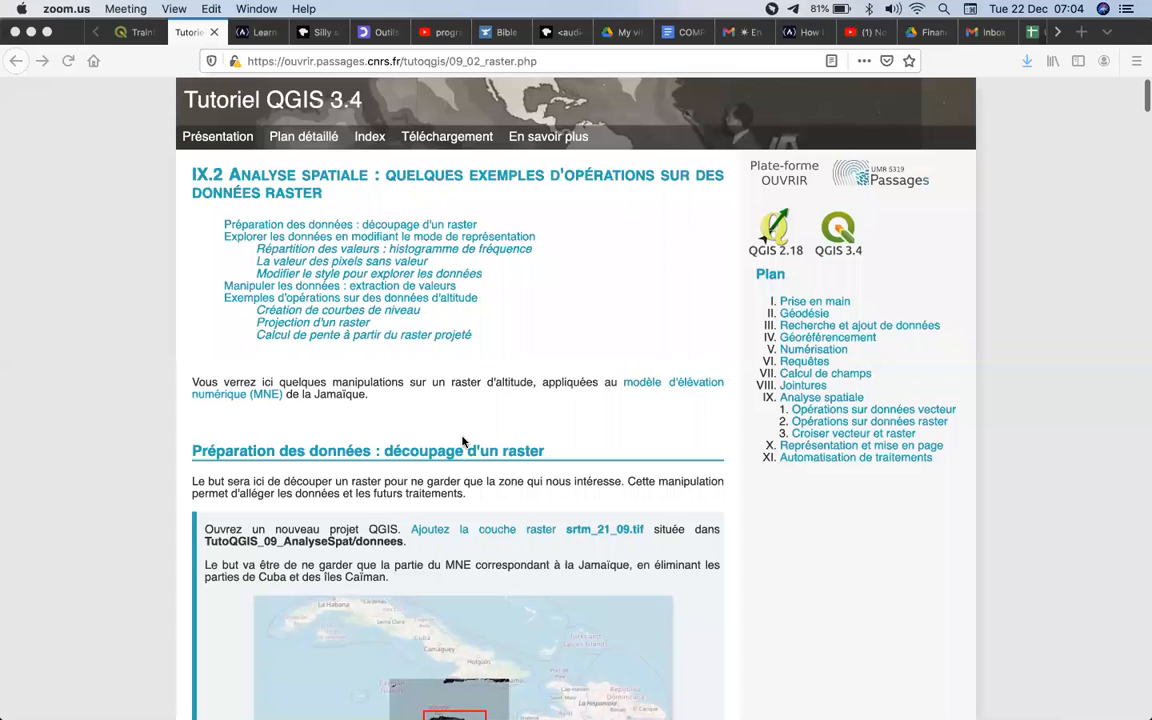
Switch to QGIS and start a new empty project in EPSG:4326 - WGS 84
scroll(462, 441, "down", 3)
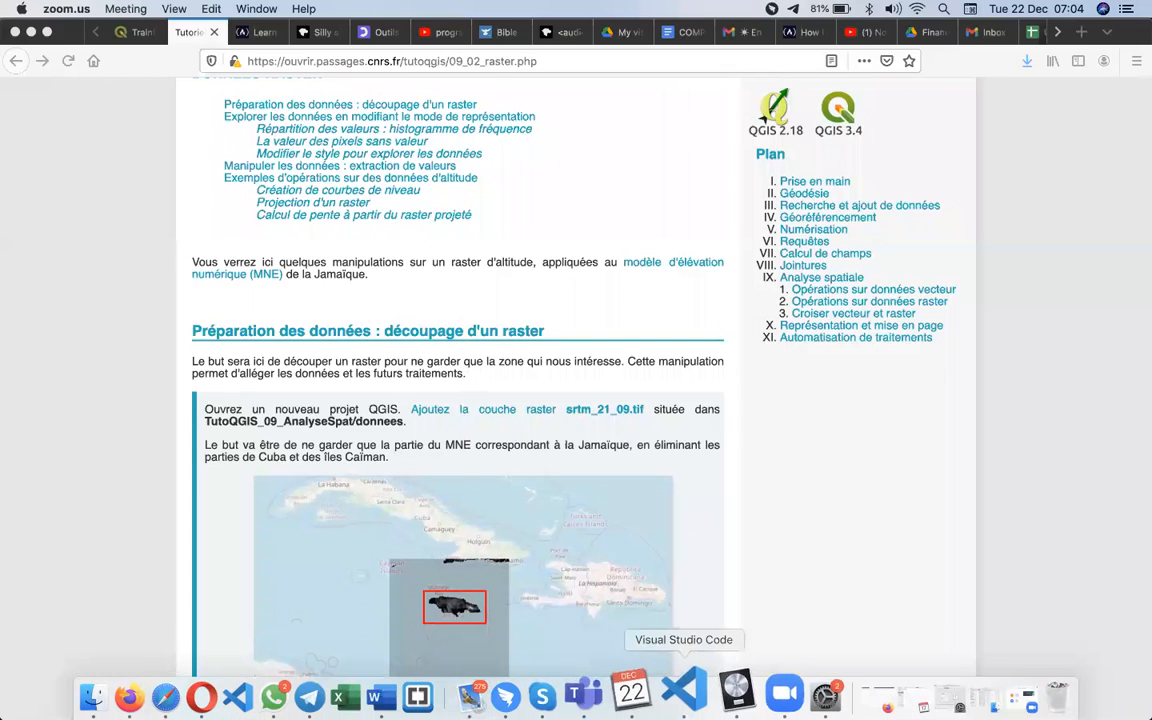
left_click(943, 9)
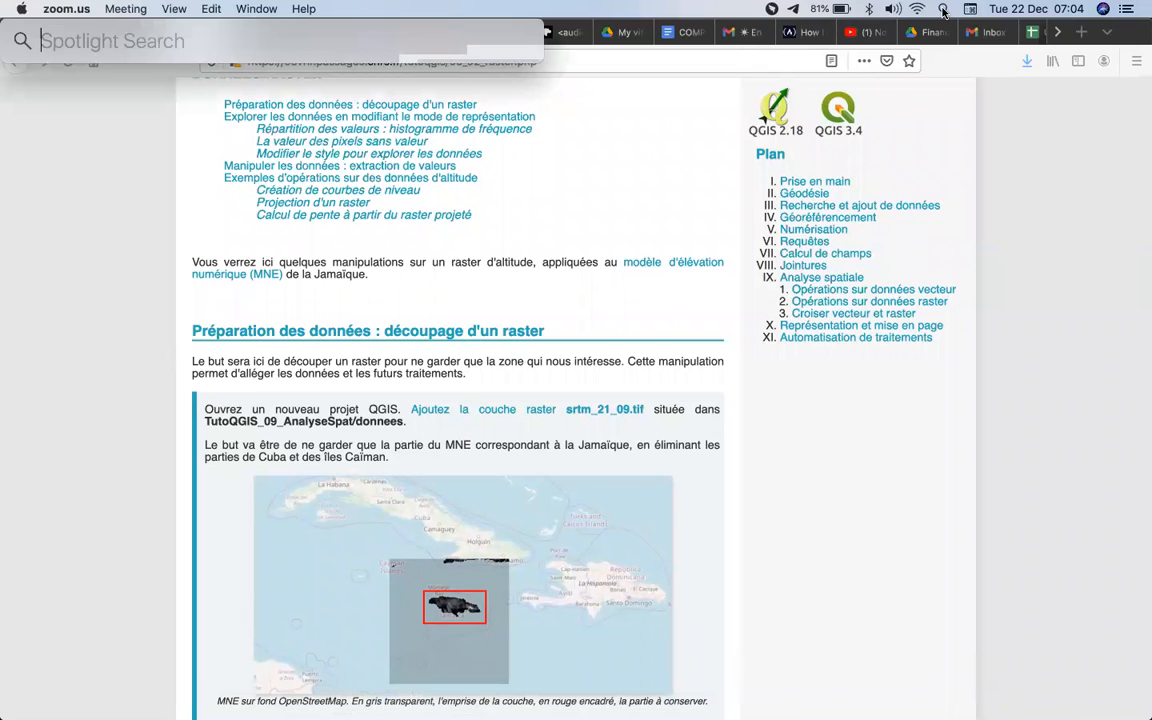
type("Qgis")
key("Return")
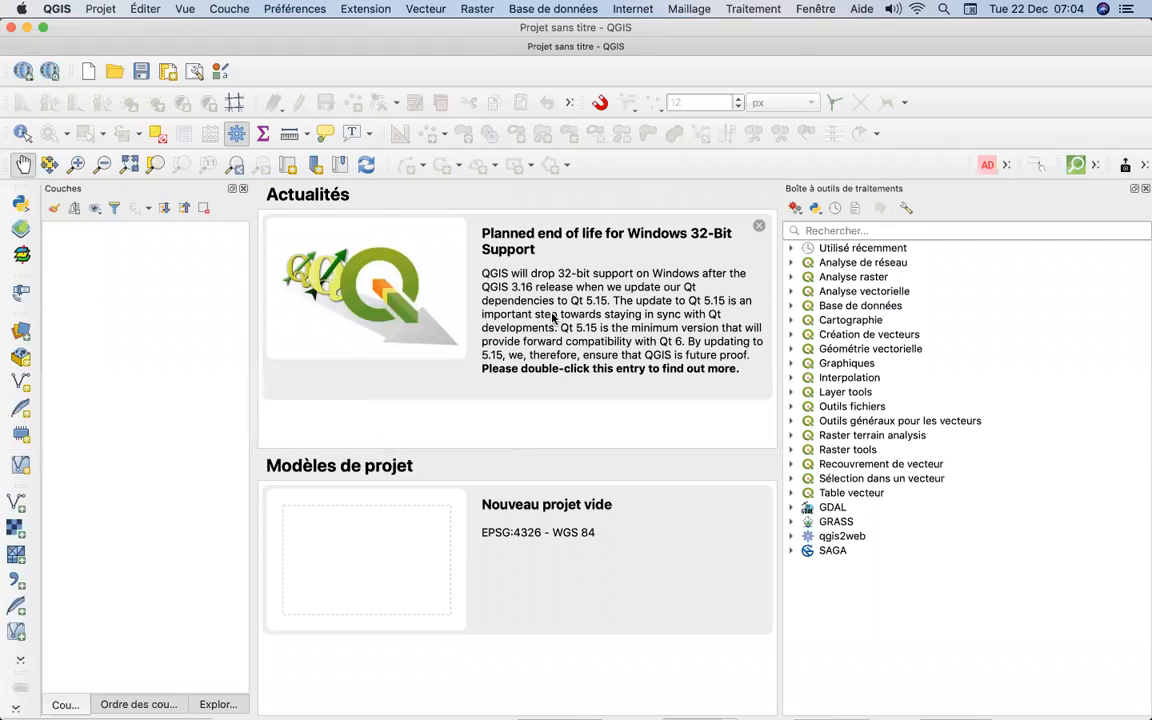
double_click(374, 540)
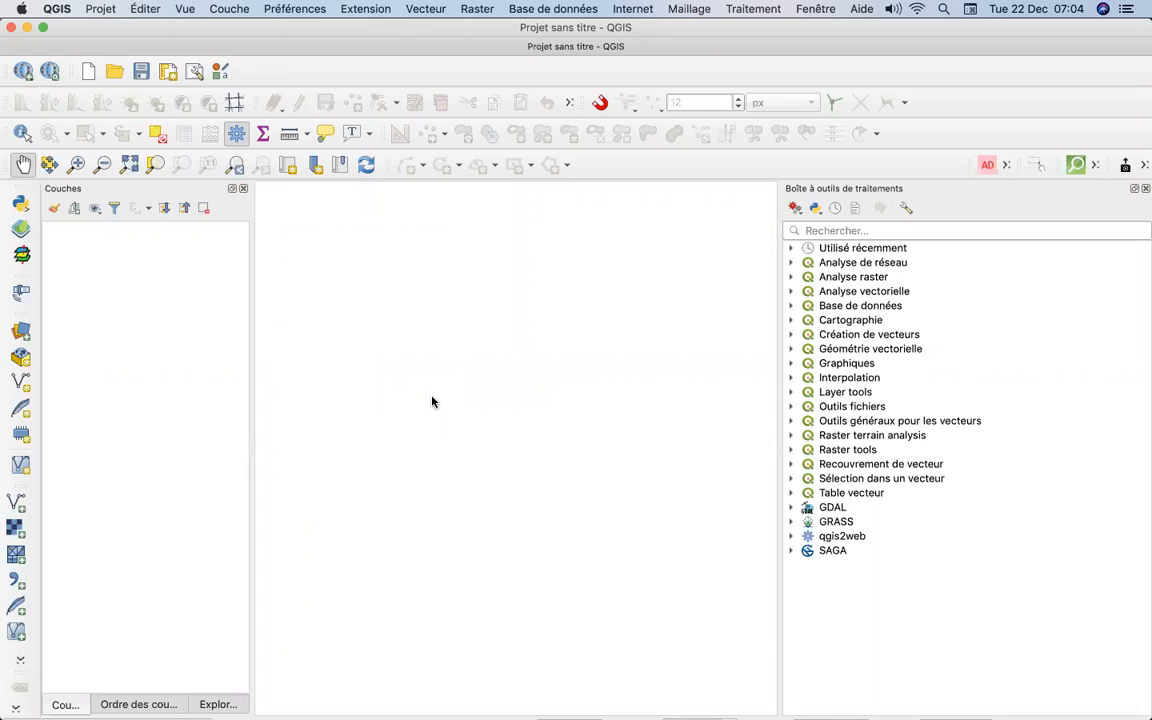
Browse for a raster dataset in the TutoQGIS_09_AnalyseSpat/donnees folder and restrict the file type to GeoTIFF
left_click(22, 332)
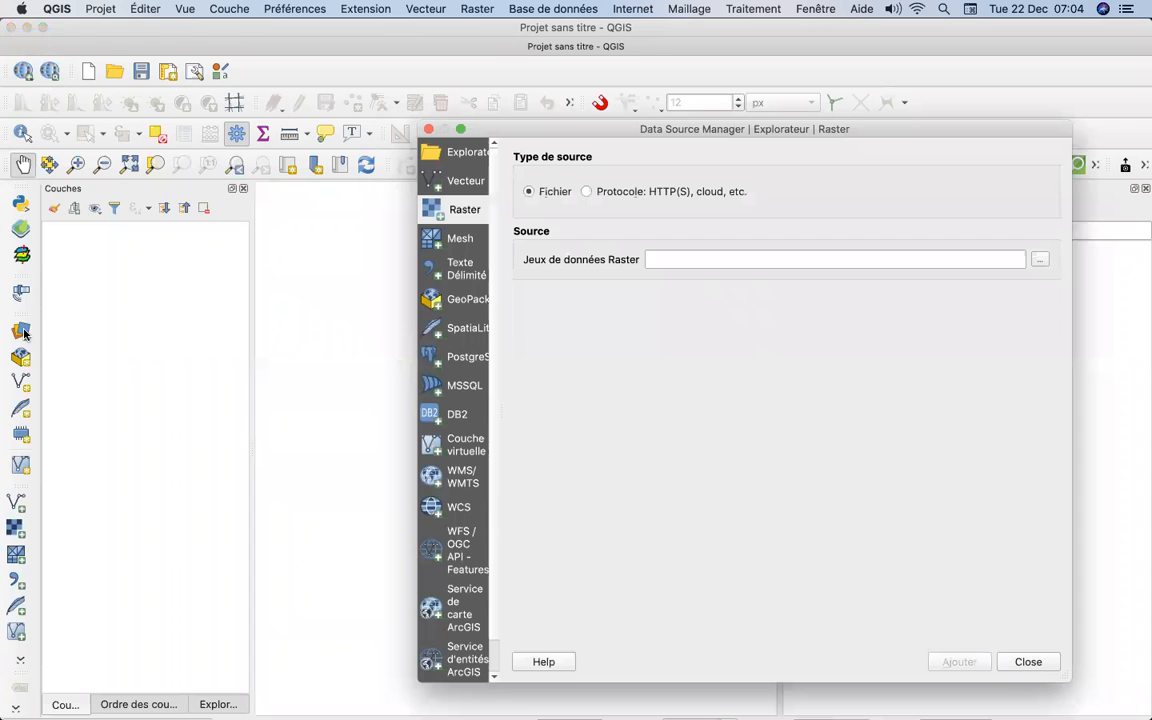
left_click(1040, 262)
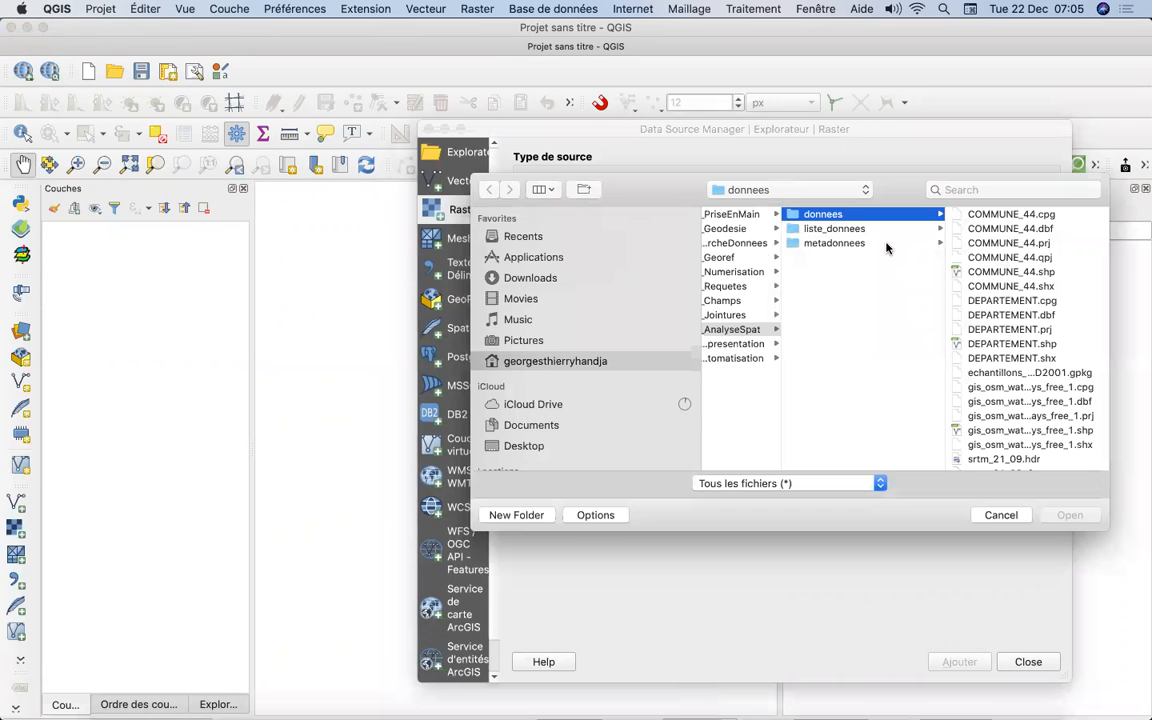
left_click(720, 331)
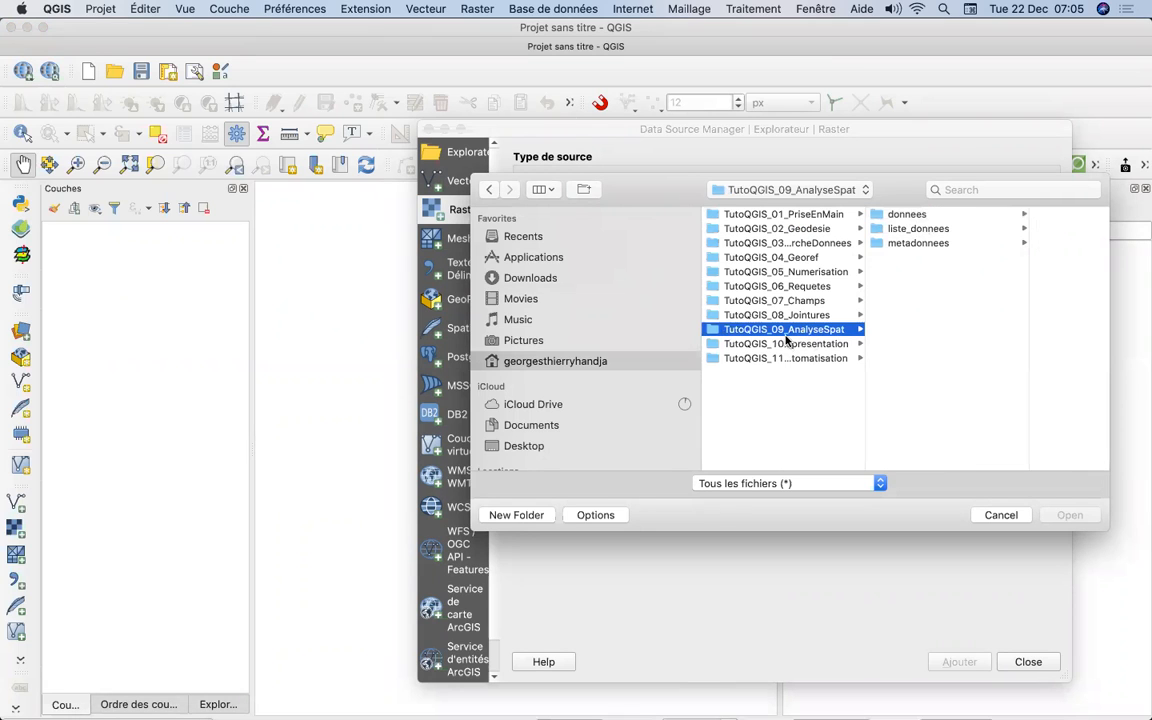
left_click(912, 214)
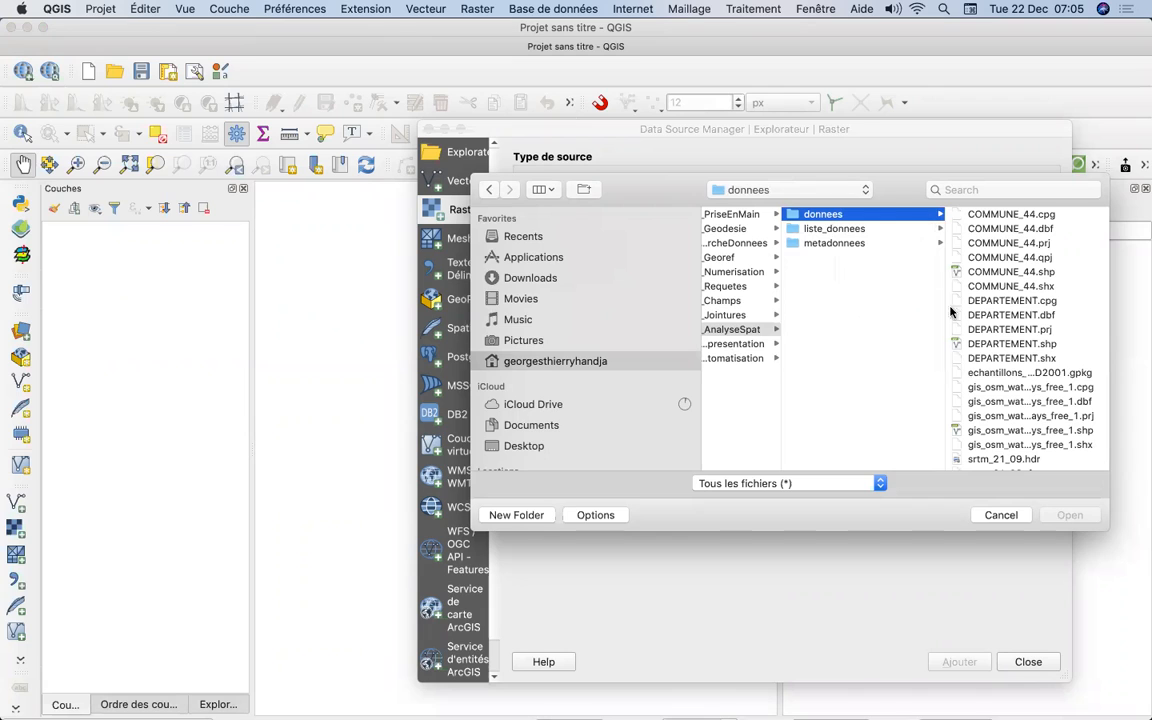
left_click(880, 483)
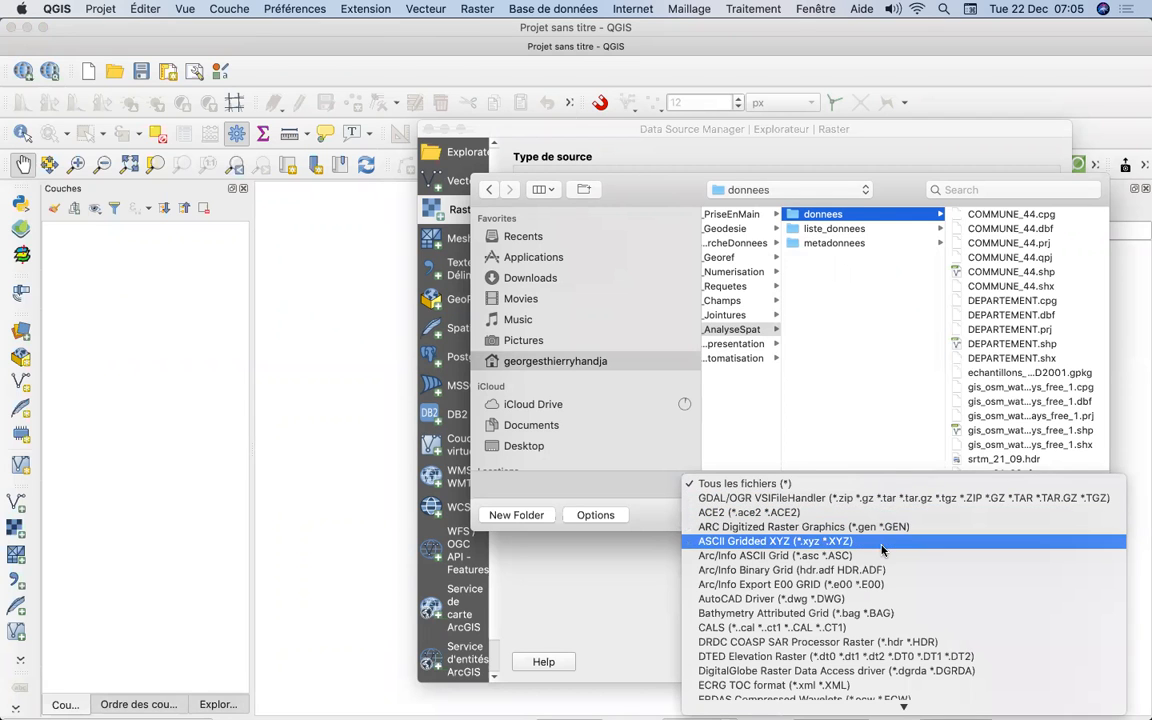
scroll(883, 545, "down", 2)
scroll(883, 548, "down", 6)
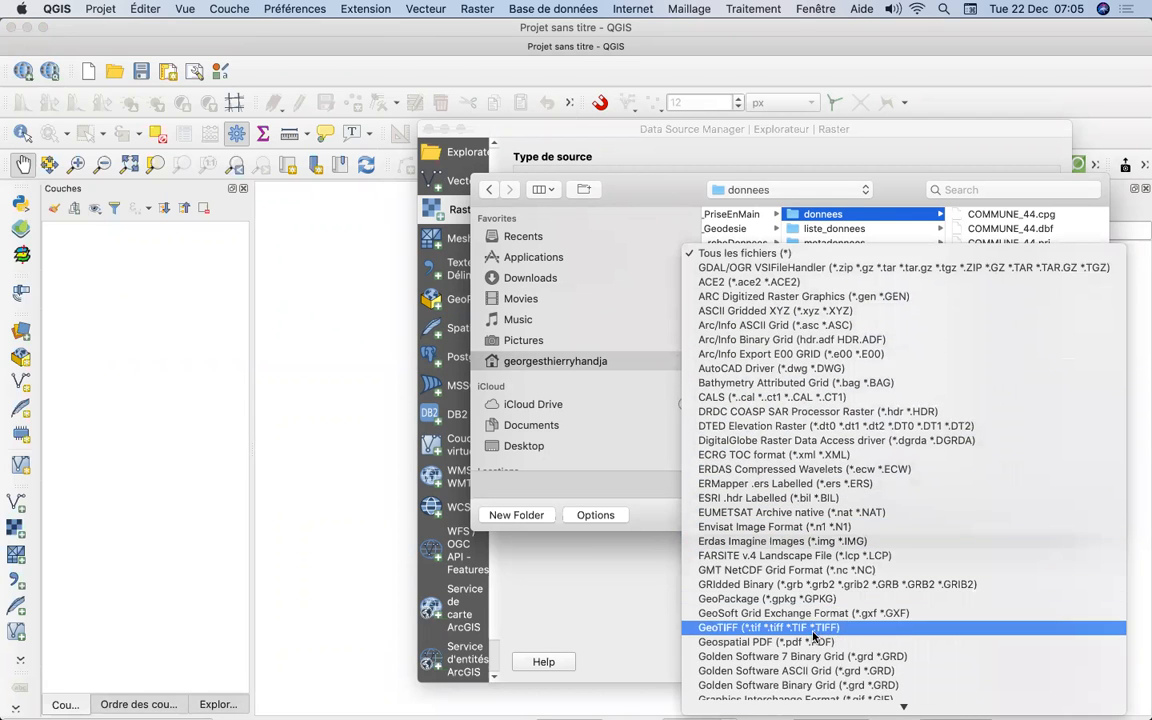
left_click(813, 630)
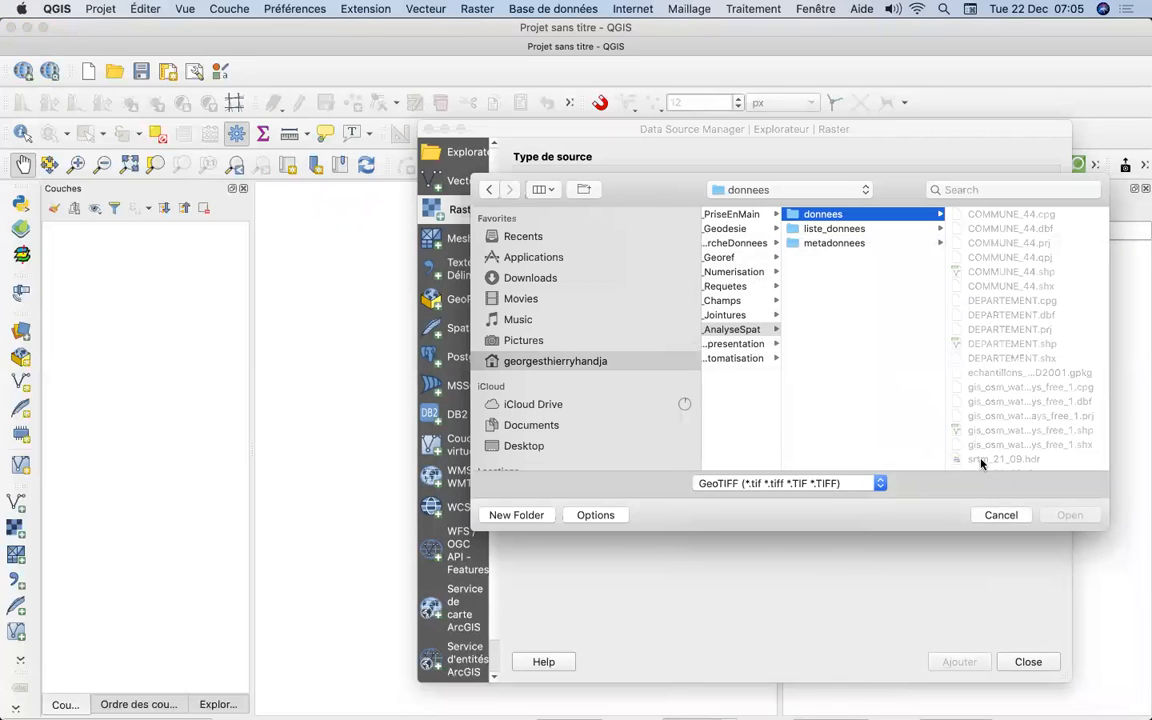
Add srtm_21_09.tif to the project as a raster layer and close the data source manager
scroll(1018, 436, "down", 2)
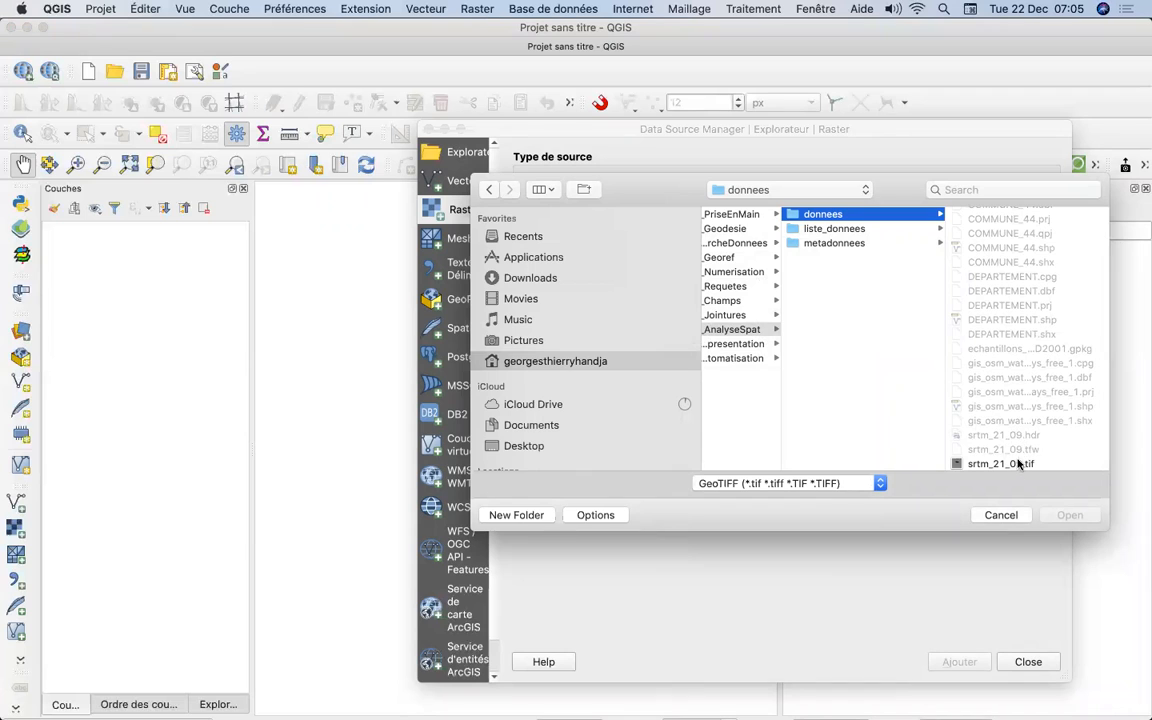
left_click(993, 465)
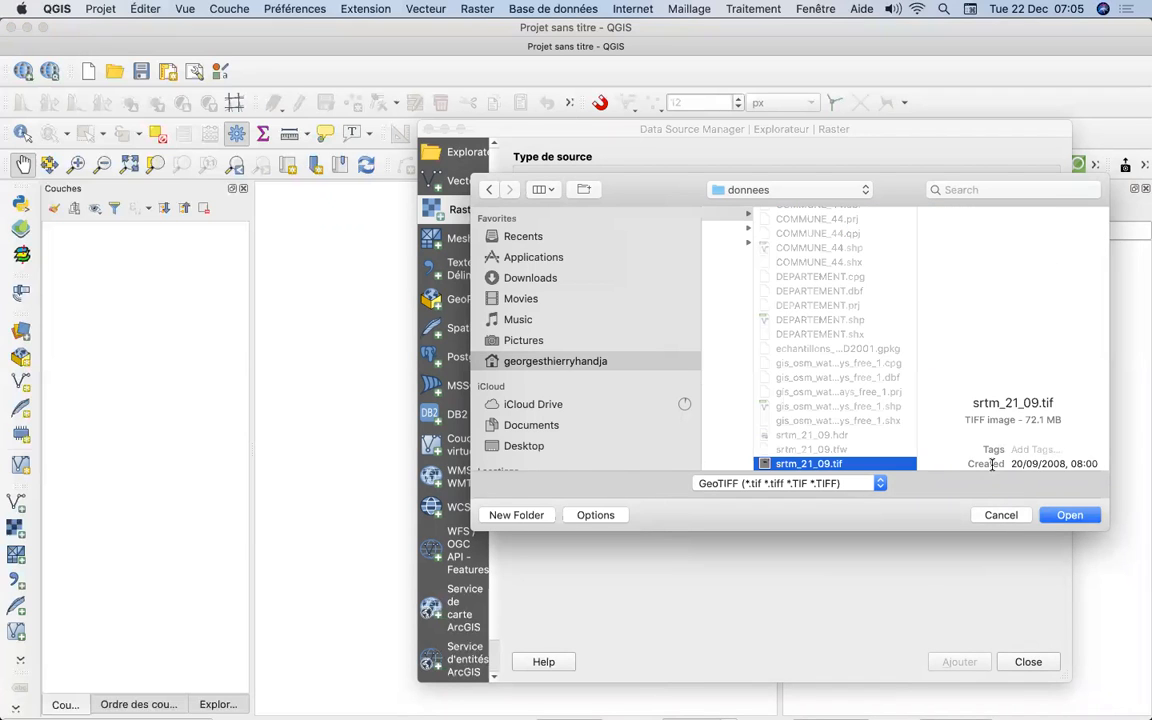
left_click(1070, 515)
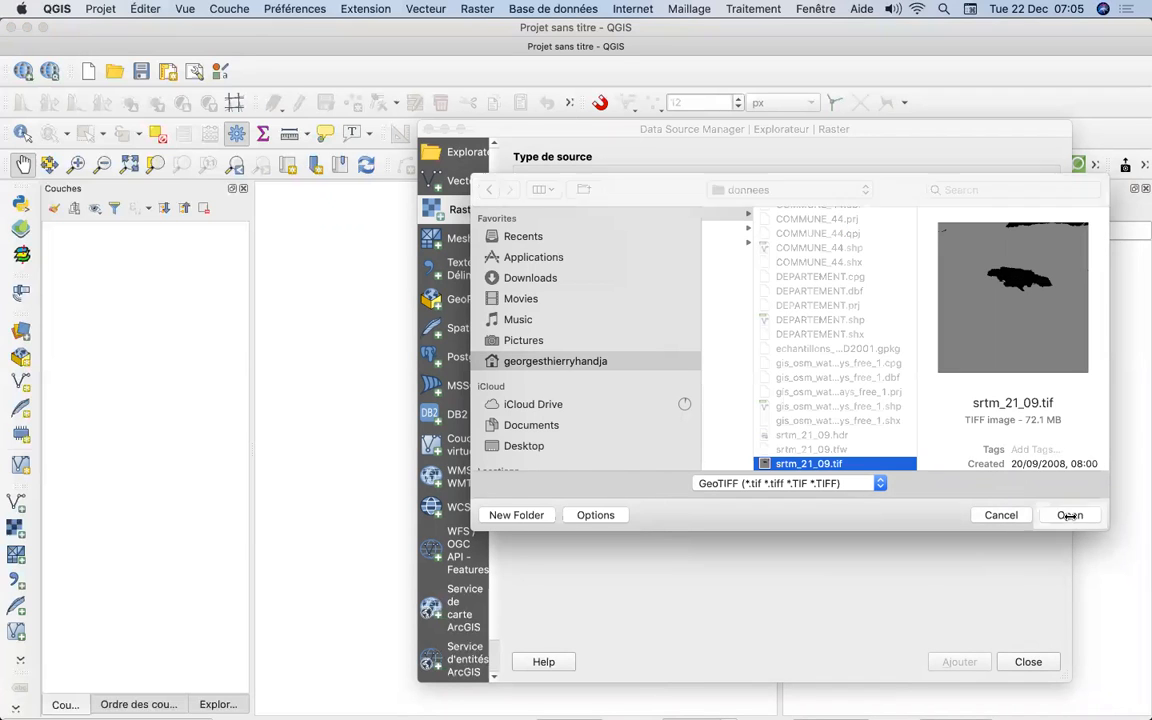
left_click(960, 662)
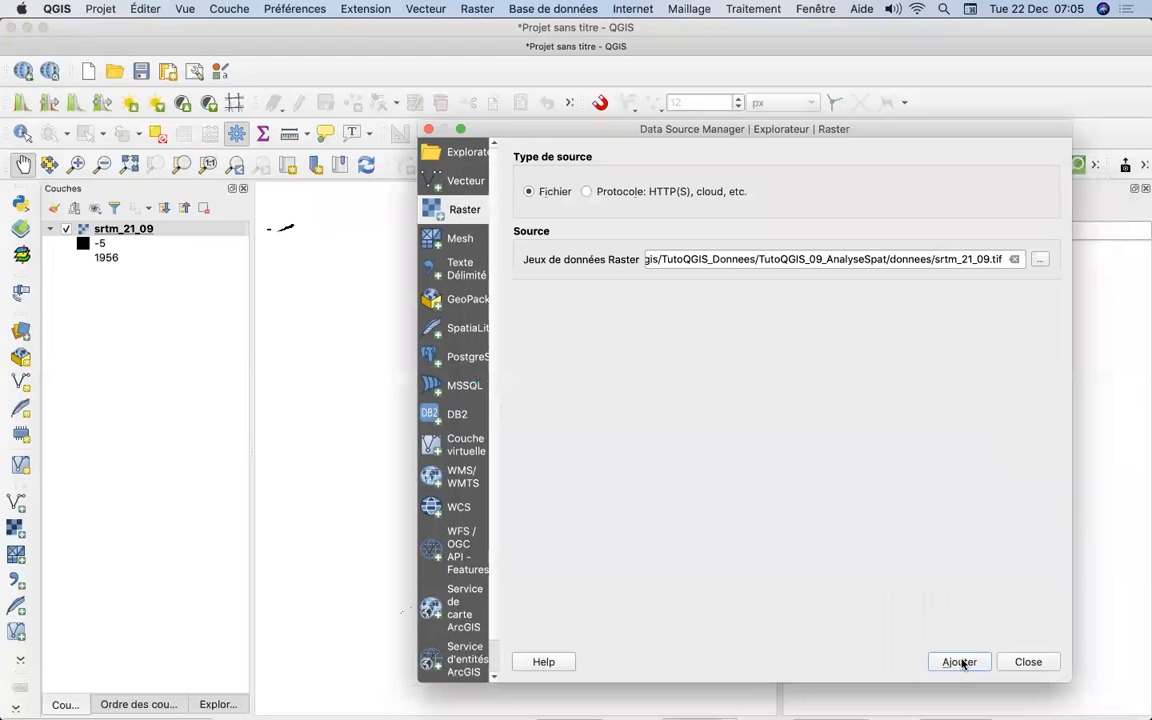
left_click(428, 129)
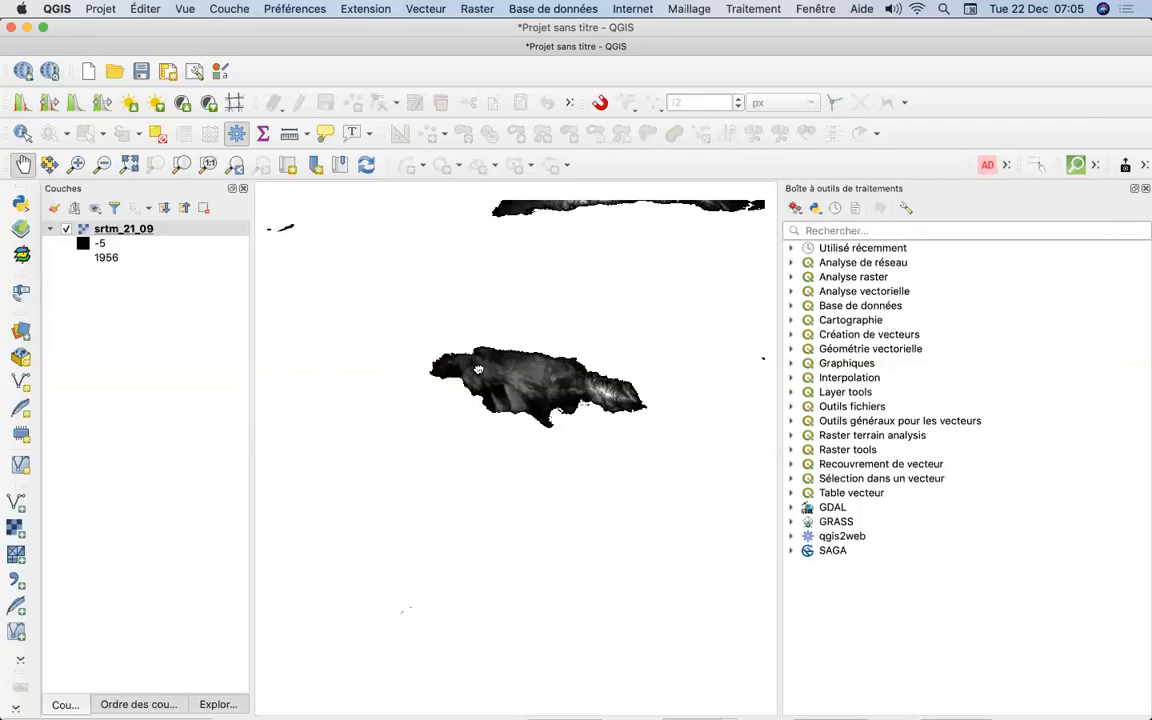
Open the GDAL raster extraction tool "Découper un raster selon une emprise" from the processing toolbox
left_click_drag(478, 370, 492, 366)
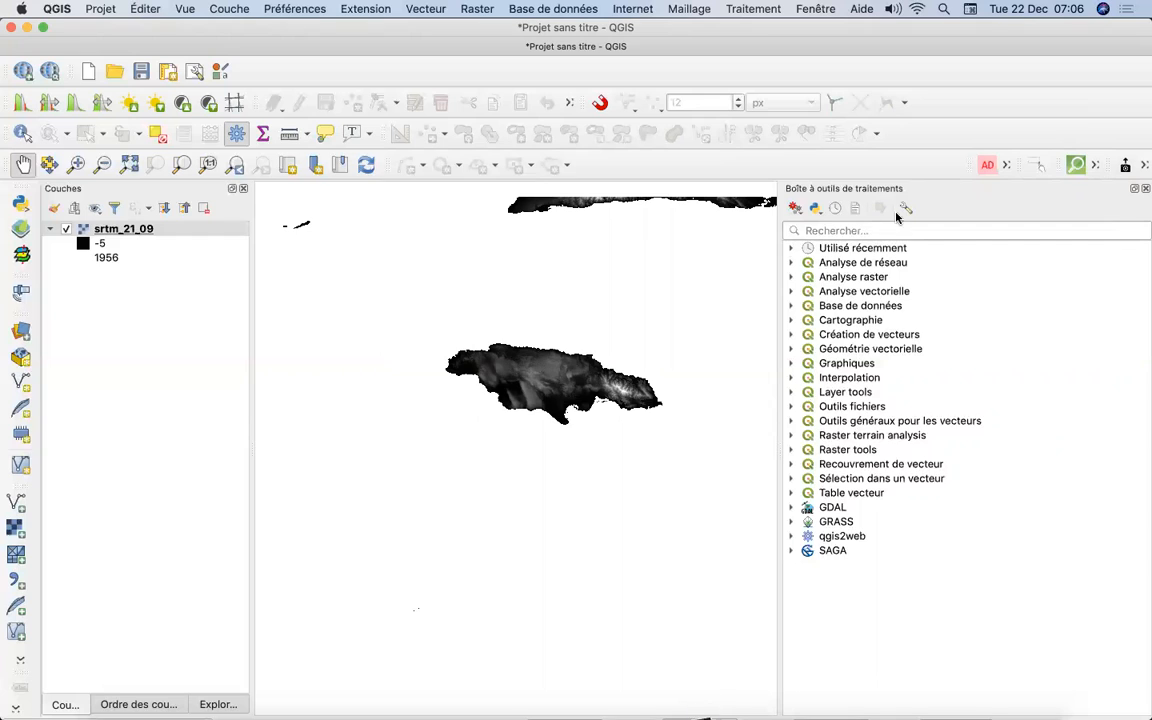
left_click(1145, 188)
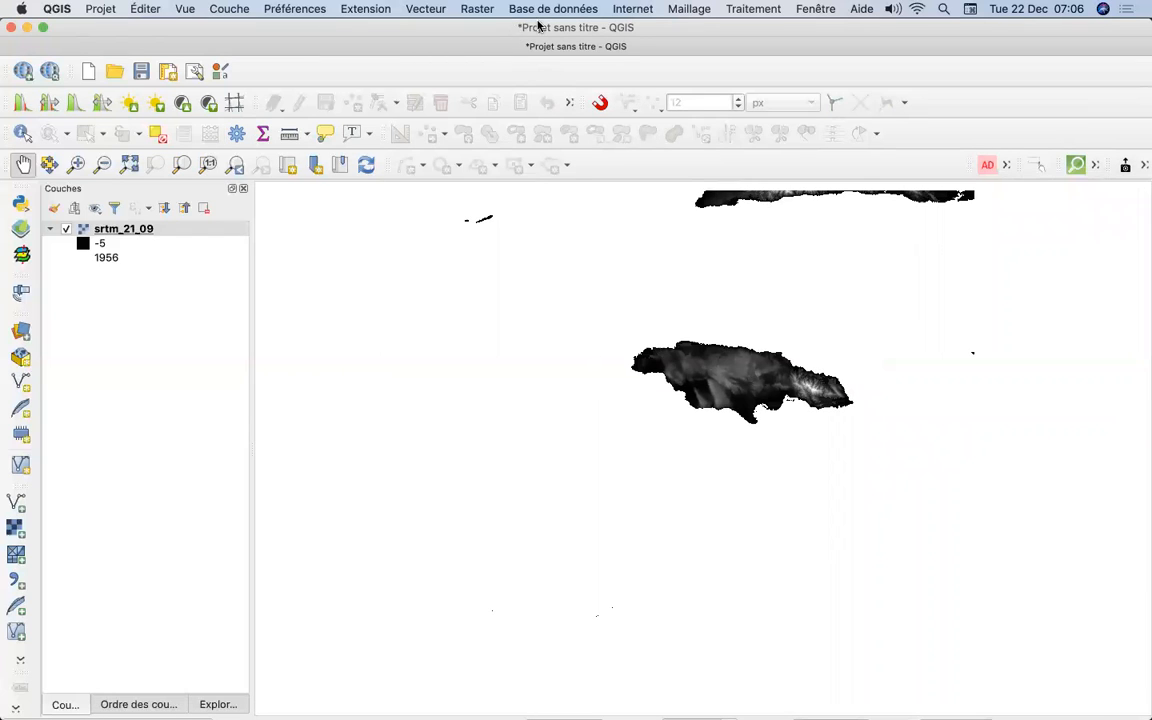
left_click(743, 9)
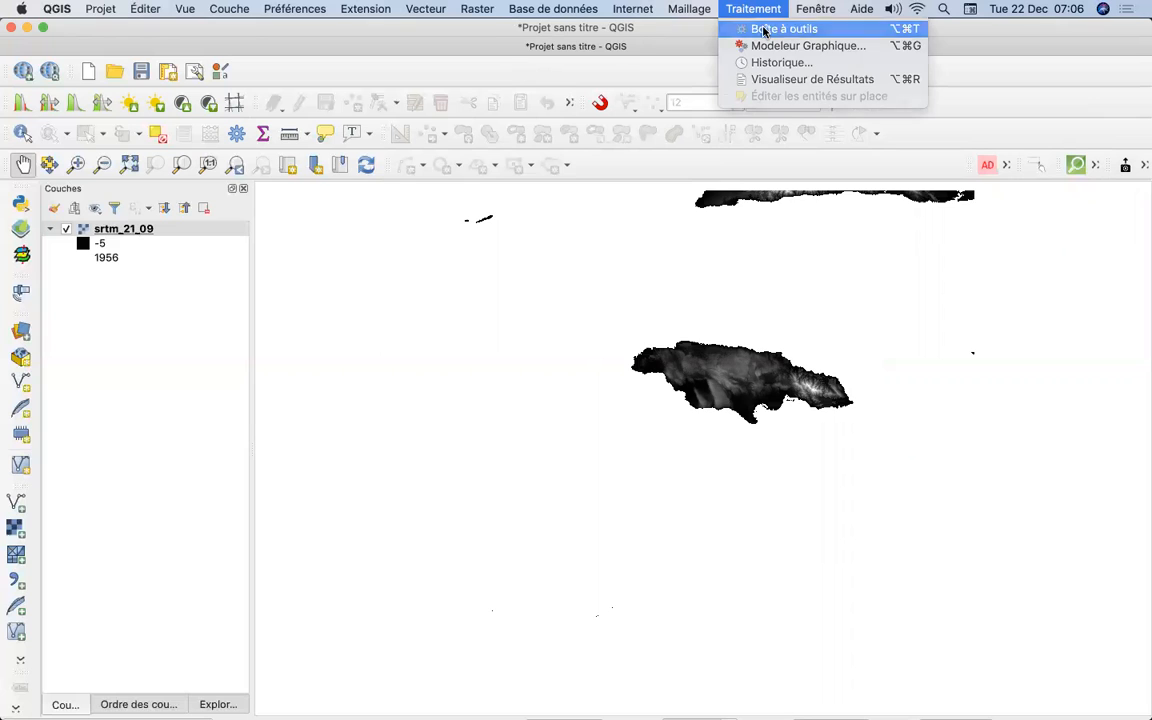
left_click(762, 30)
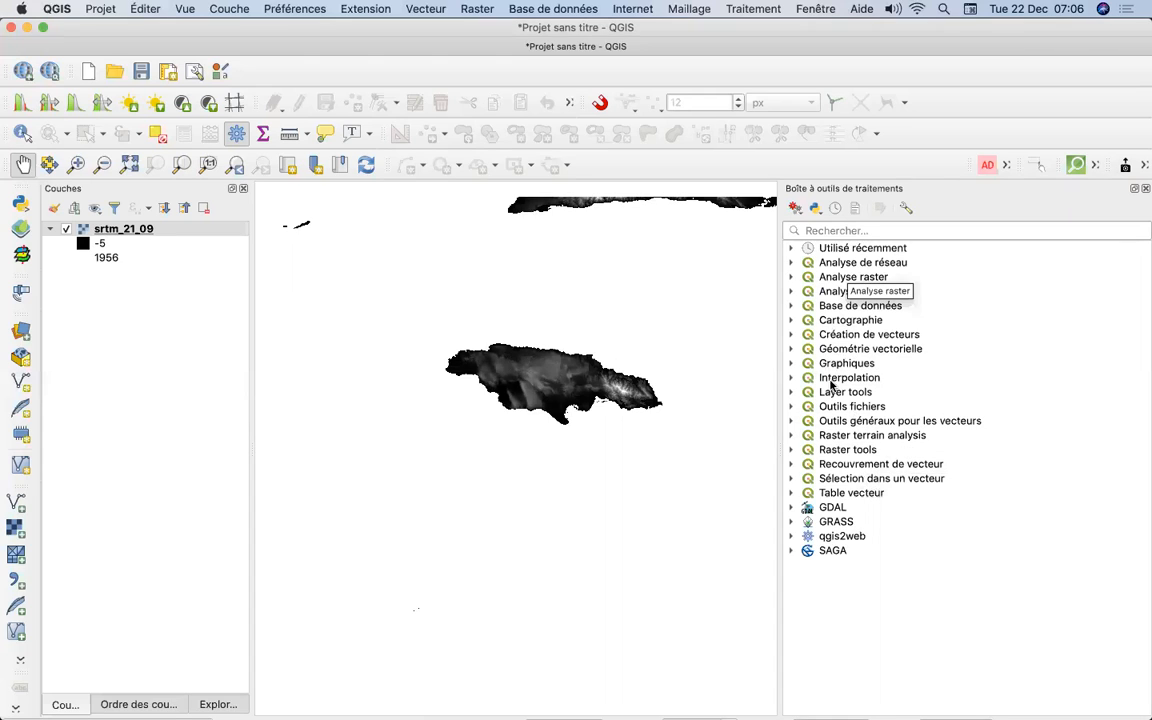
left_click(791, 508)
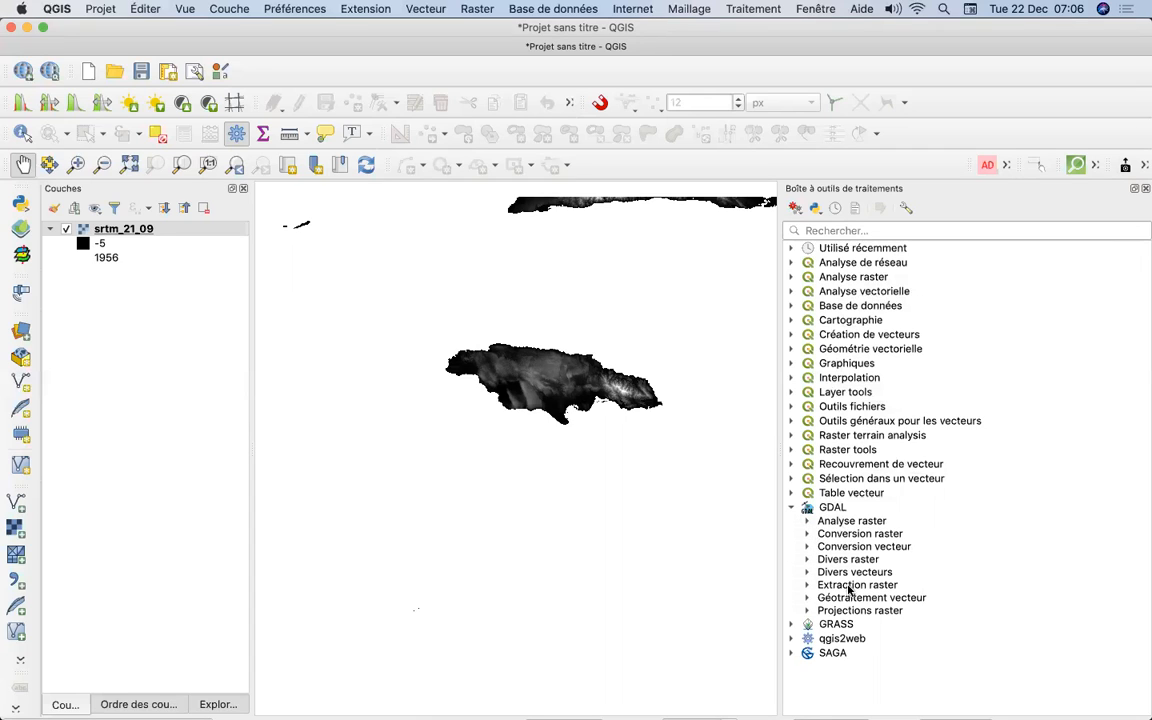
left_click(807, 586)
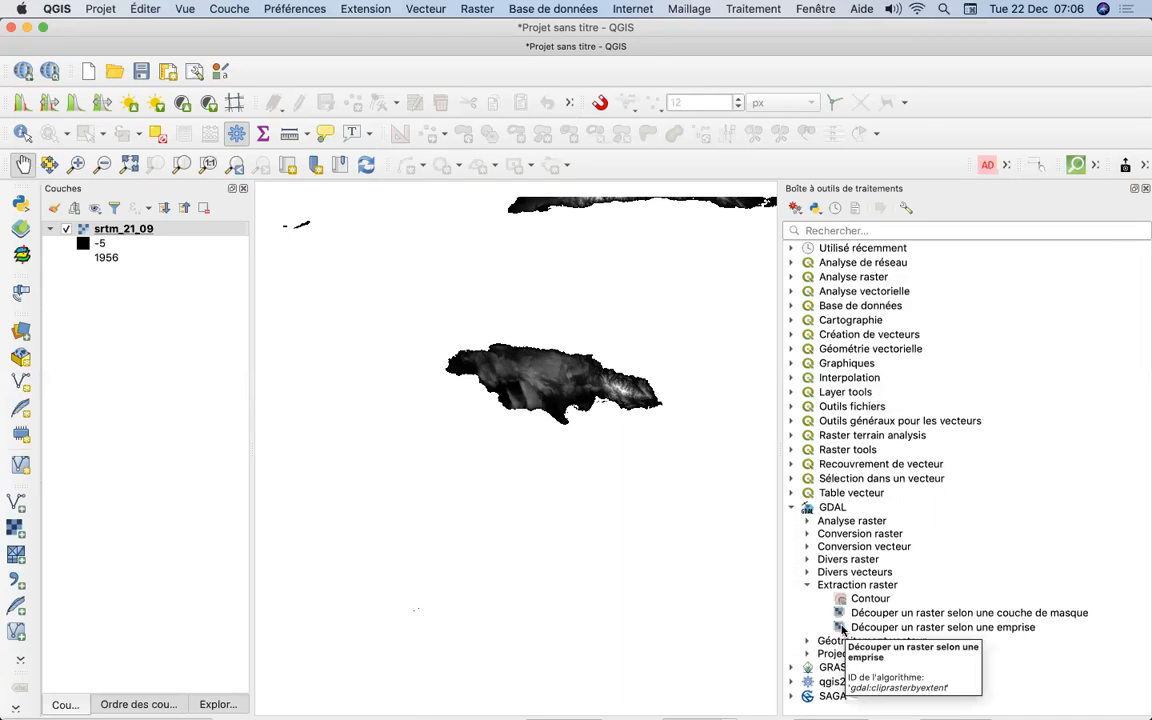
double_click(842, 627)
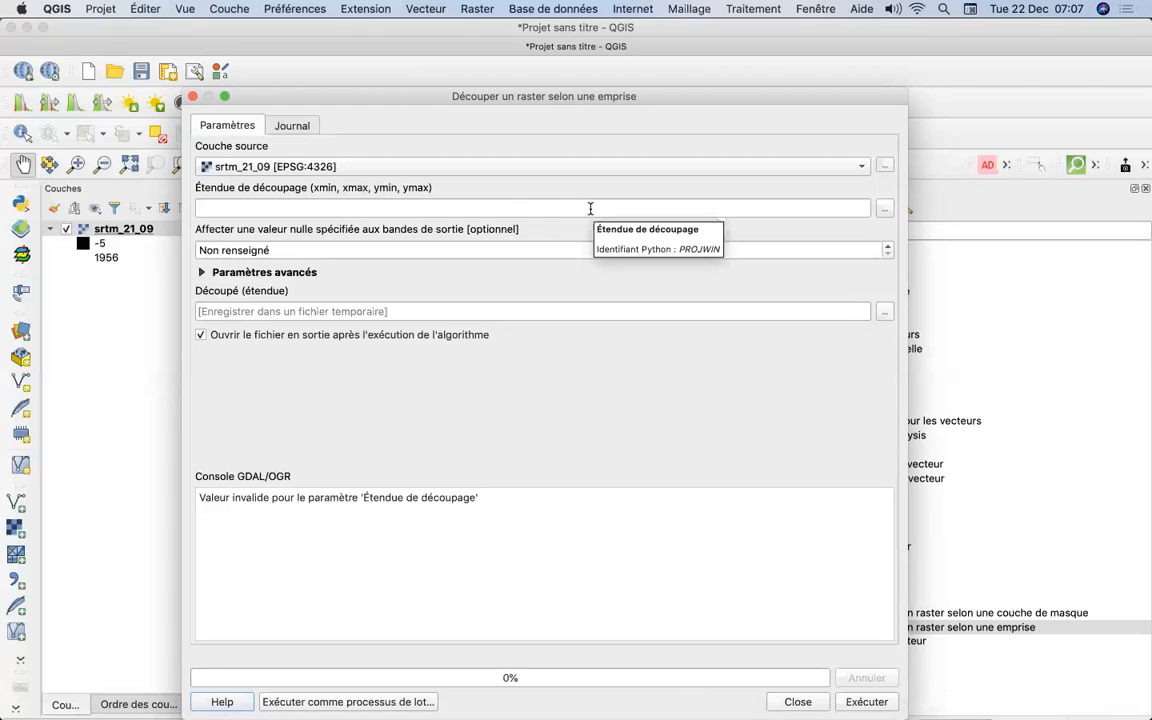
Define the clipping extent by drawing a rectangle around Jamaica on the canvas, about -78.67 to -76.07 in x and 17.56 to 18.70 in y
left_click(882, 211)
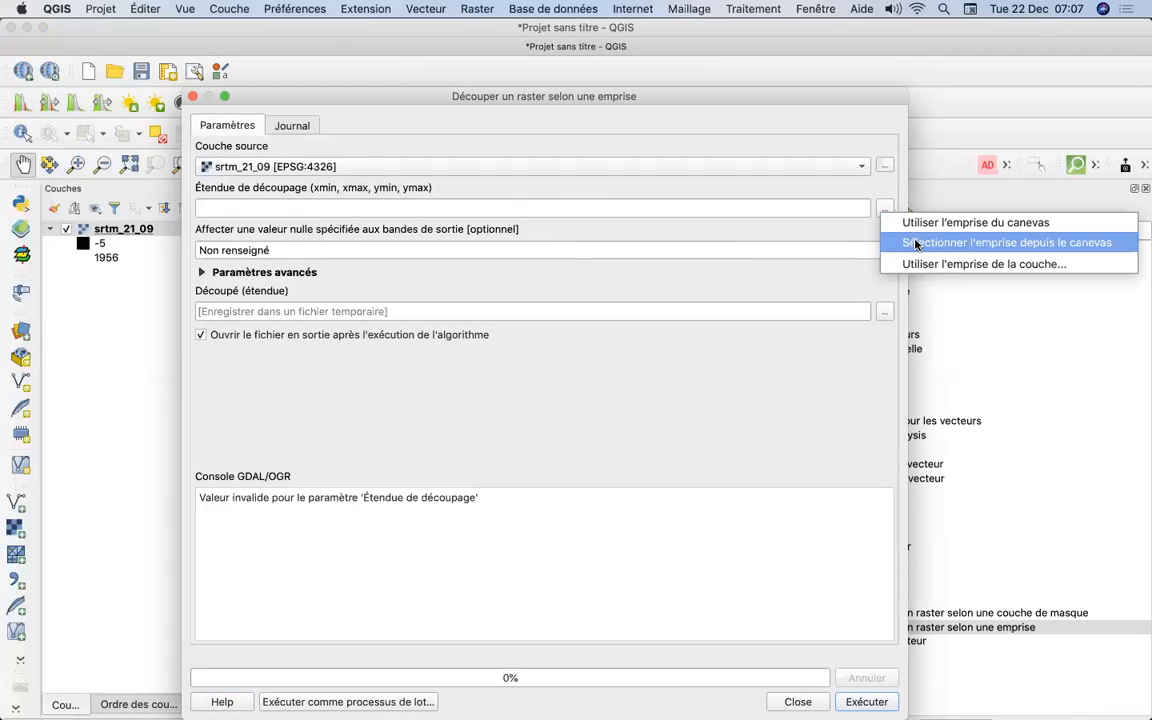
left_click(916, 243)
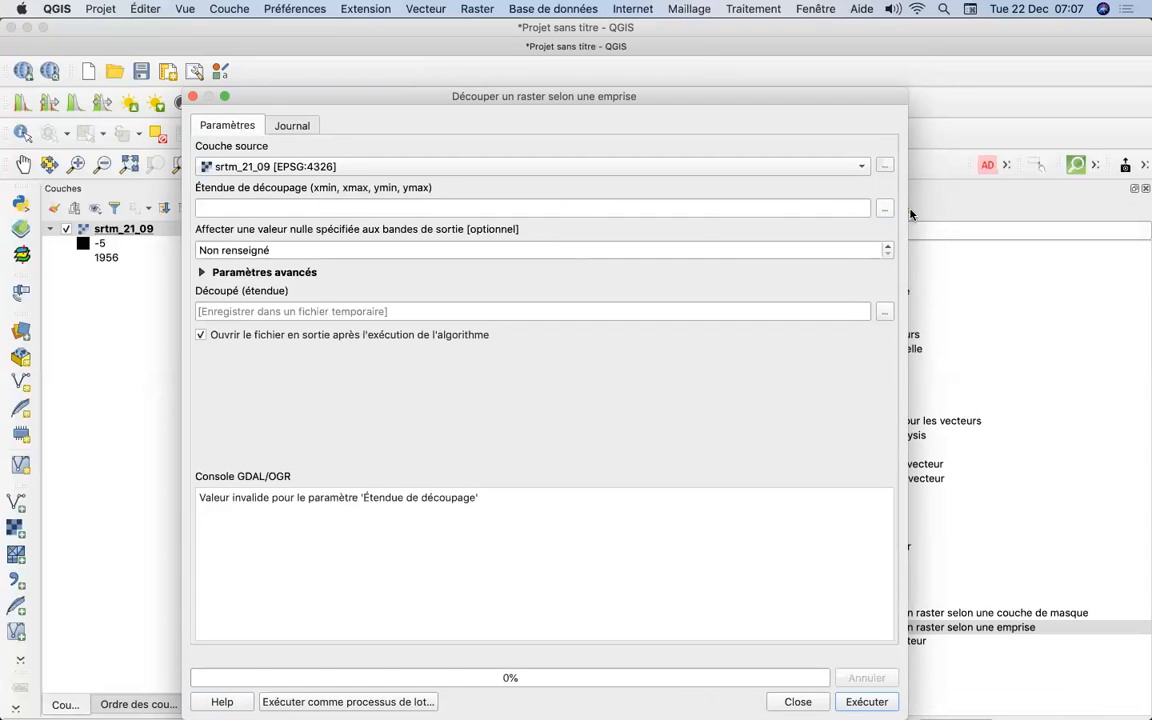
left_click(885, 209)
left_click(922, 246)
left_click_drag(555, 97, 534, 647)
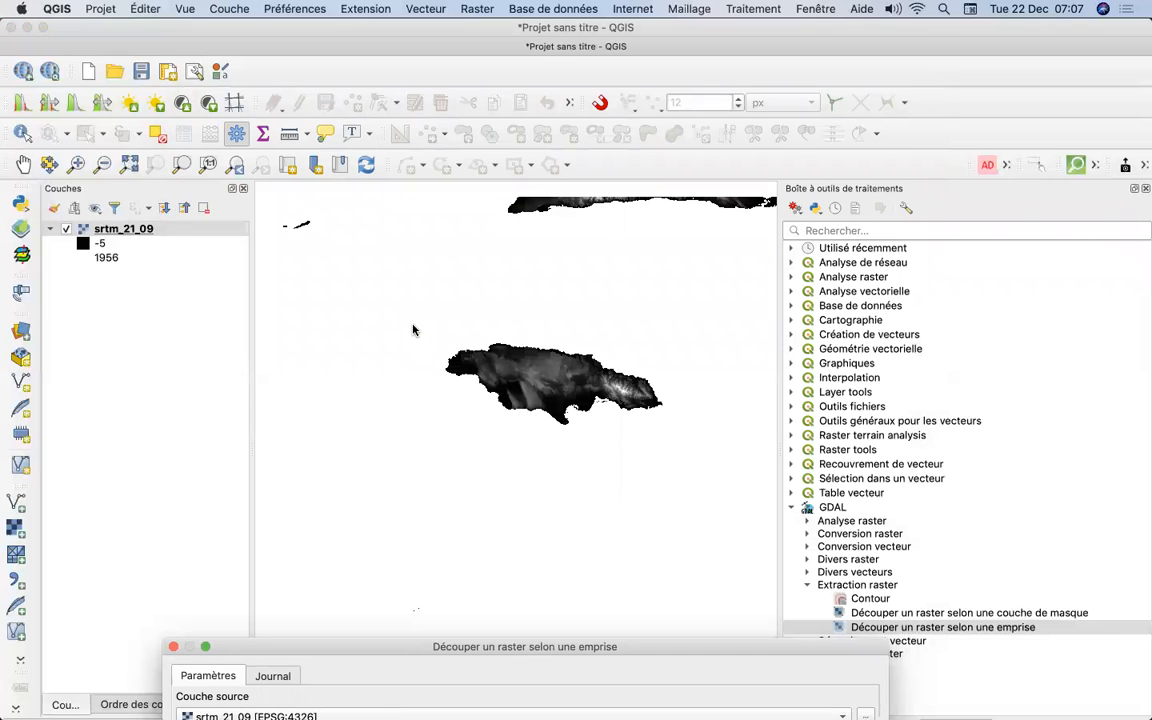
mouse_move(416, 327)
left_mouse_down()
mouse_move(490, 352)
mouse_move(605, 420)
mouse_move(674, 440)
left_mouse_up()
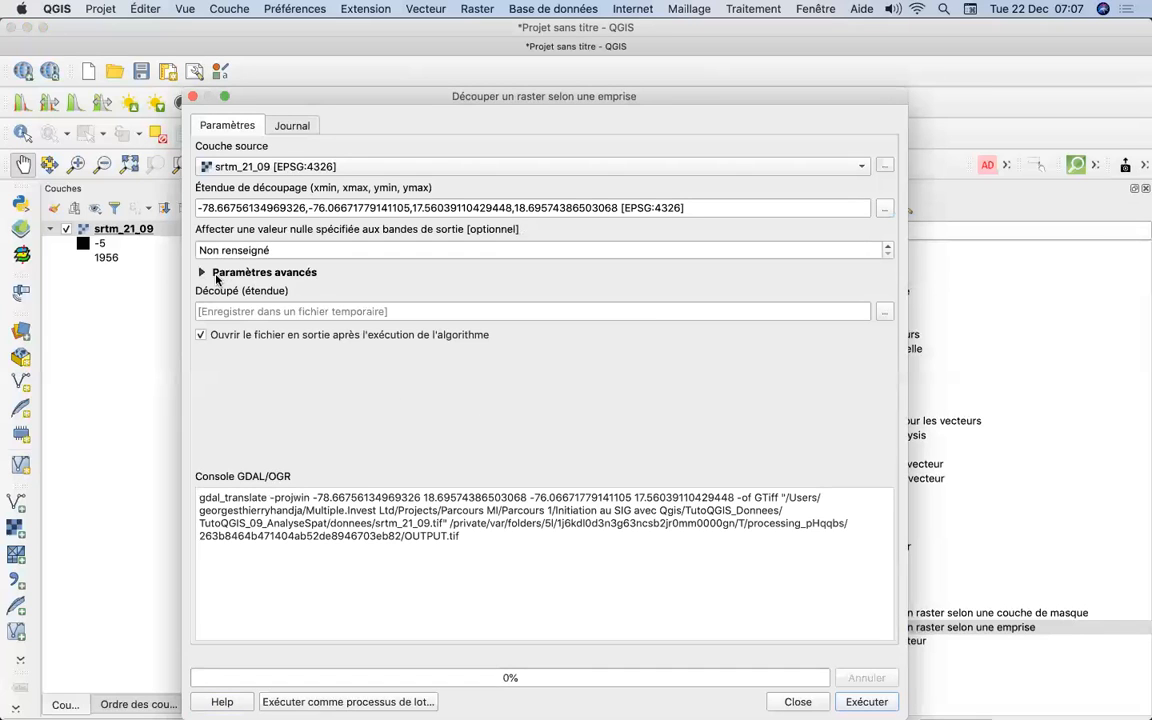
Set the clipped output to srtm_jamaique as a TIF file in the Analyse spatiale folder and run the clipping
left_click_drag(681, 97, 672, 64)
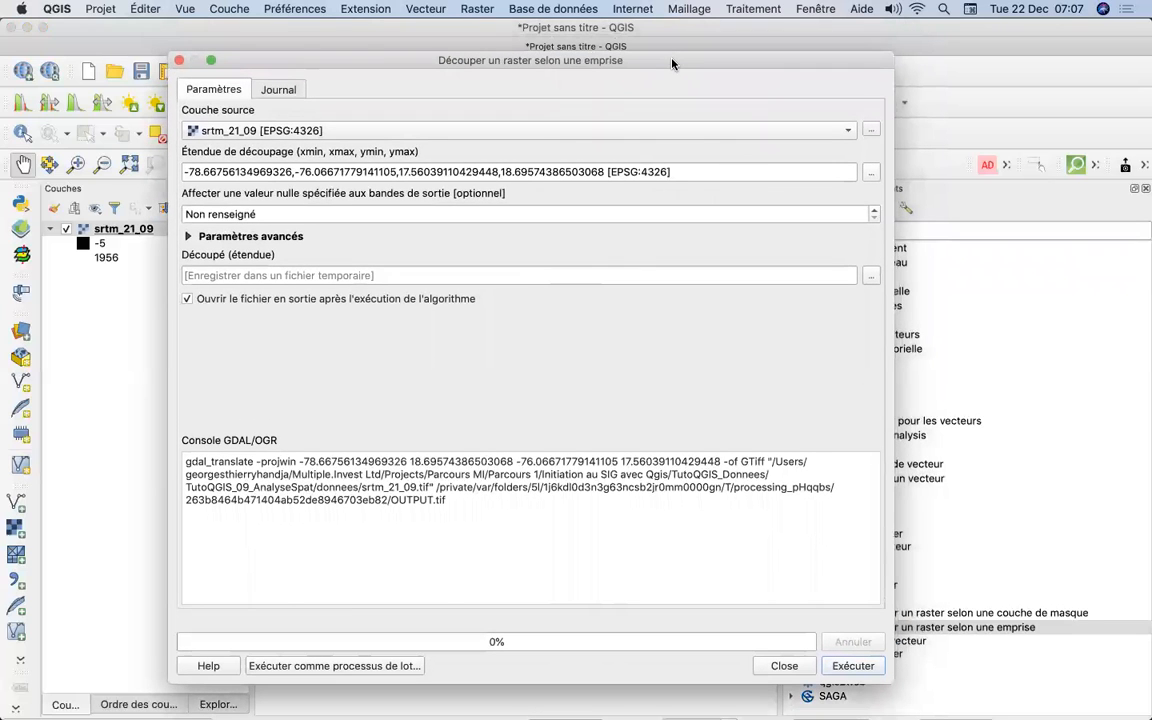
left_click_drag(672, 64, 666, 100)
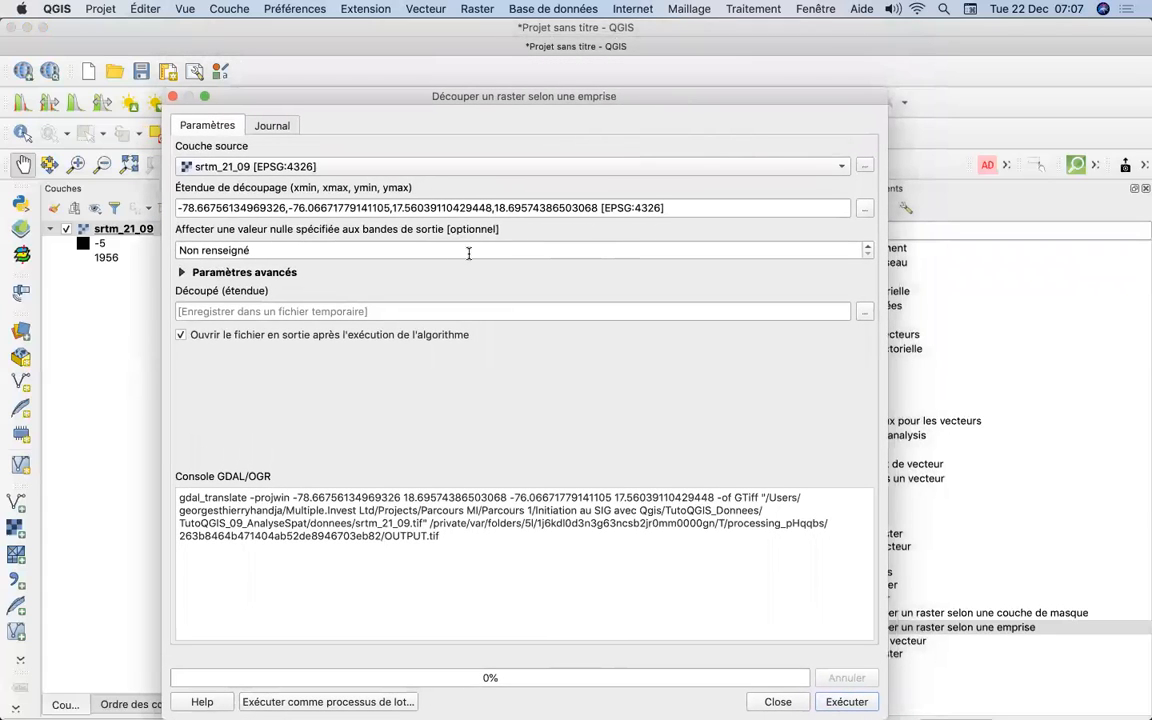
left_click(181, 273)
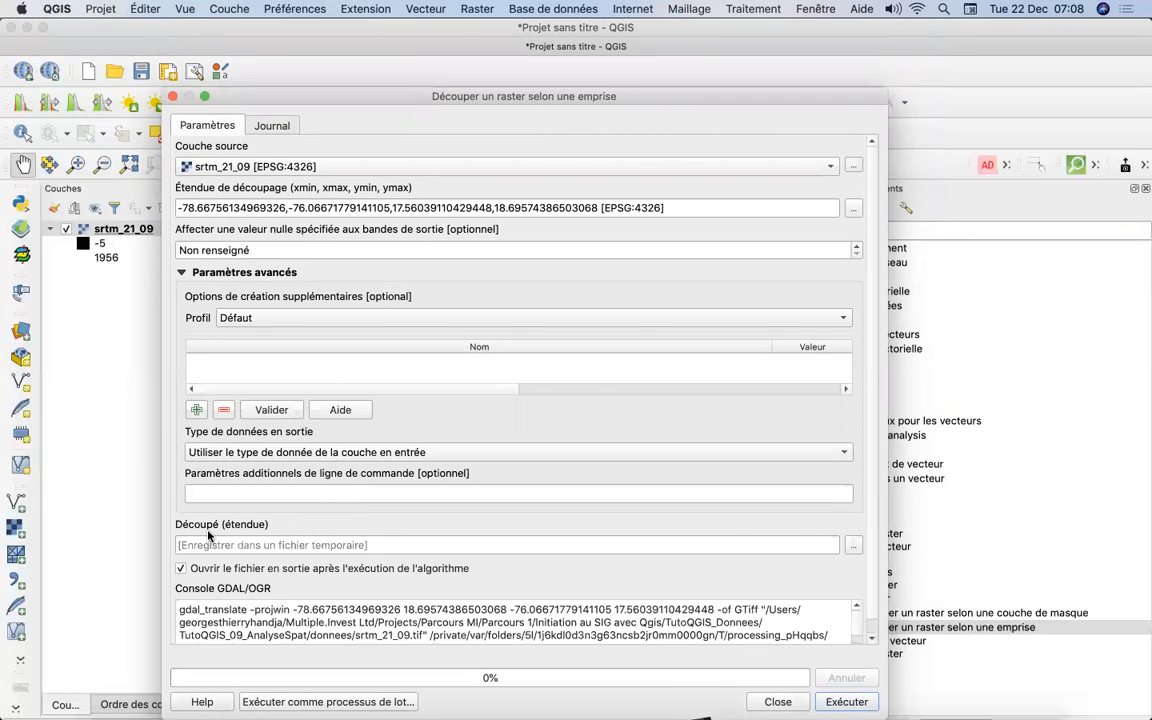
left_click(853, 549)
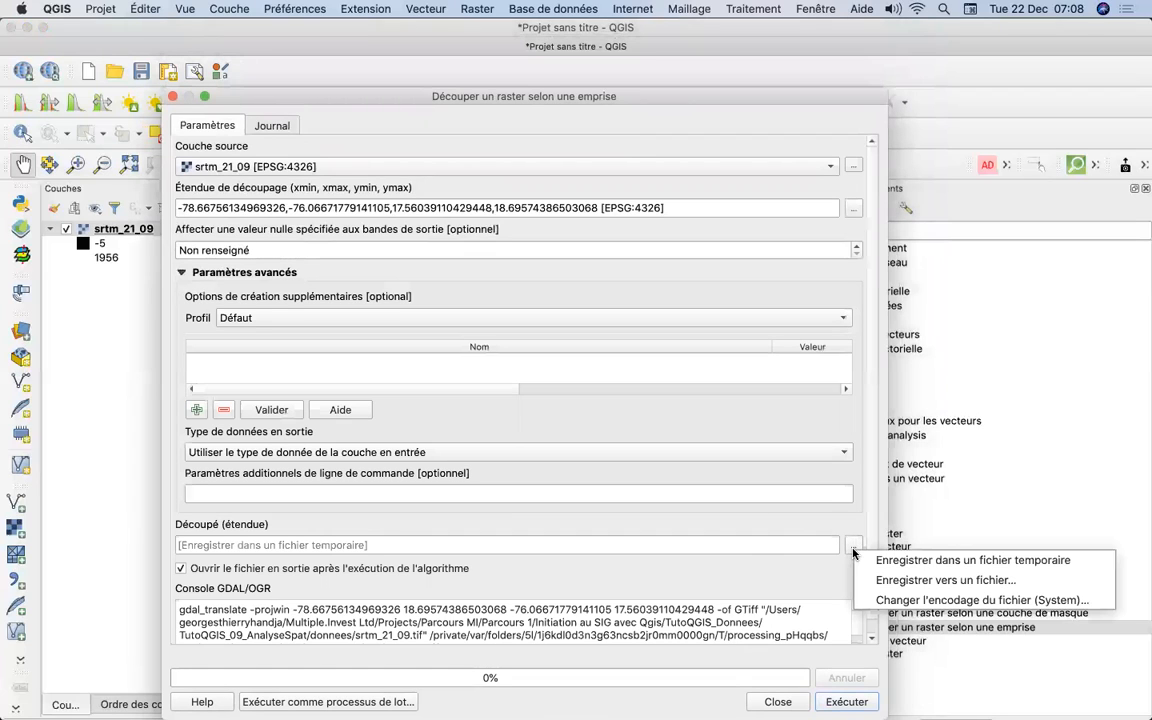
left_click(921, 582)
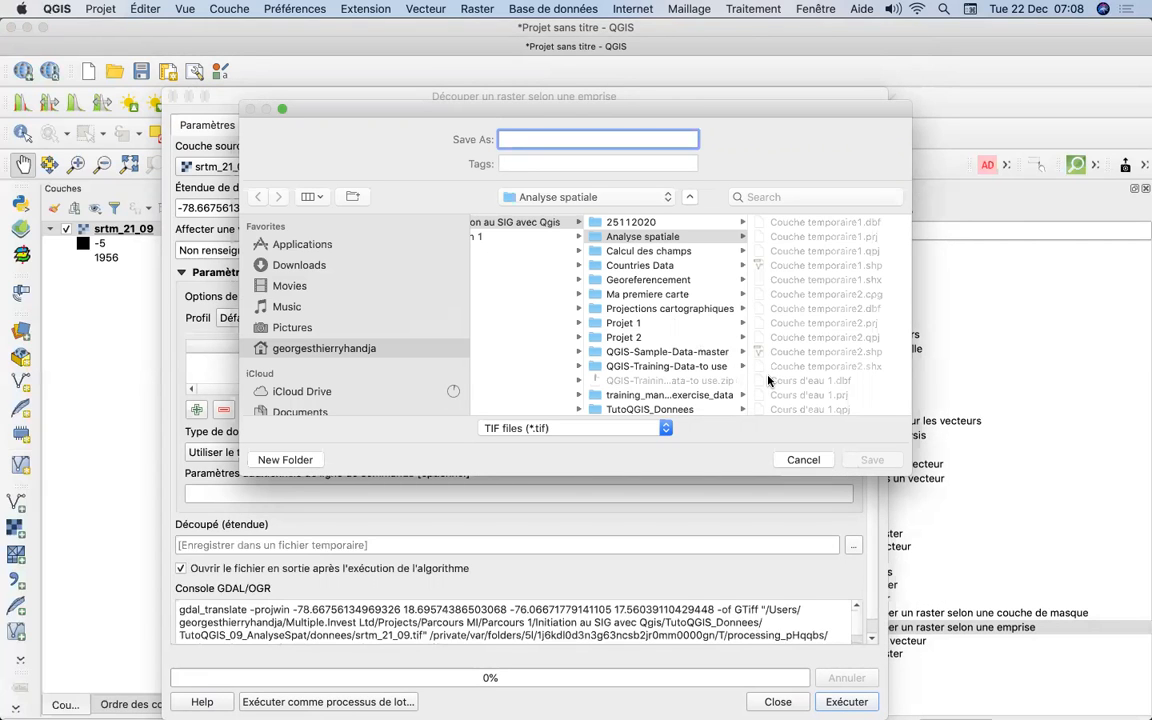
type("sr")
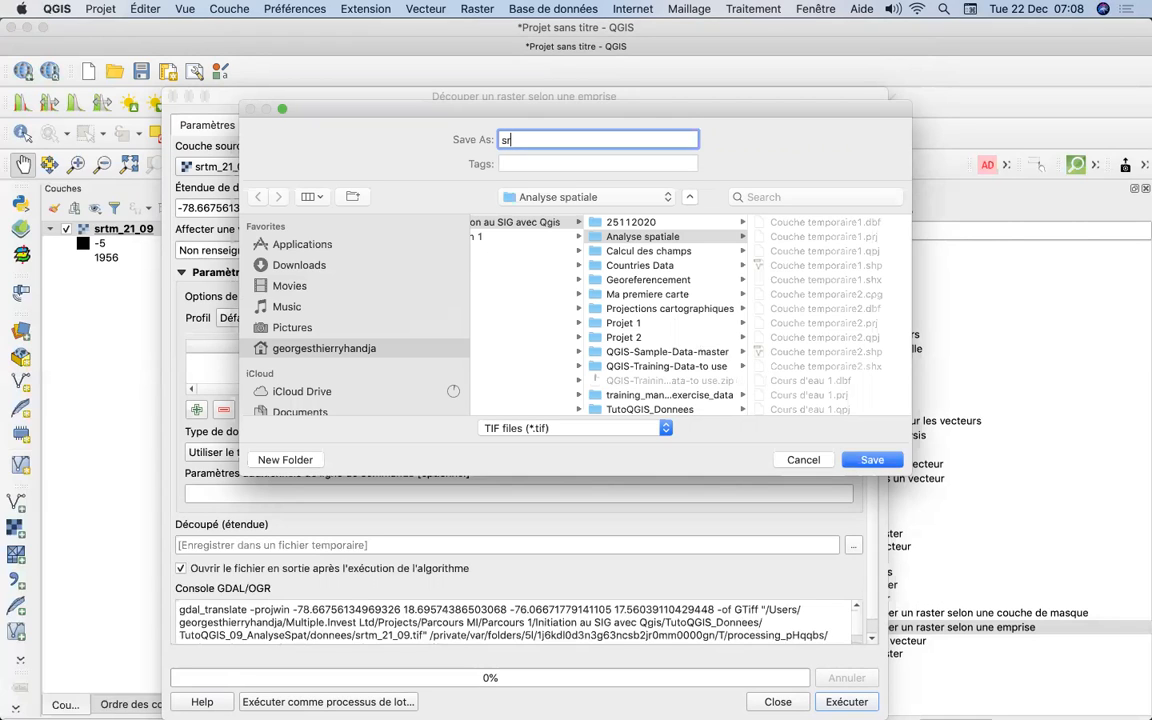
type("tm_jamaique")
left_click(872, 459)
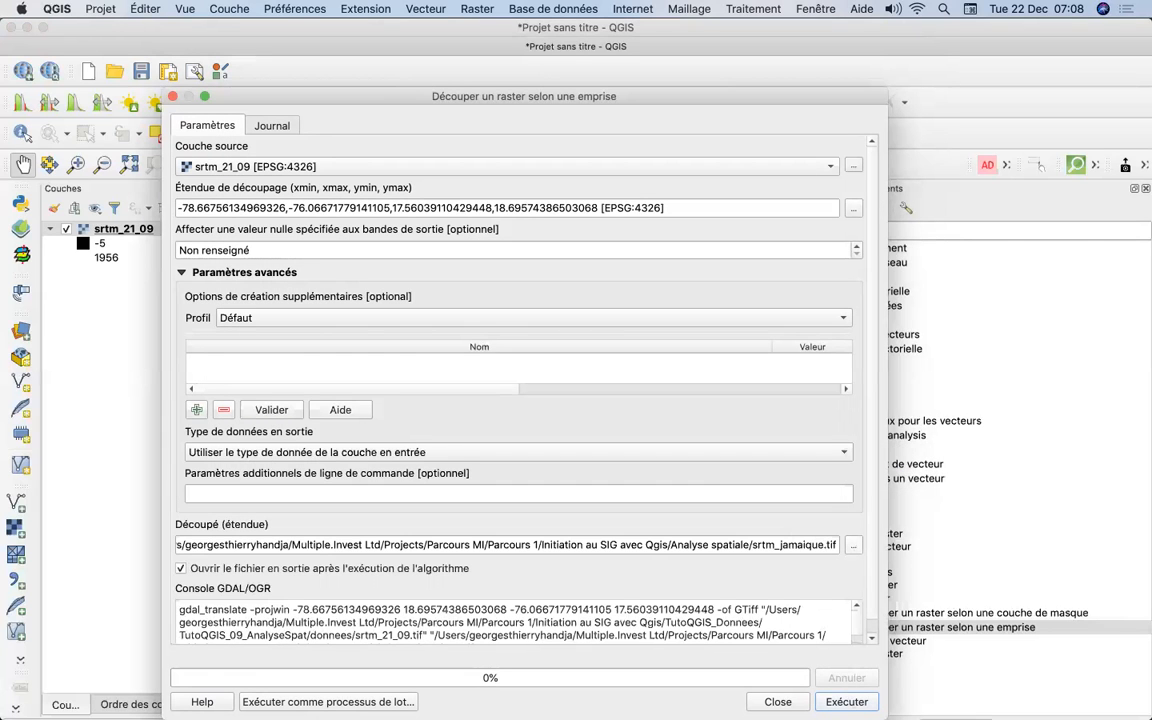
left_click(847, 702)
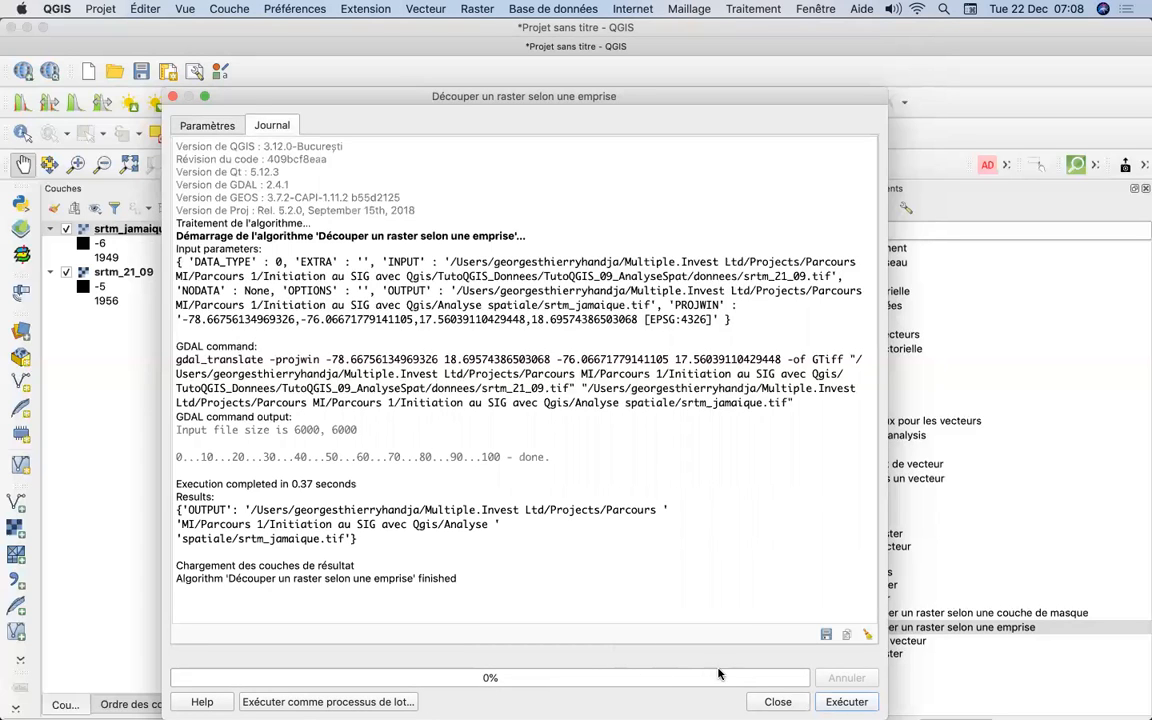
Close the clipping tool and check the clipped Jamaica raster by temporarily hiding the srtm_21_09 layer
left_click(777, 702)
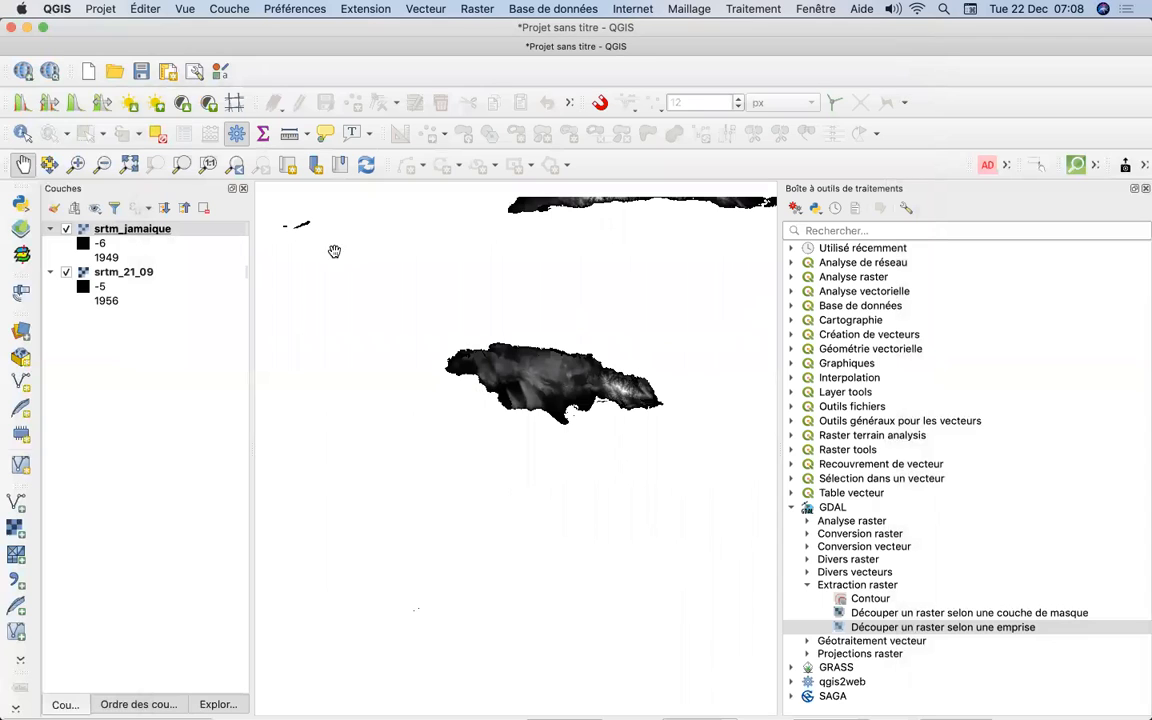
left_click(66, 272)
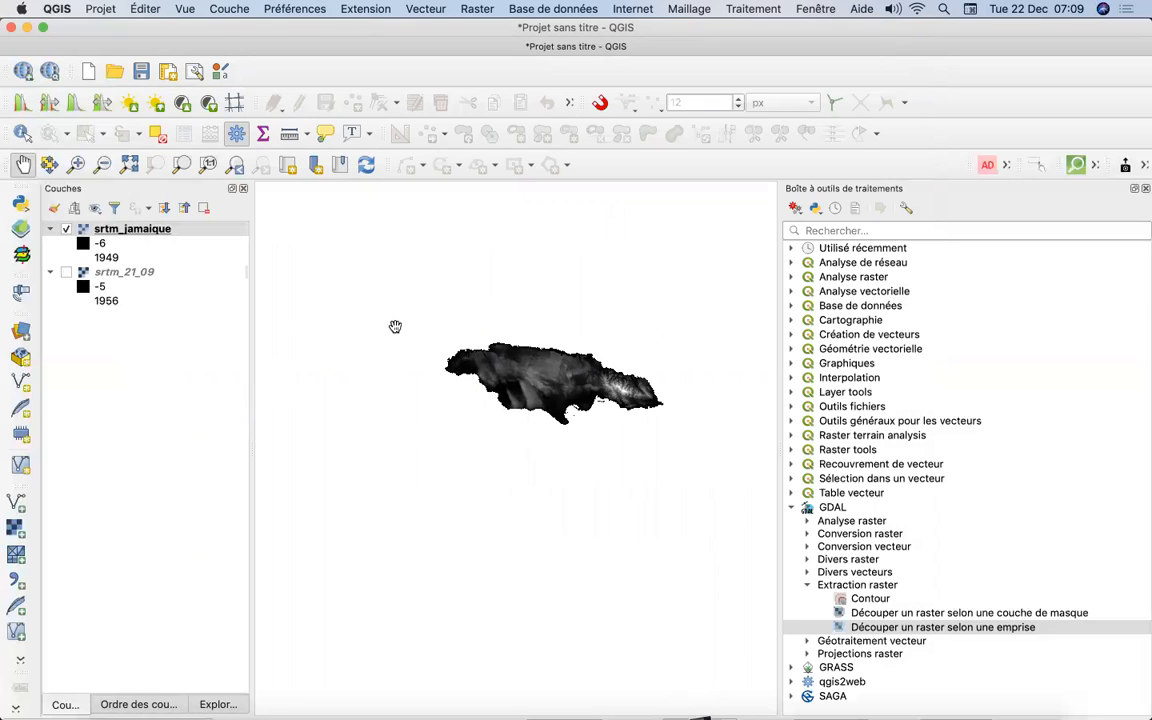
left_click(66, 272)
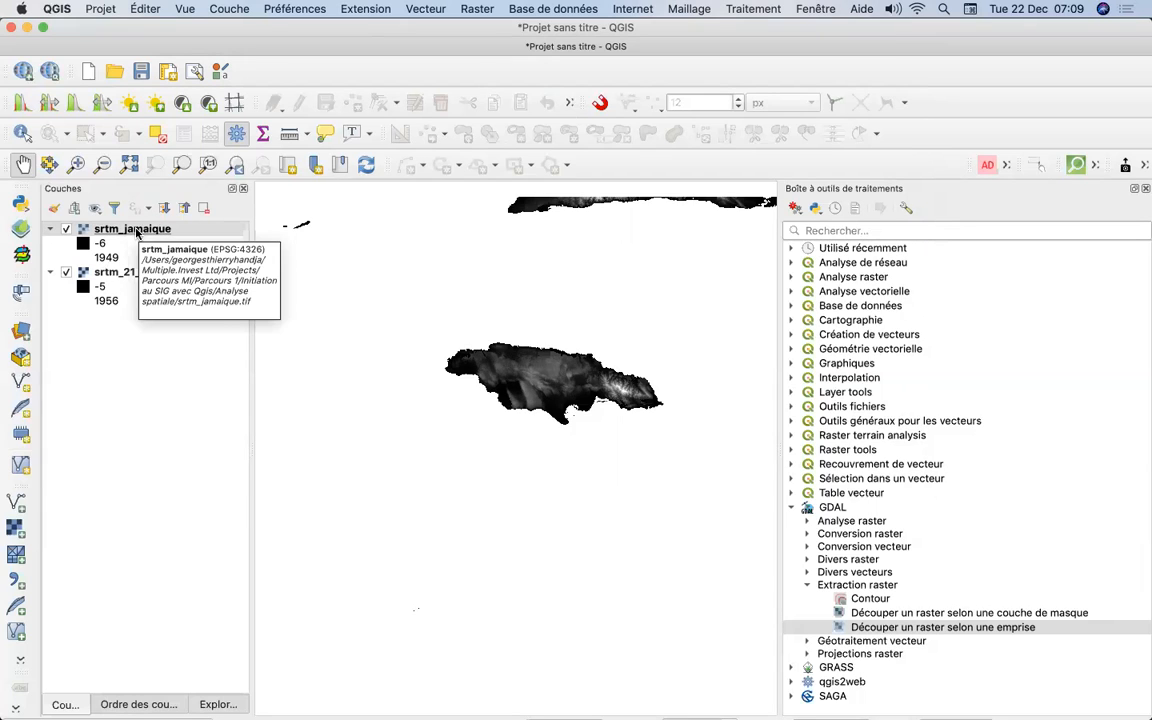
Remove the srtm_jamaique layer from the project
right_click(137, 232)
left_click(200, 359)
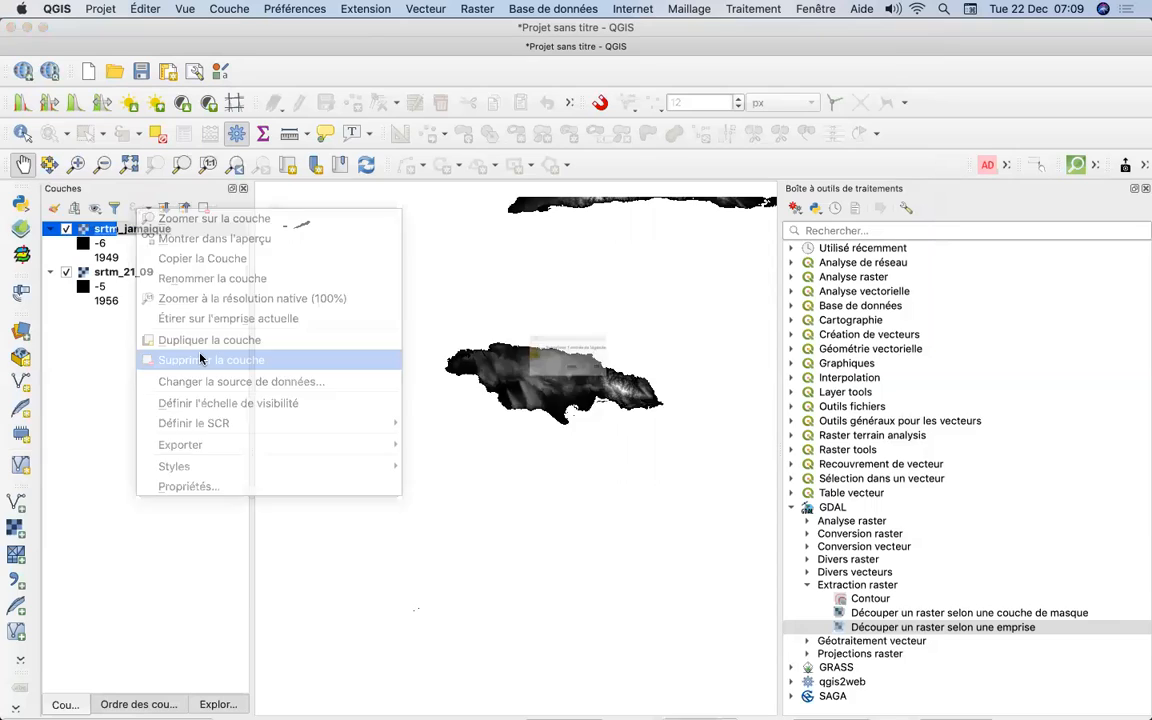
left_click(636, 382)
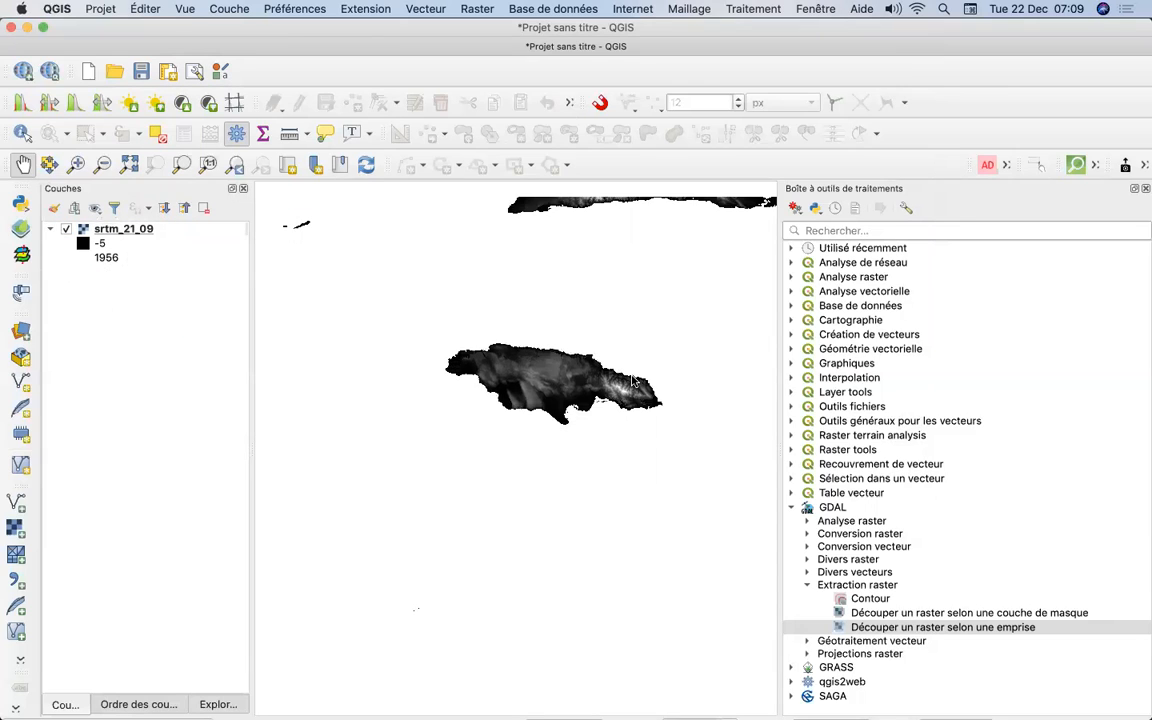
left_click(125, 228)
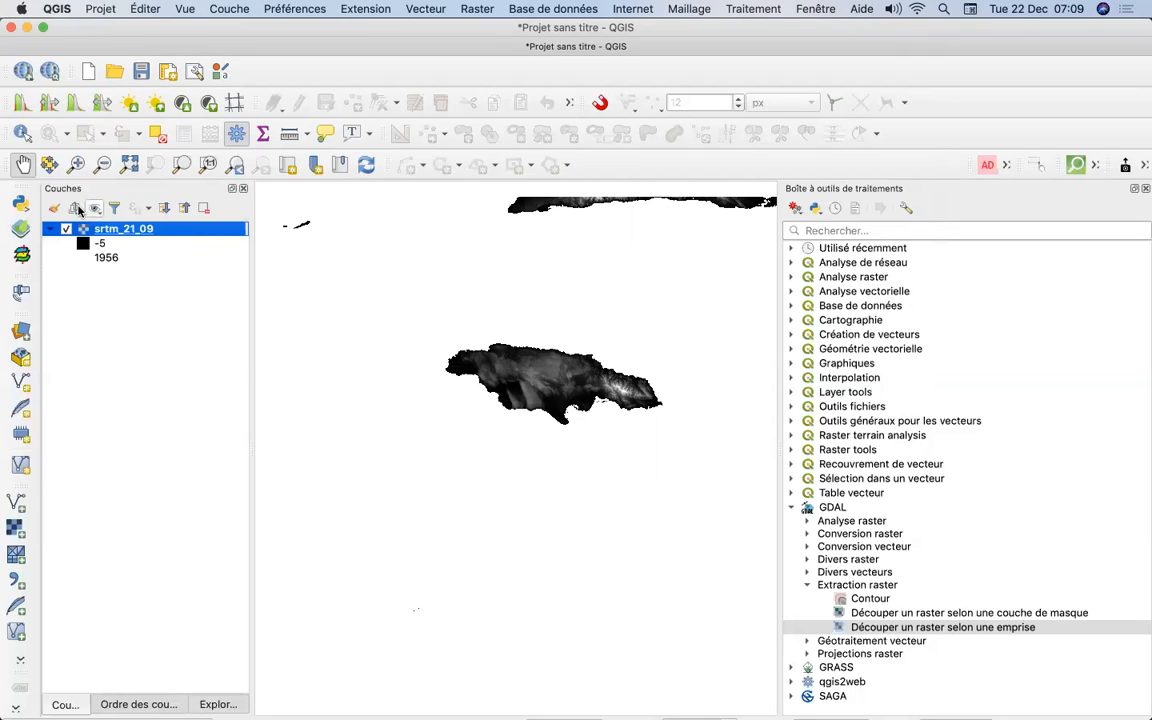
left_click(27, 338)
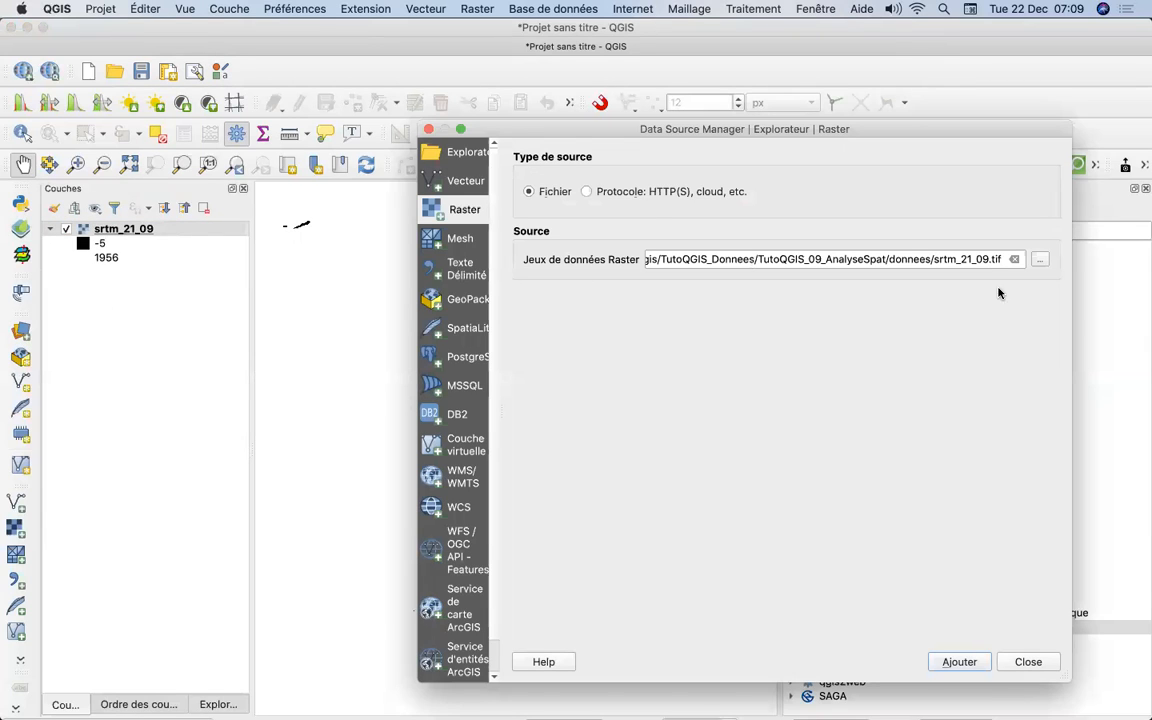
left_click(1039, 262)
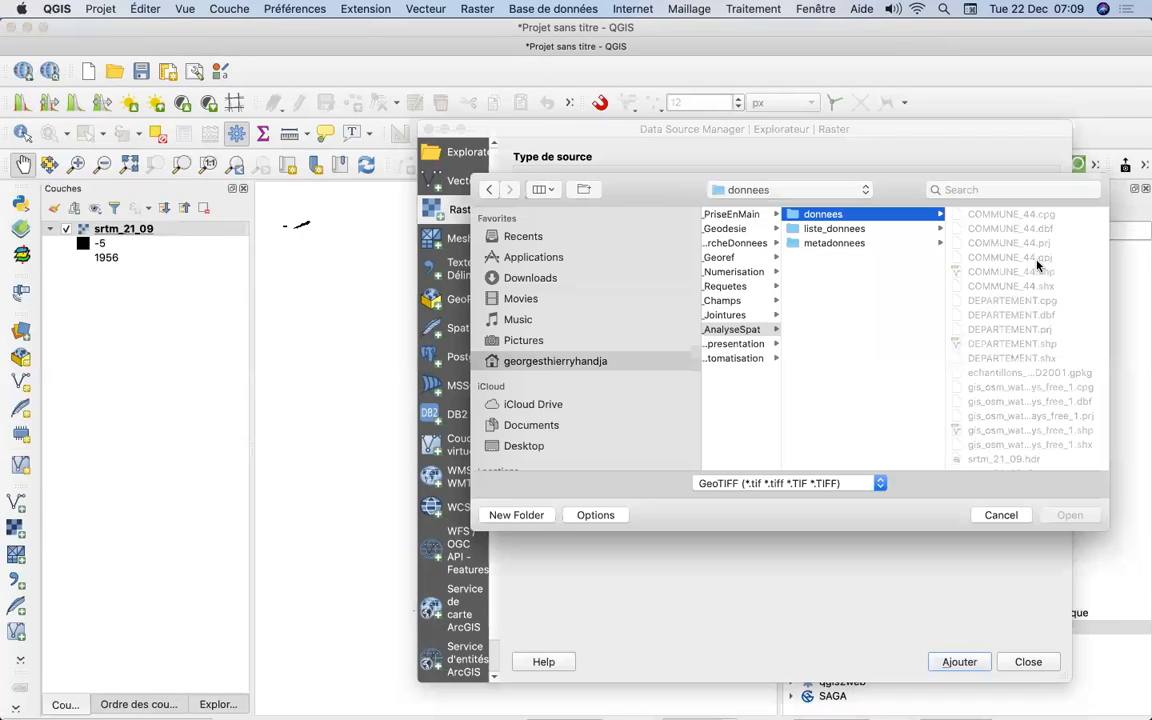
scroll(1035, 410, "down", 2)
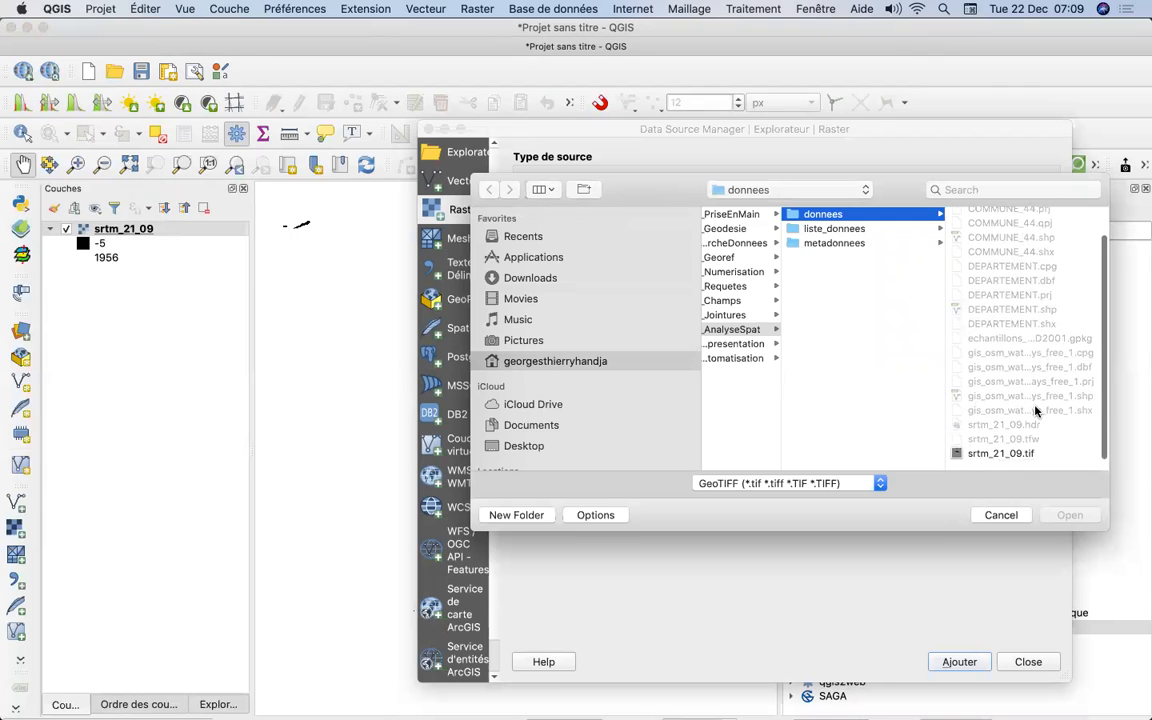
scroll(1036, 411, "down", 1)
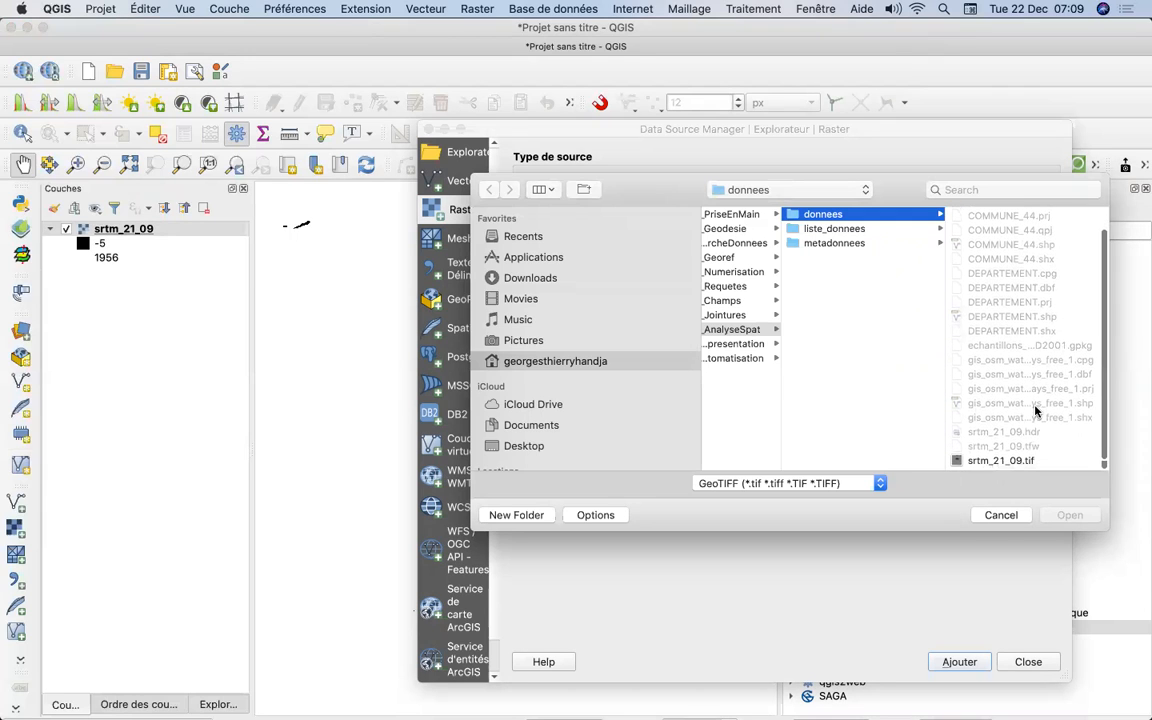
scroll(1035, 410, "down", 1)
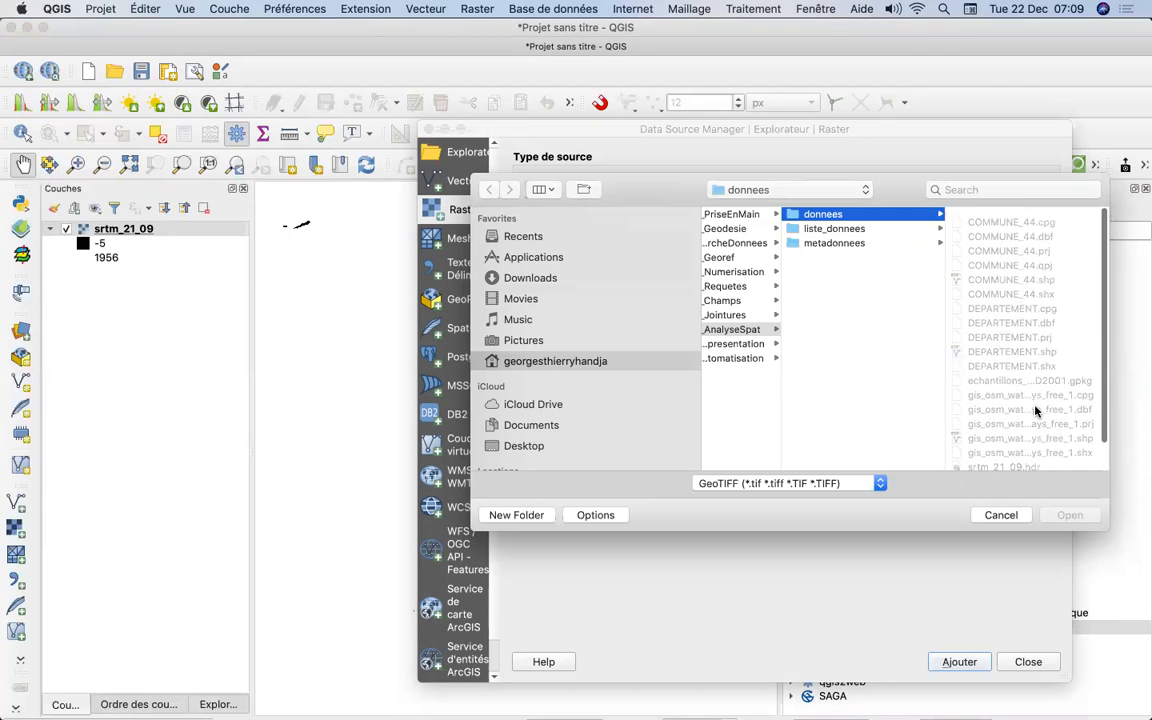
left_click(995, 515)
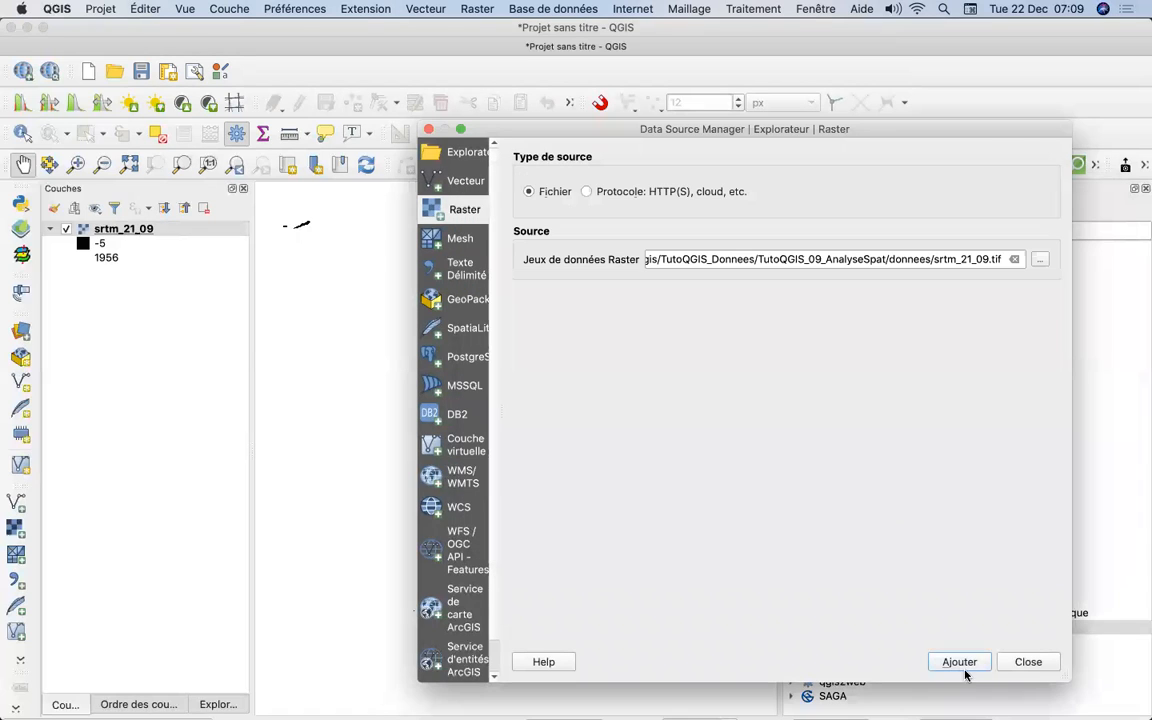
left_click(1026, 663)
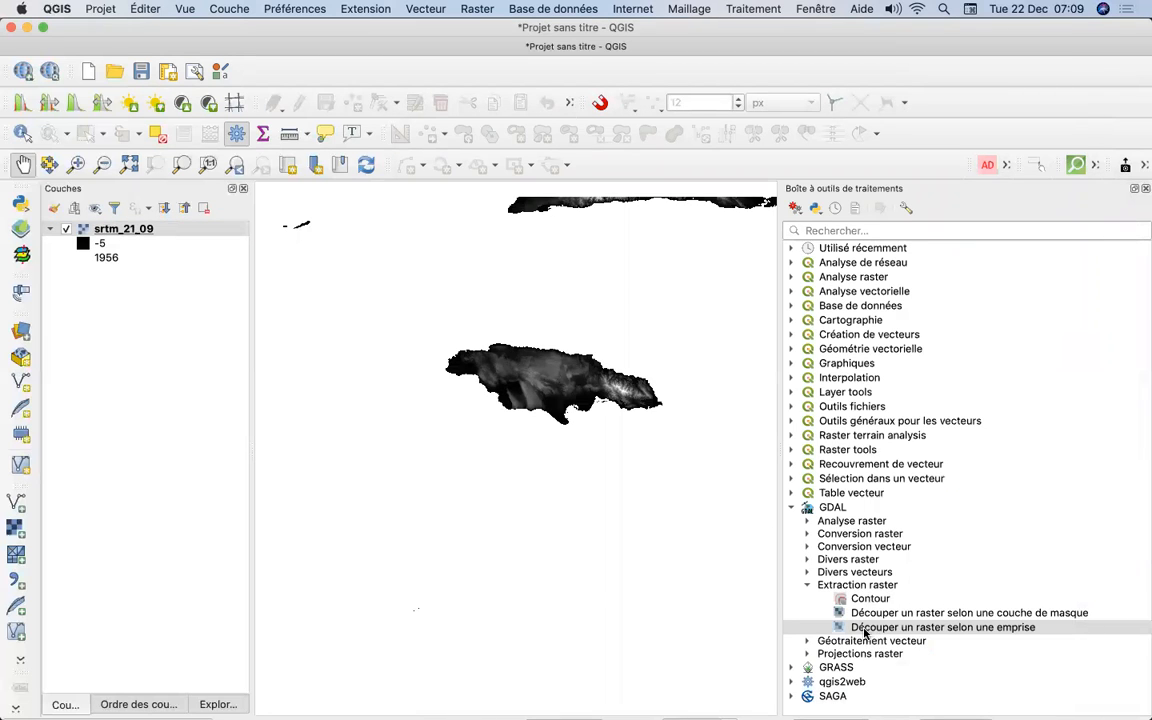
Reopen the raster extent clipping tool and draw a rectangle around Jamaica, about -78.44 to -76.07 in x and 17.55 to 18.70 in y
double_click(812, 627)
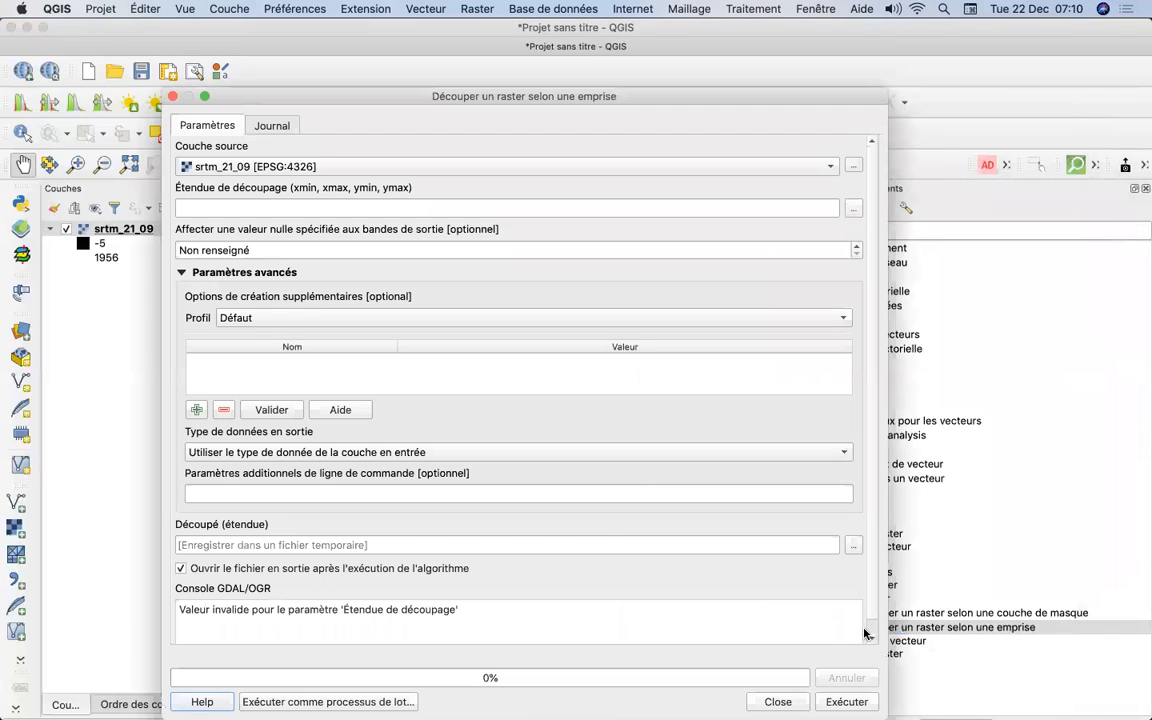
left_click(853, 208)
left_click(915, 244)
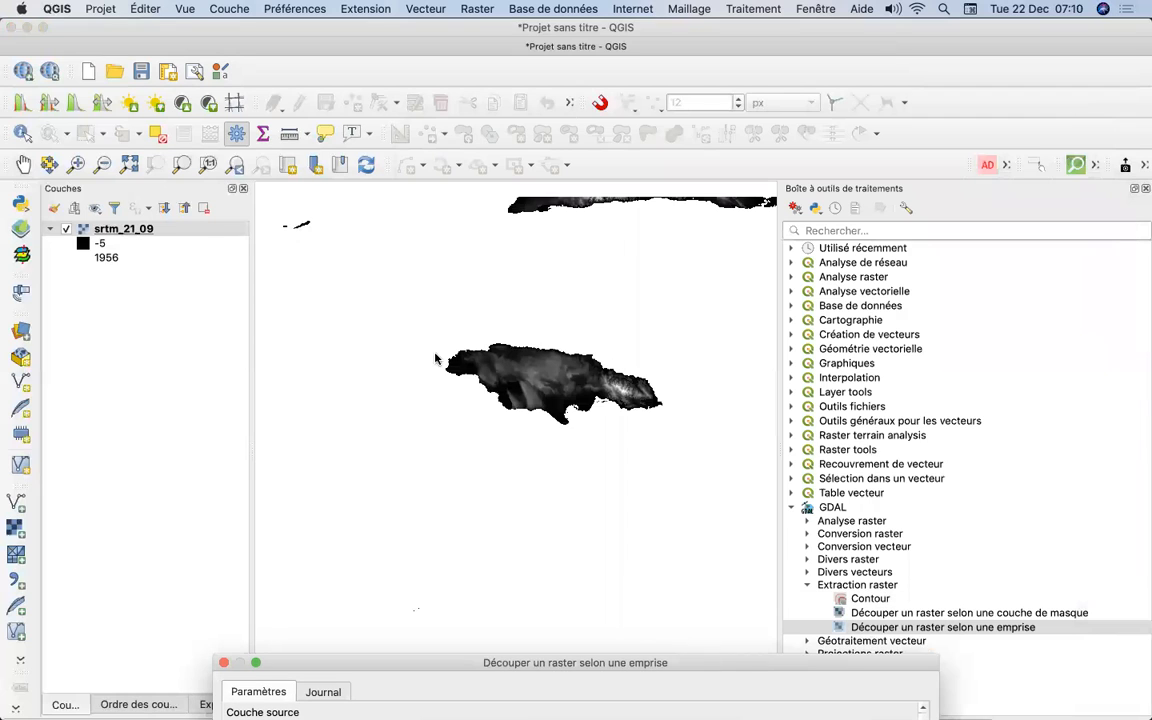
left_click_drag(393, 293, 612, 401)
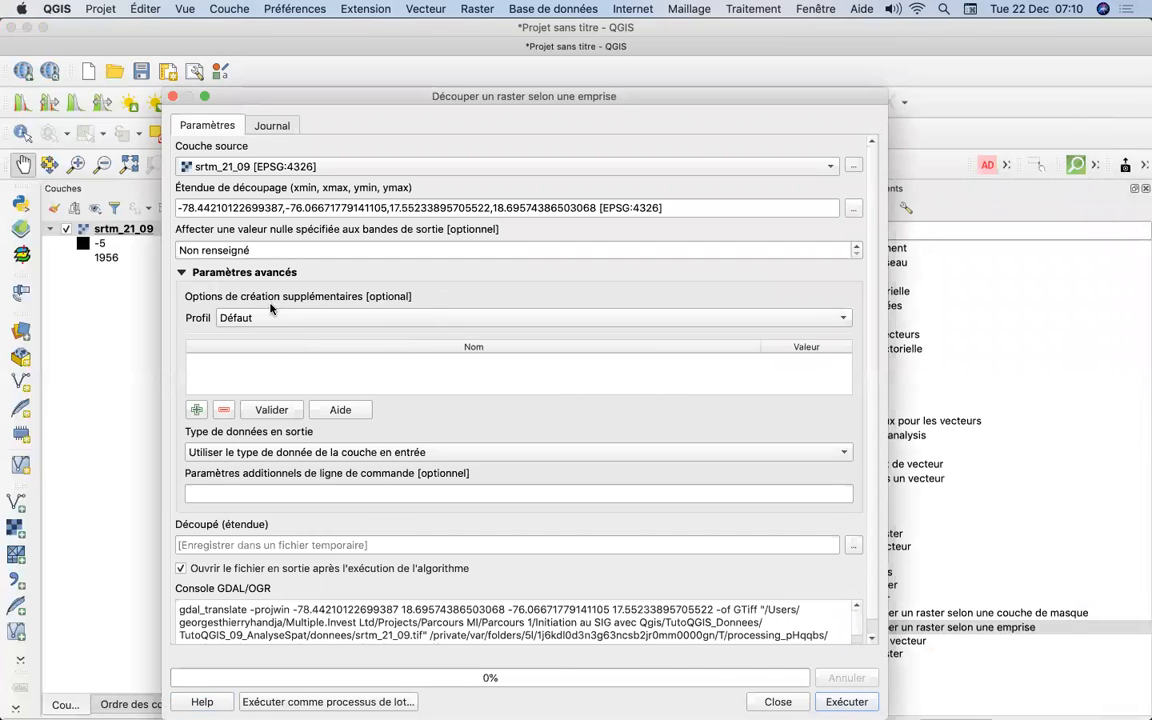
Try to set the clipped output to srtm_jamaique as a TIF file in the Analyse spatiale folder, replacing the existing file
left_click(853, 545)
left_click(912, 583)
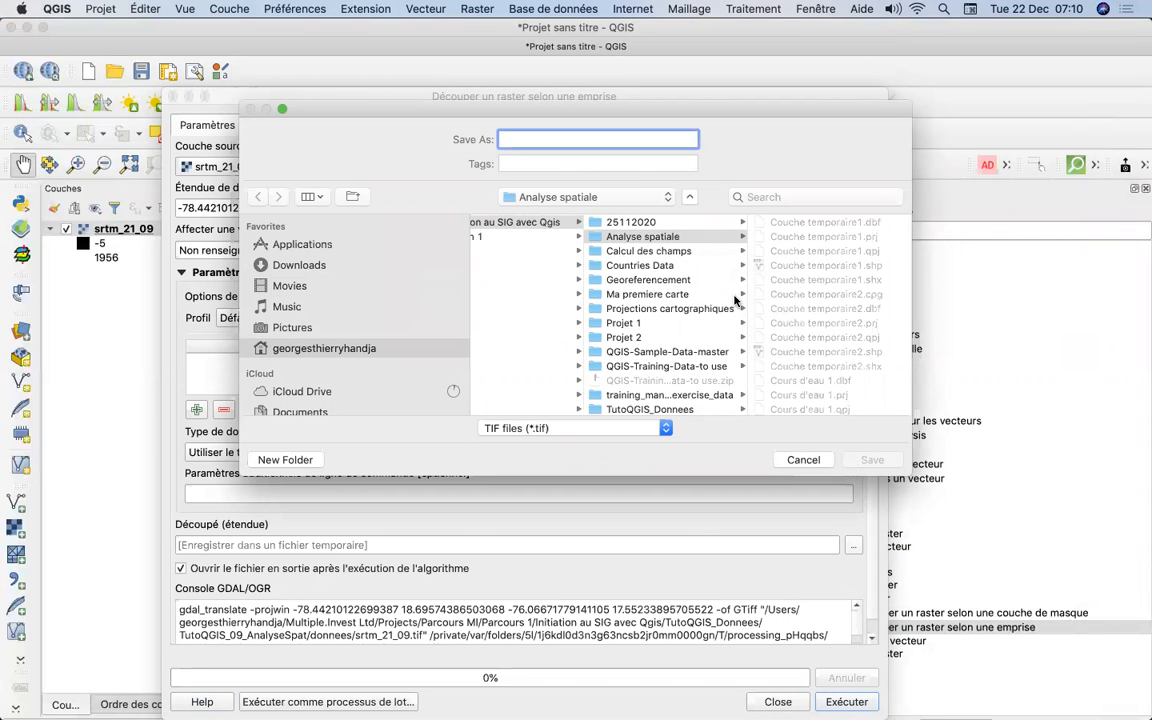
type("srtm")
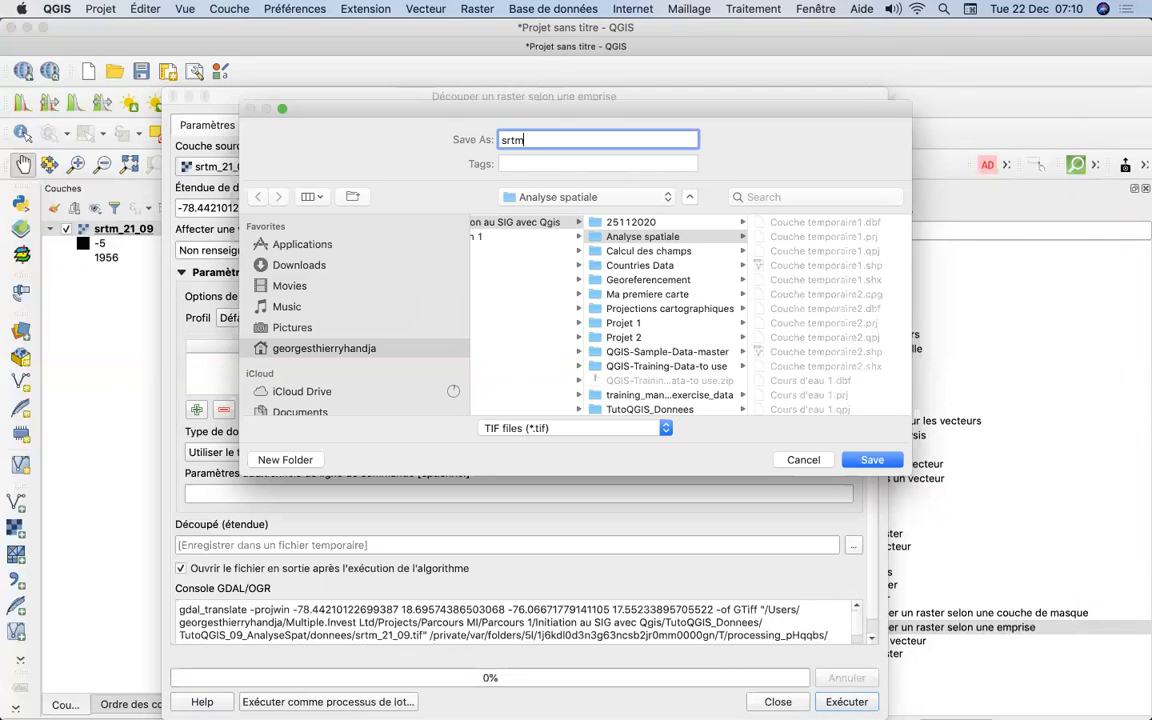
type("_jamaique")
left_click(876, 461)
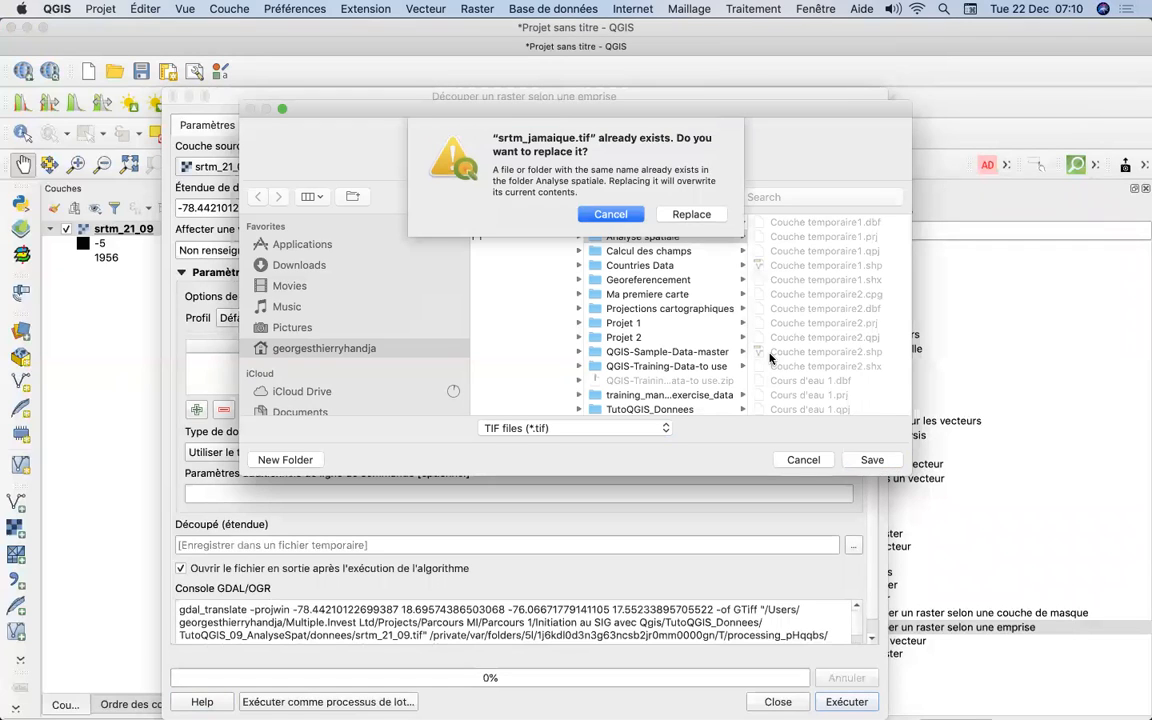
left_click(690, 215)
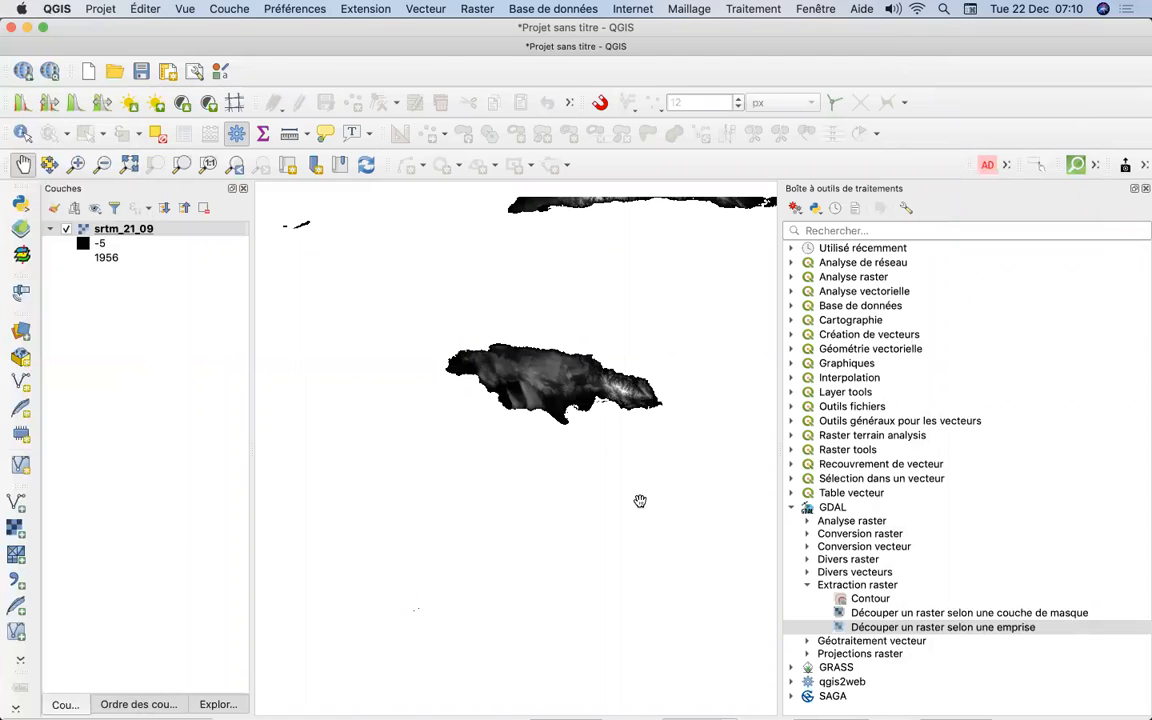
Start a new extent clip of srtm_21_09 with a rectangle around Jamaica, about -78.55 to -76.10 in x and 17.64 to 18.58 in y
scroll(643, 503, "down", 2)
scroll(643, 503, "up", 2)
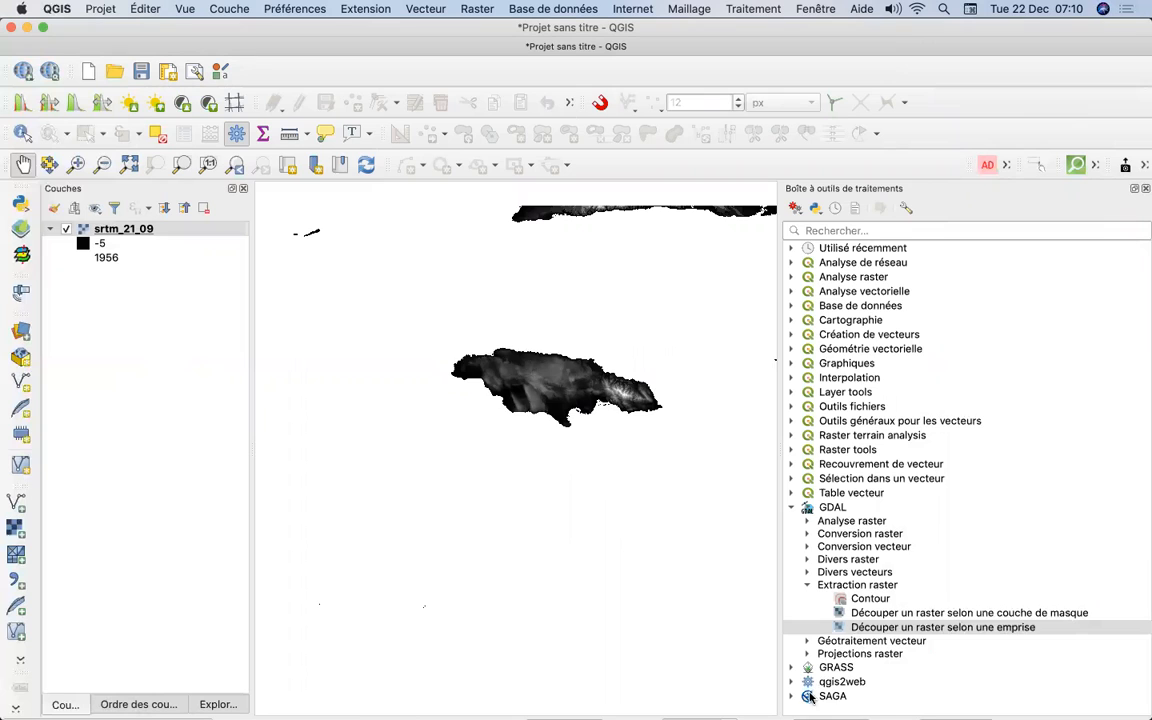
left_click(855, 630)
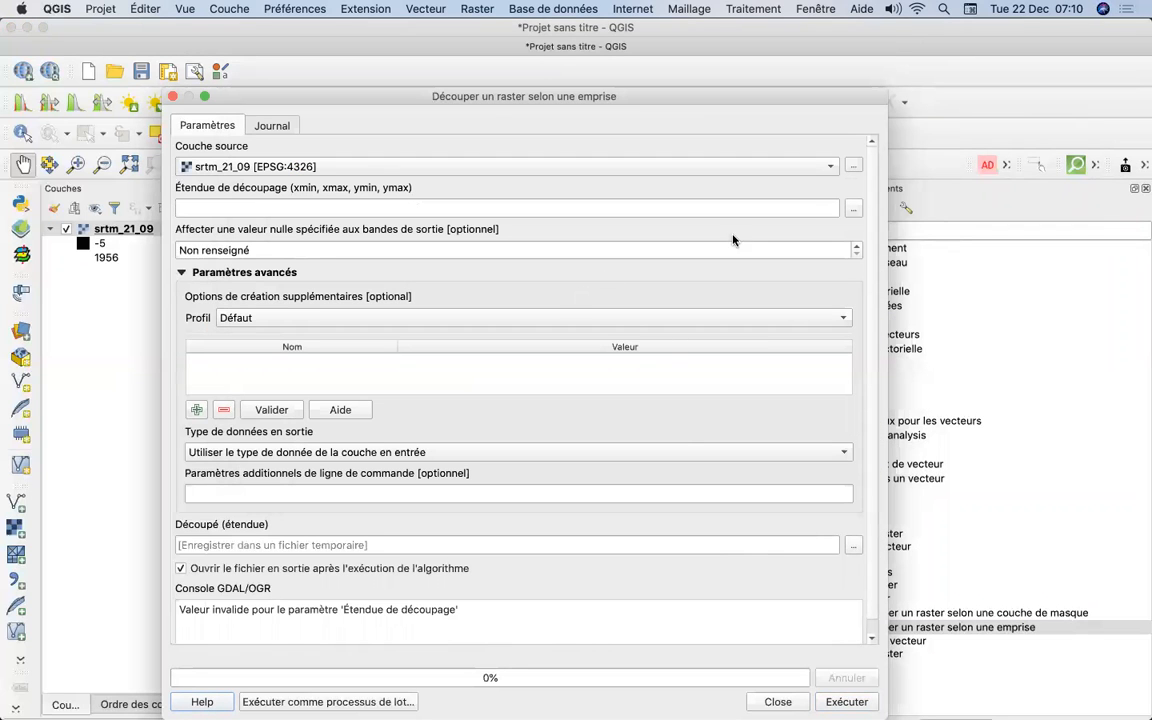
left_click(853, 208)
left_click(885, 241)
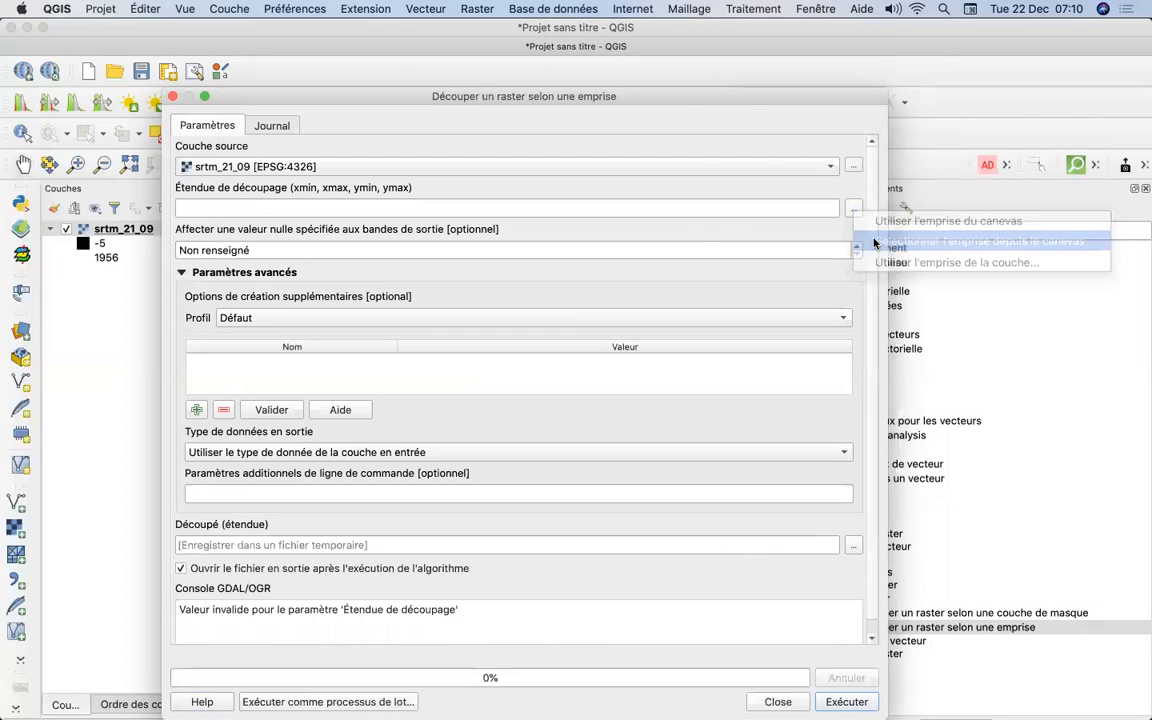
left_click_drag(680, 107, 676, 472)
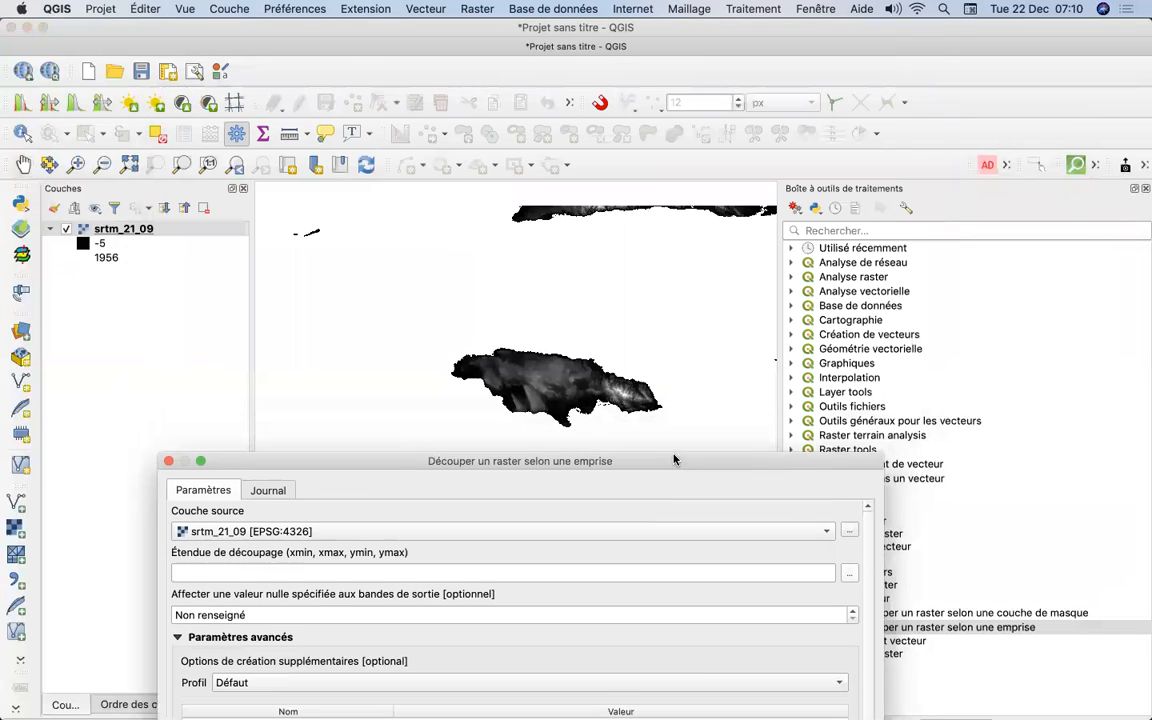
left_click_drag(433, 343, 671, 437)
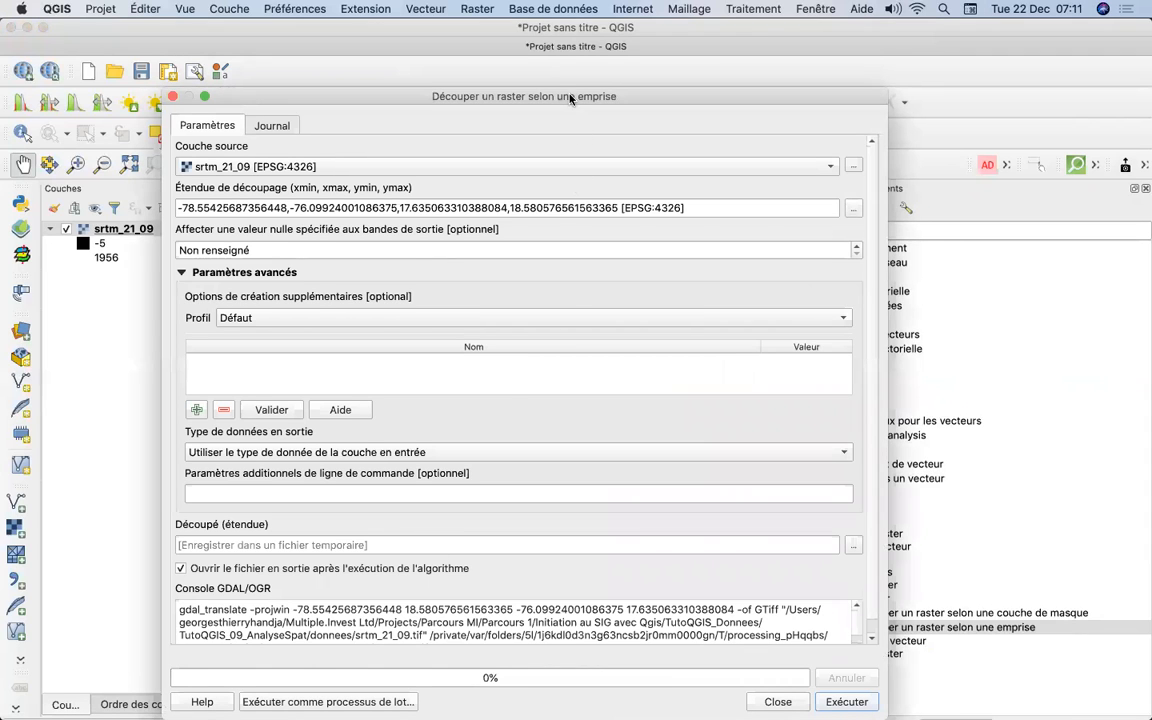
Save the clipped output as srtm2_jamaique in TIF format in the Analyse spatiale folder, run the clipping and close the tool
left_click_drag(570, 97, 566, 39)
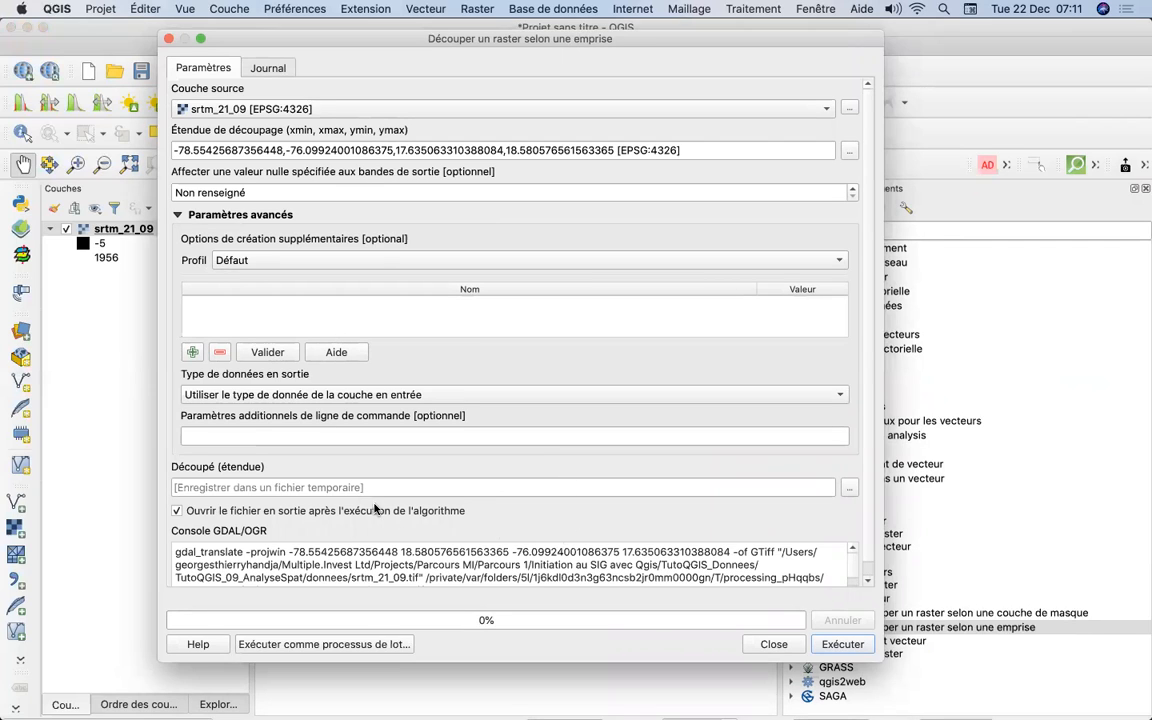
left_click(849, 488)
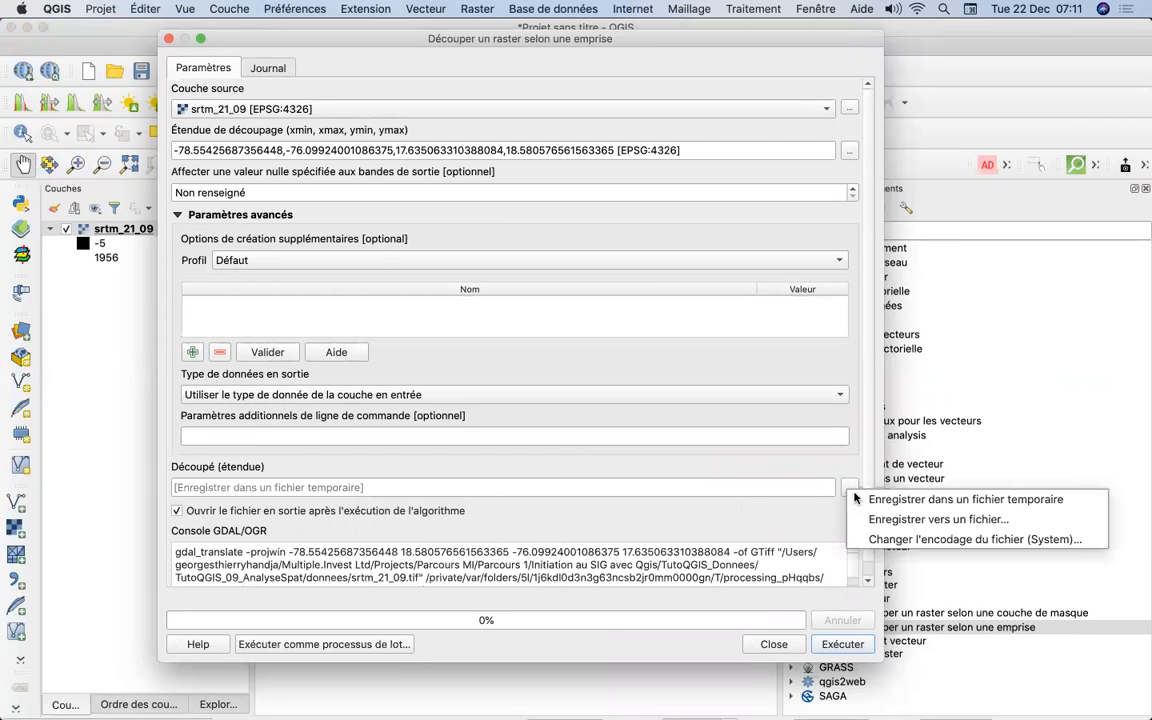
left_click(885, 520)
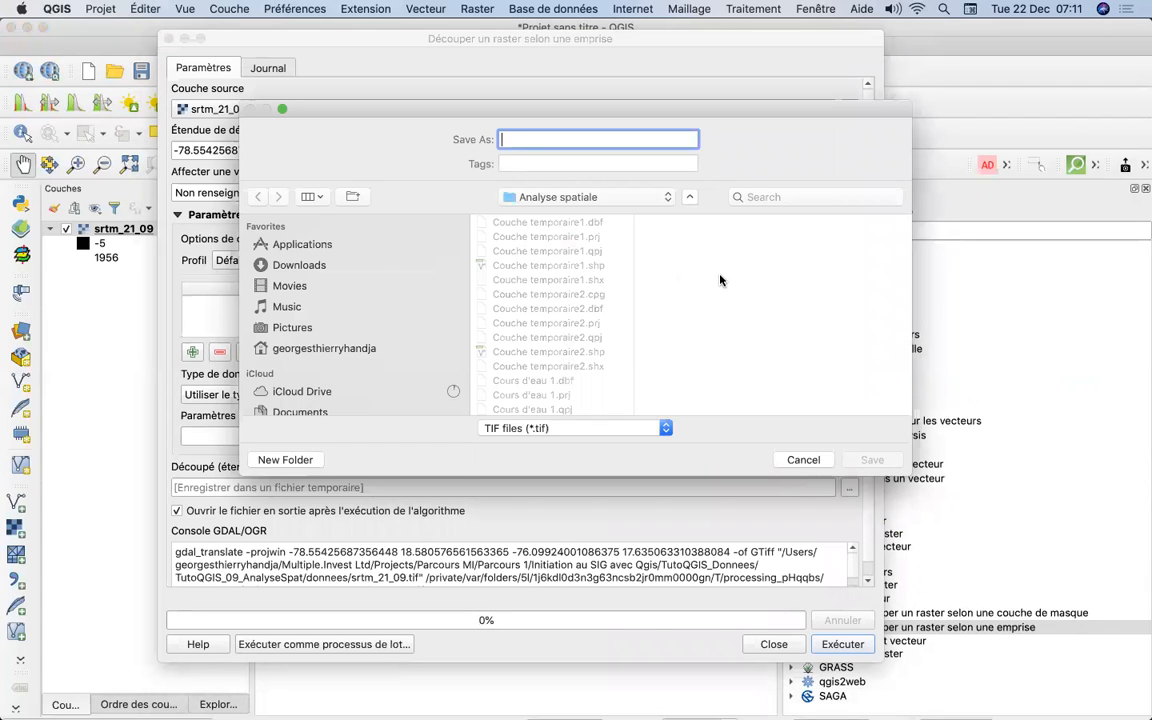
type("s")
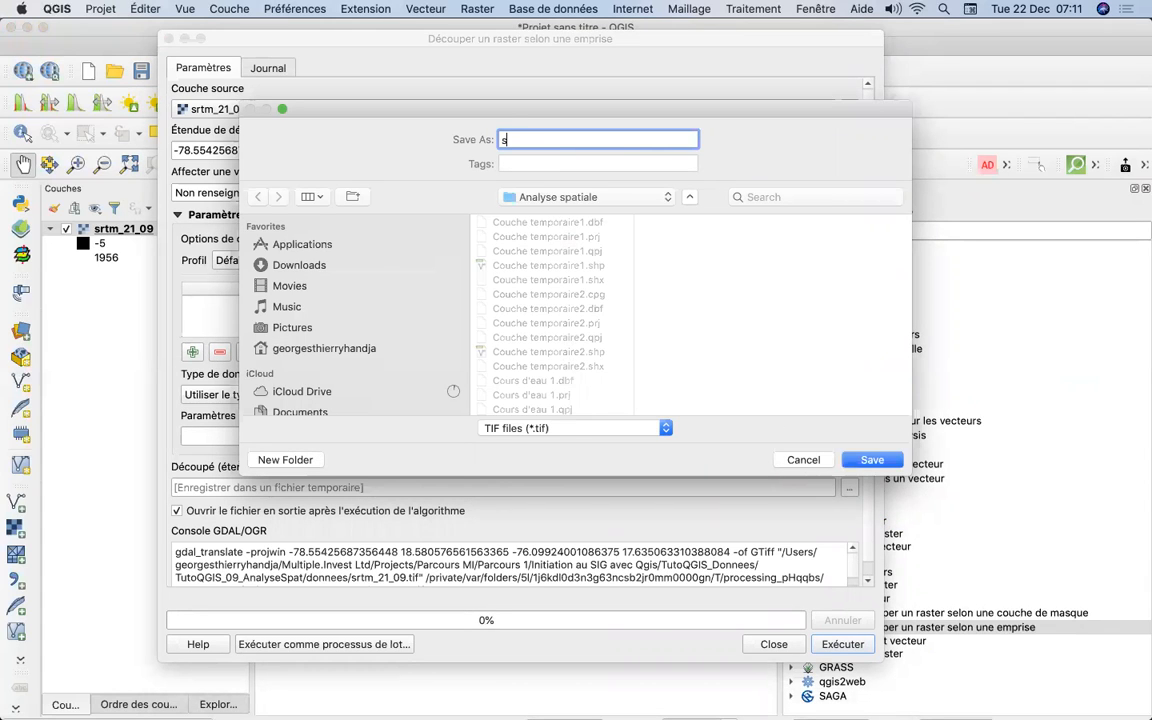
type("rtm2_jamaique")
left_click(873, 460)
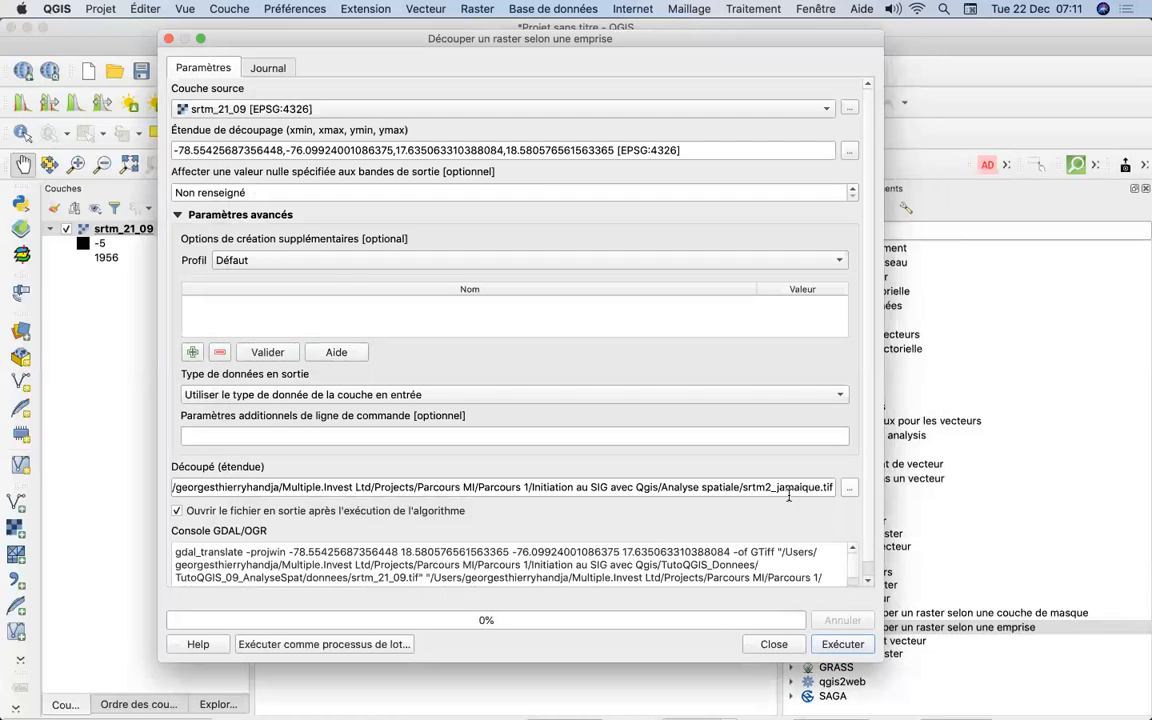
left_click(842, 645)
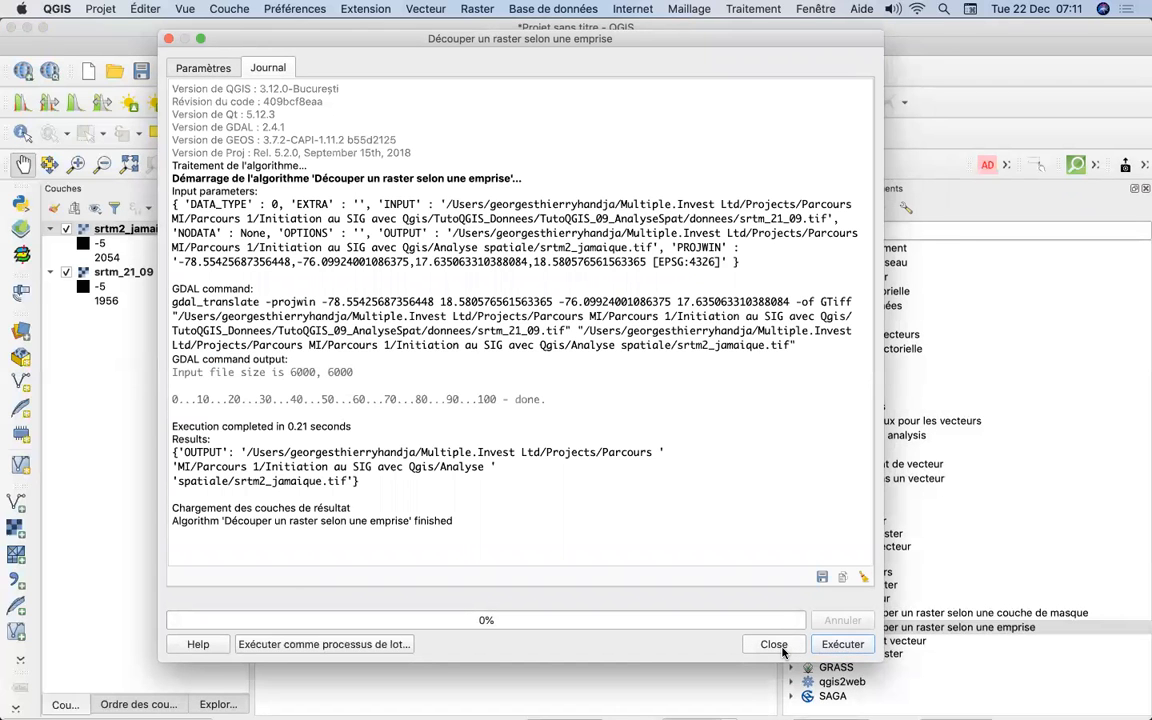
left_click(774, 645)
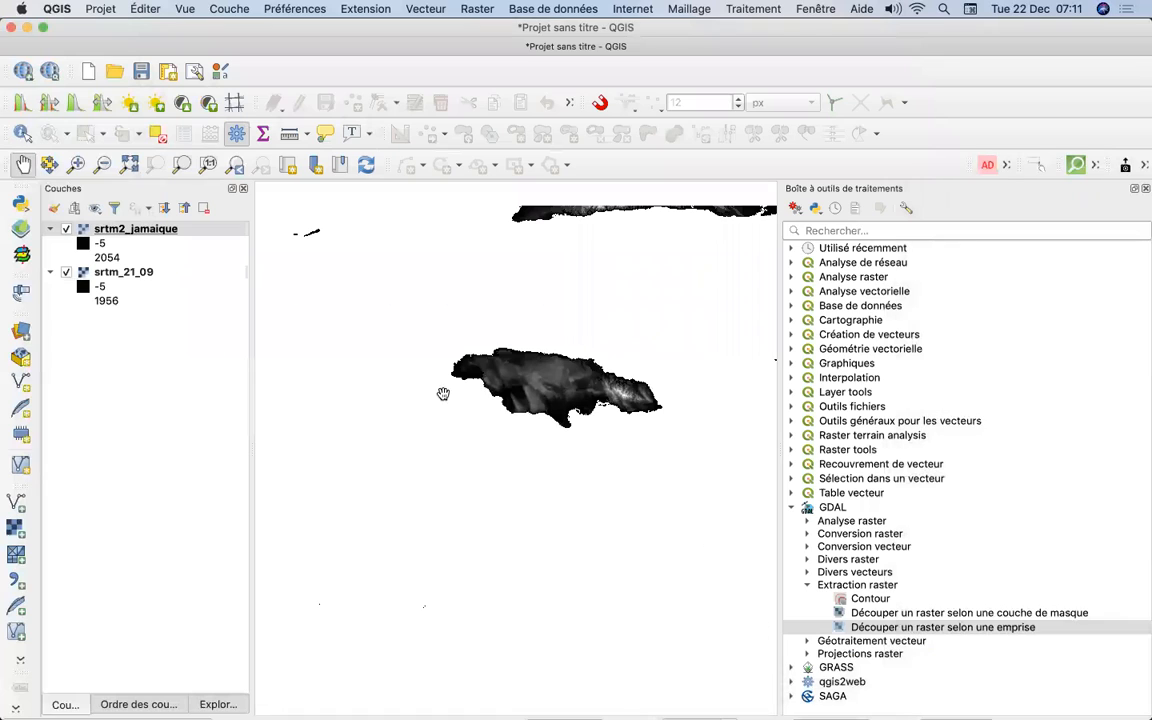
Remove the original srtm_21_09 layer from the project, keeping only the clipped raster
left_click(124, 276)
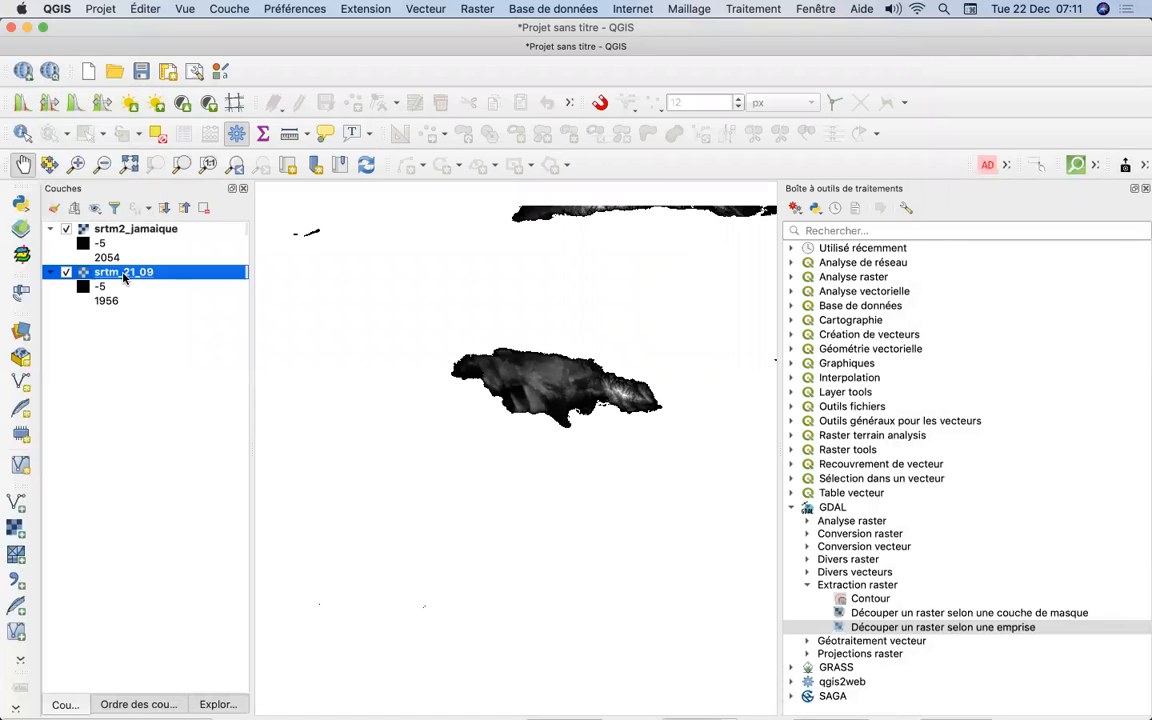
left_click(205, 210)
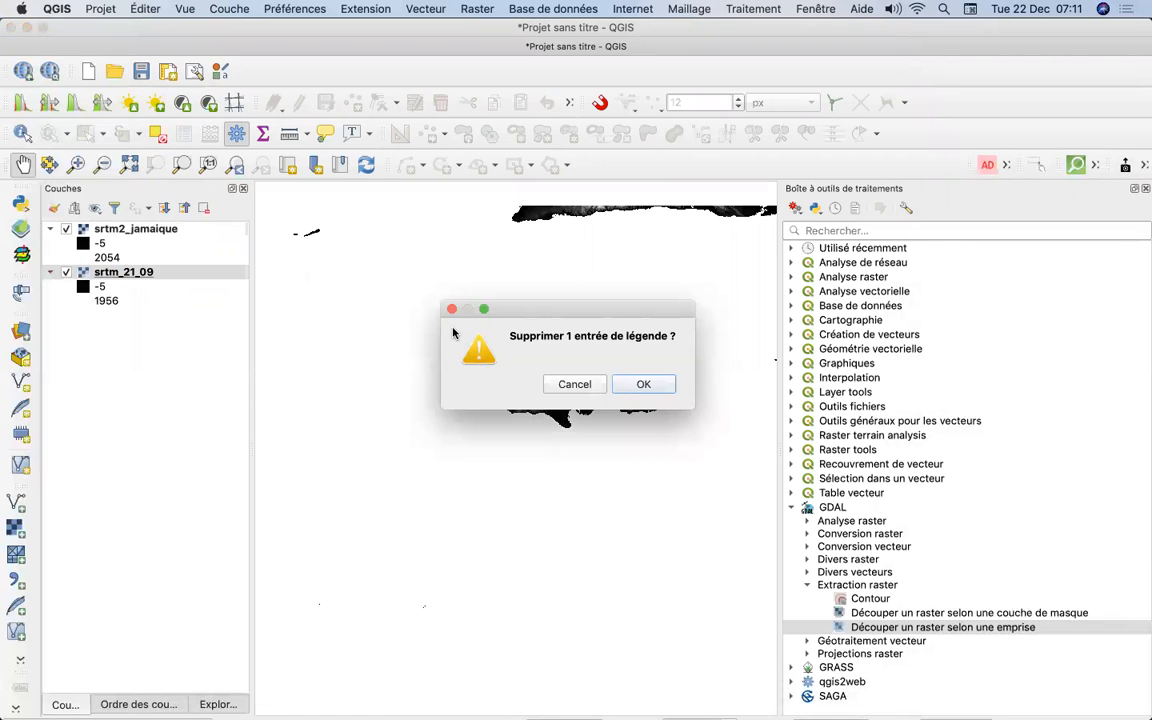
left_click(643, 383)
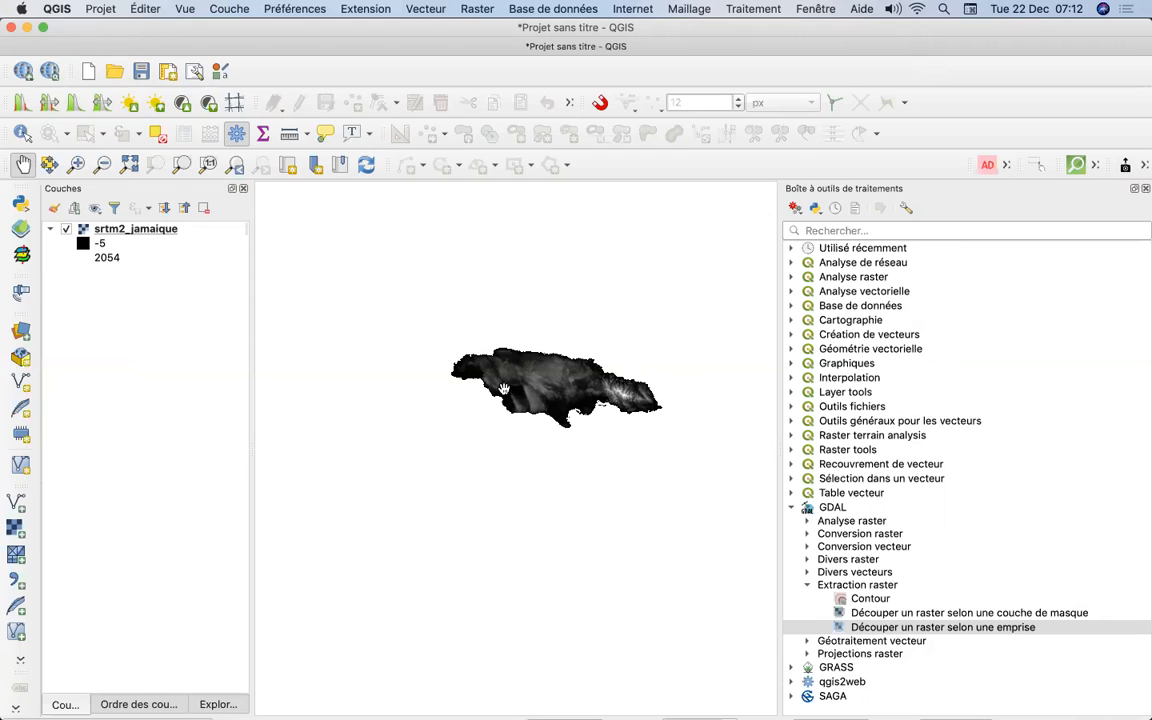
Open the properties of the srtm2_jamaique layer and compute its raster histogram
right_click(153, 231)
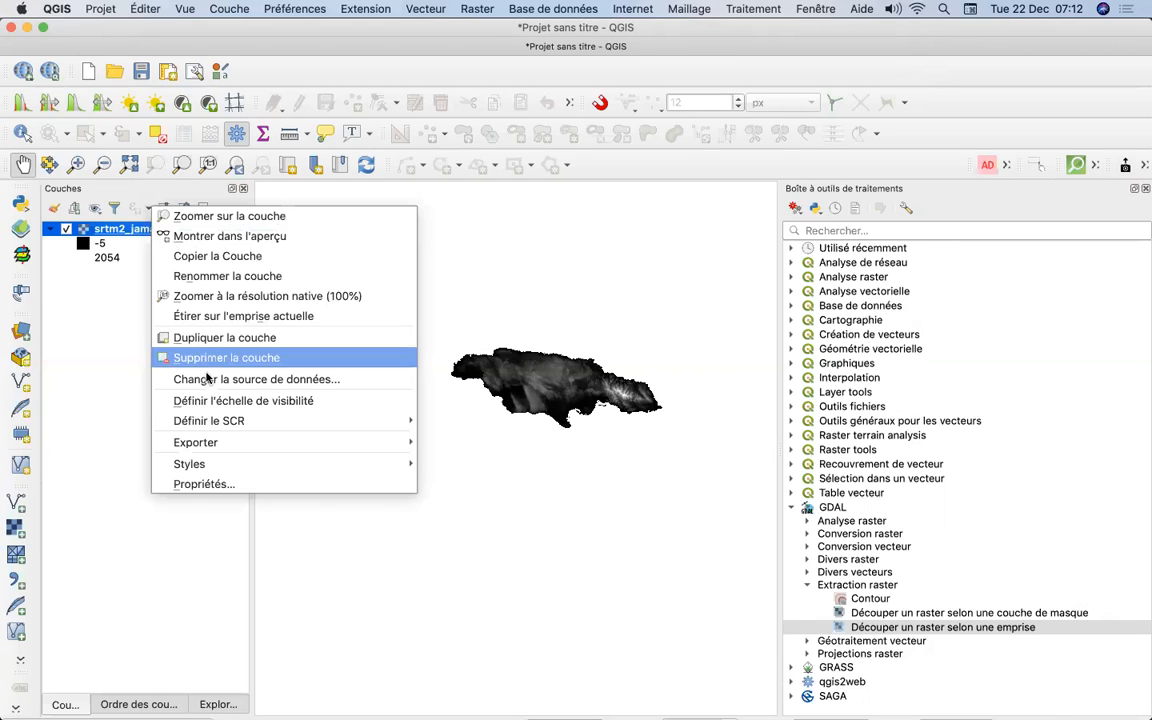
left_click(218, 482)
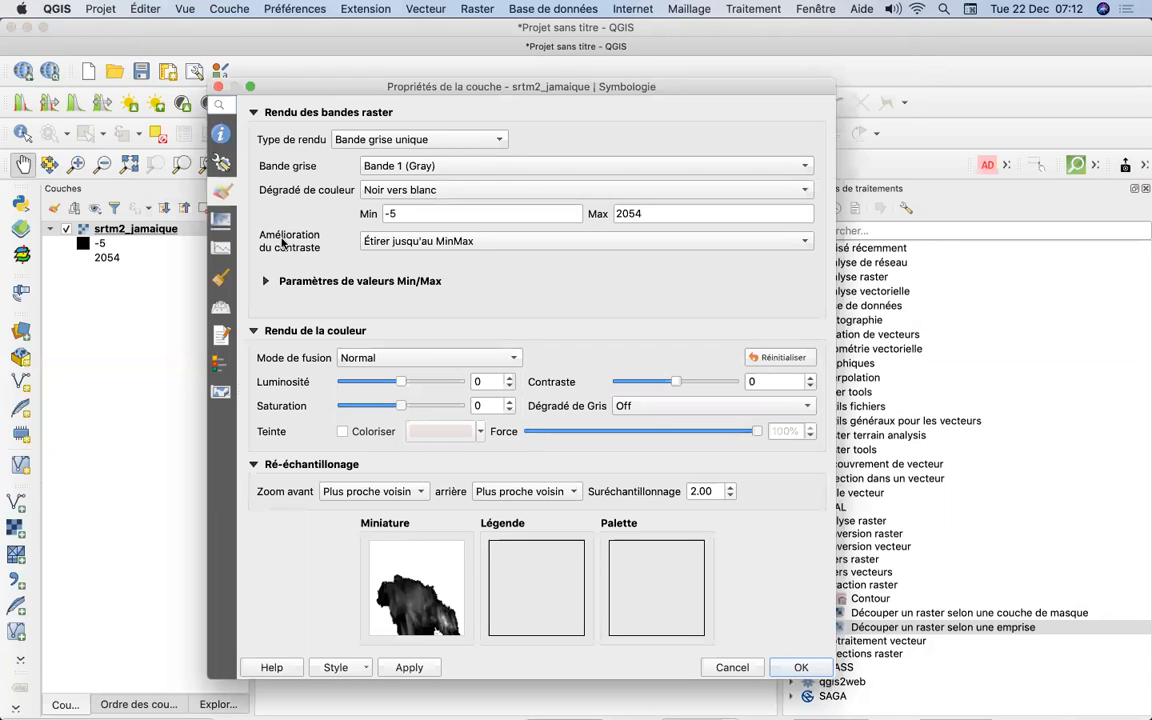
left_click(221, 222)
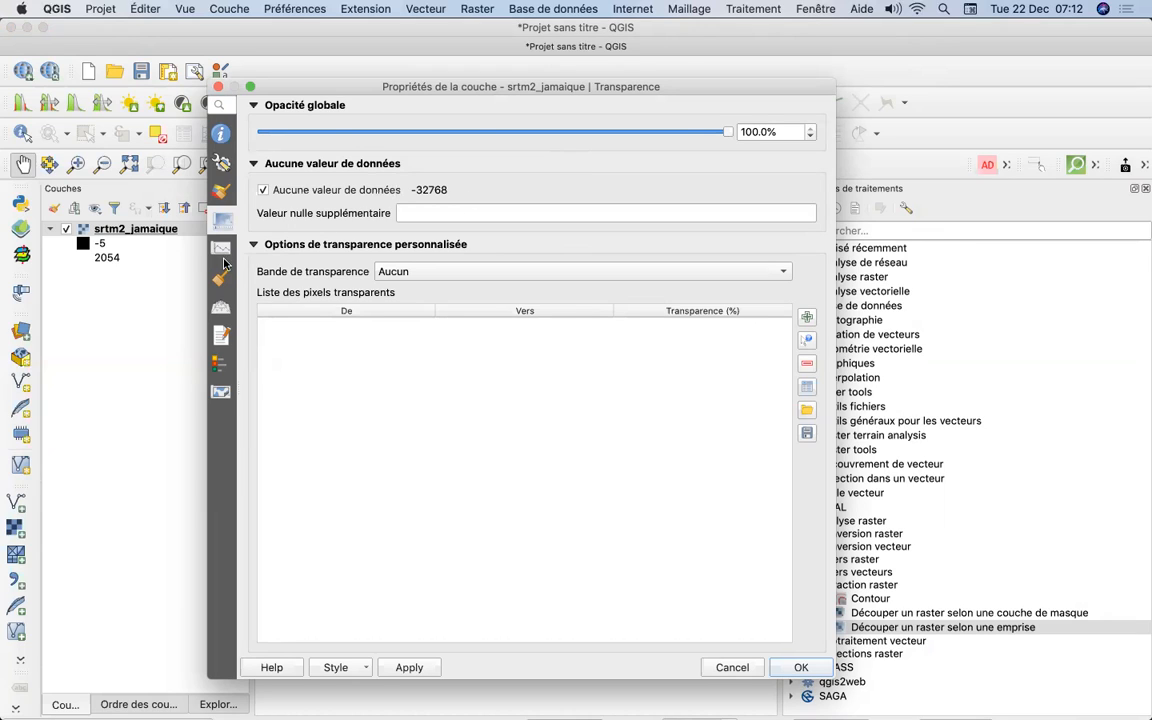
left_click_drag(236, 259, 438, 259)
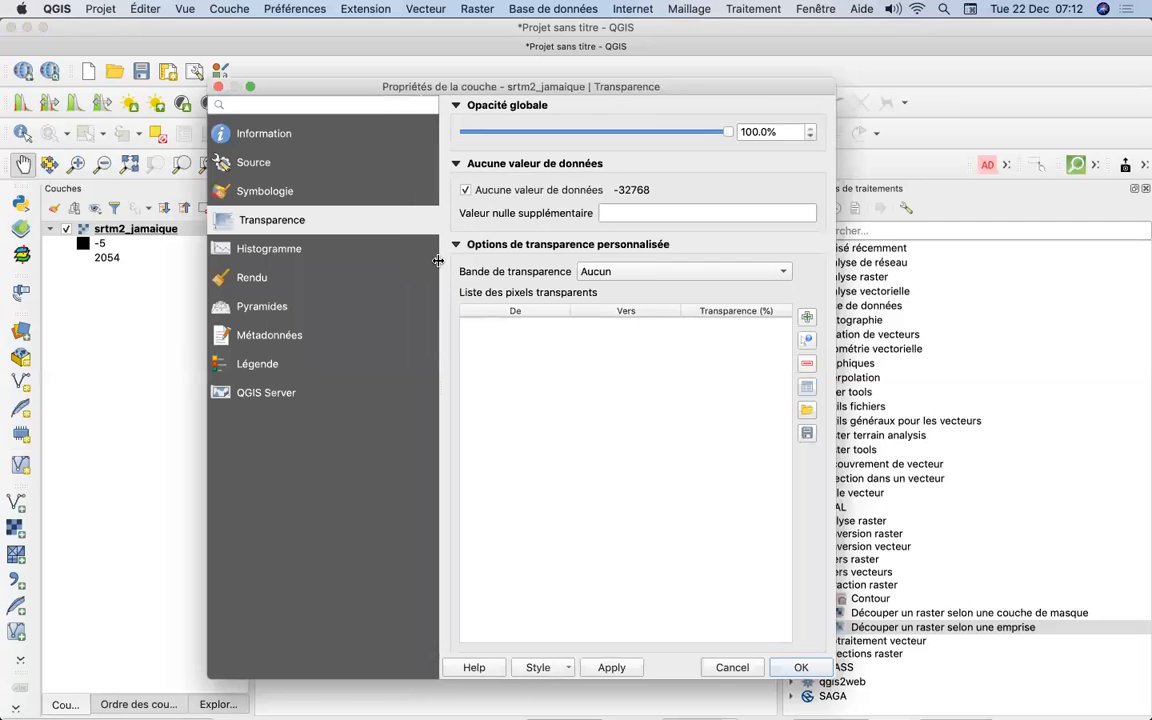
left_click_drag(351, 86, 170, 42)
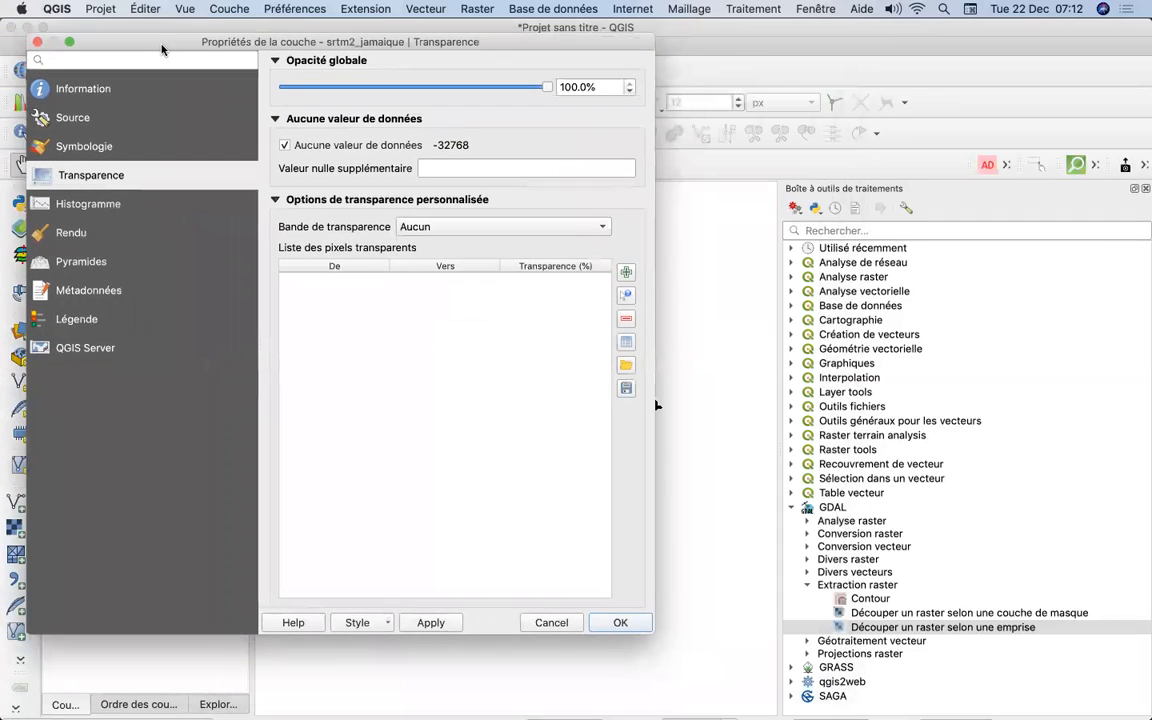
left_click(124, 205)
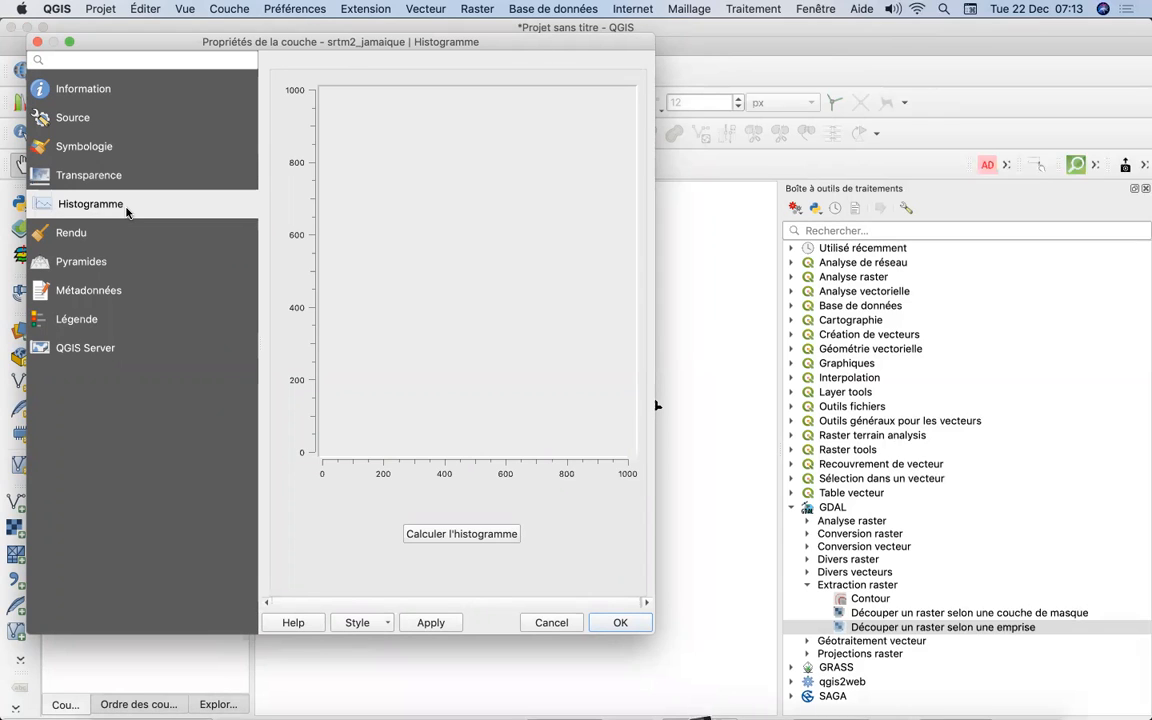
left_click(449, 536)
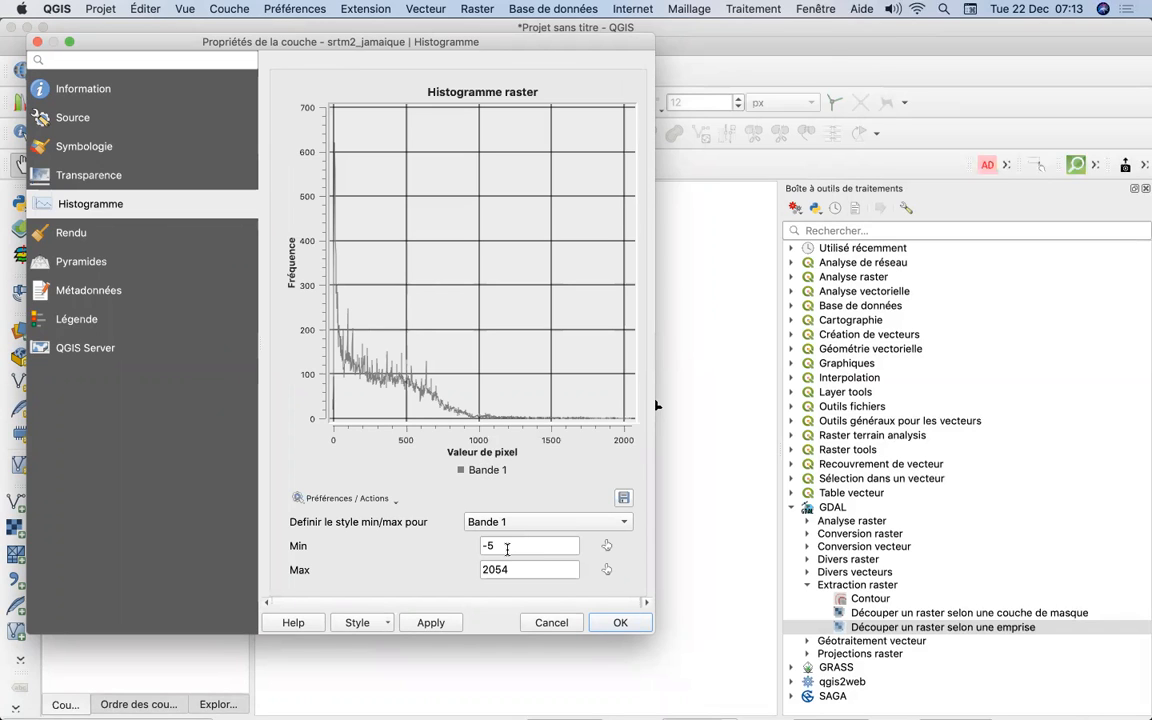
Set the minimum style value of band 1 to -6 in the histogram settings
left_click(502, 547)
key("BackSpace")
type("6")
left_click(521, 571)
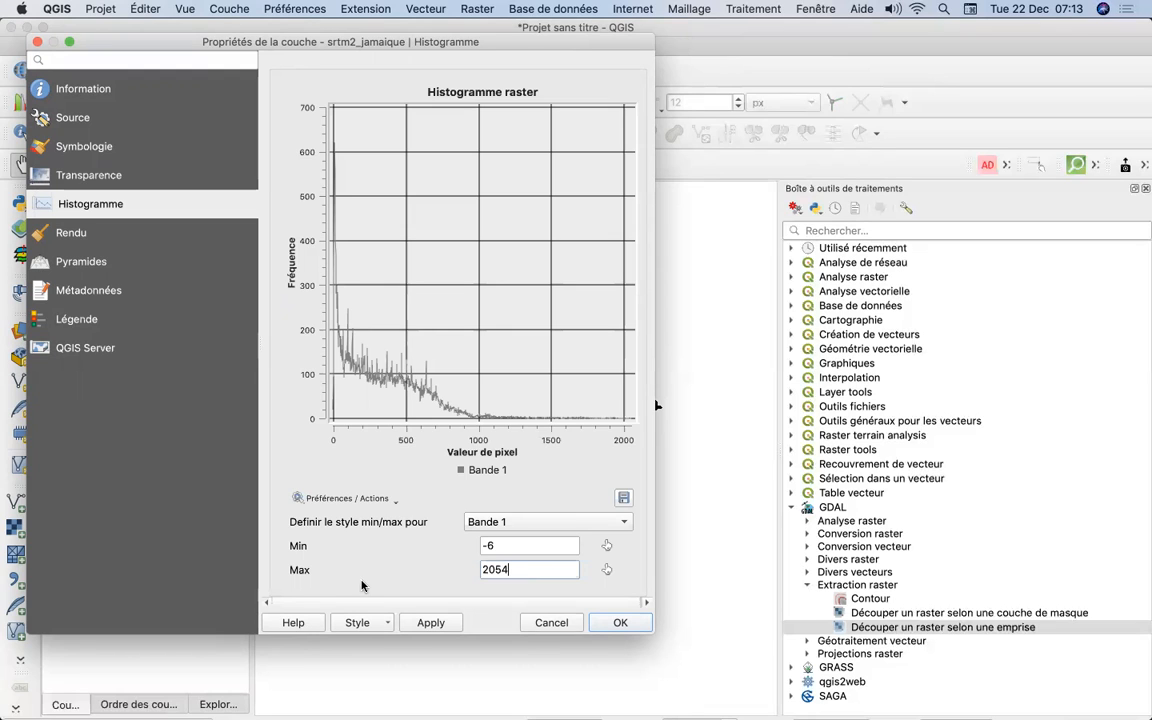
Turn off the -32768 no-data value in the raster's transparency settings and accept the layer properties
left_click(110, 177)
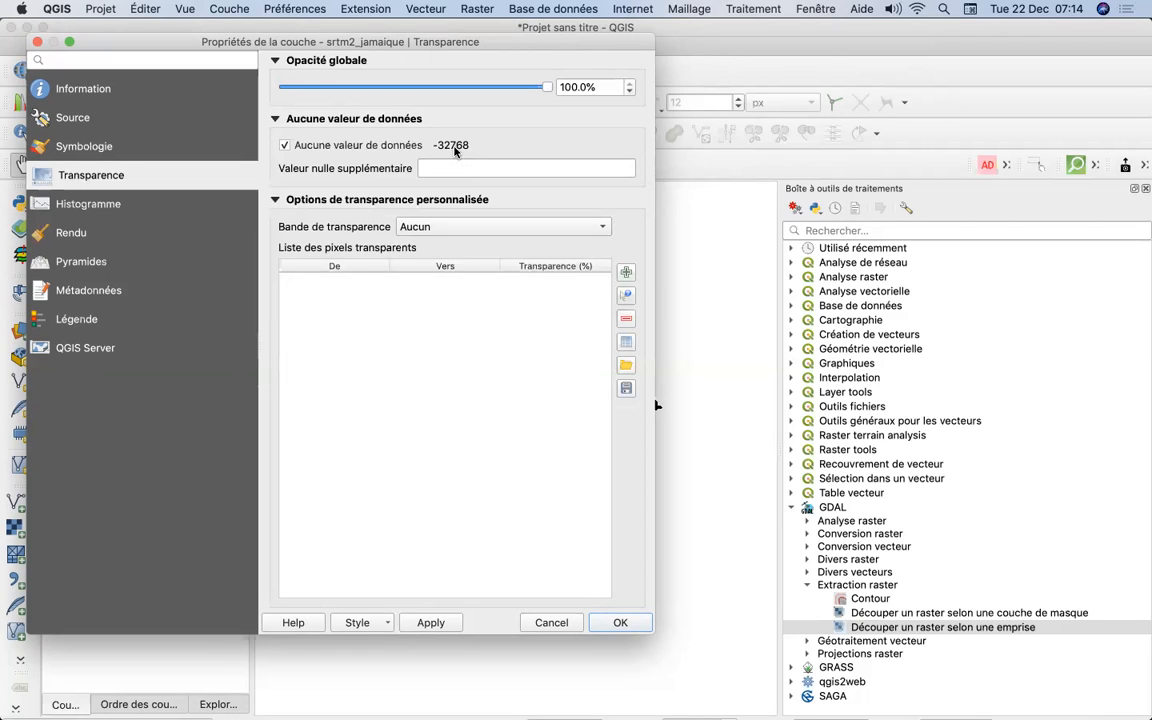
left_click(284, 146)
left_click(609, 622)
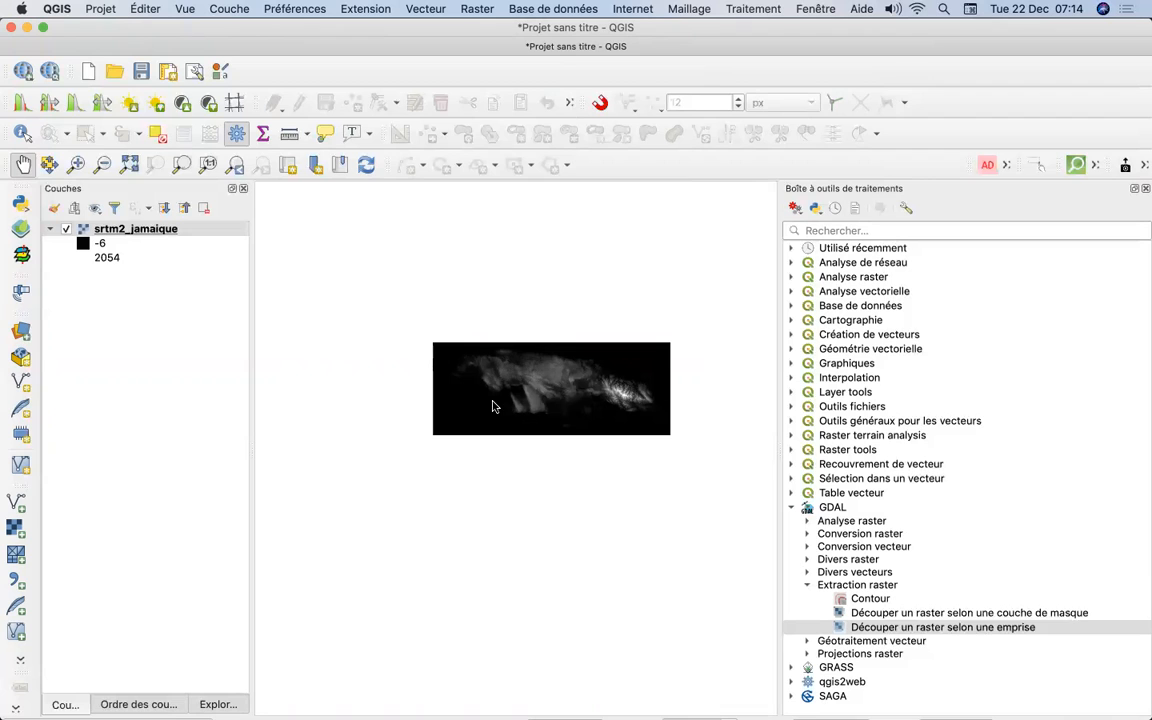
Turn the -32768 no-data value back on for srtm2_jamaique and accept the properties
right_click(189, 230)
left_click(251, 489)
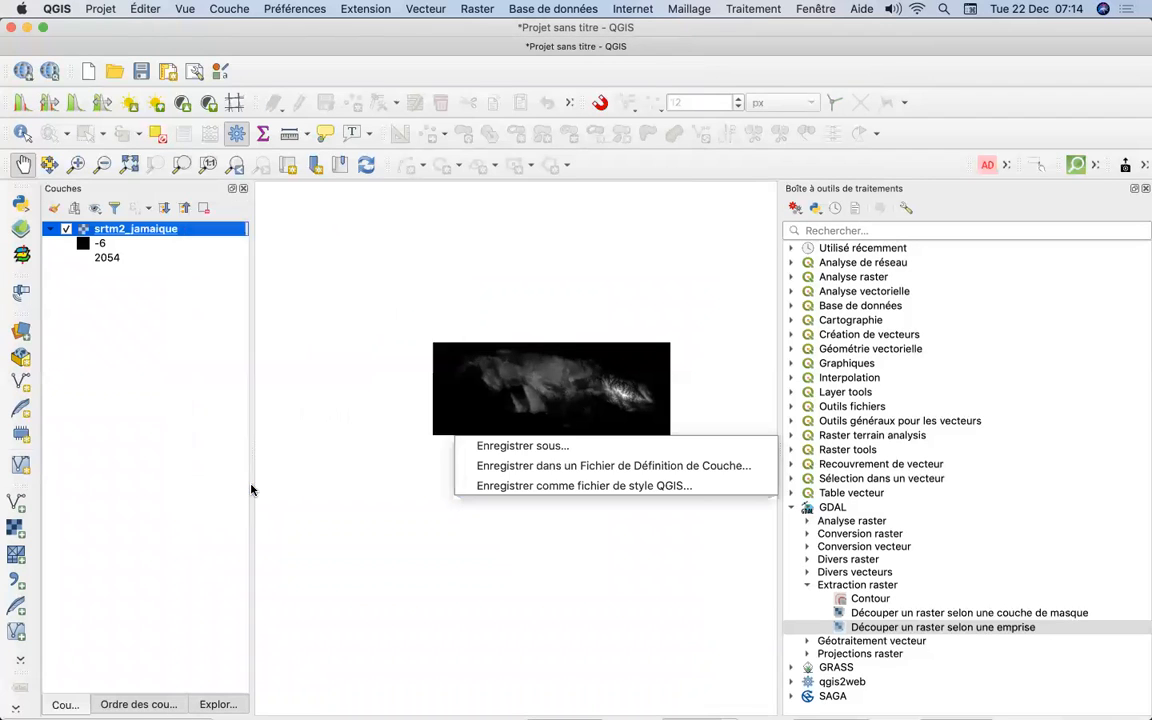
left_click(285, 145)
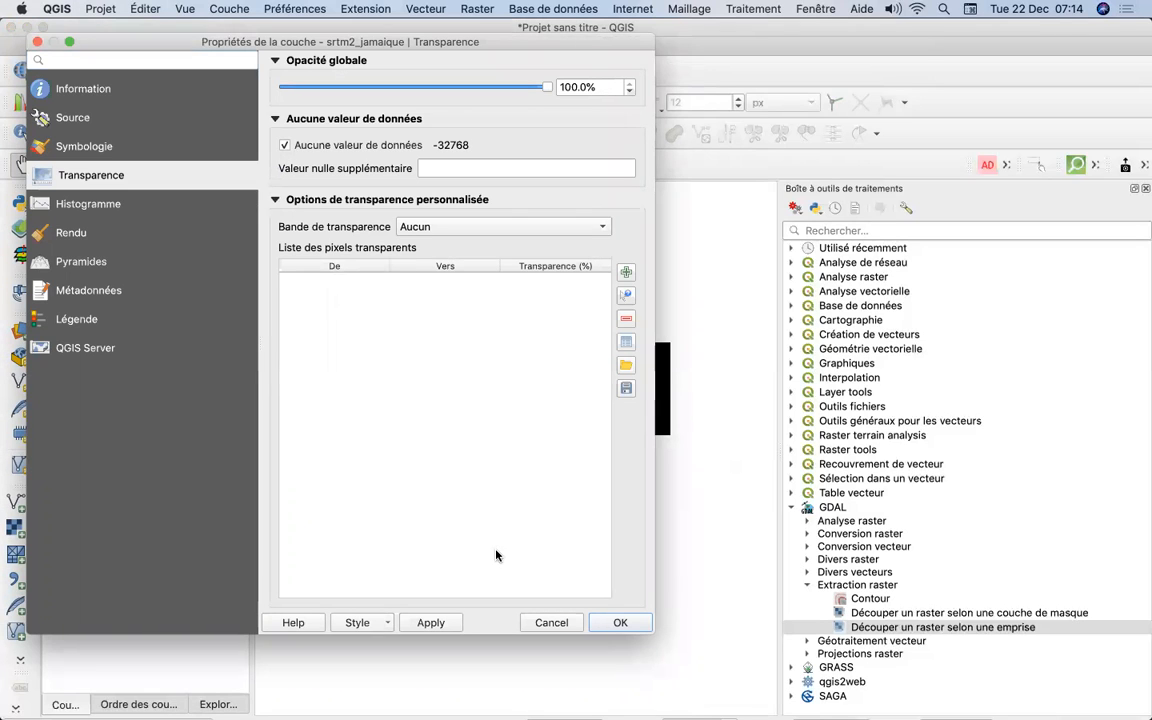
left_click(621, 623)
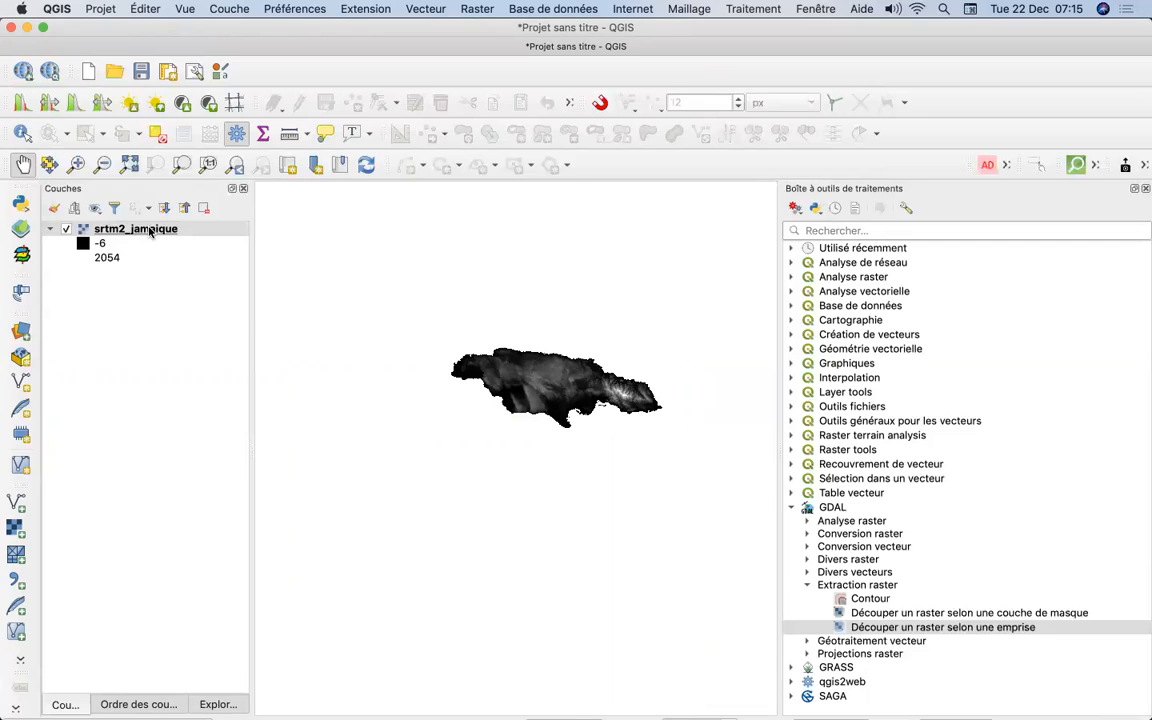
Change the render type in the srtm2_jamaique symbology to Pseudo-couleur à bande unique
mouse_move(150, 231)
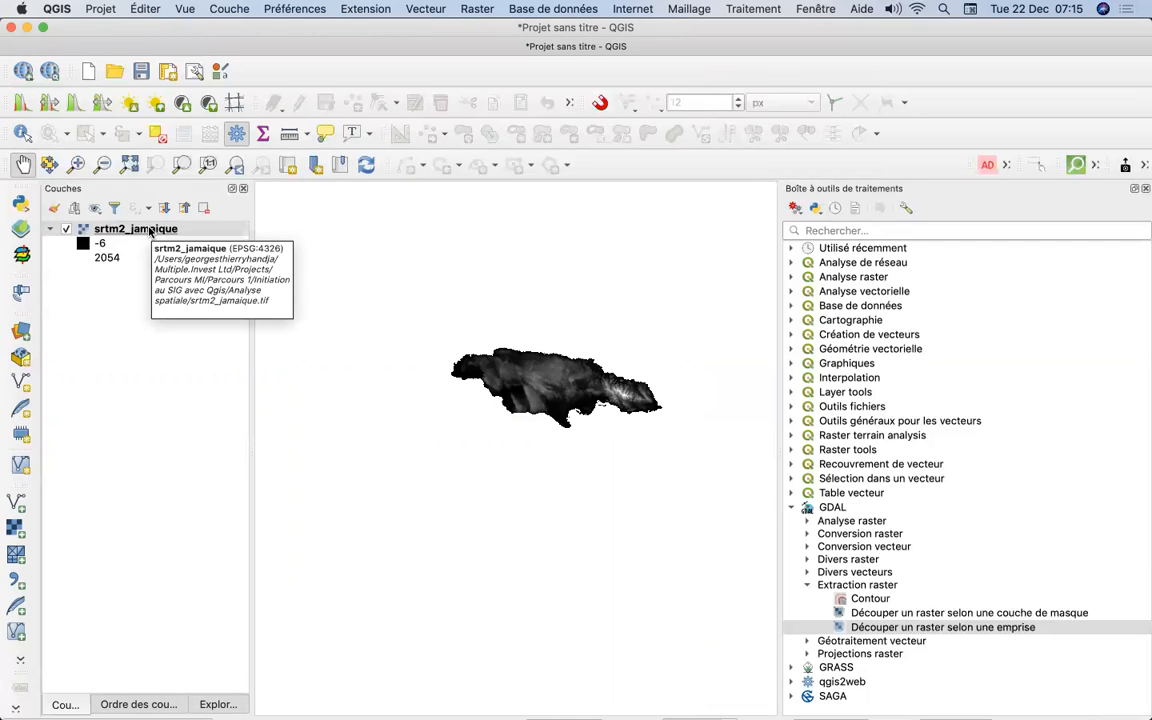
left_click(150, 231)
right_click(150, 231)
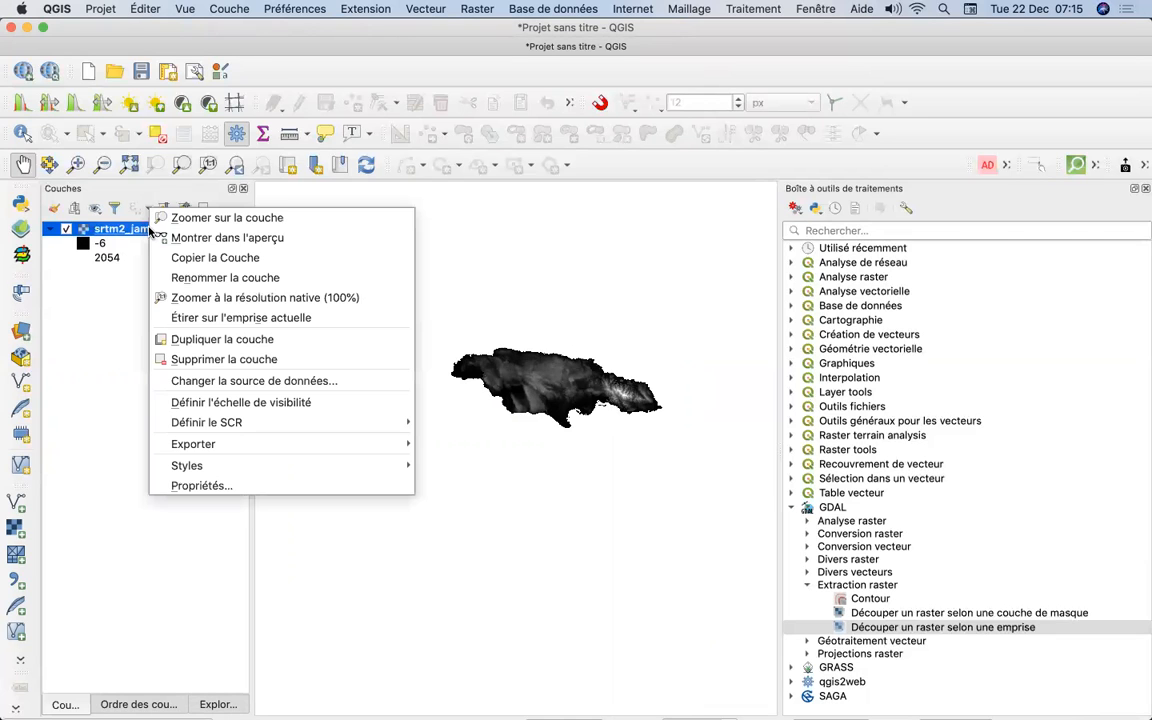
left_click(204, 486)
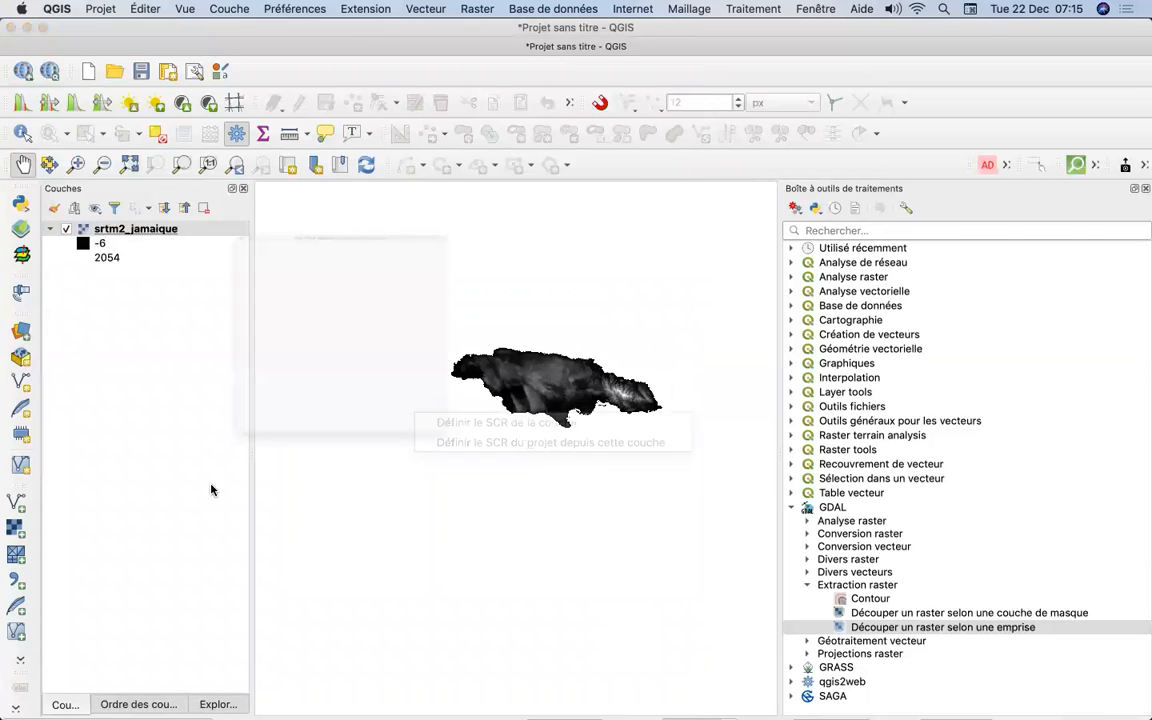
left_click_drag(390, 50, 475, 112)
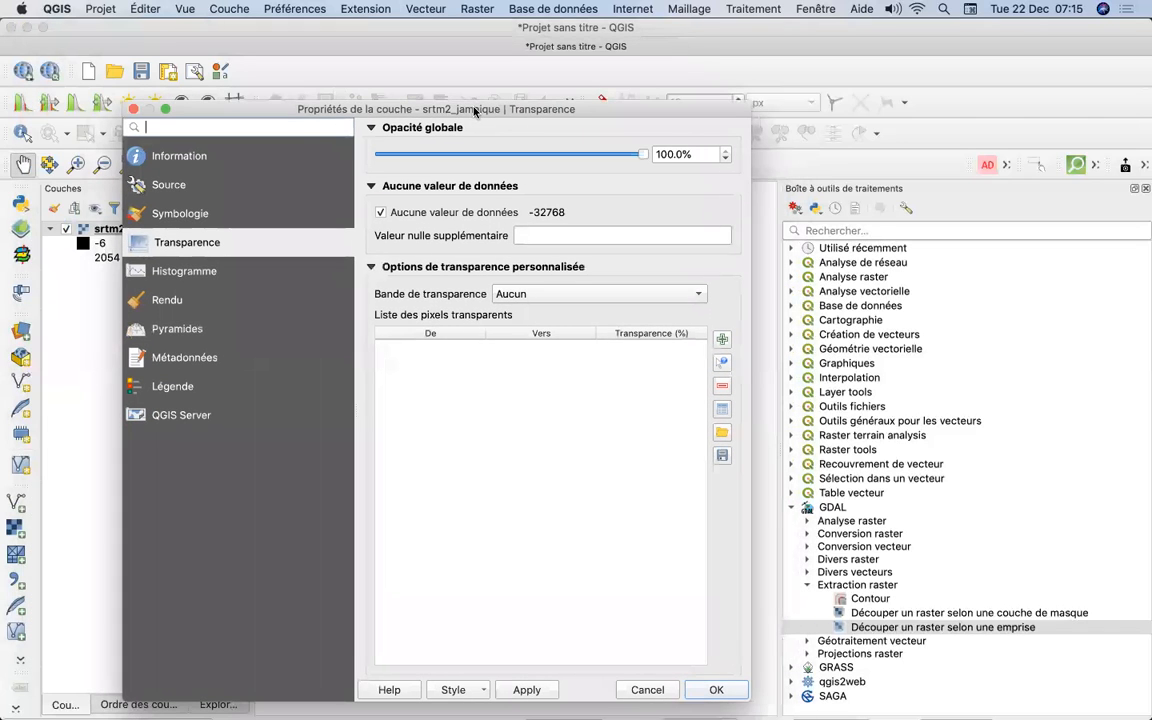
left_click(182, 208)
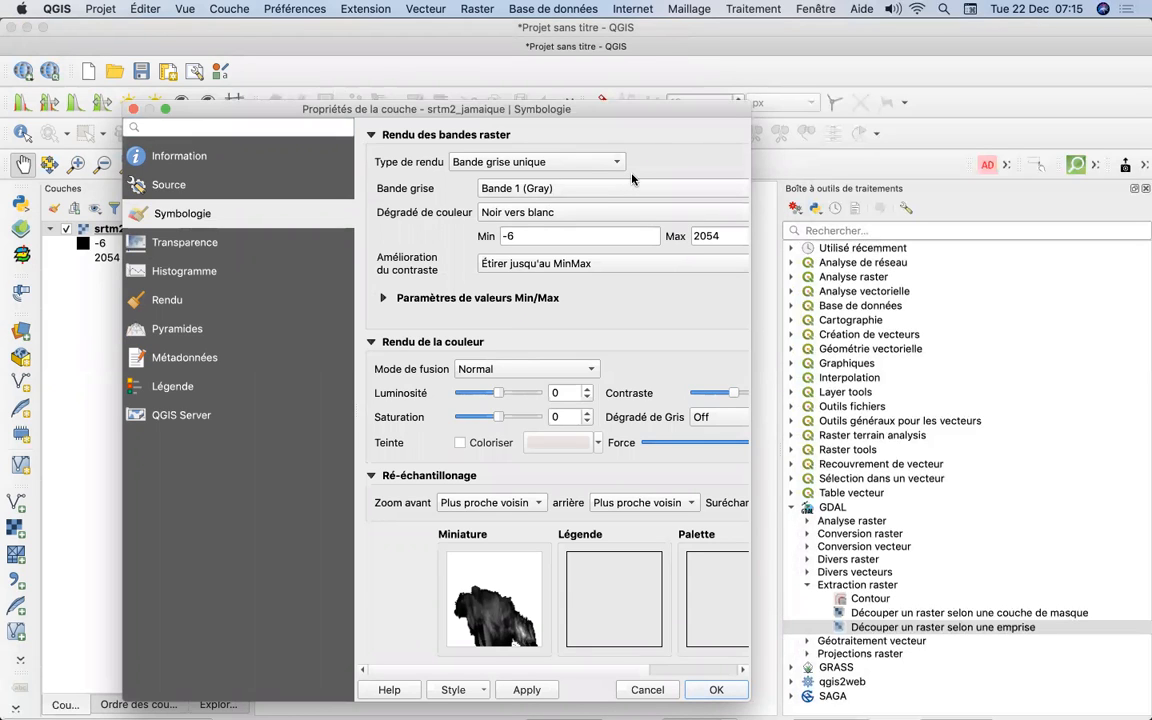
left_click(614, 162)
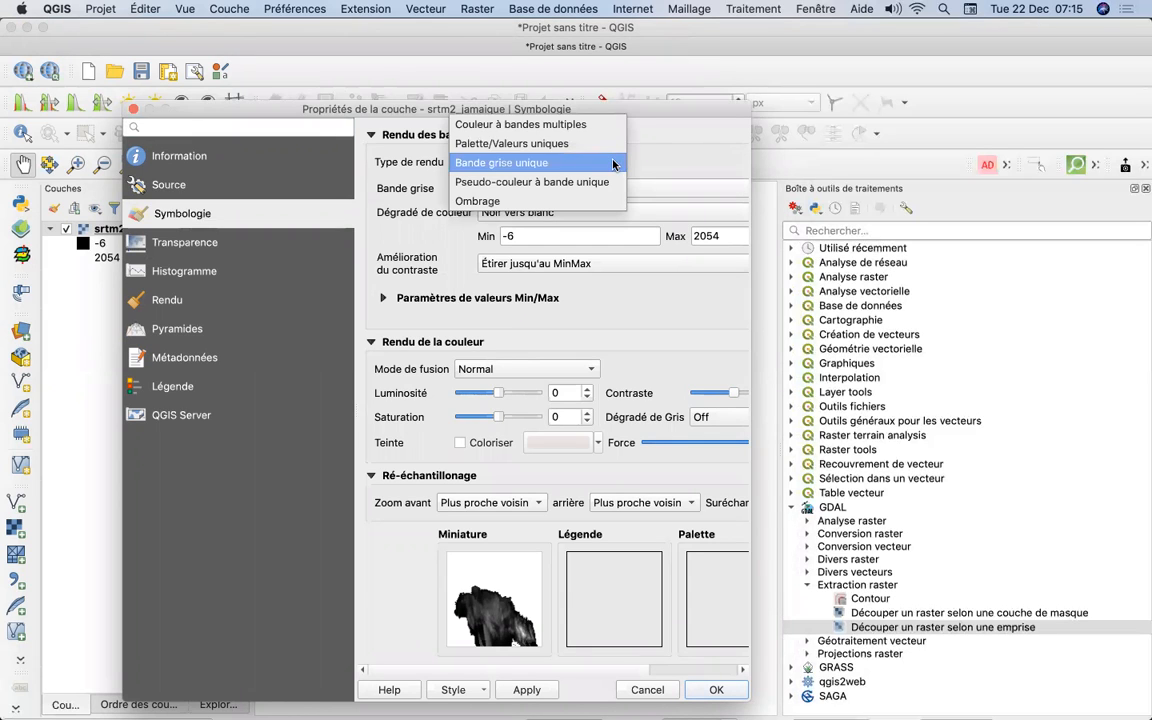
left_click(600, 182)
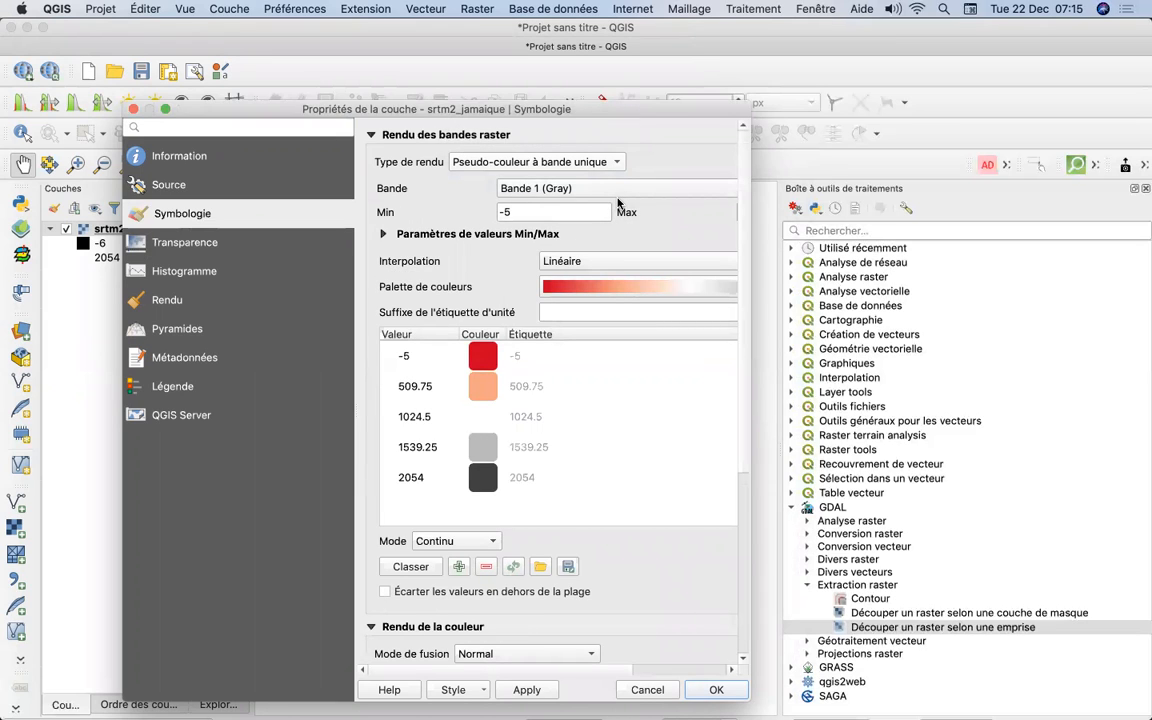
Set the pseudo-colour range of band 1 to a minimum of -6 and a maximum of 1949
left_click(517, 214)
key("BackSpace")
type("6")
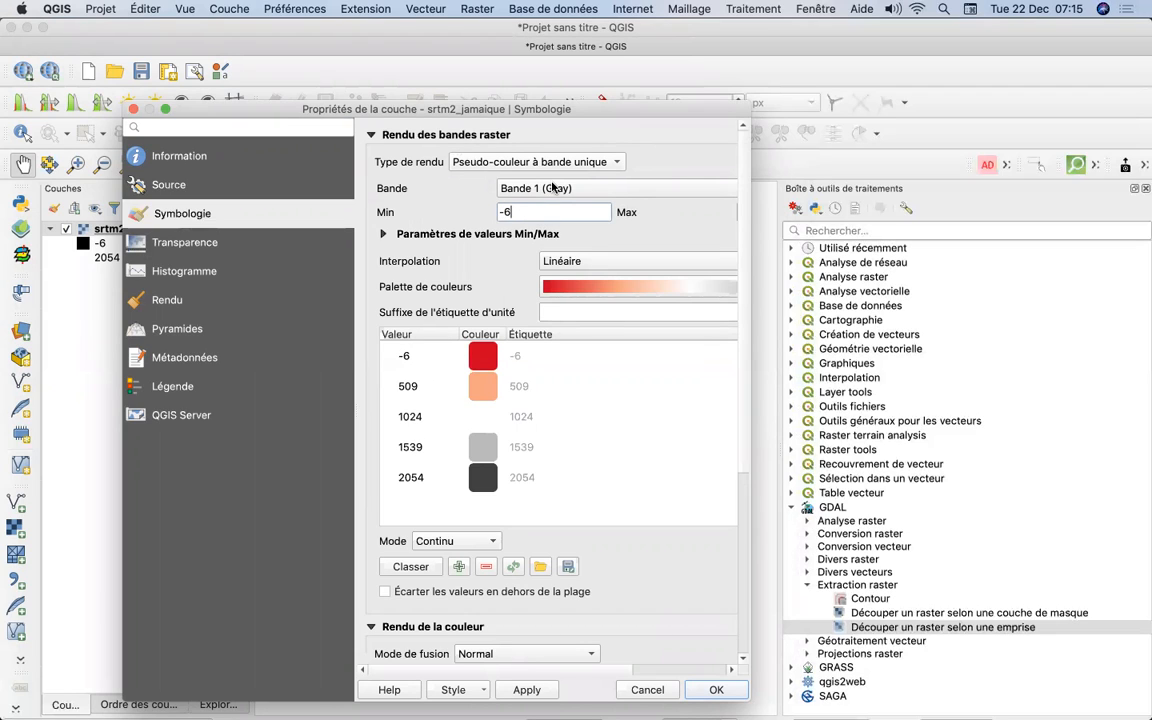
left_click_drag(347, 231, 145, 244)
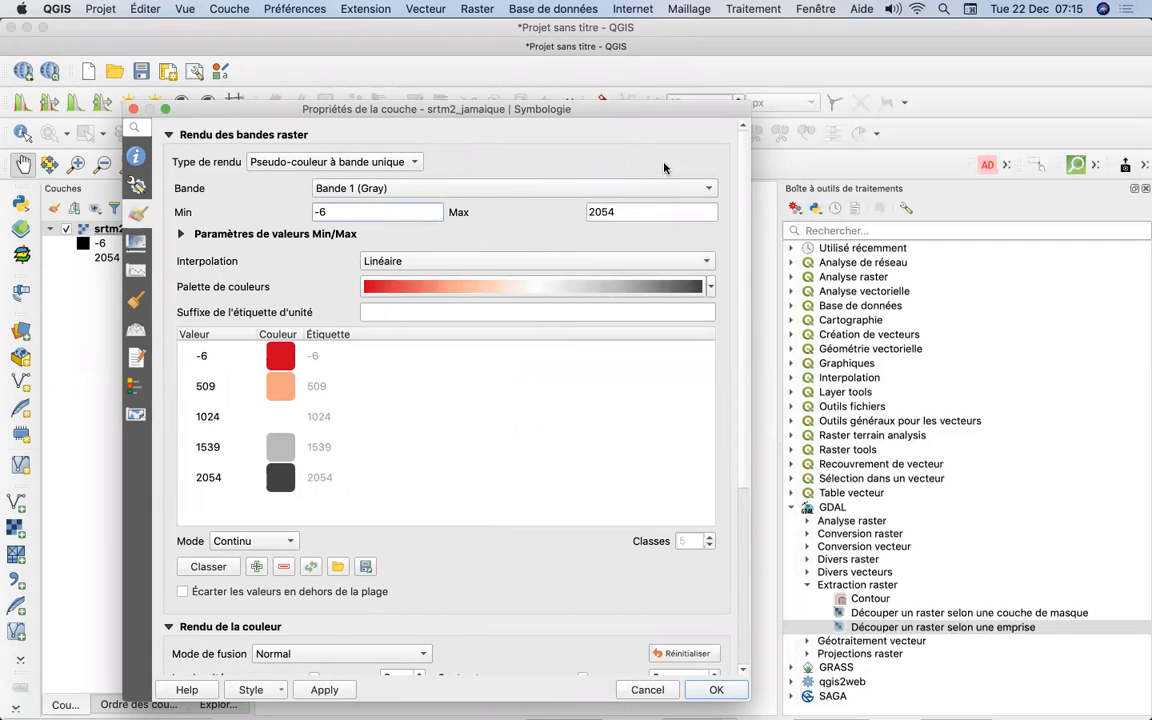
key("Tab")
type("19")
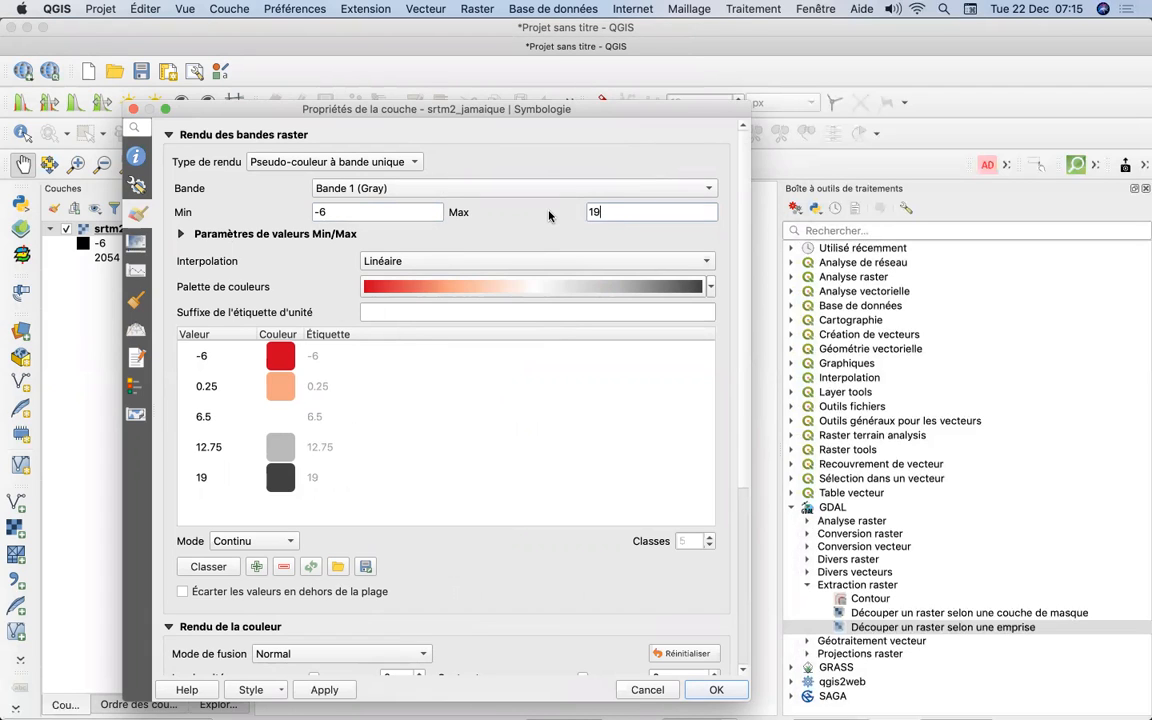
type("49")
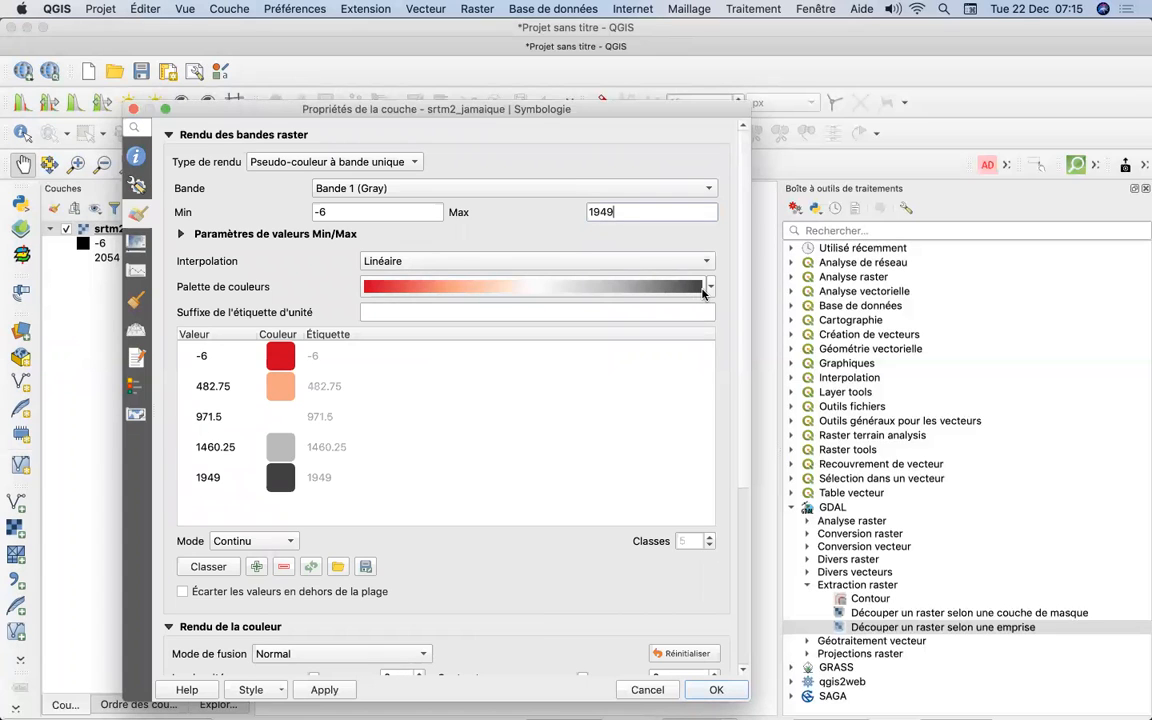
Choose the YlOrBr colour ramp for the elevation raster, apply it and close the layer properties
left_click(710, 290)
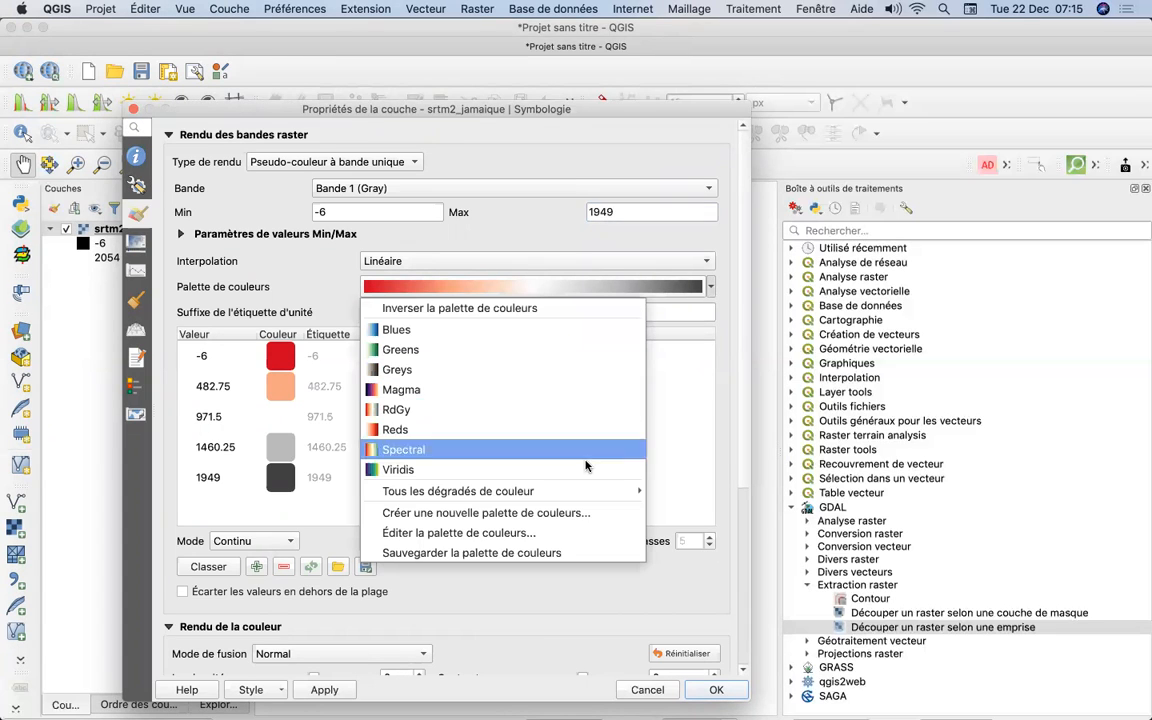
mouse_move(579, 490)
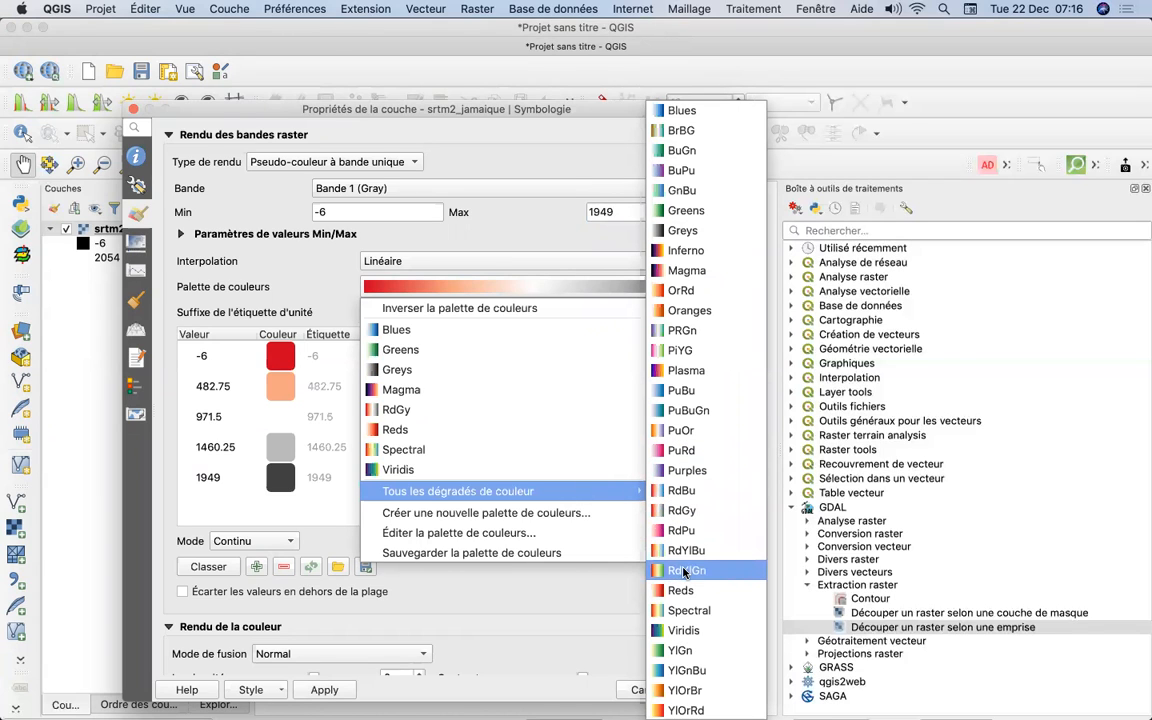
left_click(686, 690)
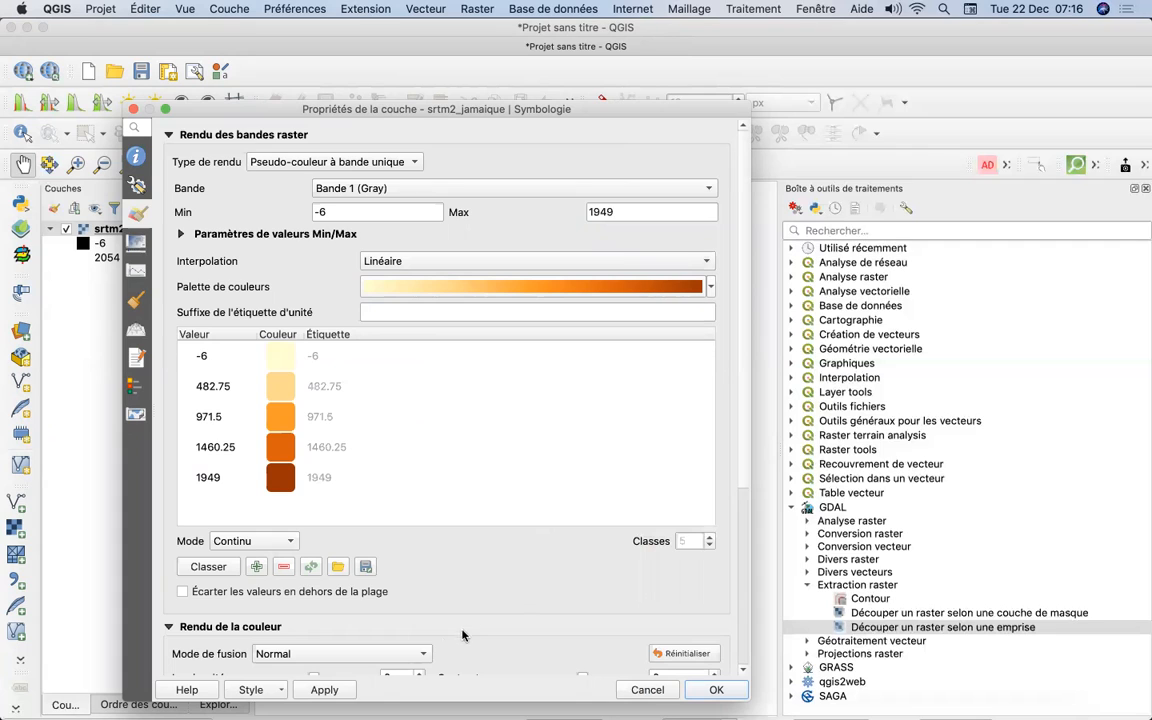
left_click(325, 690)
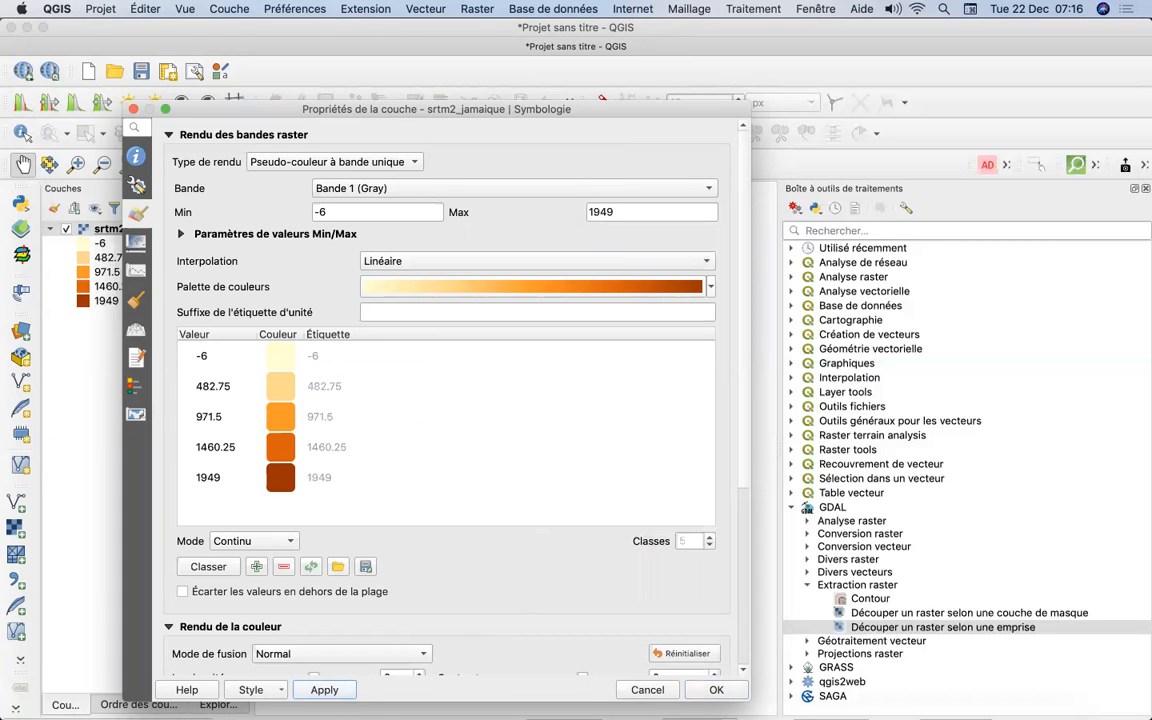
left_click(720, 691)
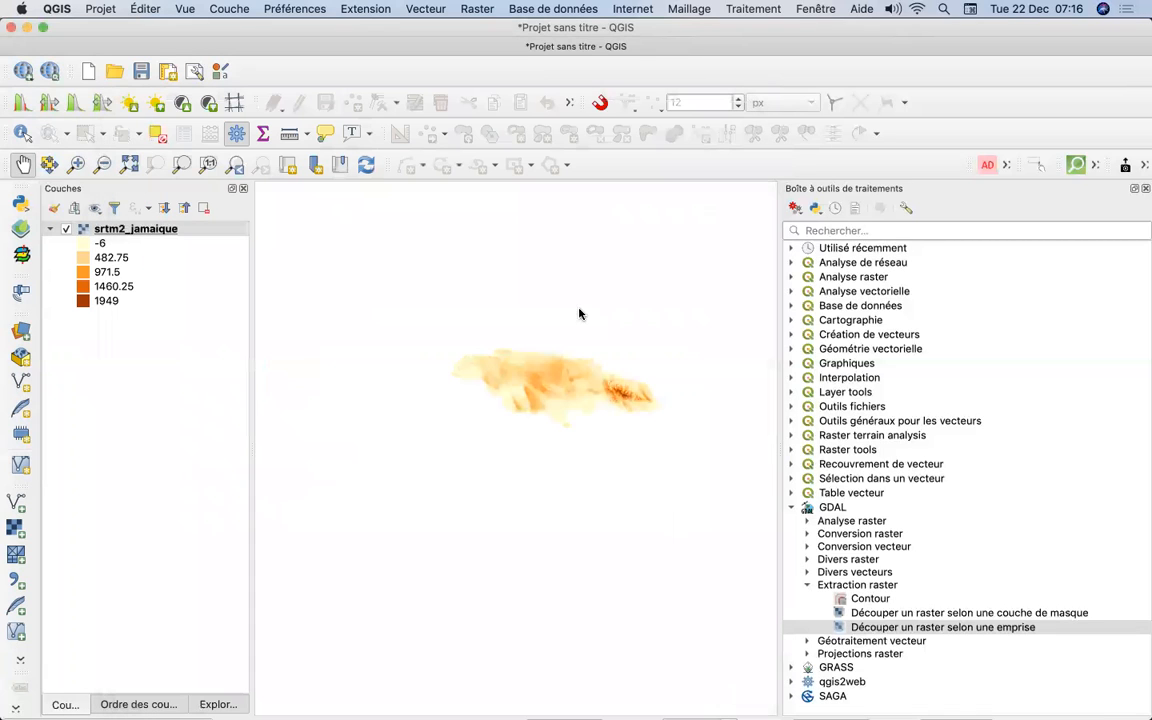
Switch the interpolation of the srtm2_jamaique colour ramp to Discrète and apply it
left_click(76, 164)
left_click_drag(450, 334, 664, 440)
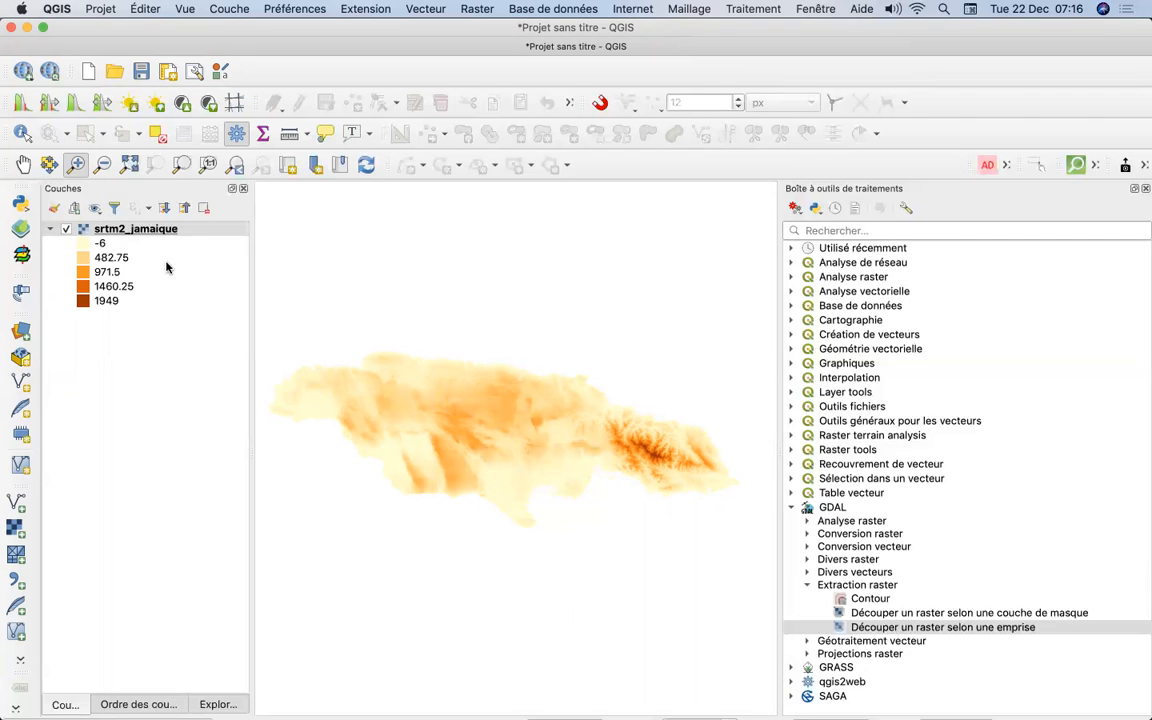
double_click(138, 227)
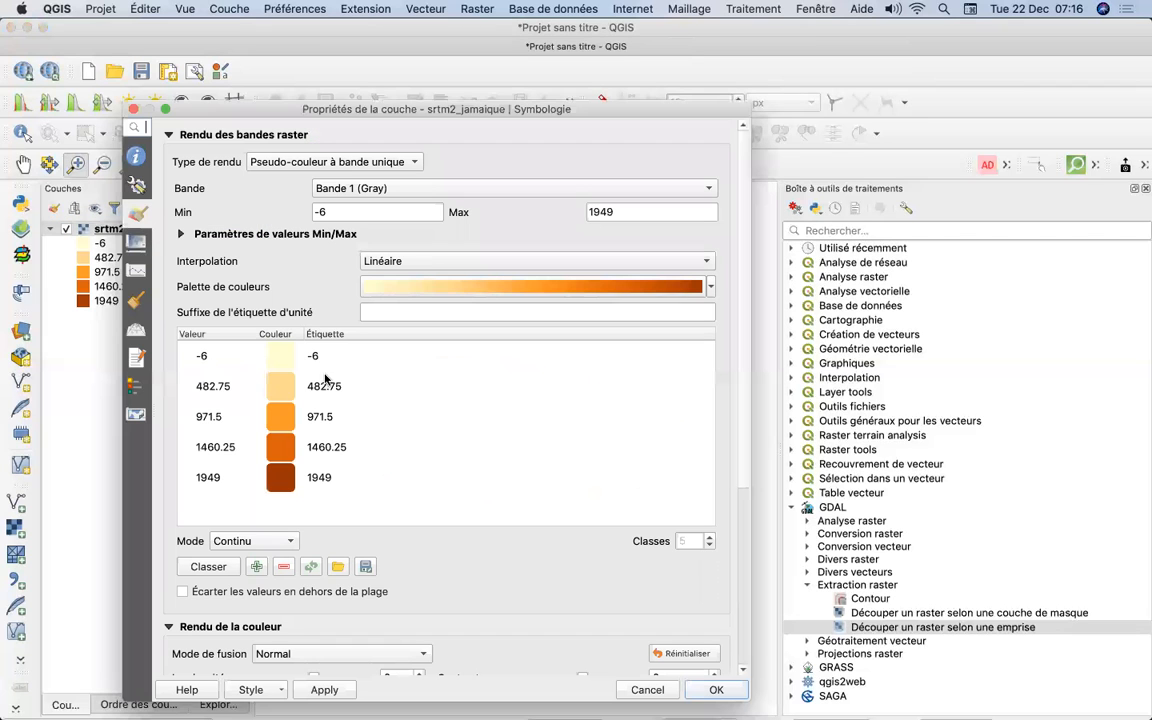
left_click_drag(337, 113, 272, 12)
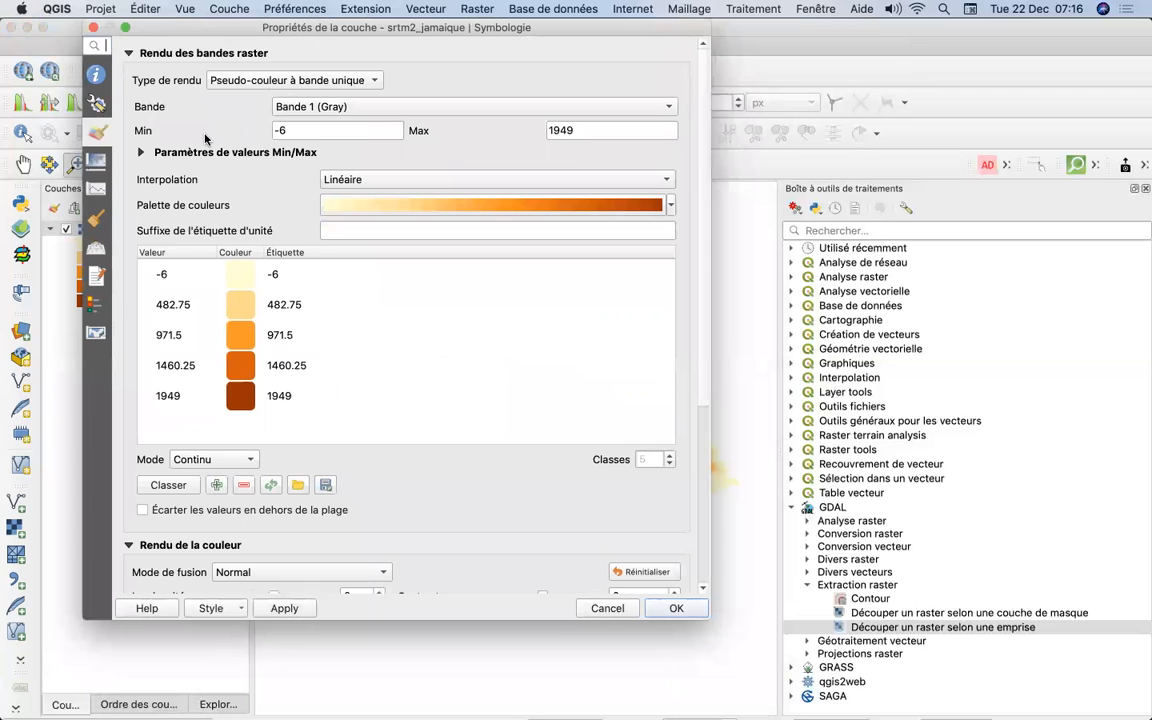
left_click(664, 180)
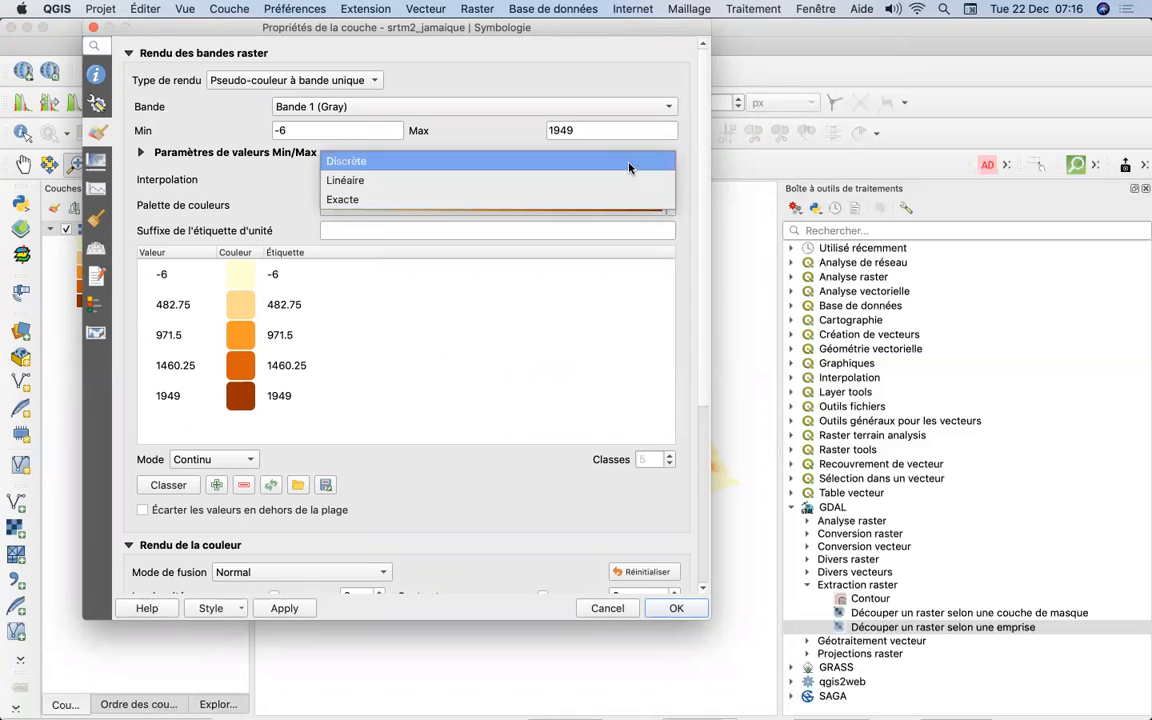
left_click(629, 163)
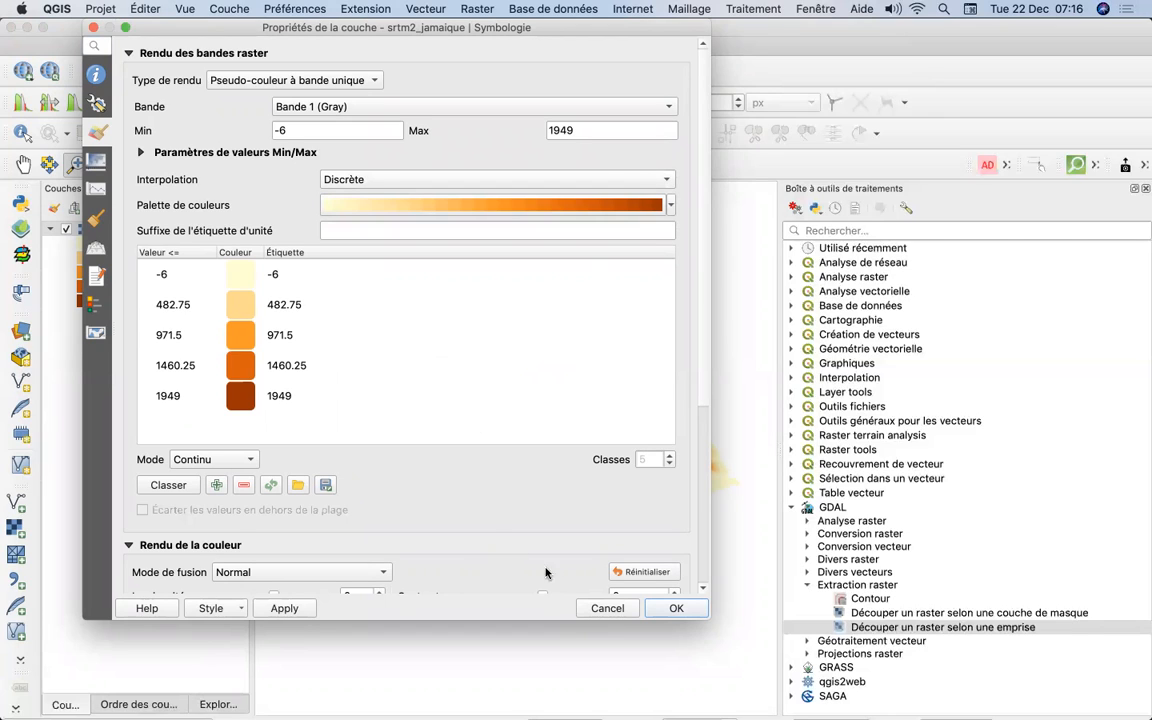
left_click(285, 608)
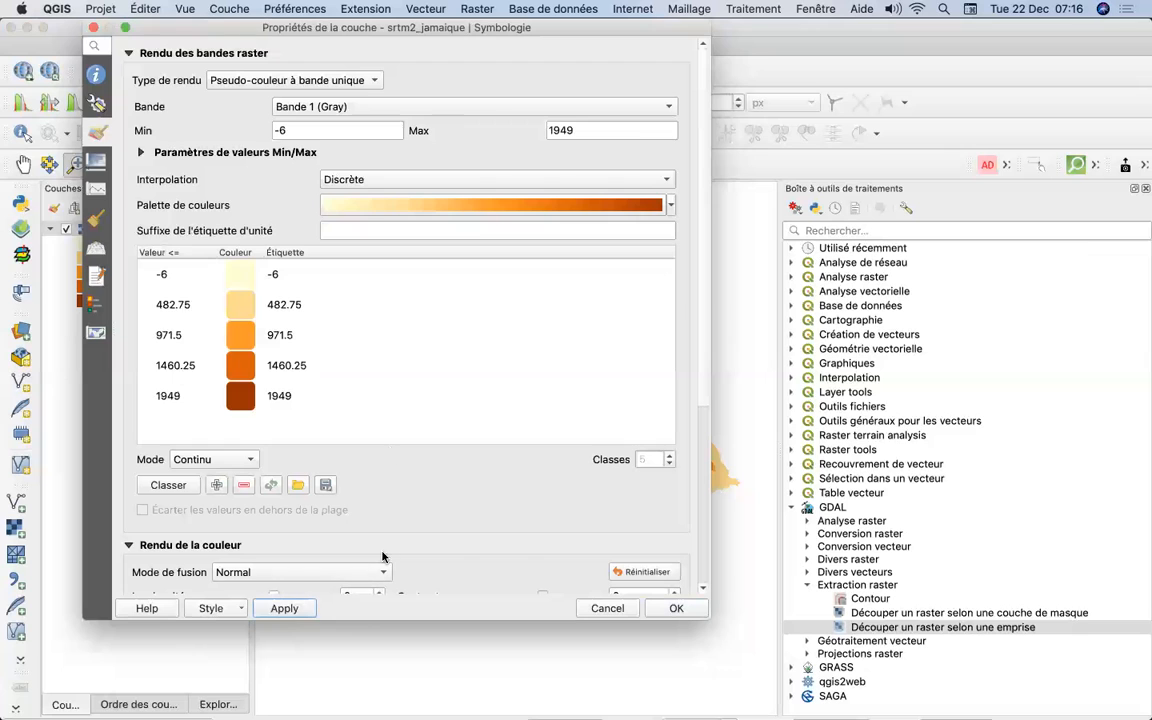
Set the classification mode of the srtm2_jamaique colour ramp to Intervalle égal
left_click_drag(358, 30, 463, 97)
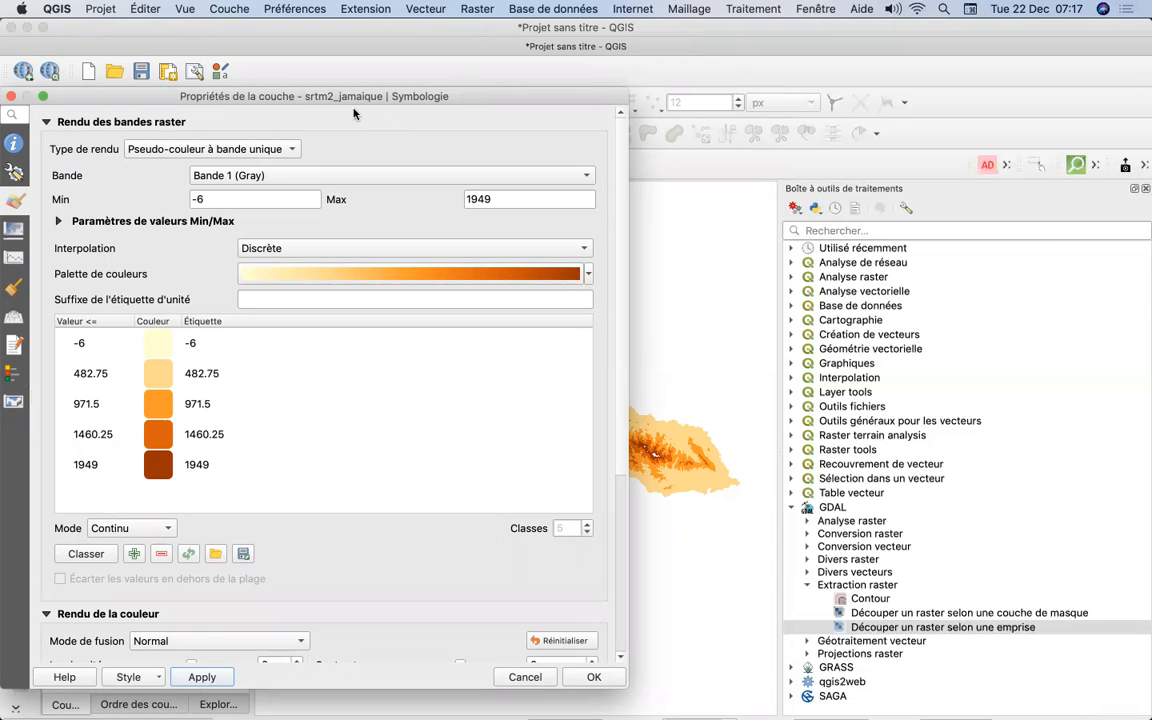
left_click_drag(307, 98, 474, 97)
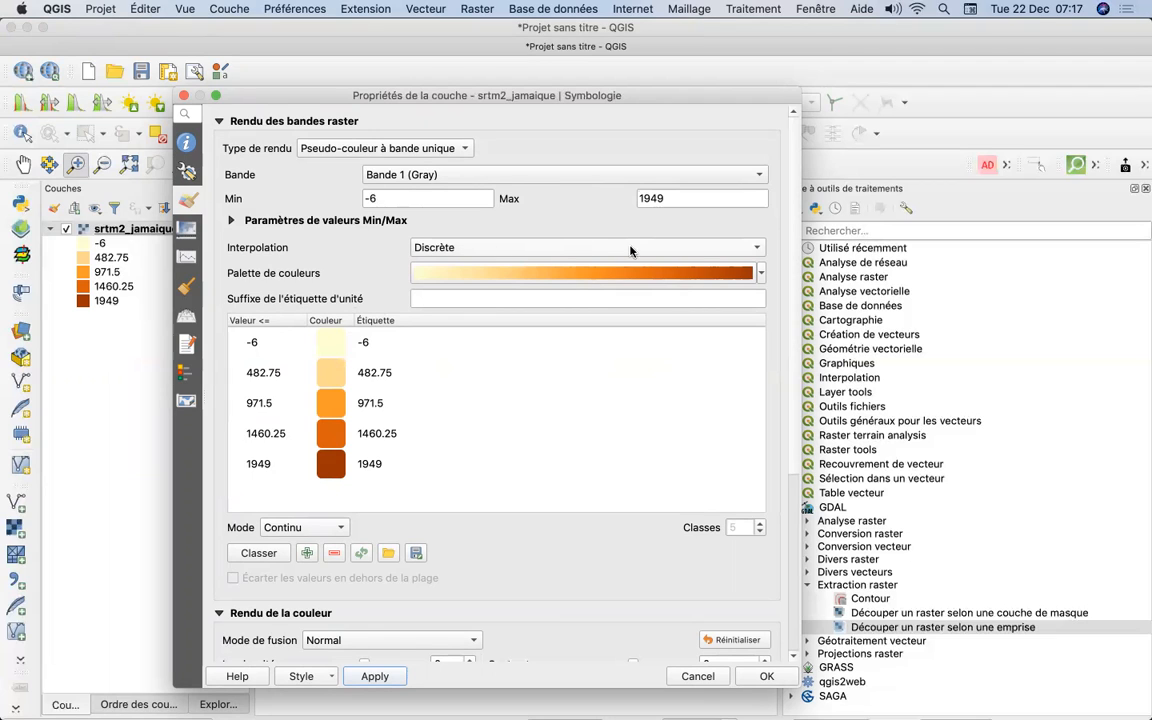
left_click(341, 530)
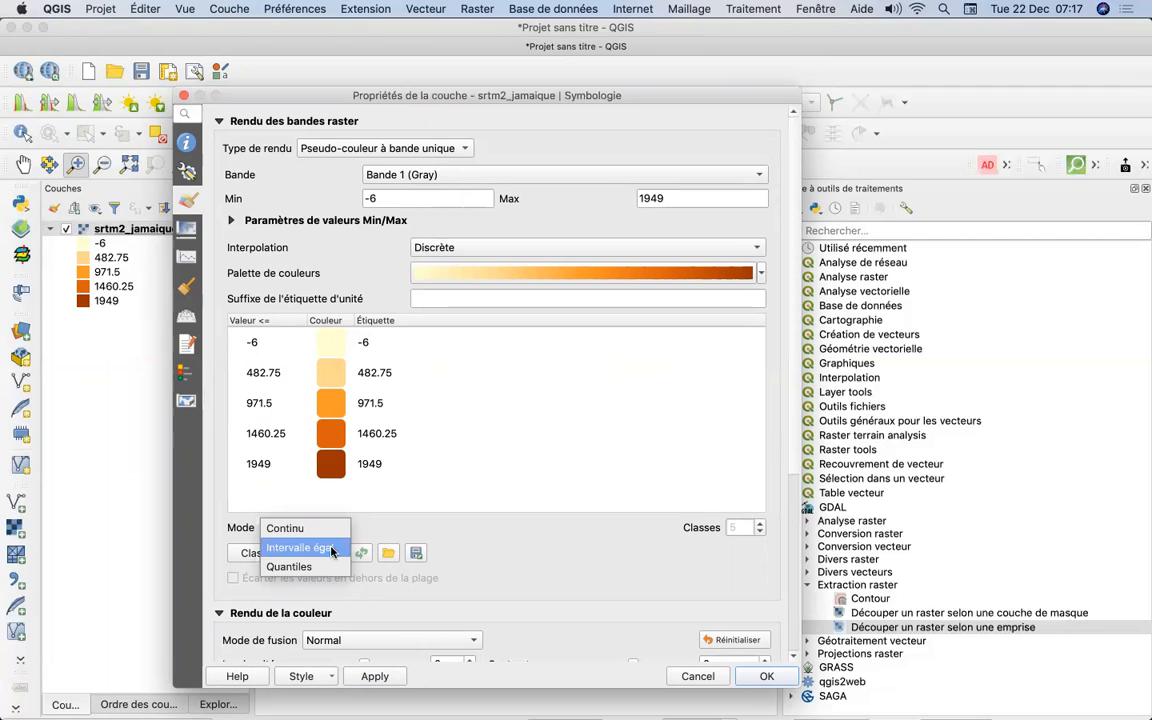
left_click(332, 549)
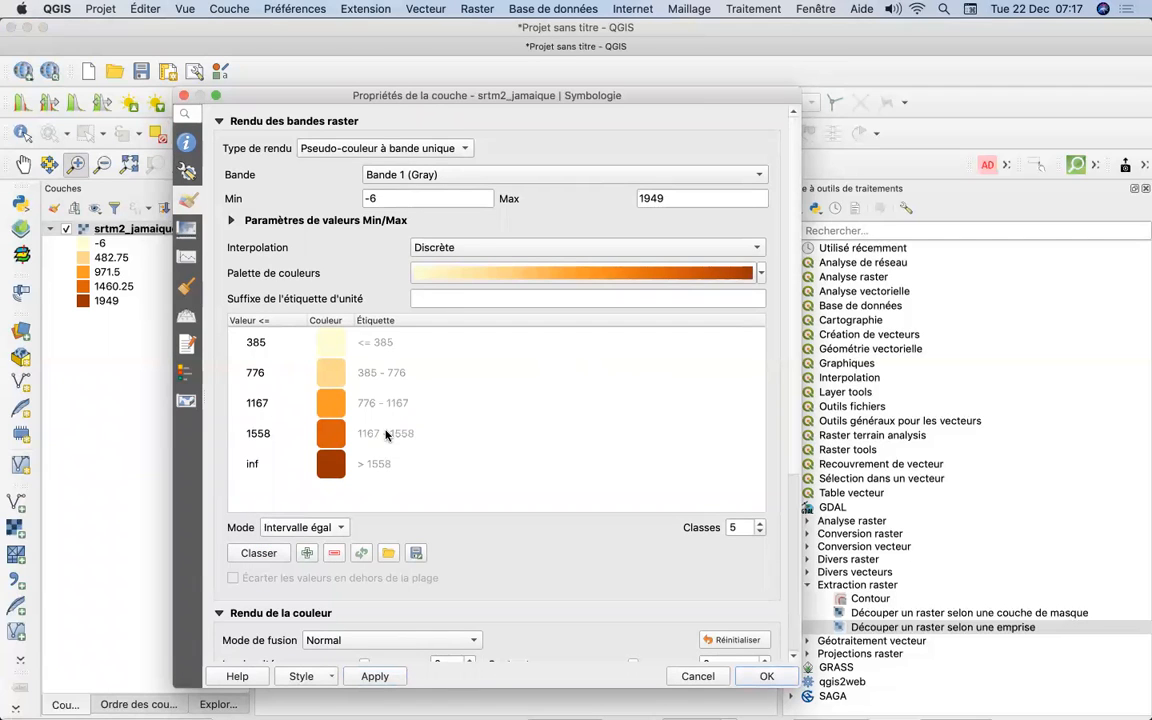
Set the upper limits of the first two elevation classes to 100 and 700
left_click(267, 347)
double_click(265, 347)
type("100")
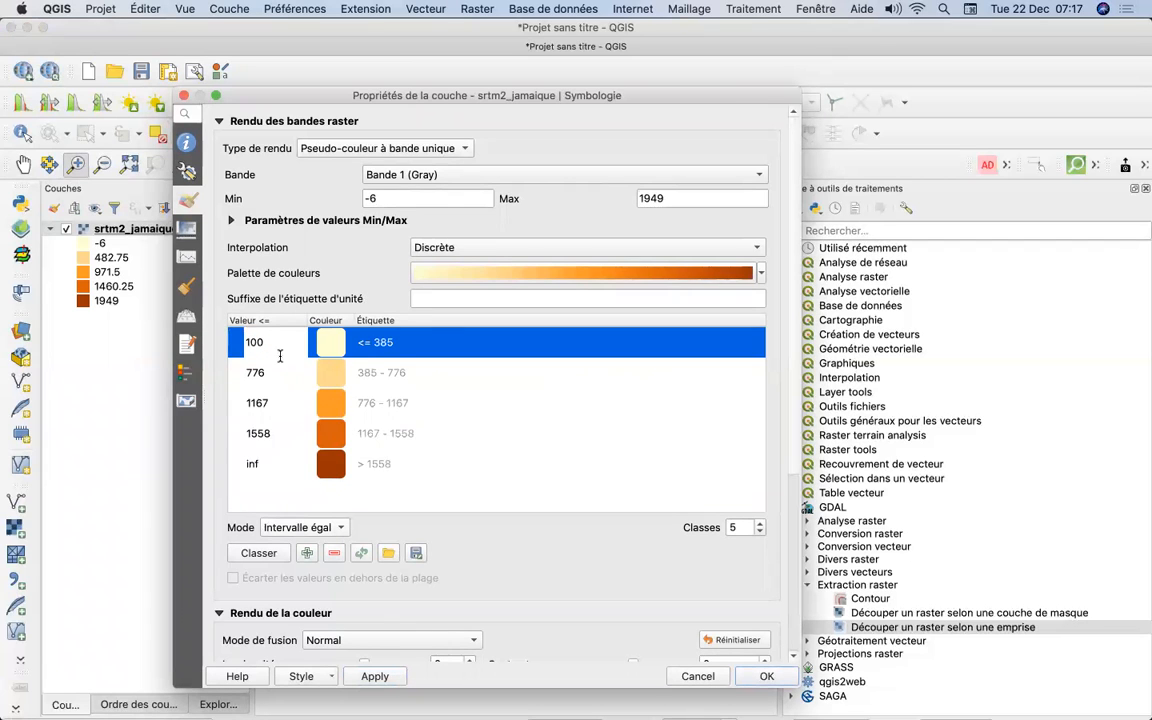
left_click(383, 348)
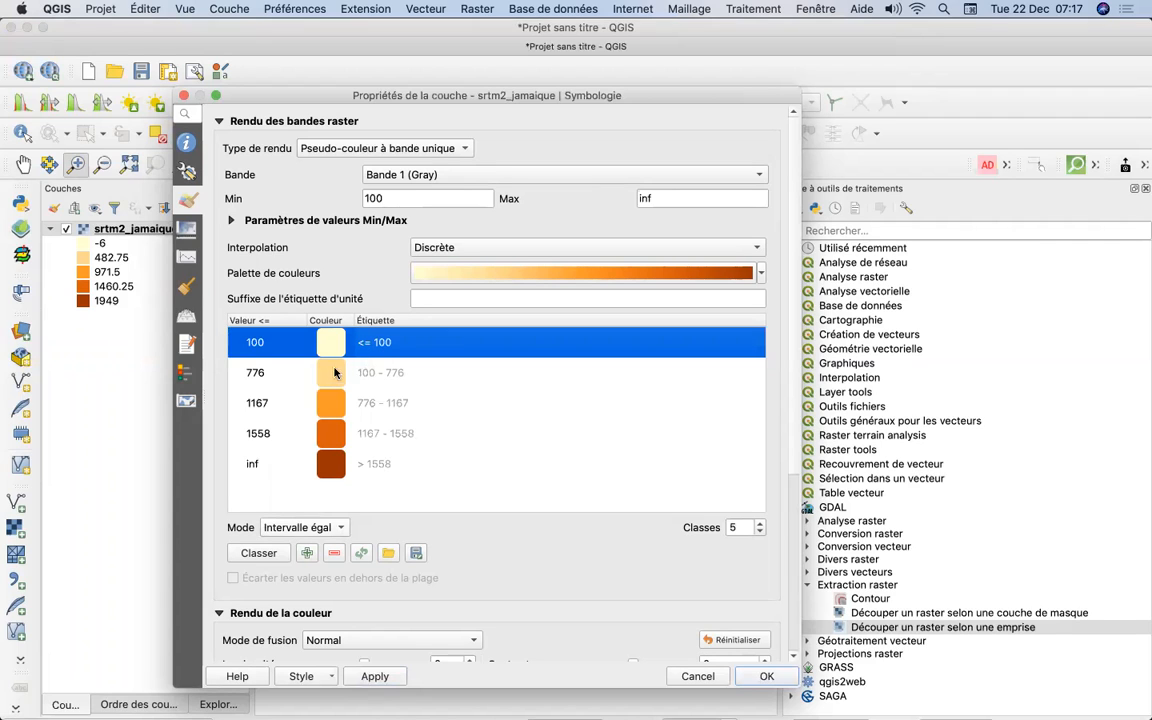
left_click(264, 380)
double_click(266, 375)
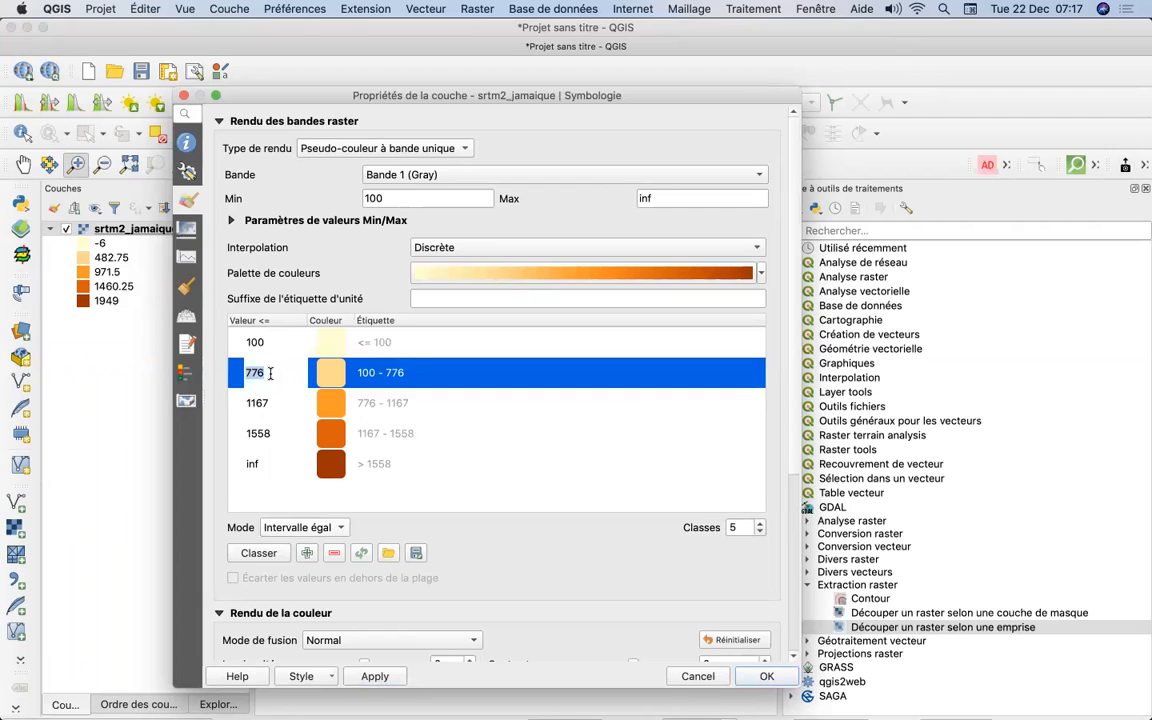
type("700")
left_click(386, 383)
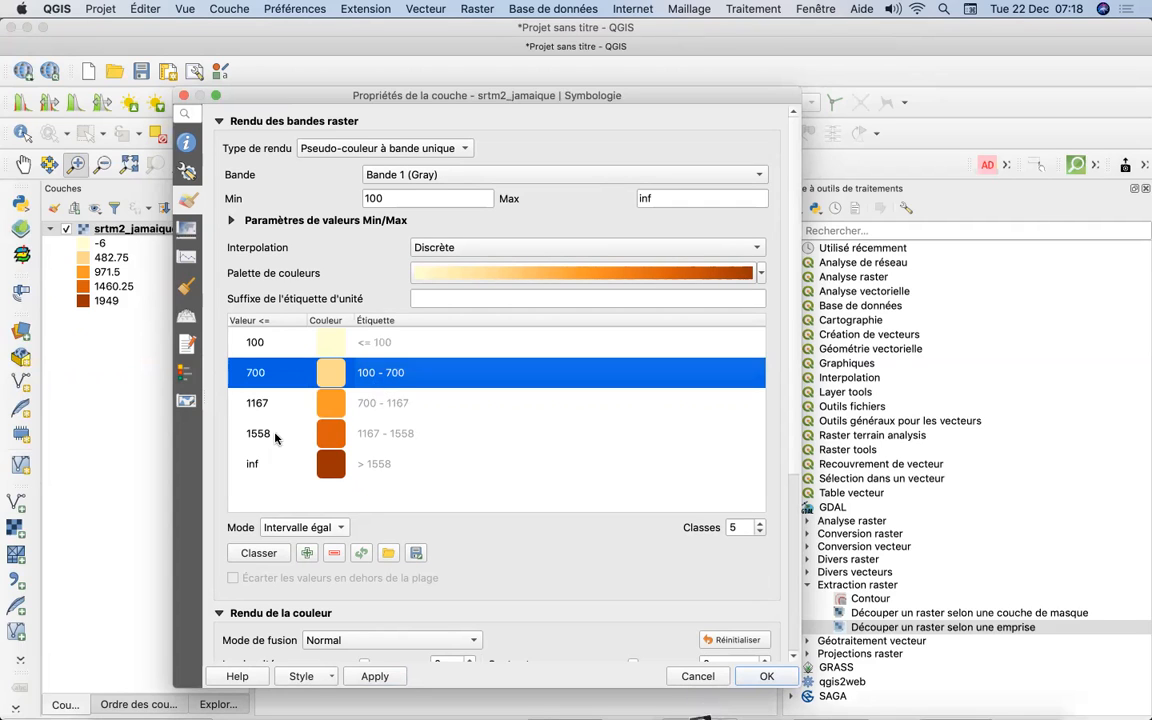
Delete the 1167 and 1558 classes from the elevation class table
left_click(250, 403)
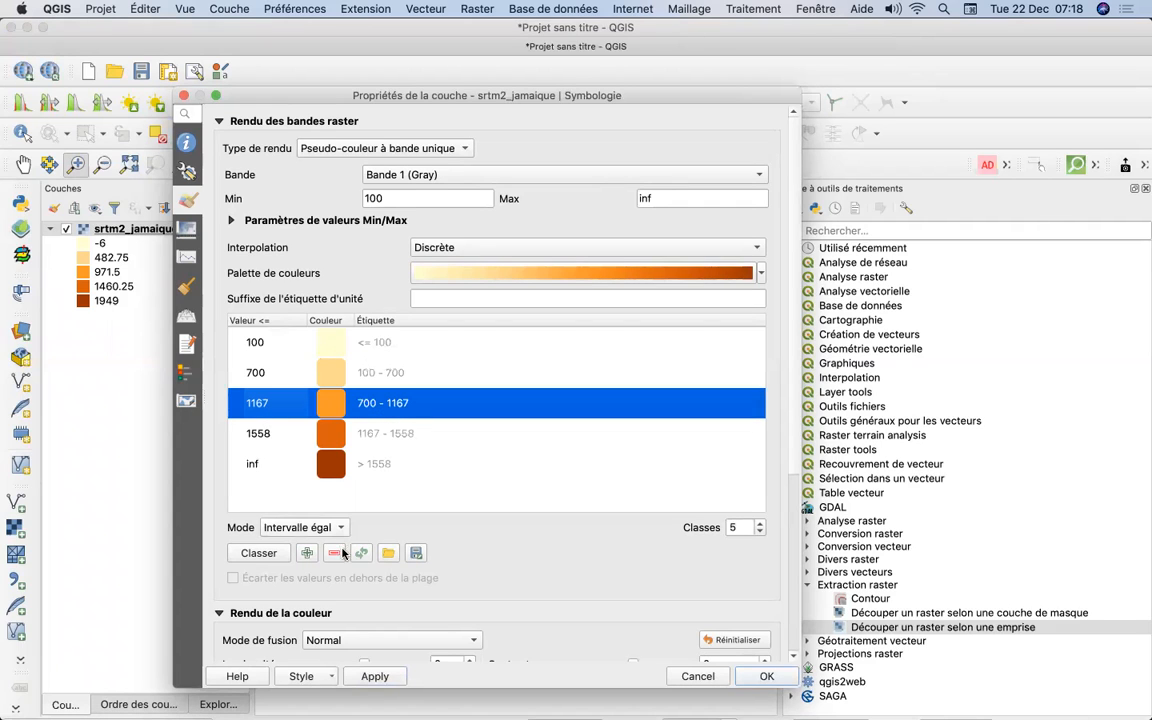
left_click(338, 553)
left_click(266, 404)
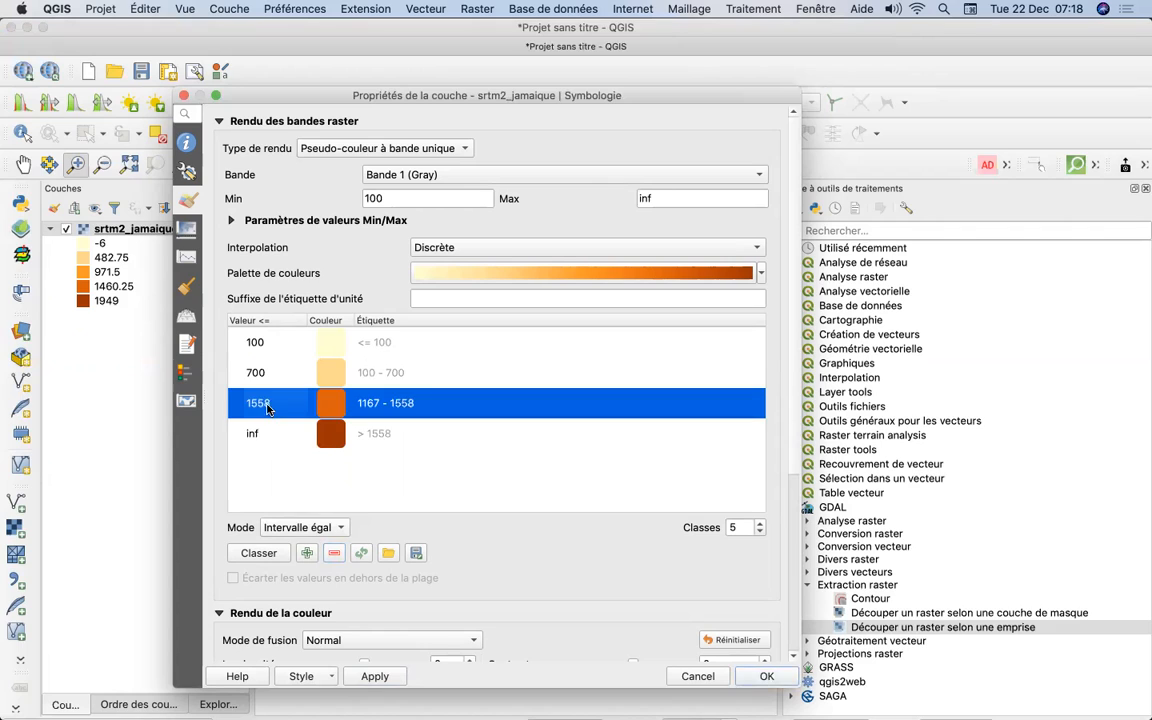
left_click(334, 553)
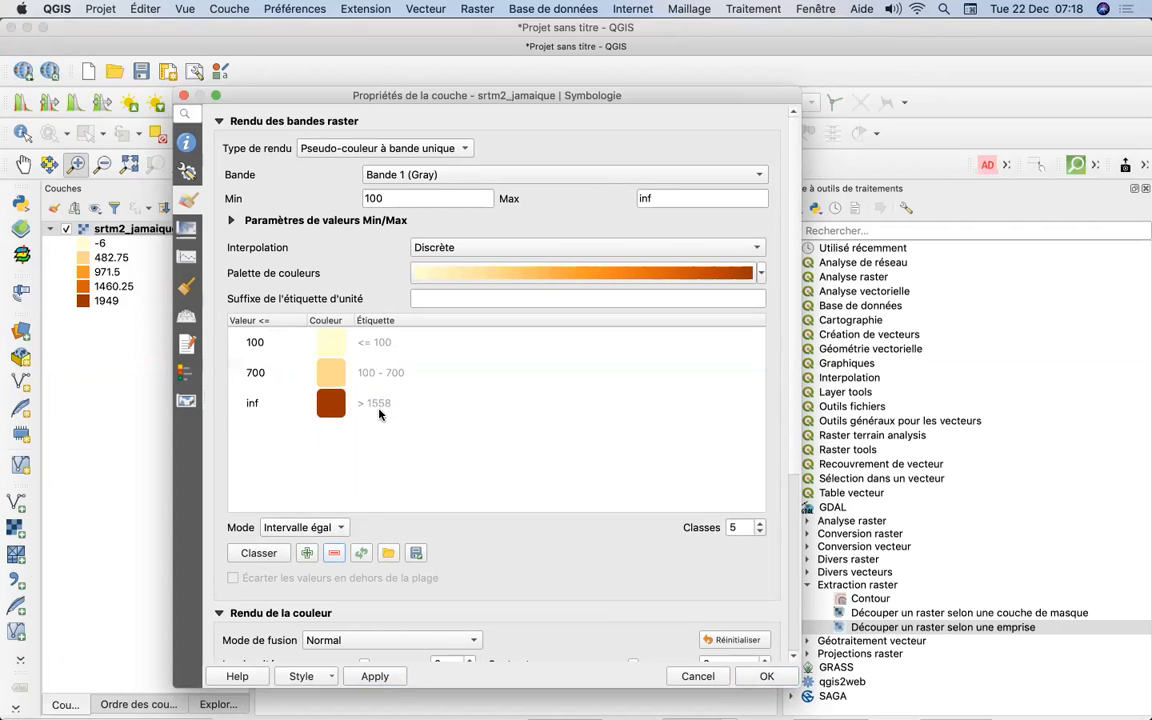
Clear the custom label text of the last elevation class, the one with the value inf
left_click(380, 406)
double_click(382, 404)
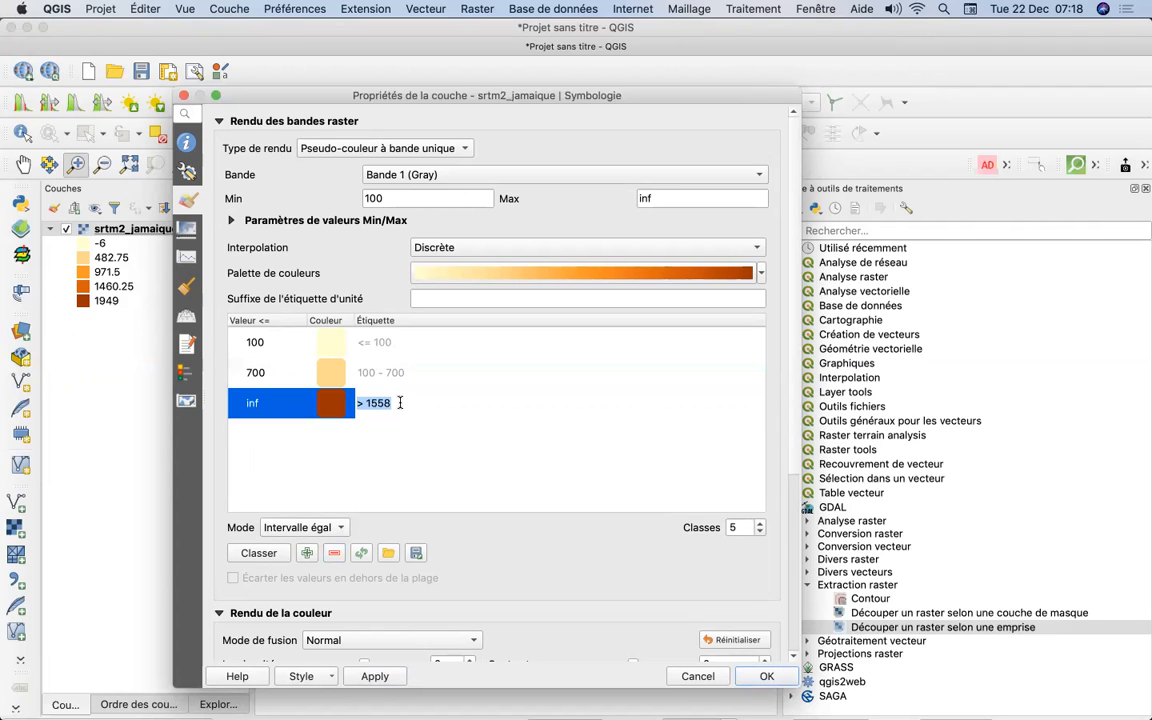
key("BackSpace")
key("BackSpace")
key("BackSpace")
left_click(360, 468)
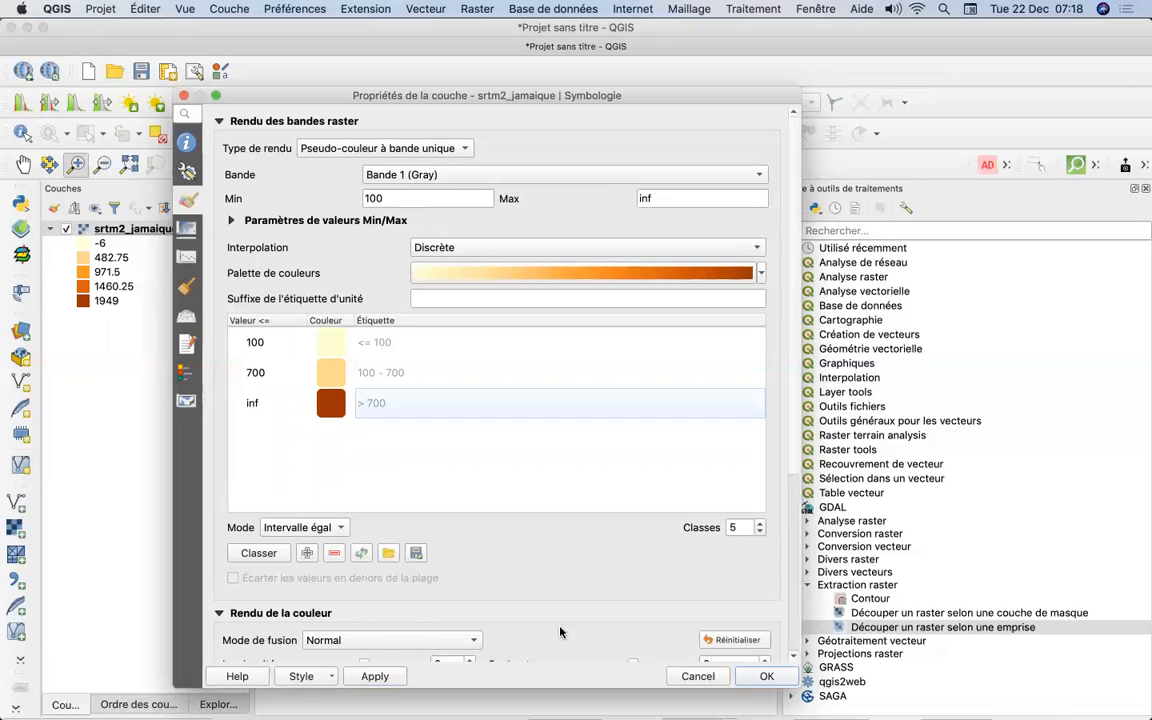
Set the number of elevation classes to 3
left_click(741, 527)
key("BackSpace")
type("3")
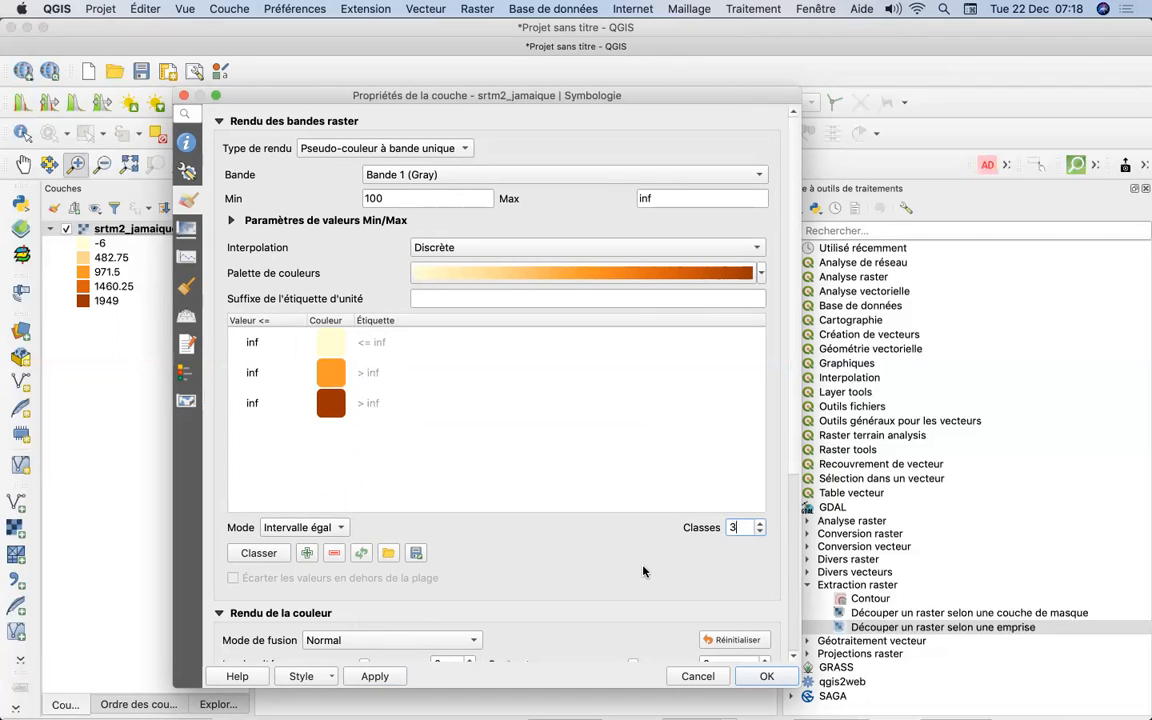
Enter 100 as the first class's upper limit and 700 as the second's in the three-class elevation table
left_click(278, 346)
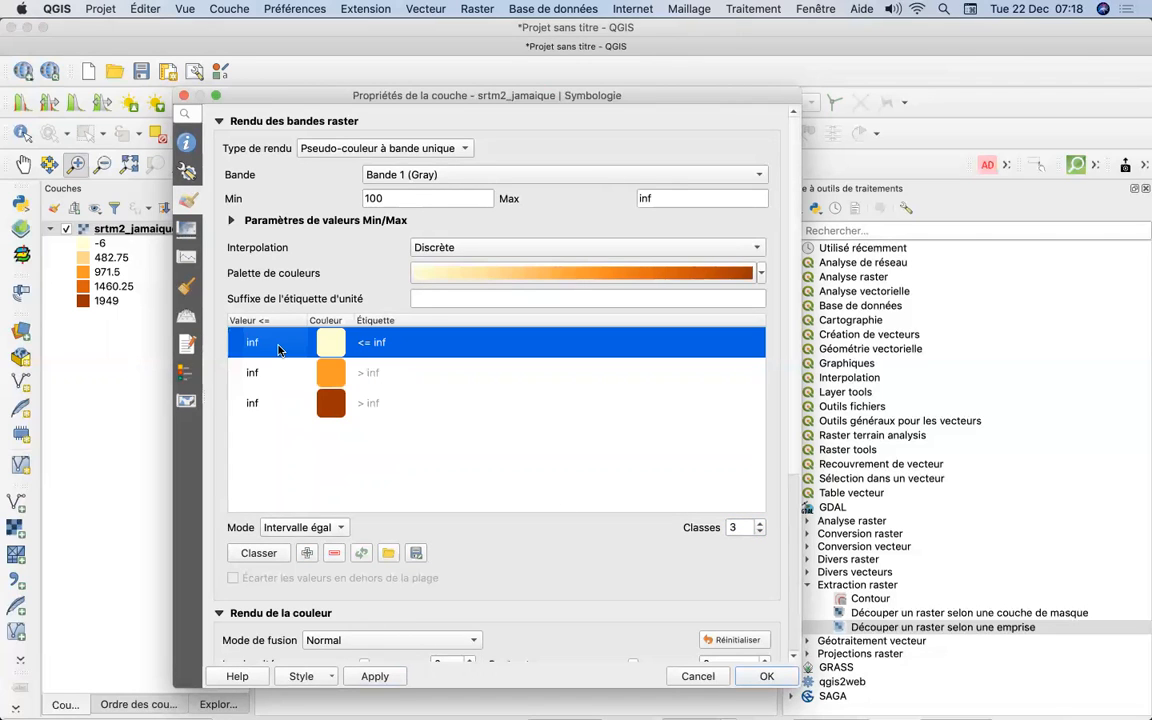
double_click(280, 346)
type("100")
left_click(381, 347)
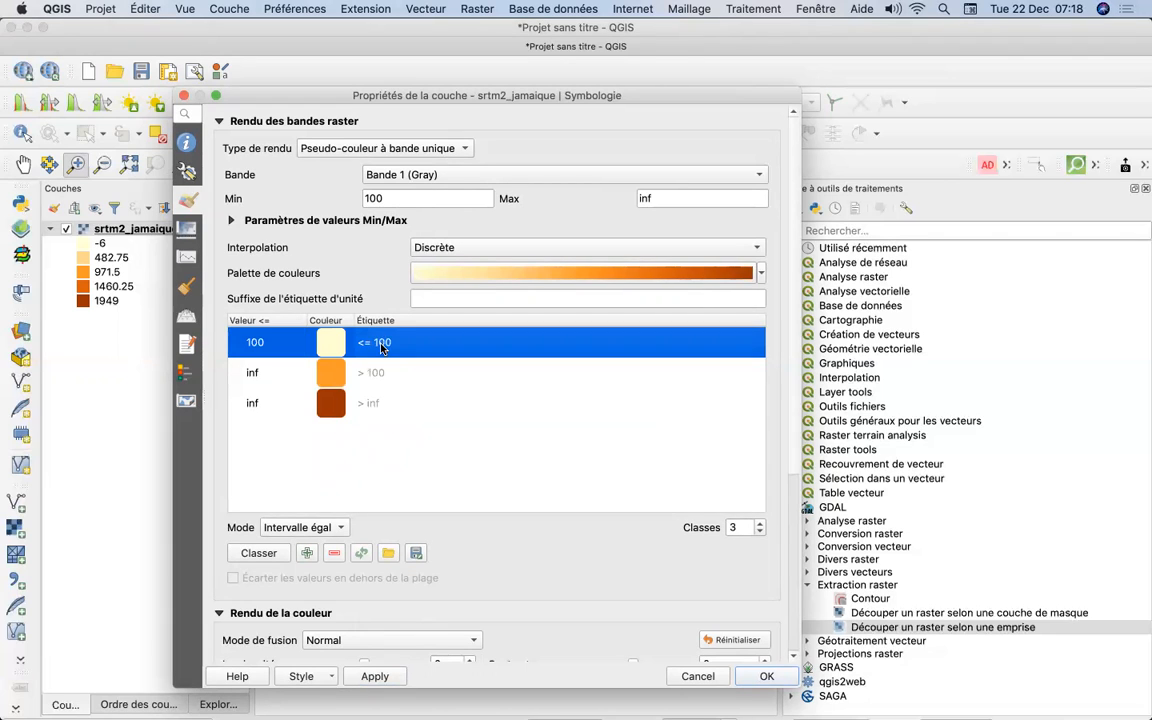
left_click(279, 380)
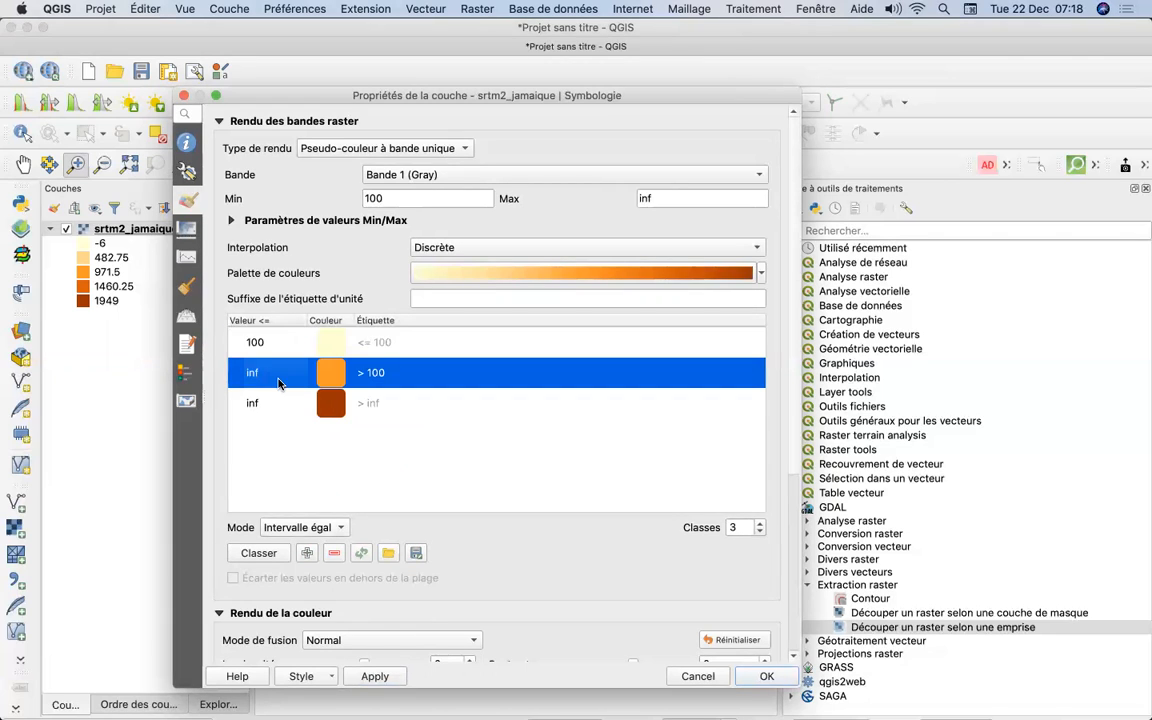
double_click(279, 383)
type("700")
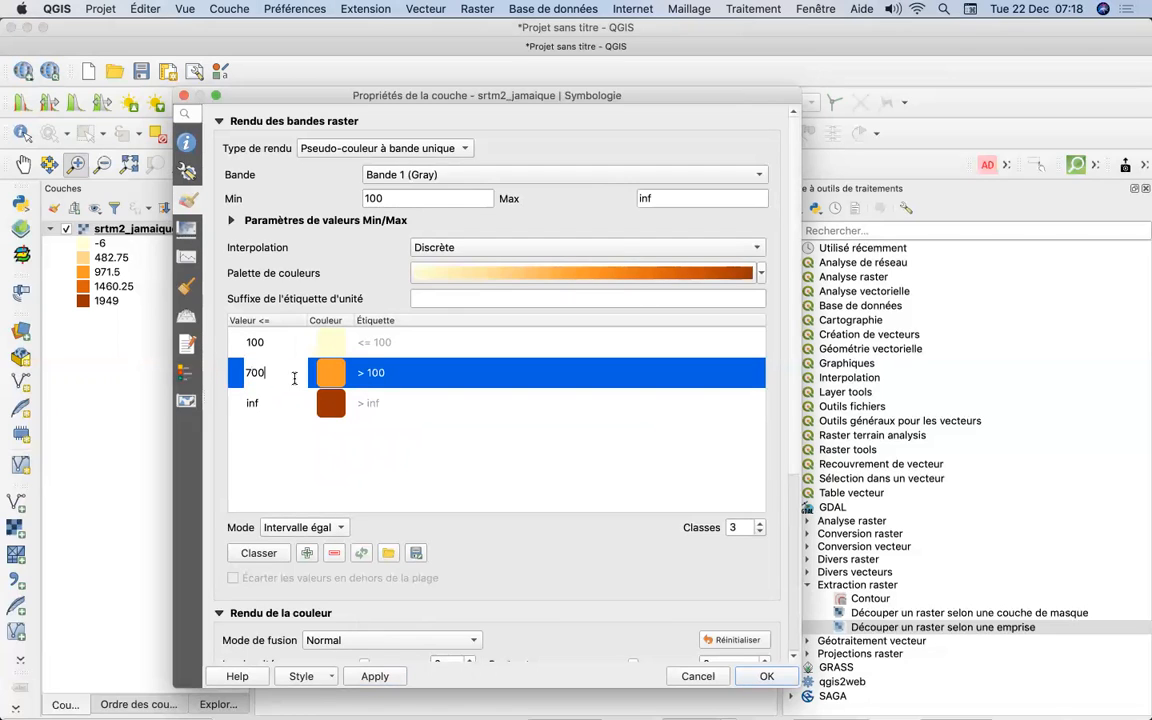
left_click(402, 395)
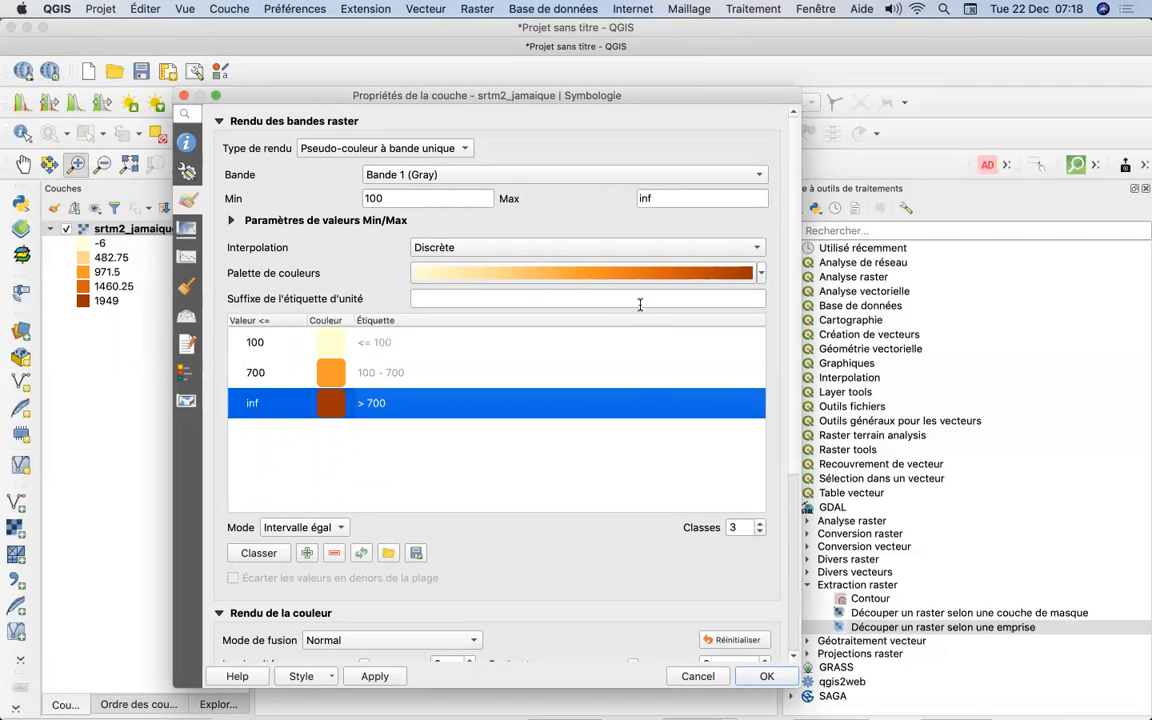
Try the RdGy and Spectral colour ramps on the three elevation classes
left_click(760, 276)
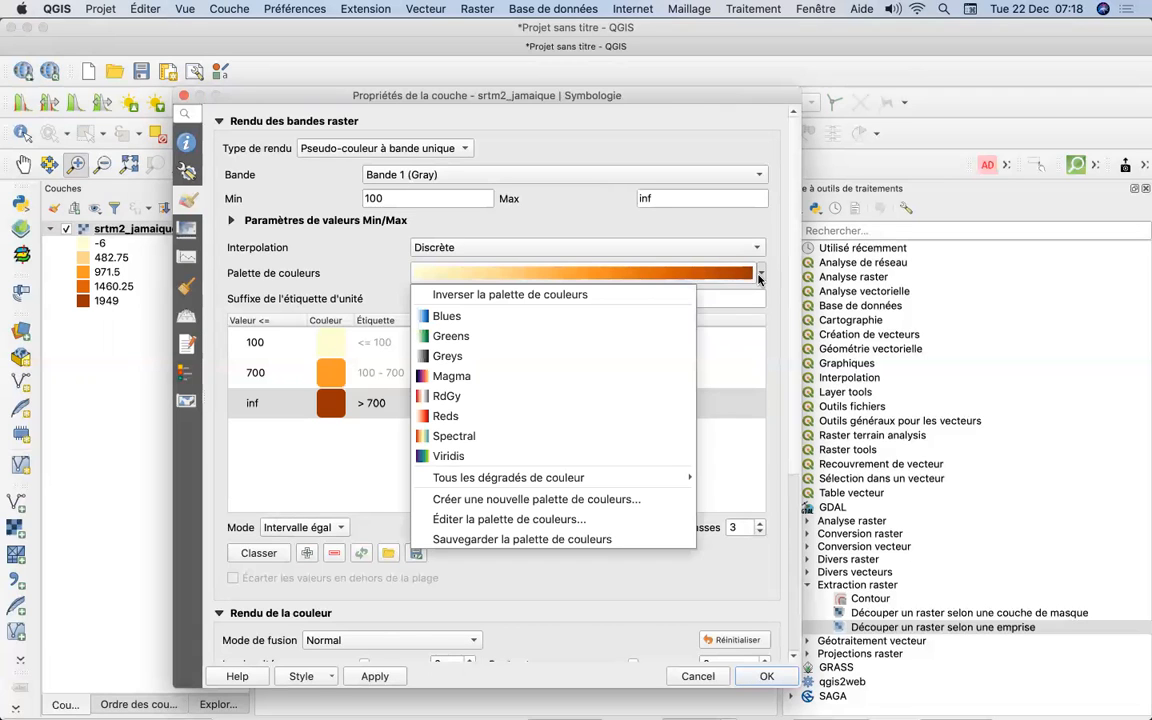
left_click(545, 397)
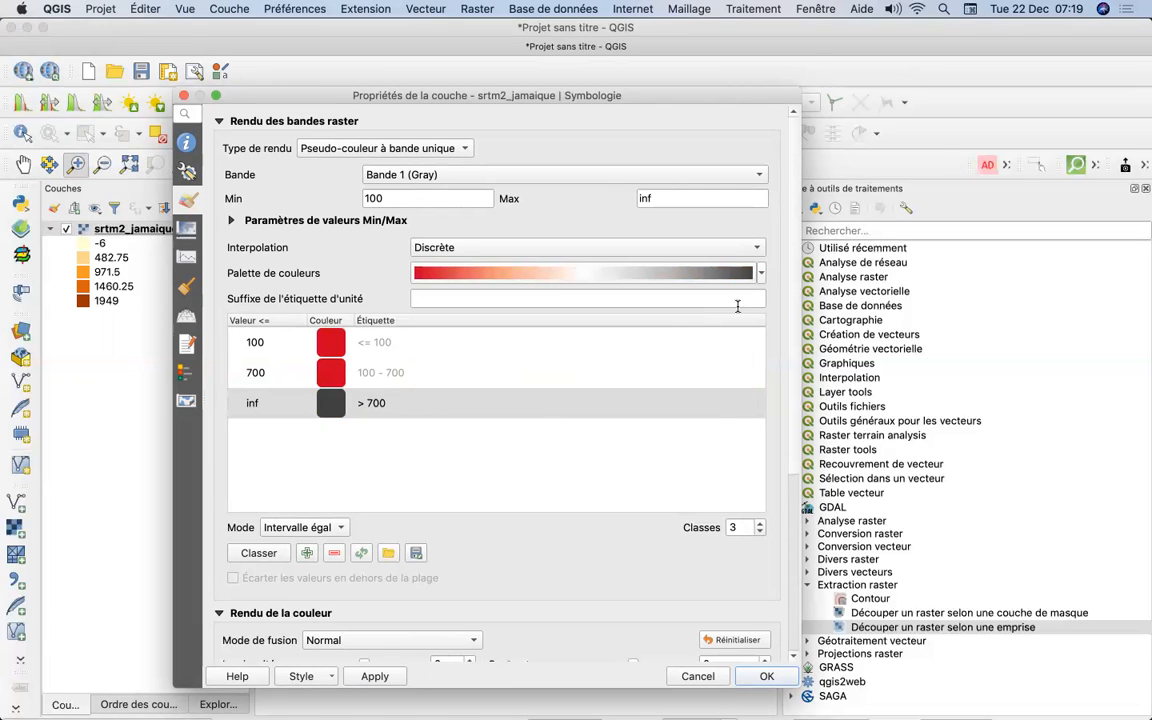
left_click(685, 268)
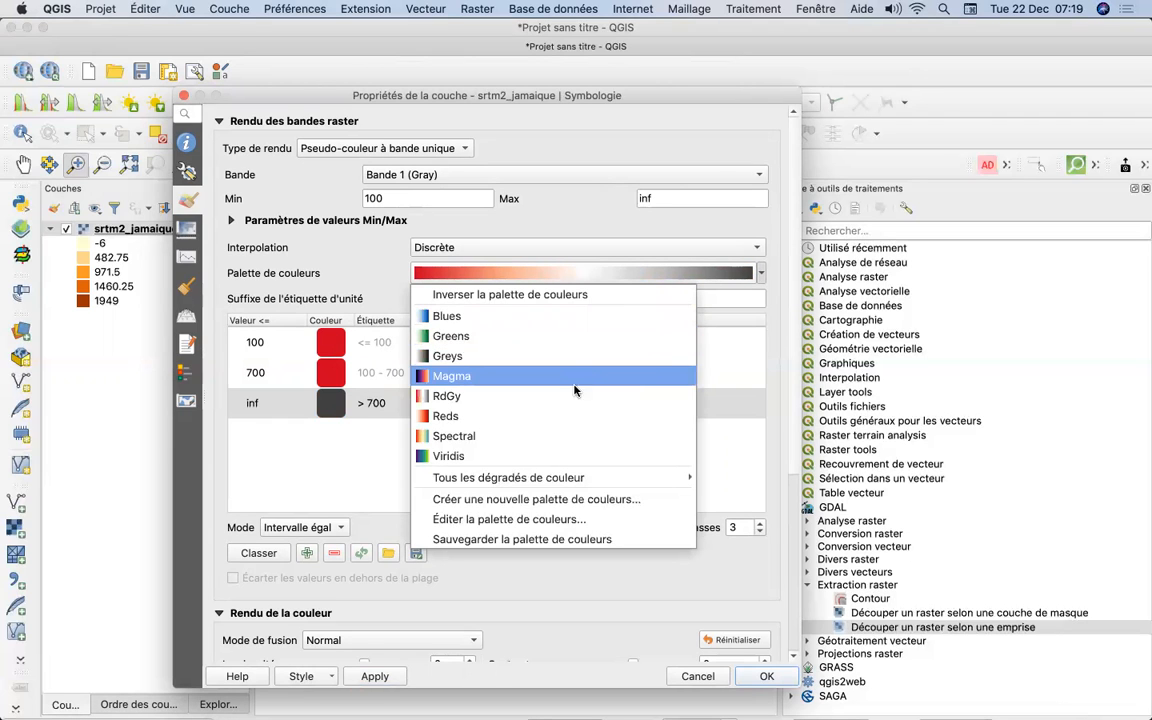
left_click(555, 435)
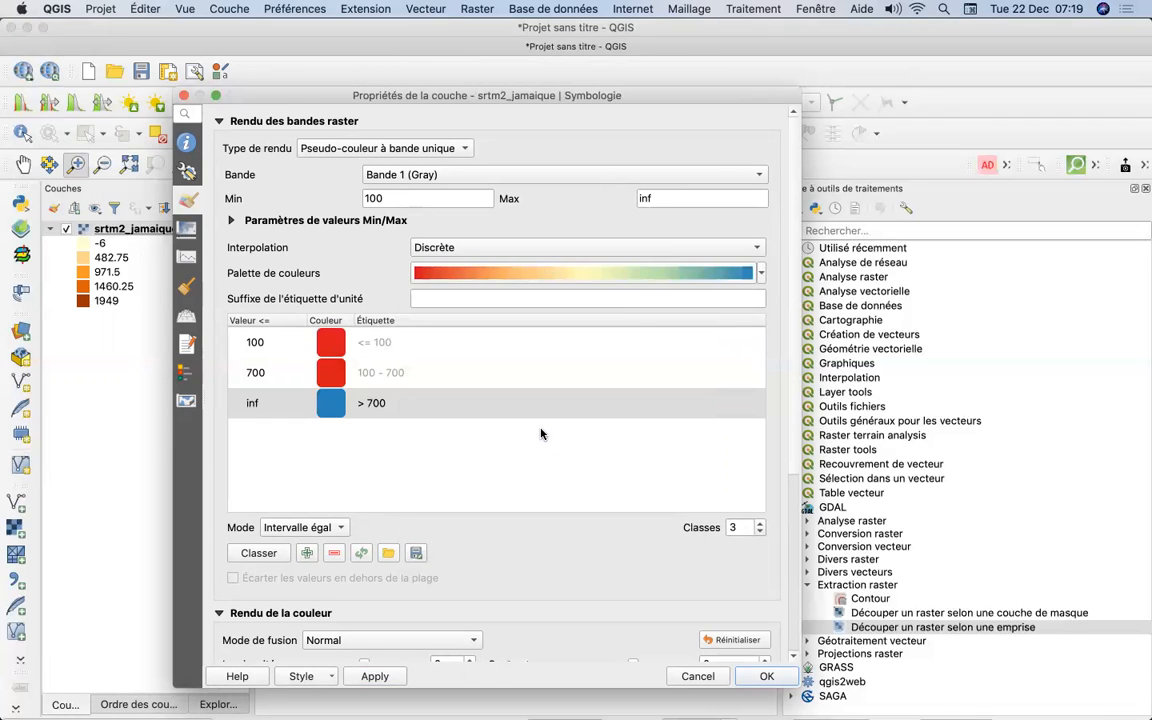
Choose the PuOr colour ramp for the three elevation classes
left_click(761, 273)
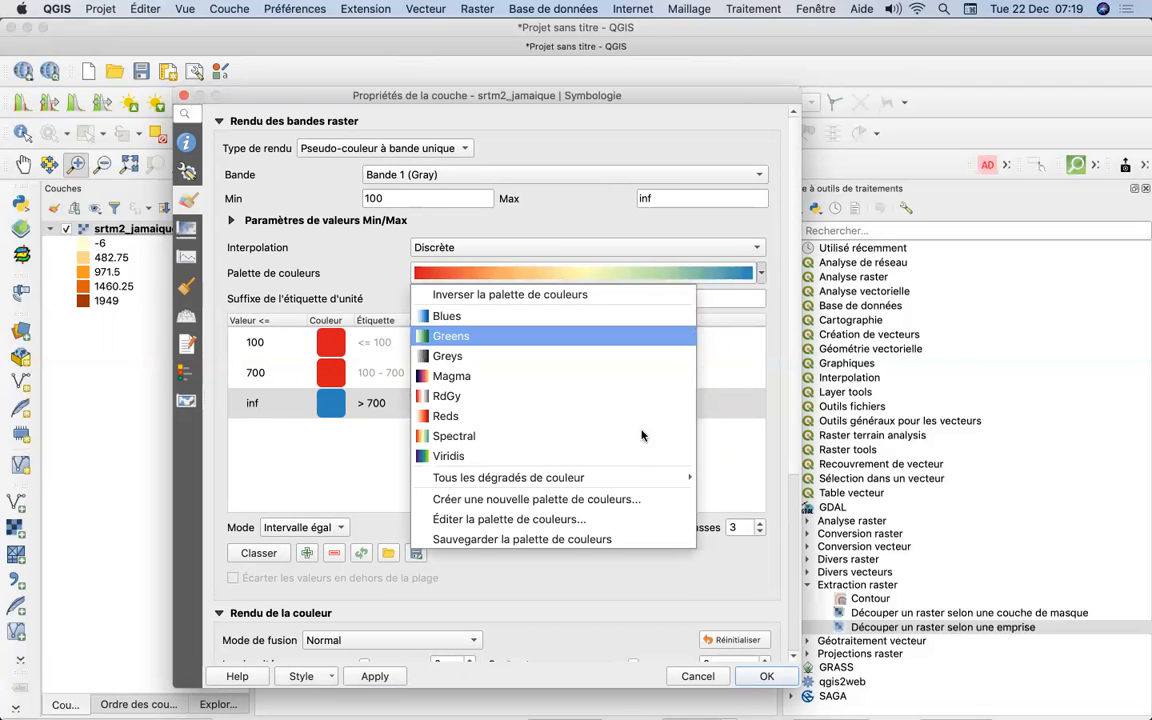
mouse_move(628, 482)
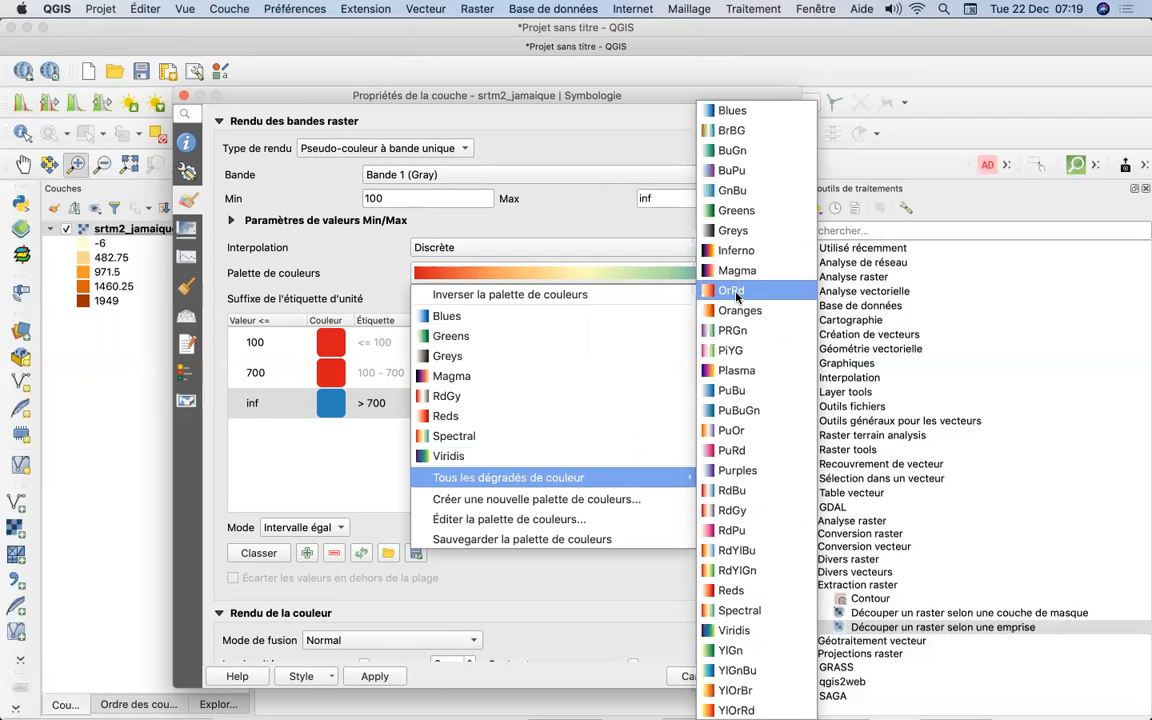
left_click(728, 428)
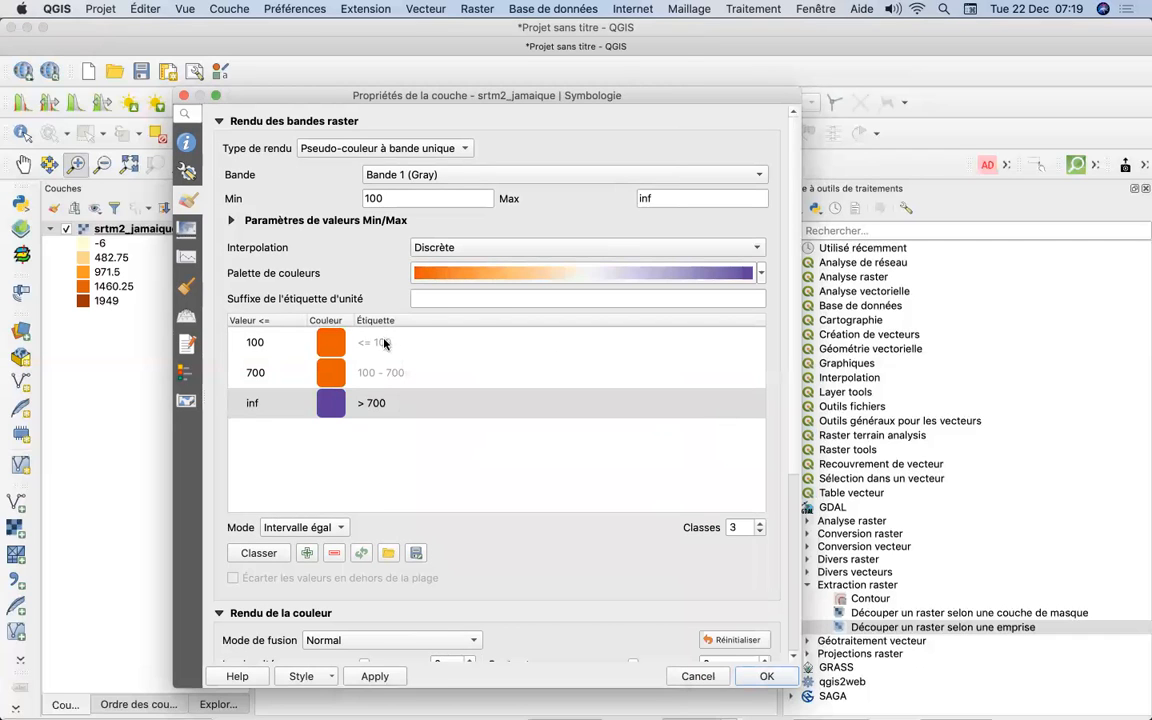
Recolour the <= 100 class dark brown and the 100 - 700 class pinkish red
double_click(327, 347)
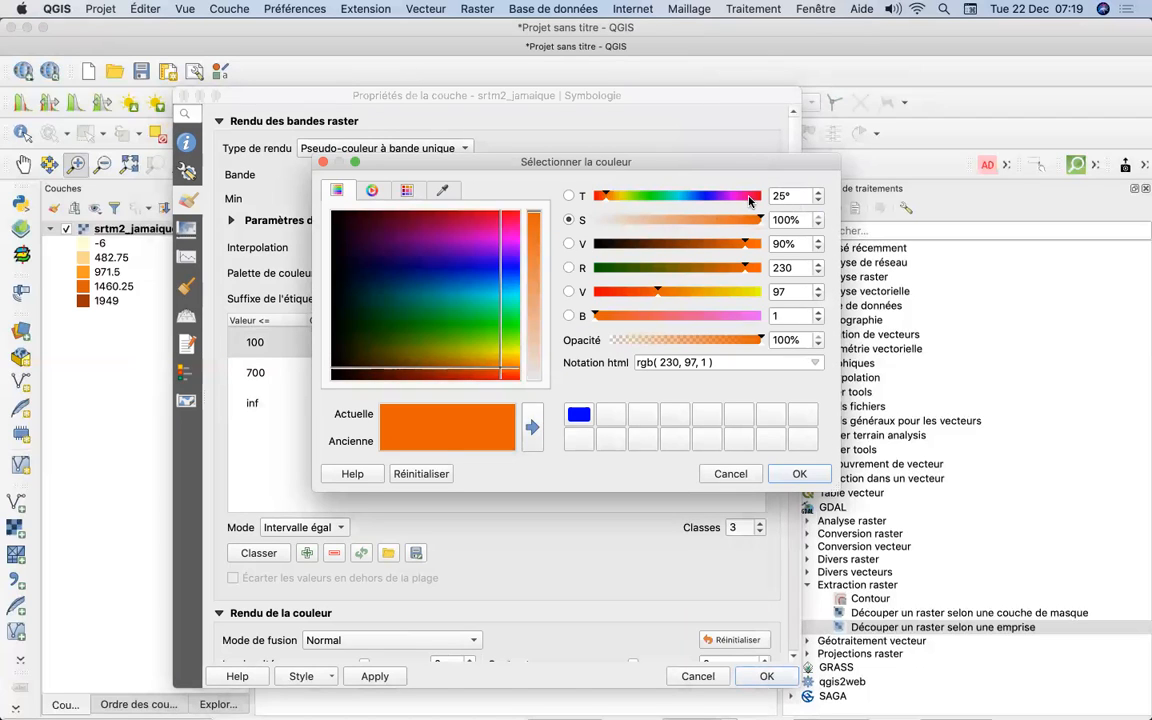
left_click(669, 243)
left_click(799, 473)
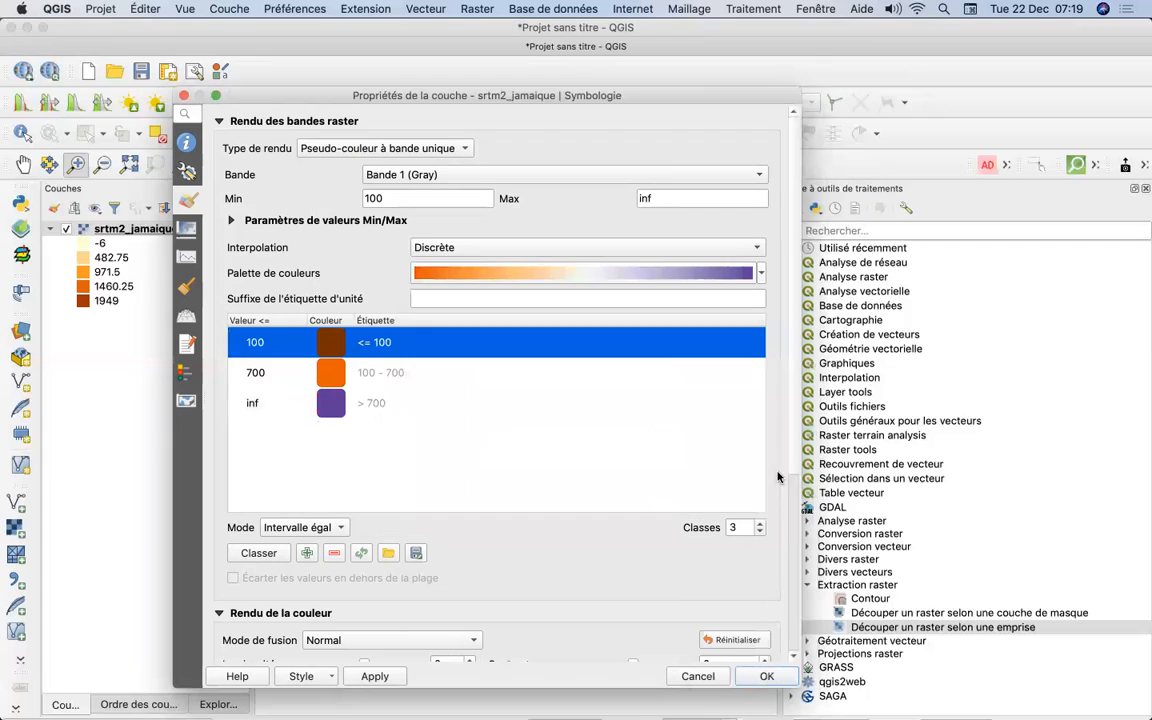
double_click(331, 376)
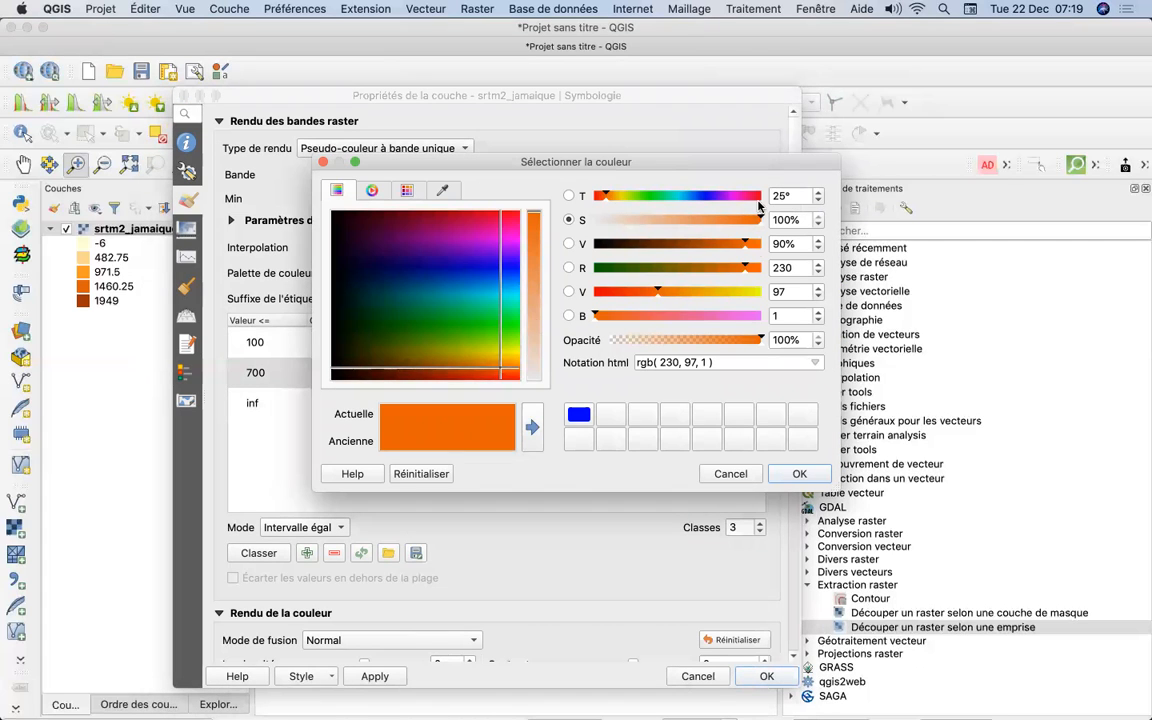
left_click(753, 196)
left_click(799, 473)
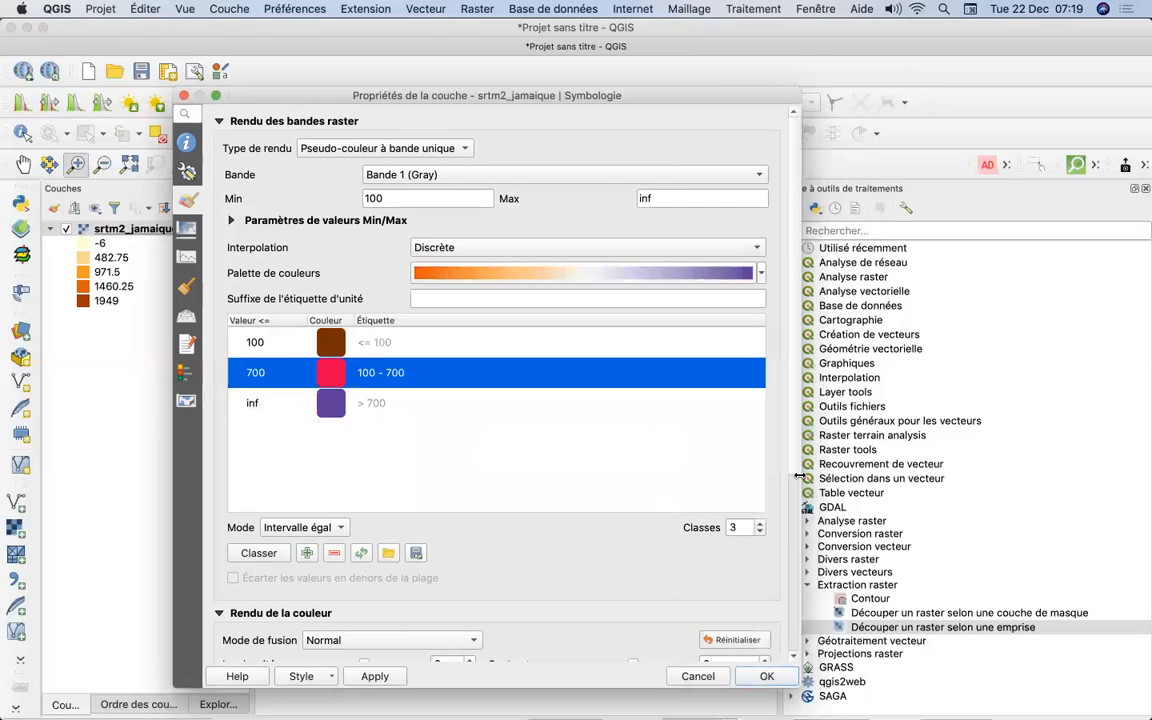
Set the colour of the > 700 class to near-white, rgb(250, 248, 253), using the colour wheel
double_click(331, 403)
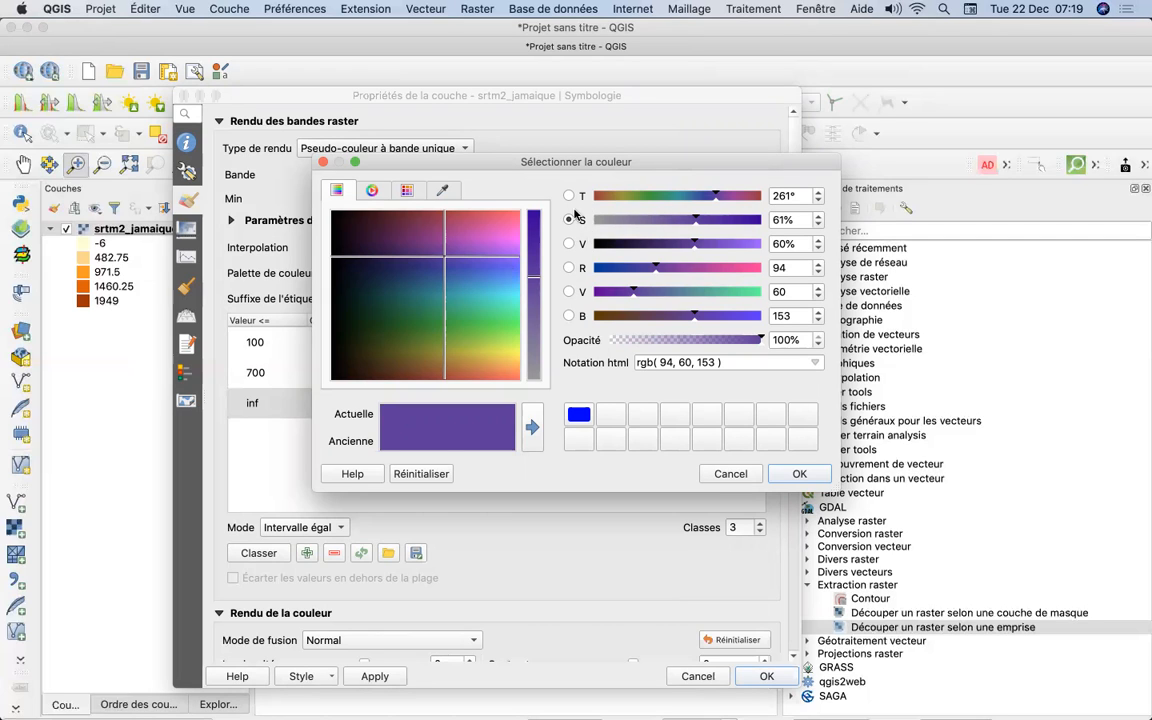
left_click(372, 191)
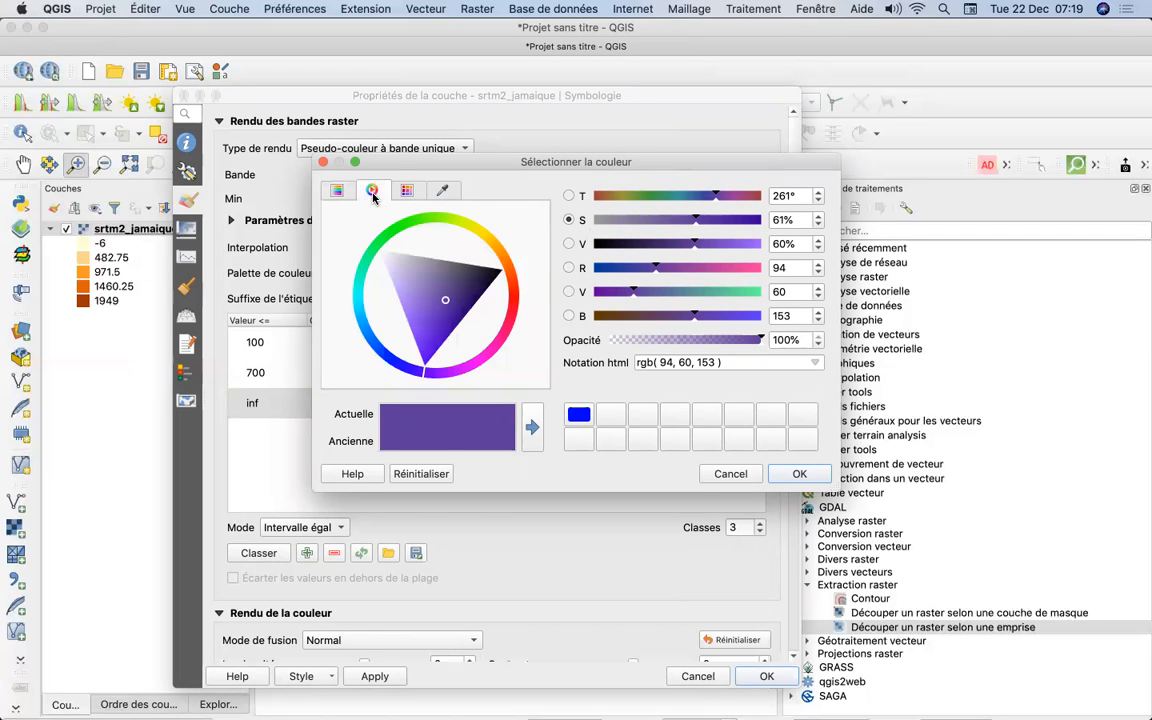
left_click(382, 254)
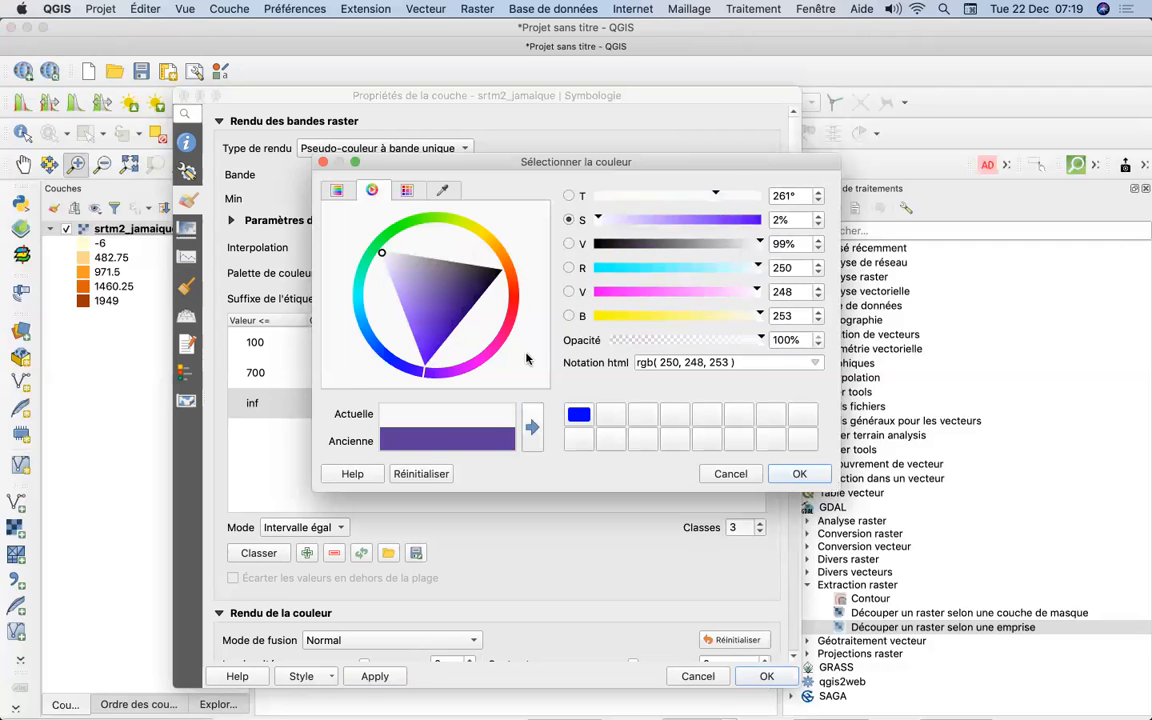
left_click(799, 474)
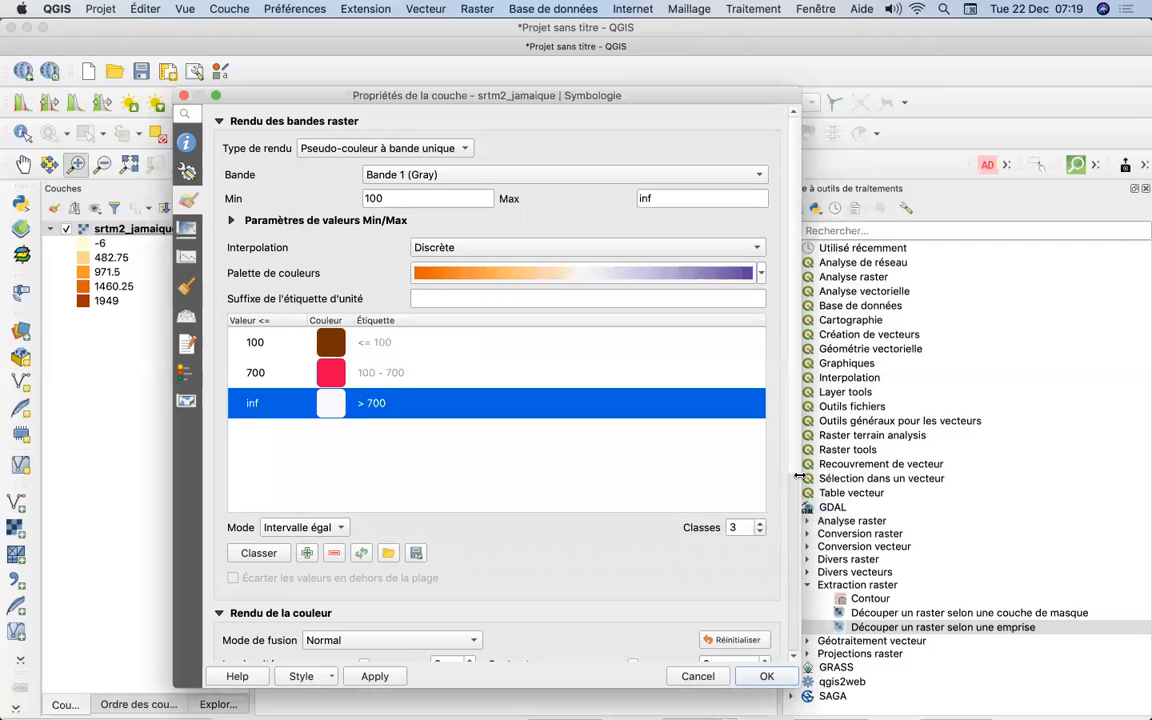
Set the > 700 class colour to pale lavender, rgb(244, 240, 253), and apply the symbology to the layer
double_click(328, 403)
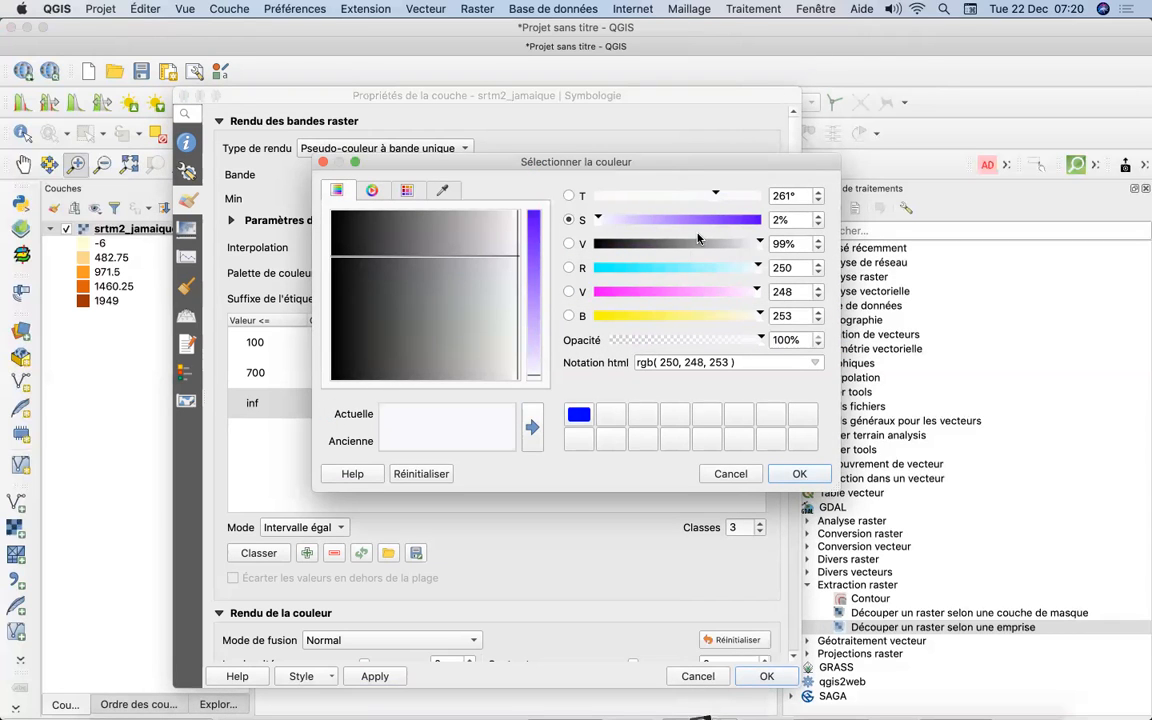
left_click_drag(605, 225, 603, 225)
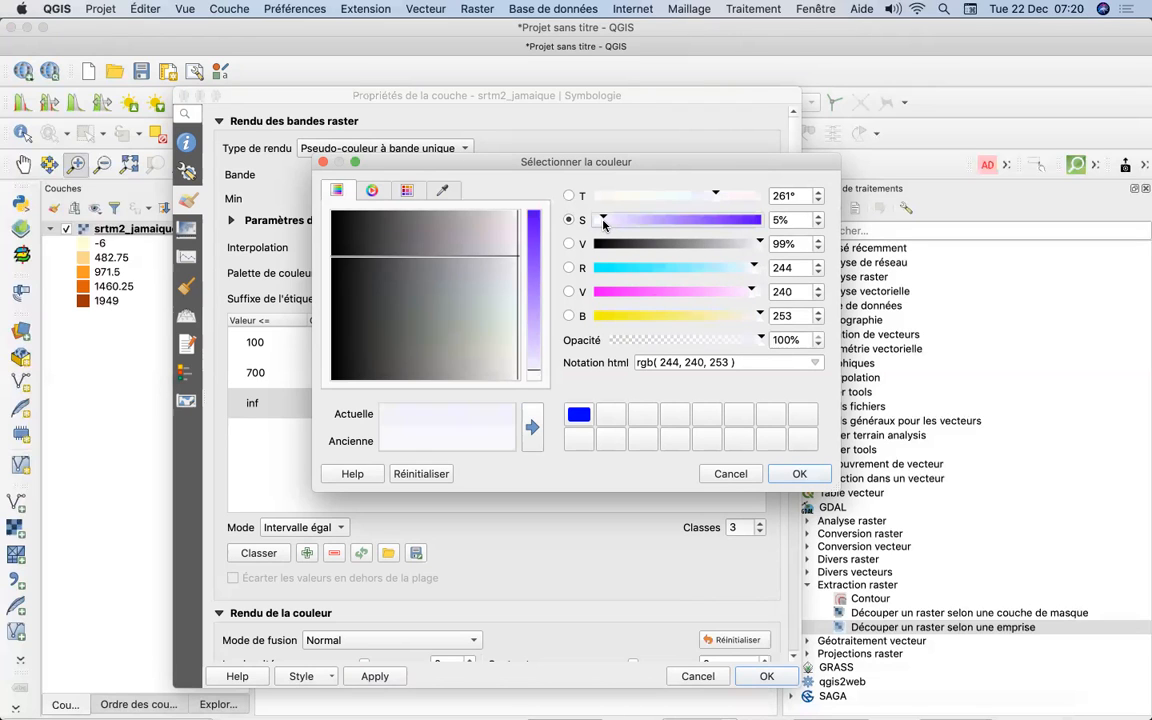
left_click(799, 474)
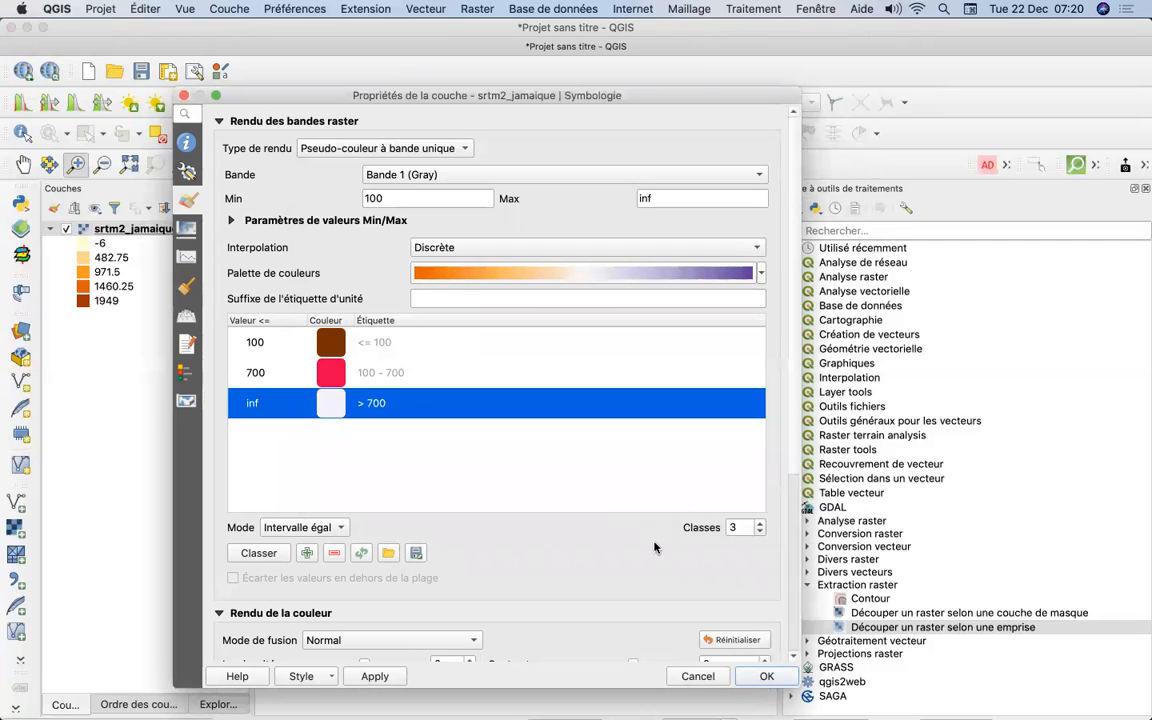
left_click(374, 676)
left_click(766, 676)
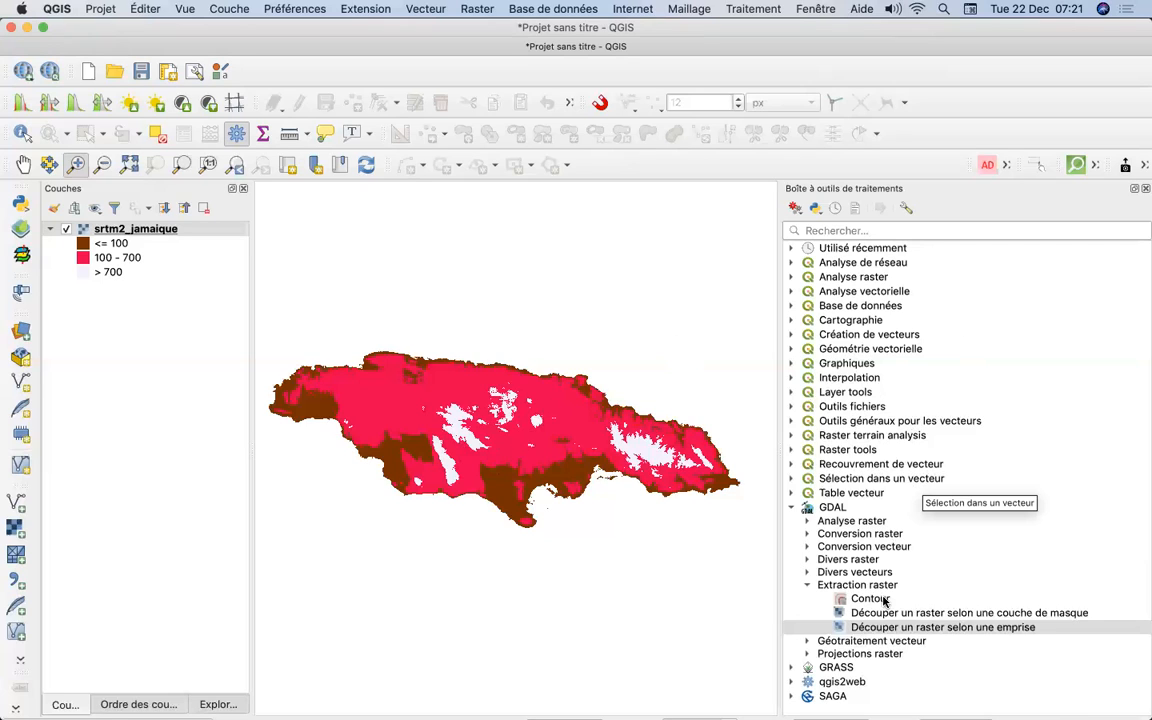
Open the QGIS Raster calculator algorithm and enter the expression "srtm2_jamaique@1"<100
left_click(791, 508)
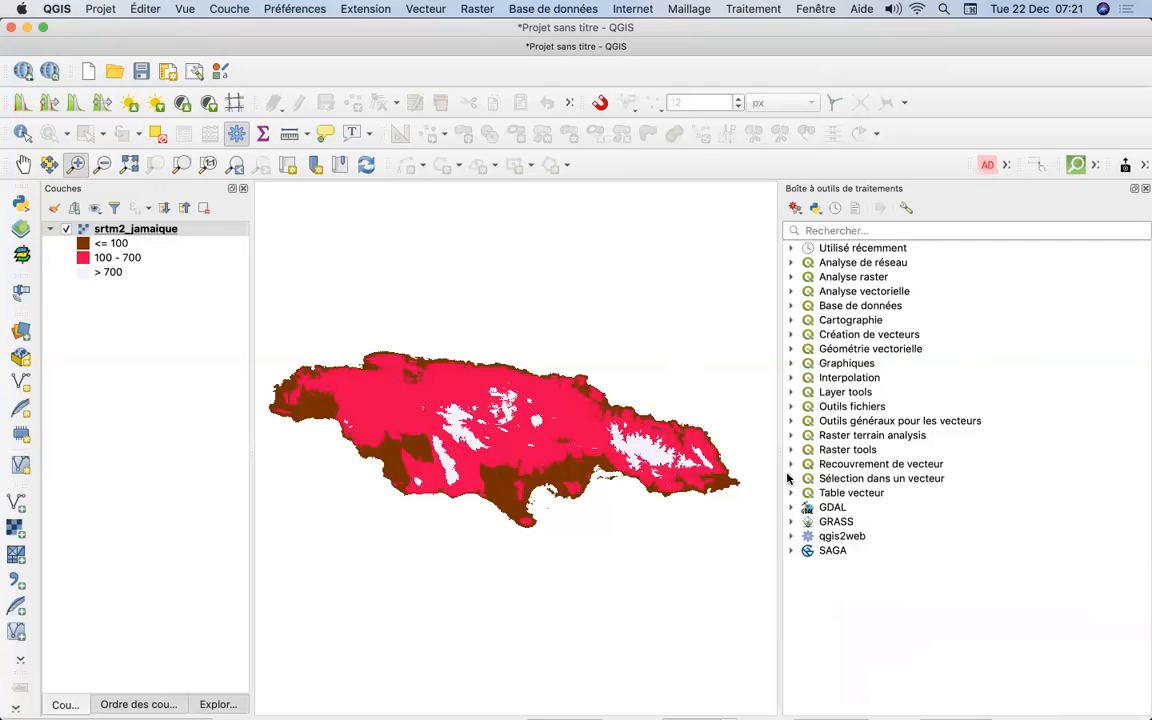
left_click(792, 279)
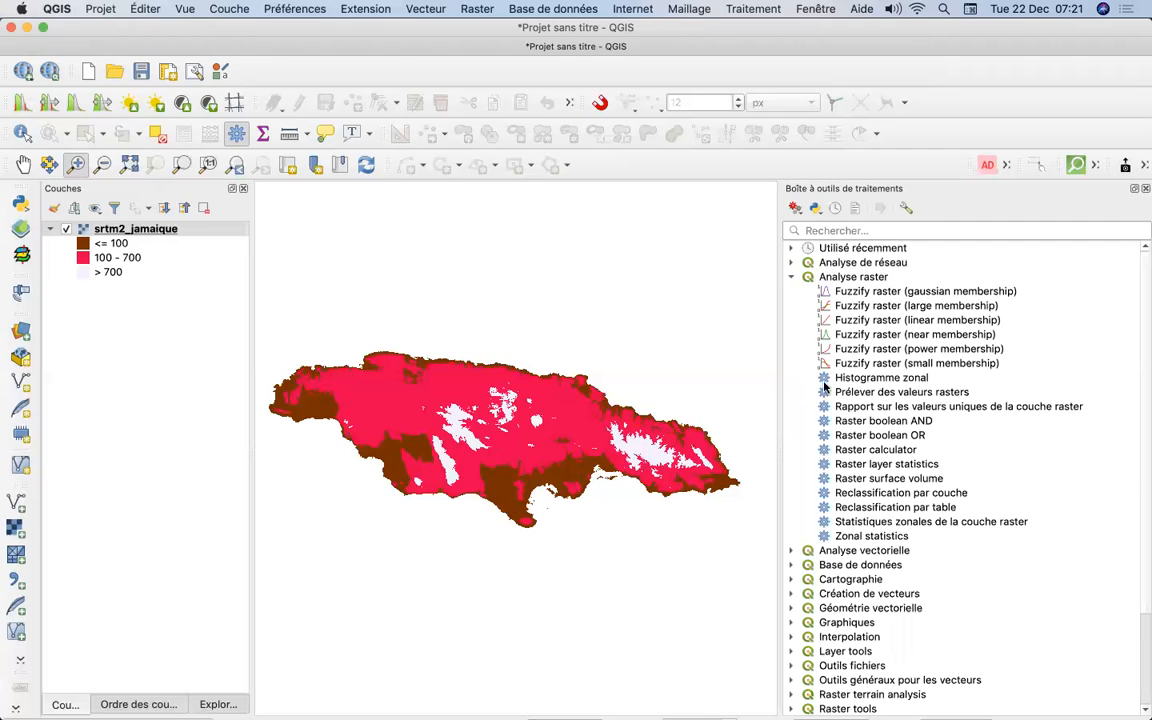
double_click(848, 451)
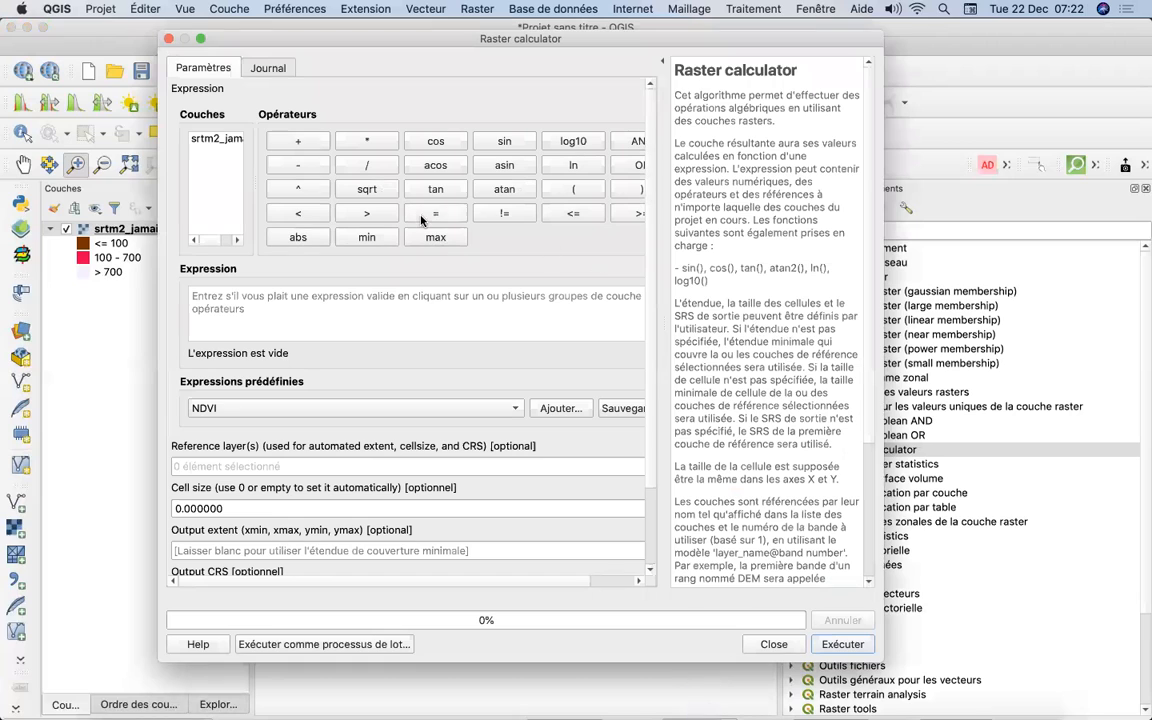
double_click(213, 144)
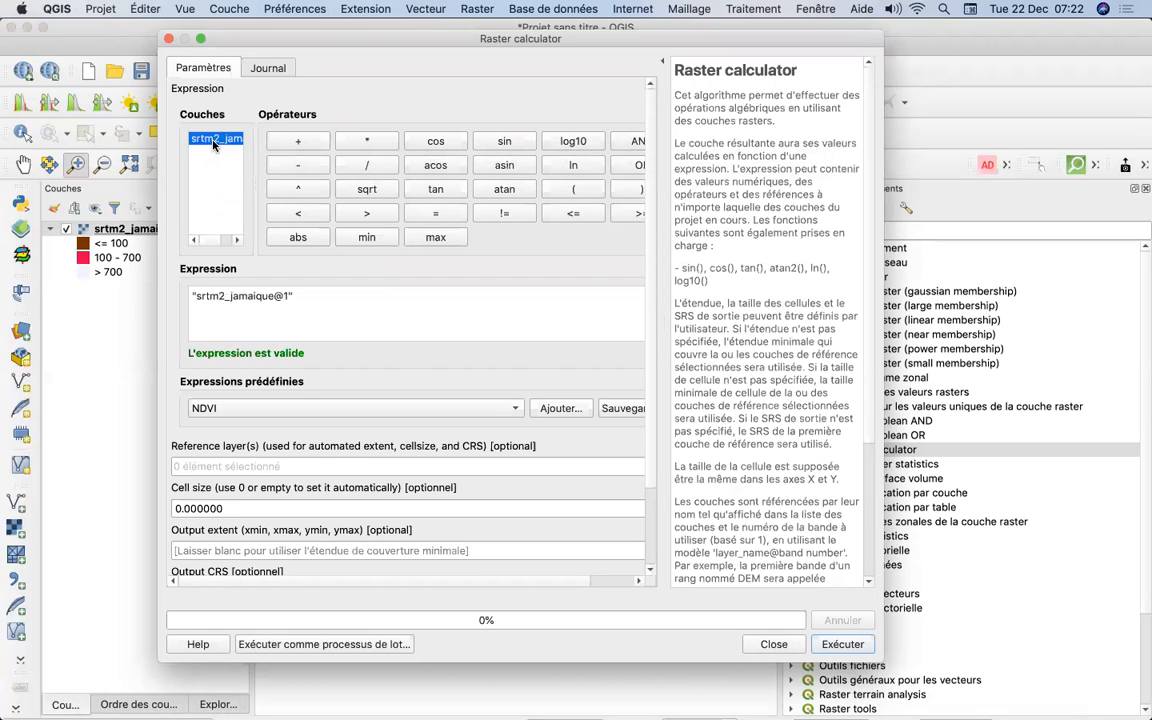
left_click(318, 295)
type("<")
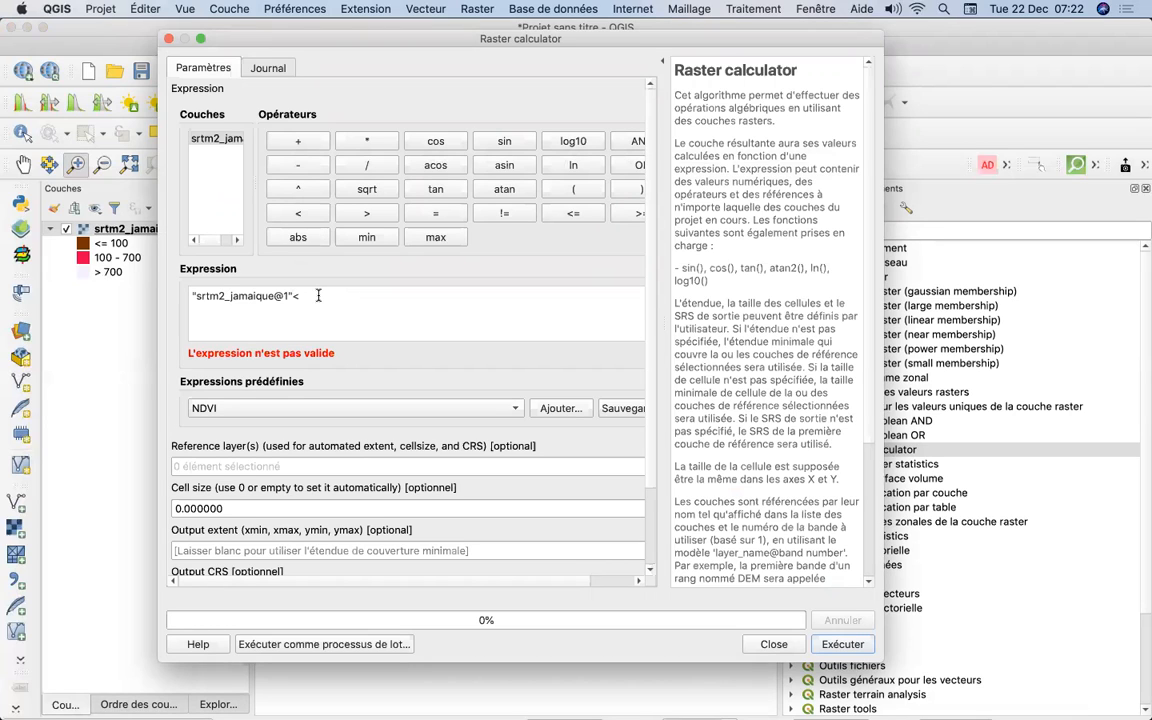
type("100")
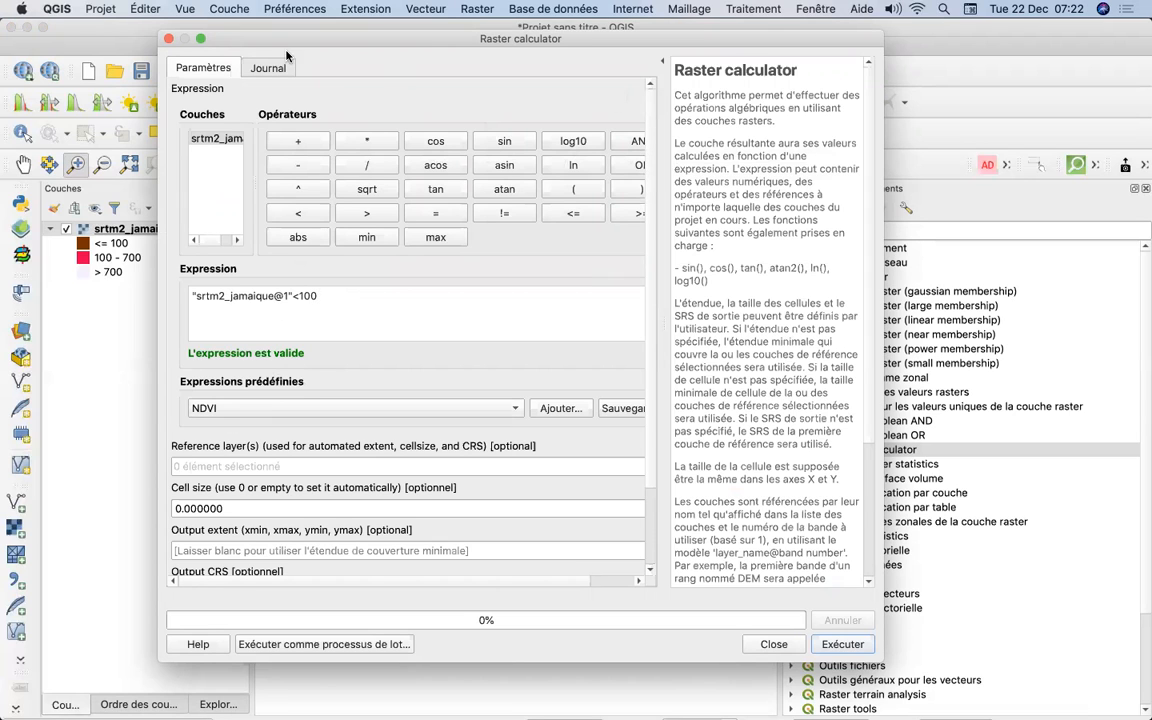
Widen the Raster calculator's parameter area and select srtm2_jamaique as the reference layer
left_click_drag(290, 44, 286, 173)
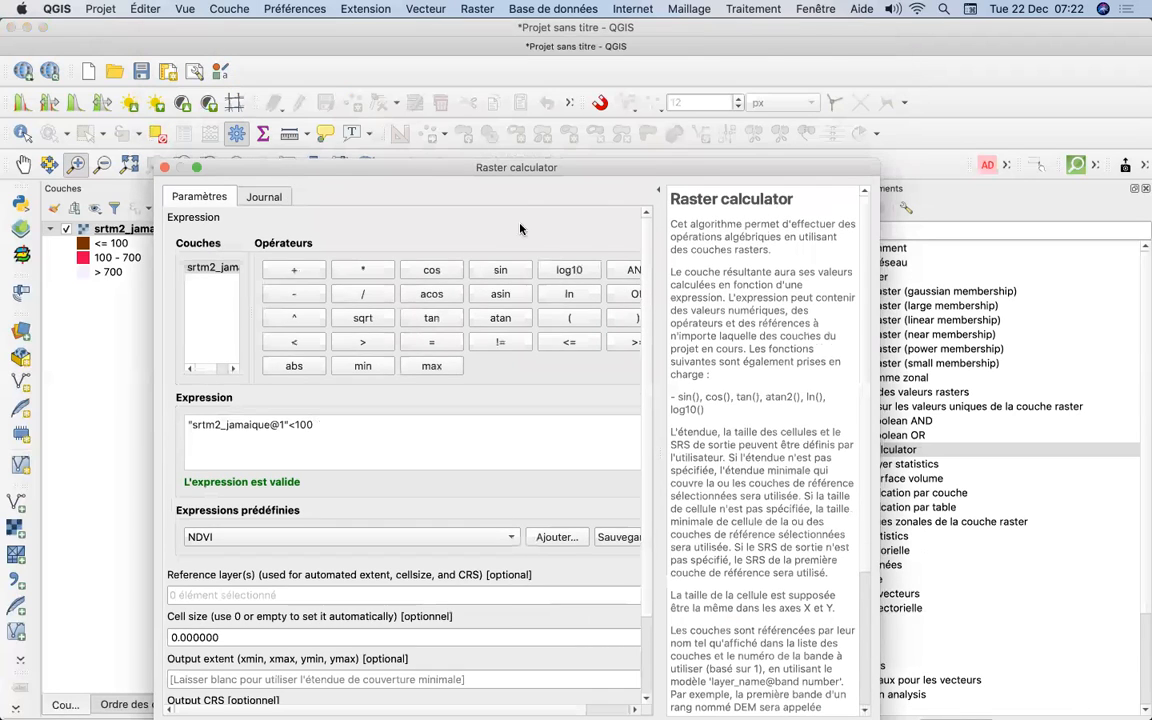
left_click(659, 195)
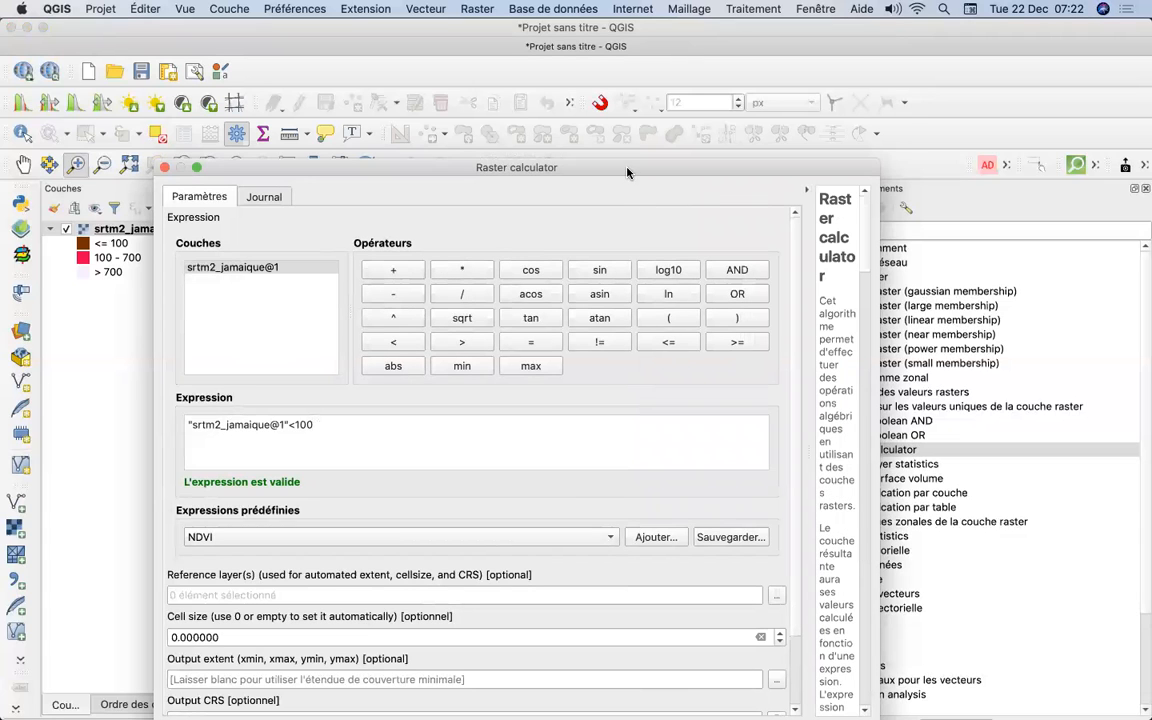
left_click_drag(627, 172, 635, 105)
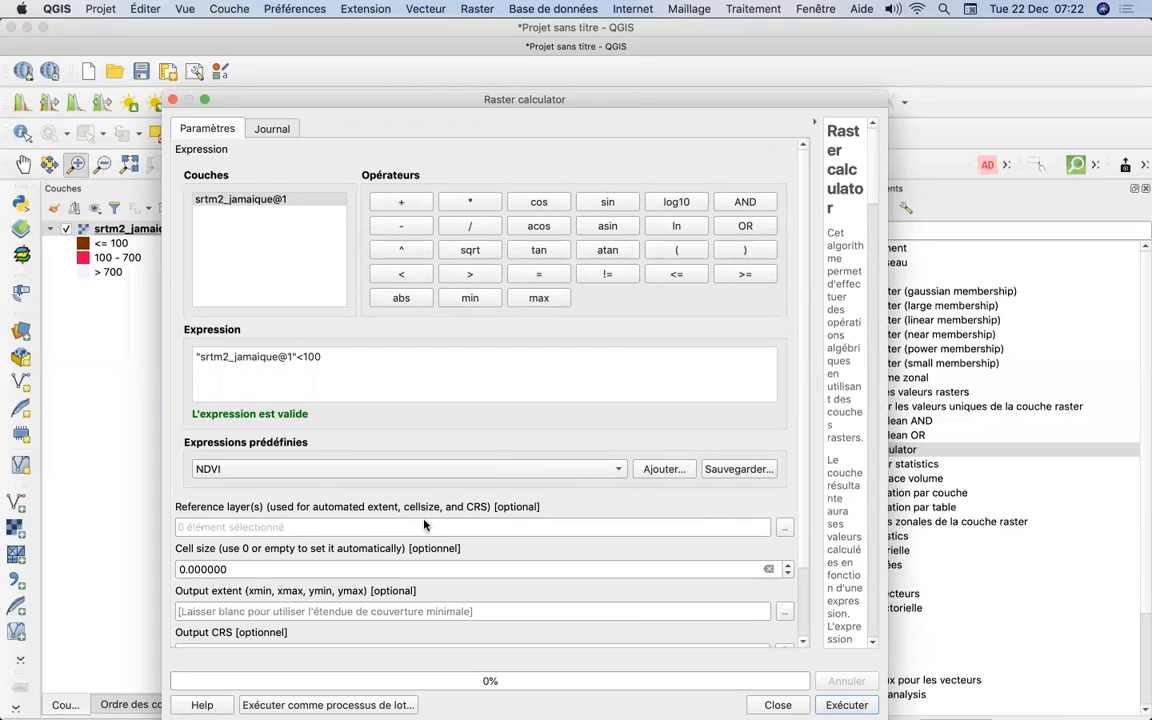
left_click(782, 530)
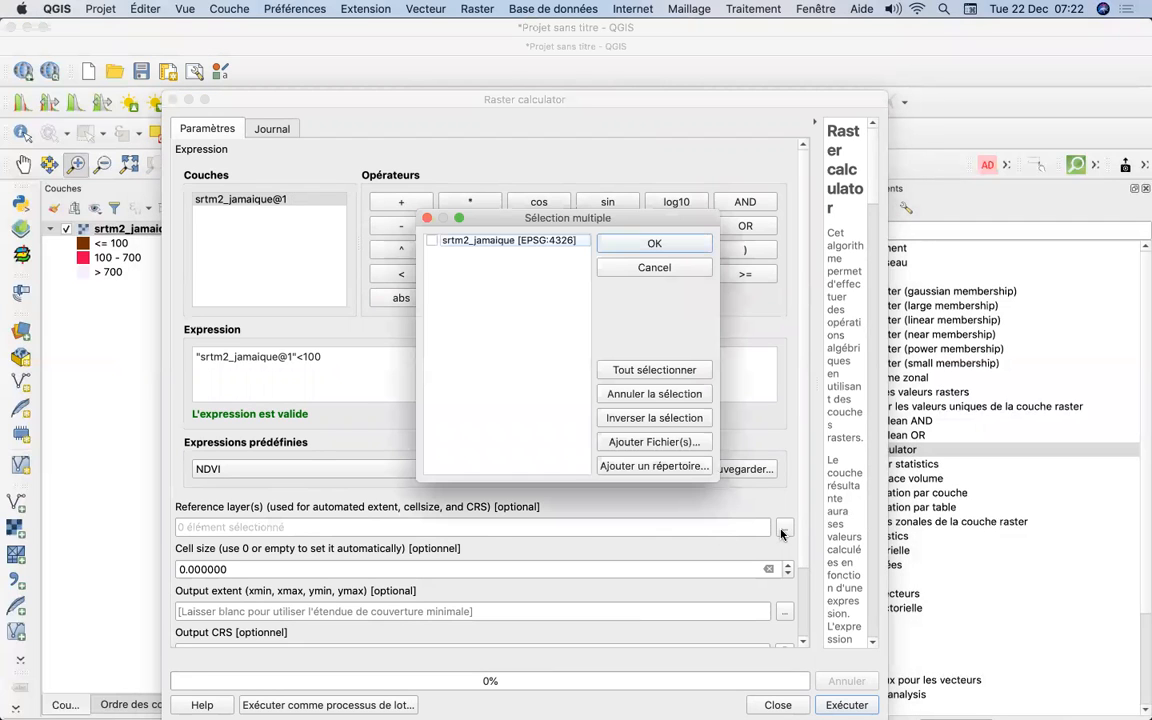
left_click(433, 242)
left_click(652, 246)
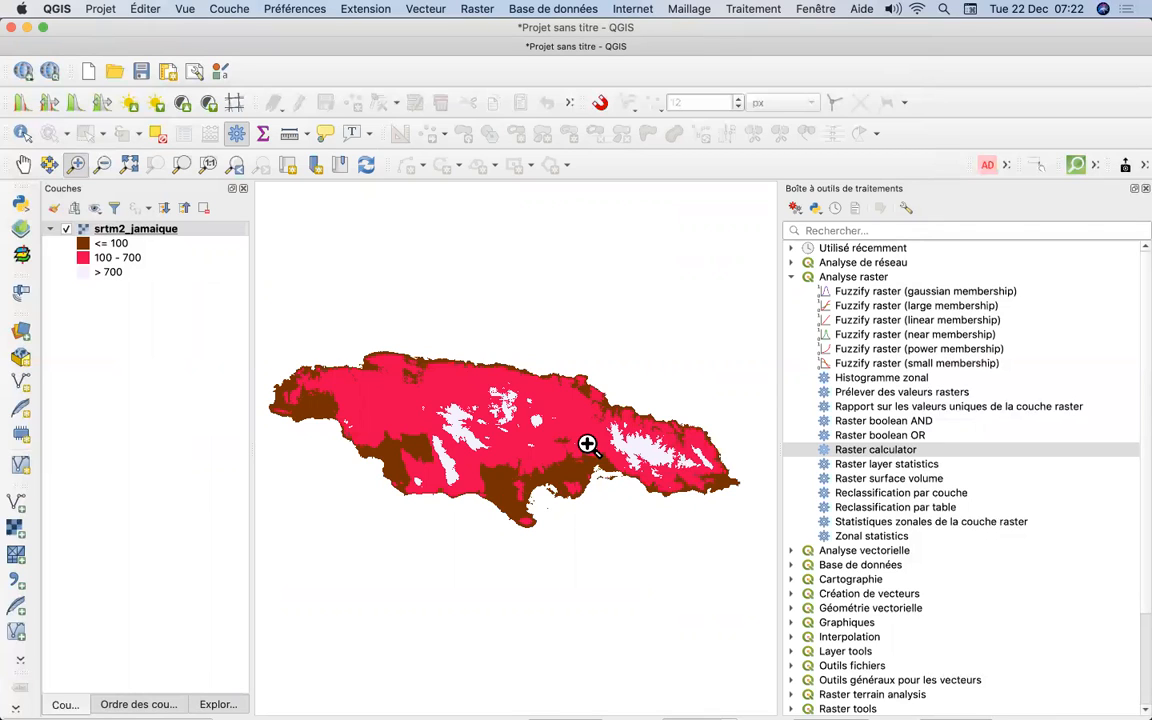
Try to run the Raster calculator with "srtm2_jamaique@1"<100 and no reference layer, using a temporary output
left_click(870, 450)
double_click(870, 450)
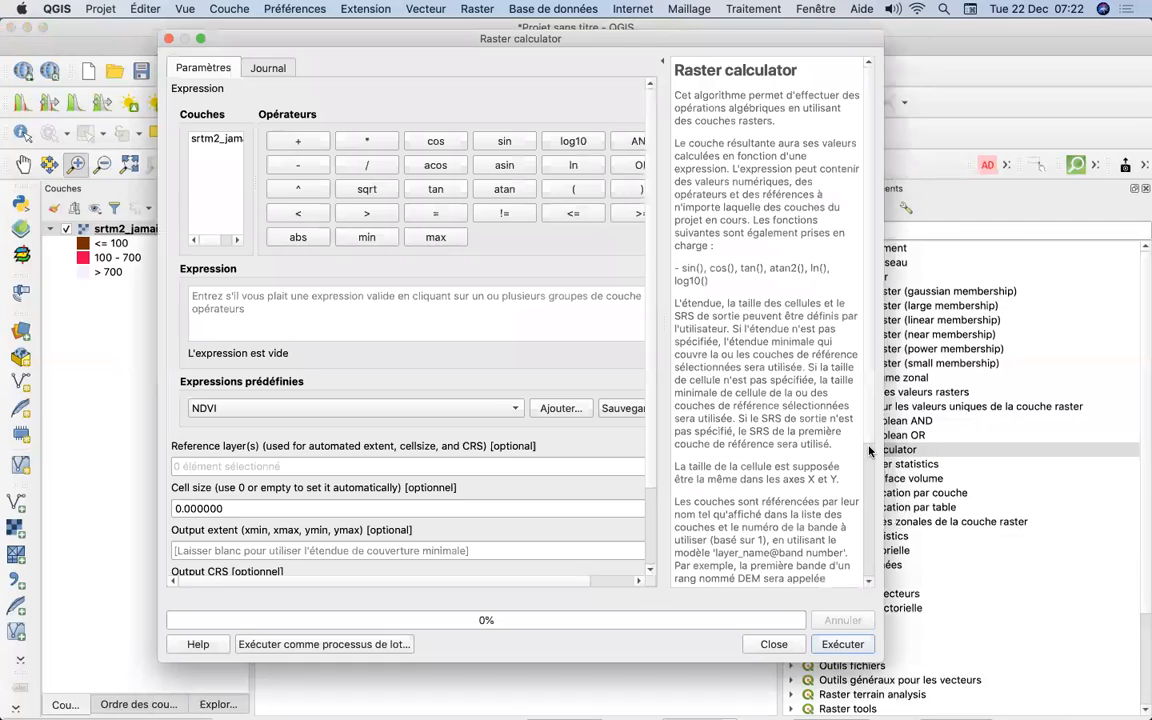
double_click(211, 140)
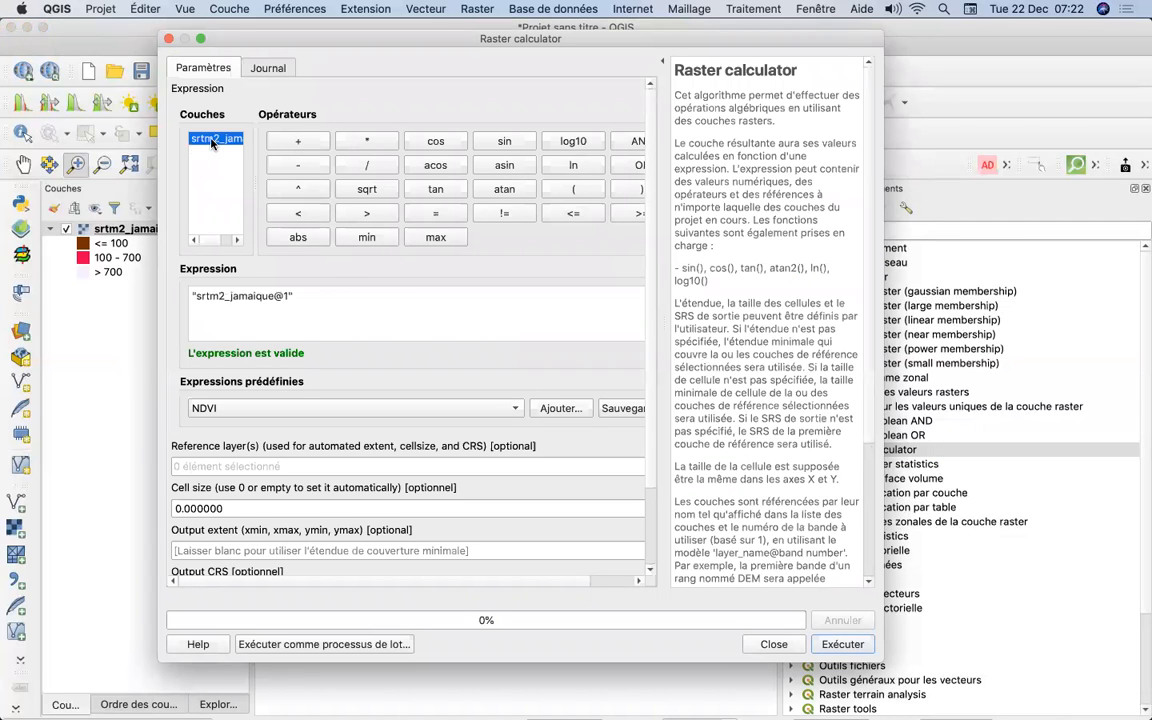
type("<100")
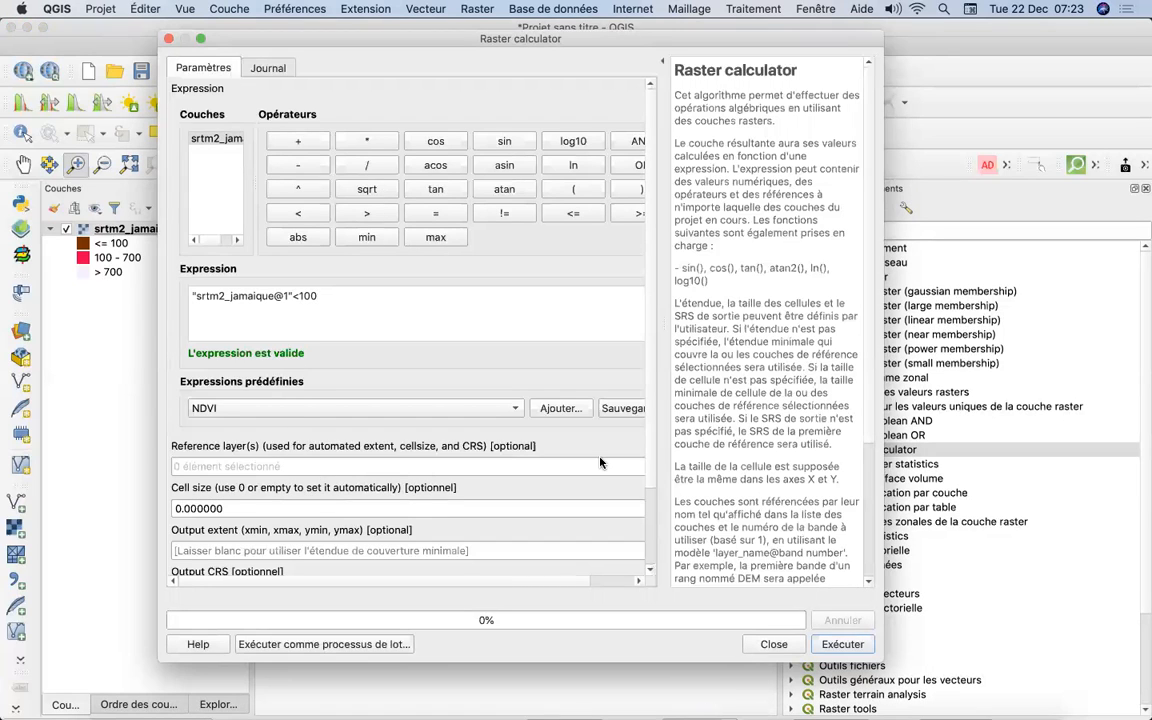
scroll(646, 503, "down", 2)
scroll(646, 503, "down", 1)
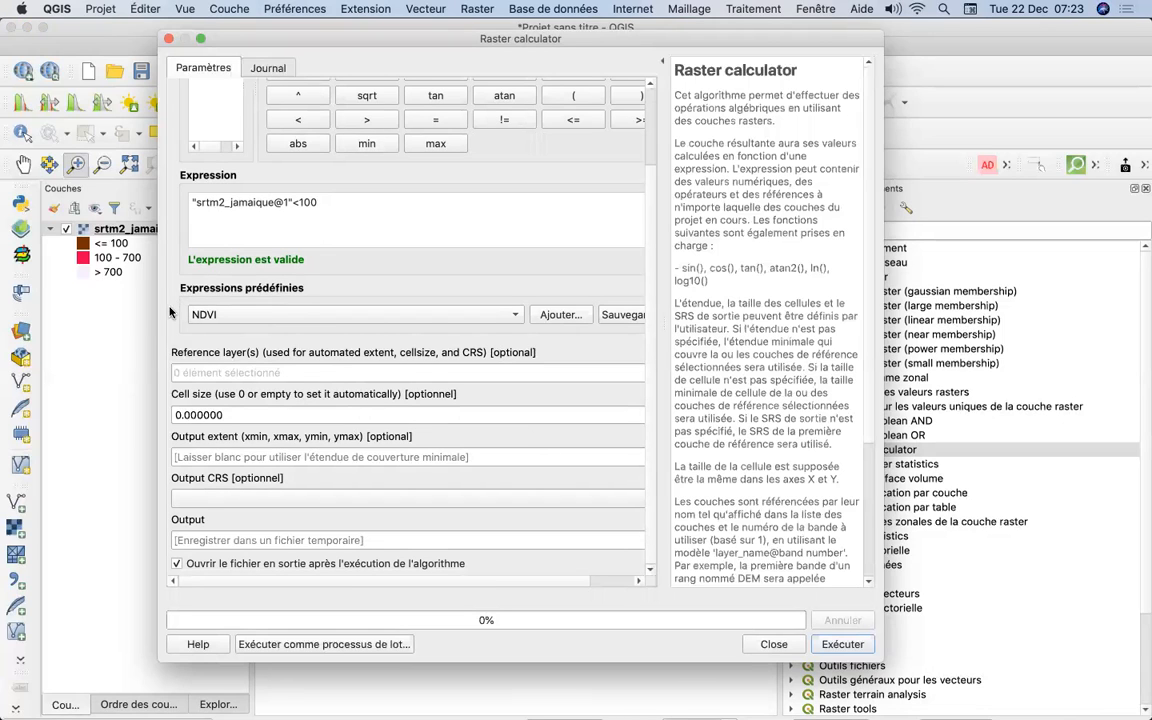
left_click_drag(93, 316, 34, 316)
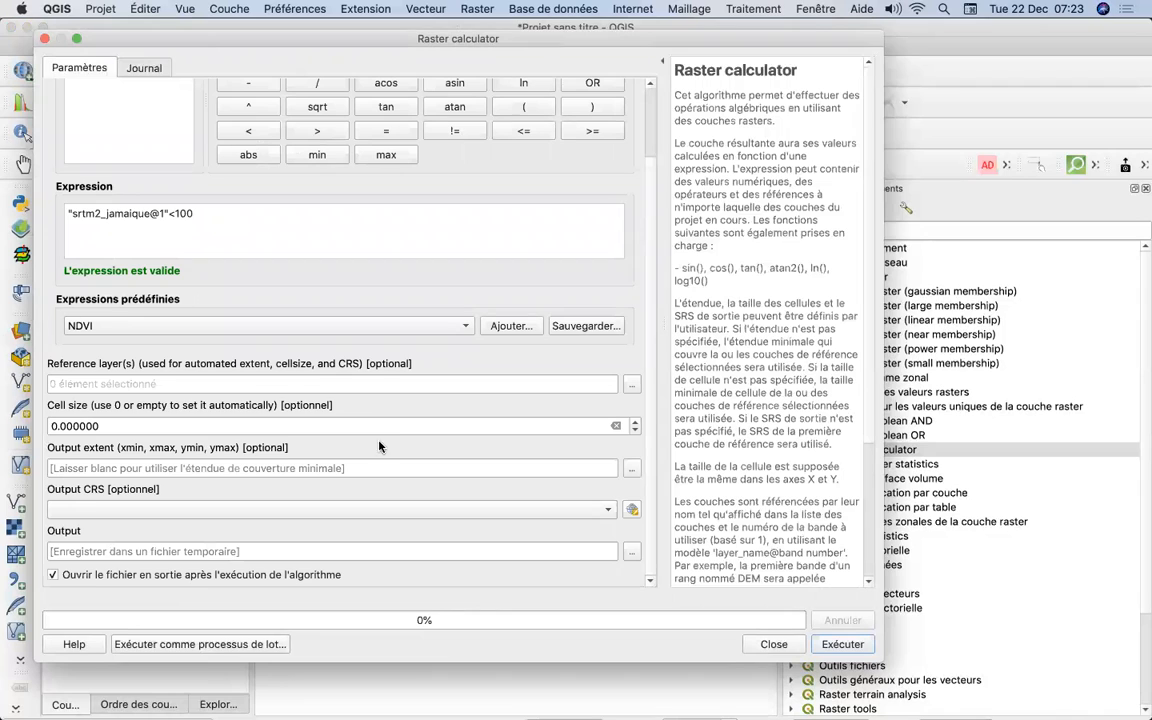
left_click(840, 646)
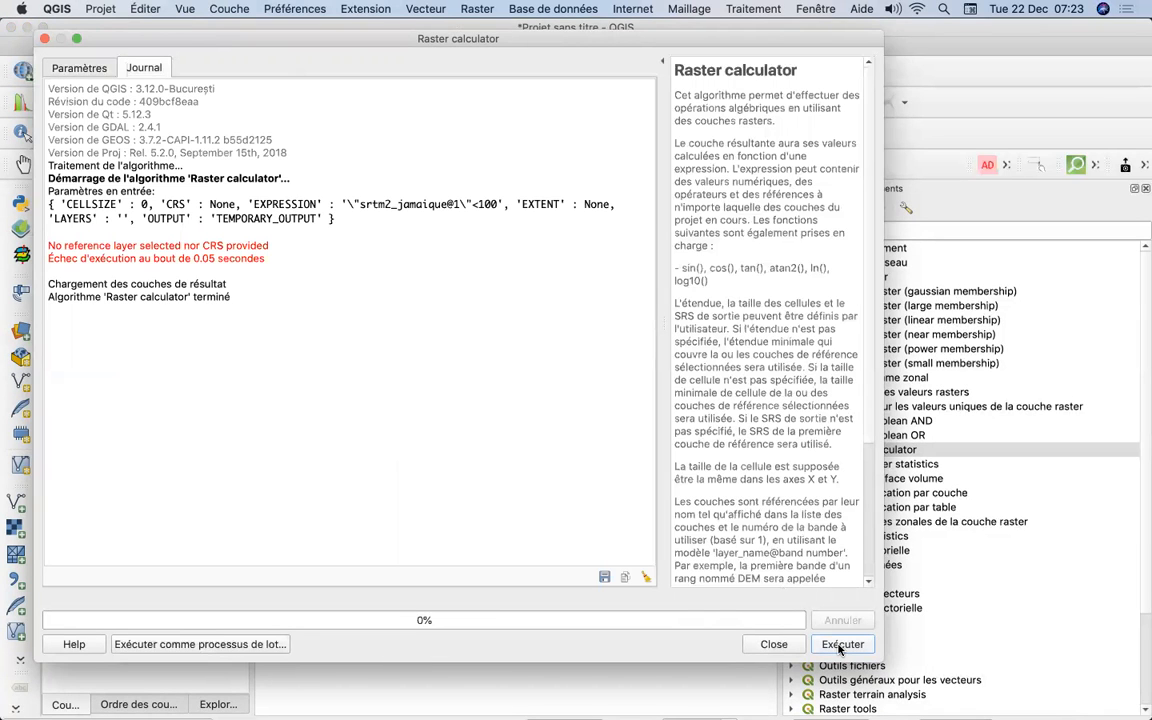
left_click(774, 644)
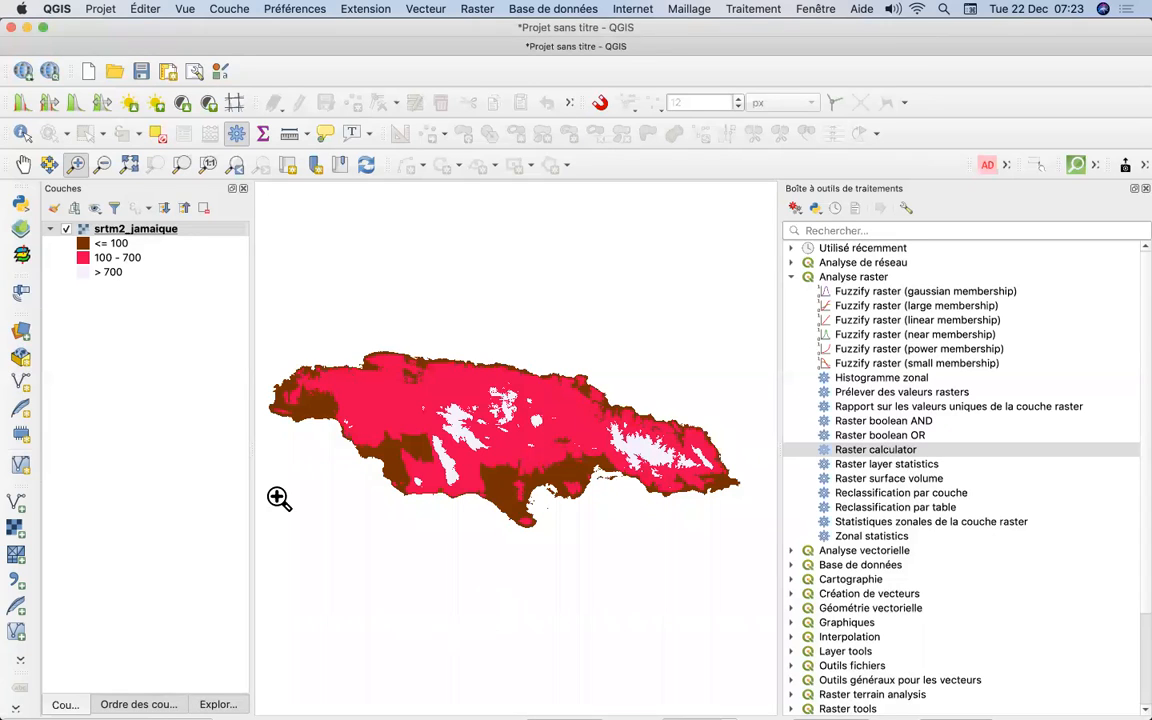
Render srtm2_jamaique as a single grey band (Bande grise unique) with the Blanc vers noir gradient
right_click(152, 233)
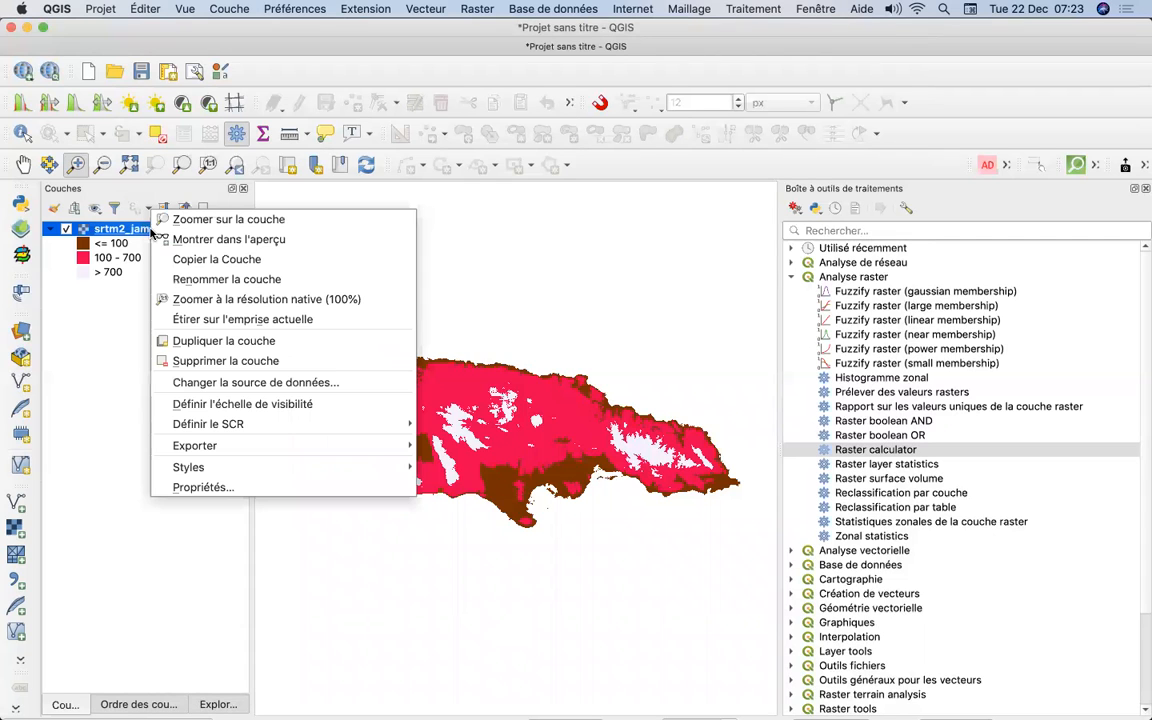
left_click(213, 489)
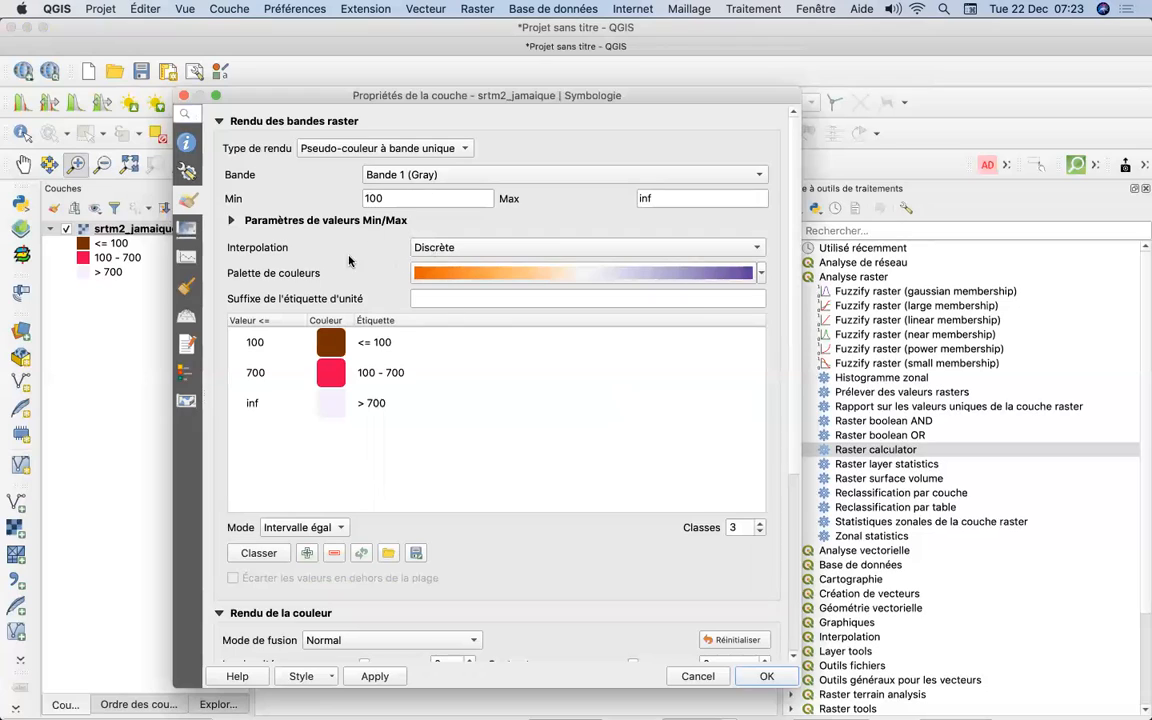
left_click(413, 146)
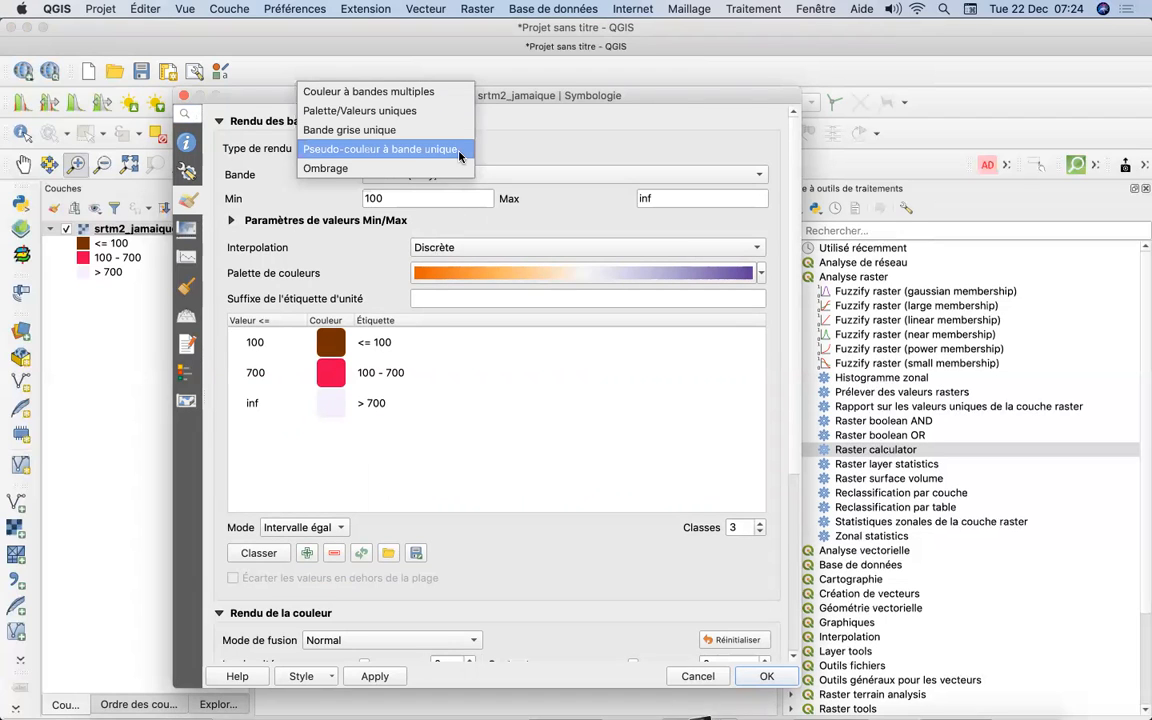
left_click(443, 137)
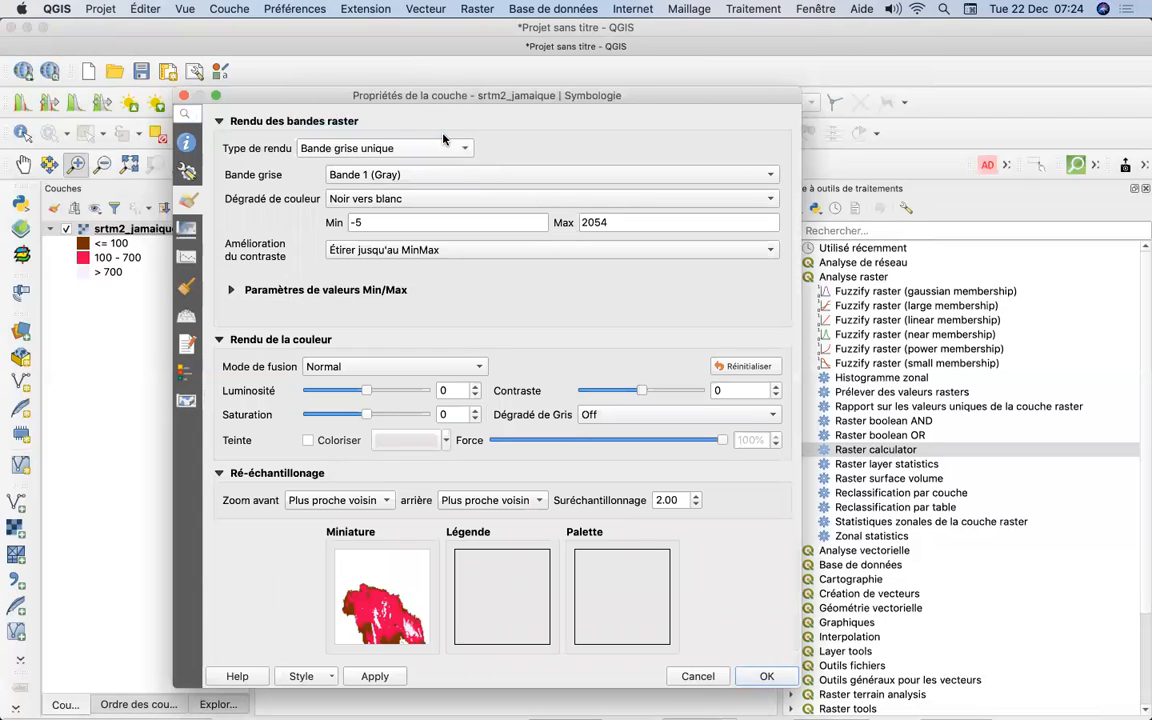
left_click(422, 176)
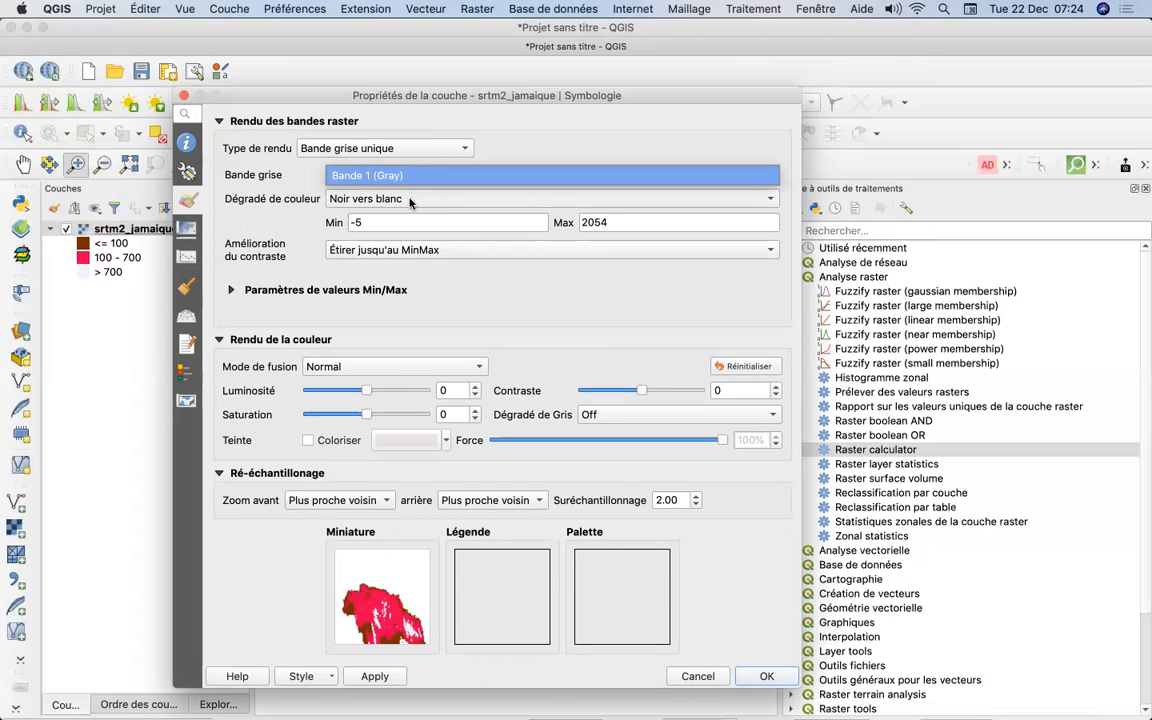
left_click(409, 201)
left_click(409, 199)
left_click(400, 217)
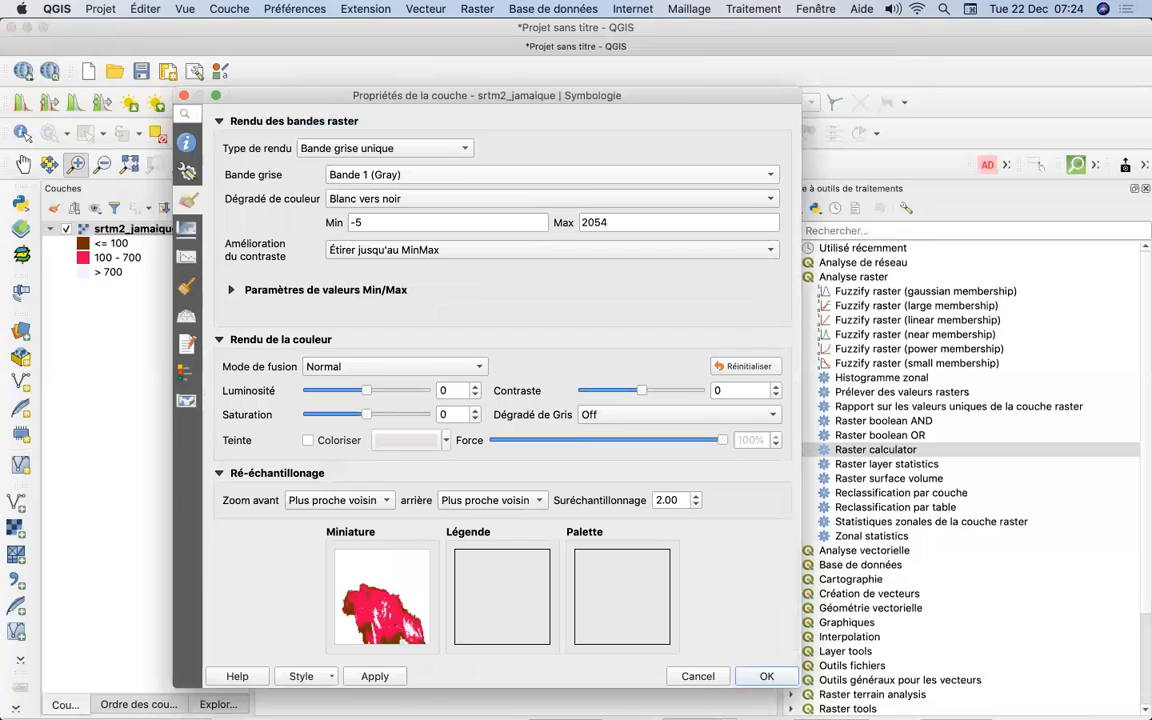
left_click(375, 677)
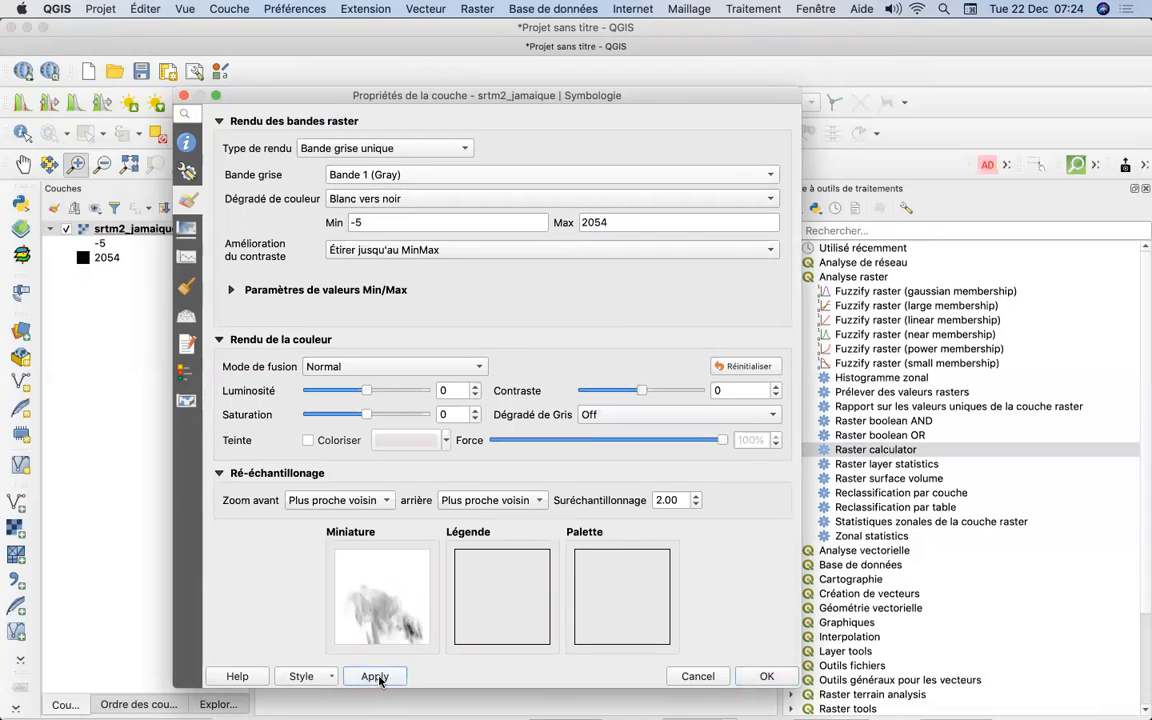
left_click(766, 676)
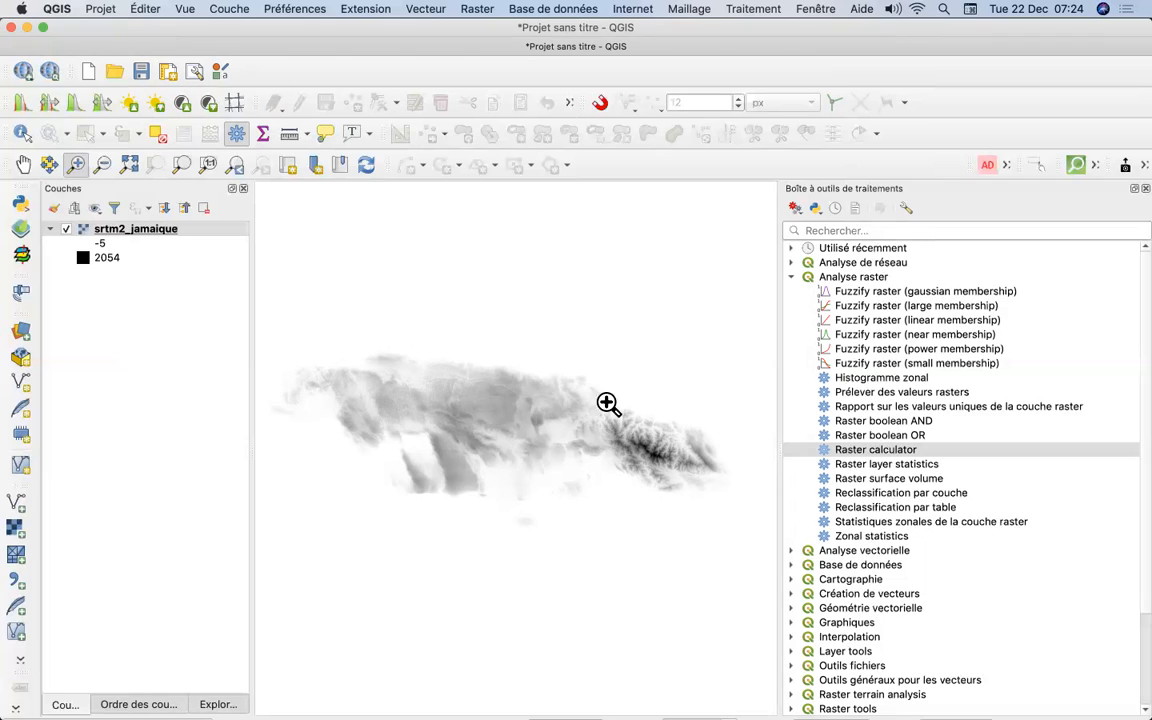
Open the GDAL raster extraction Contour algorithm for srtm2_jamaique and set the contour interval to 100
left_click(140, 228)
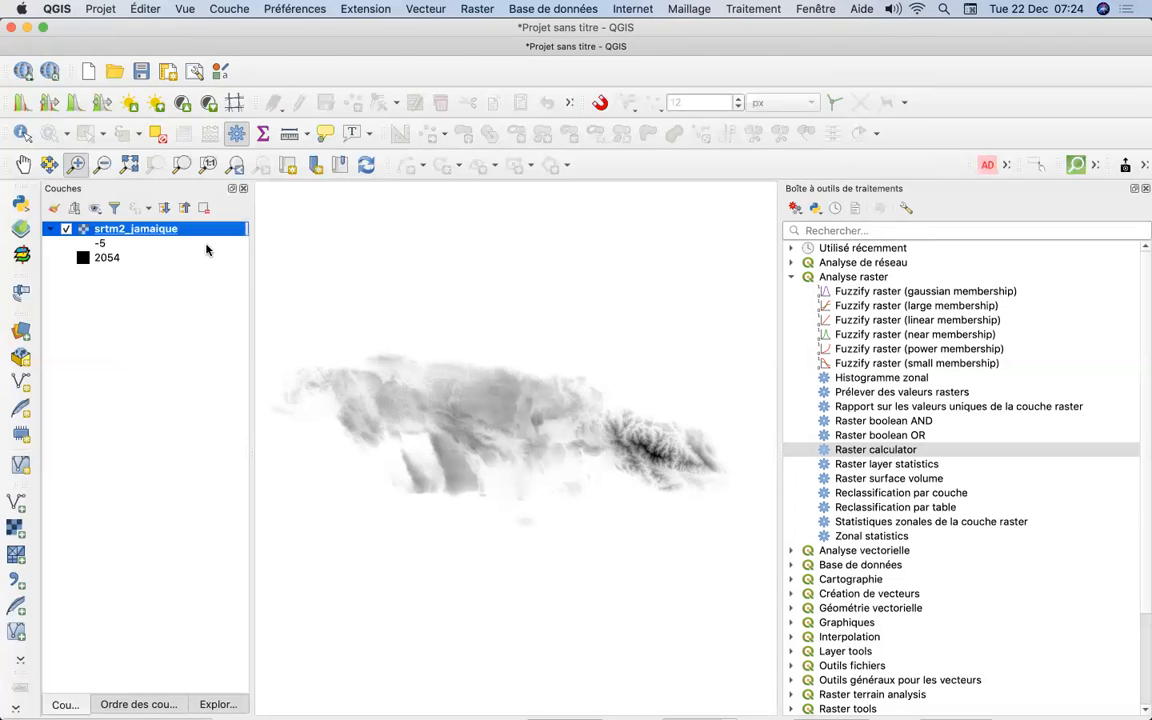
left_click(791, 277)
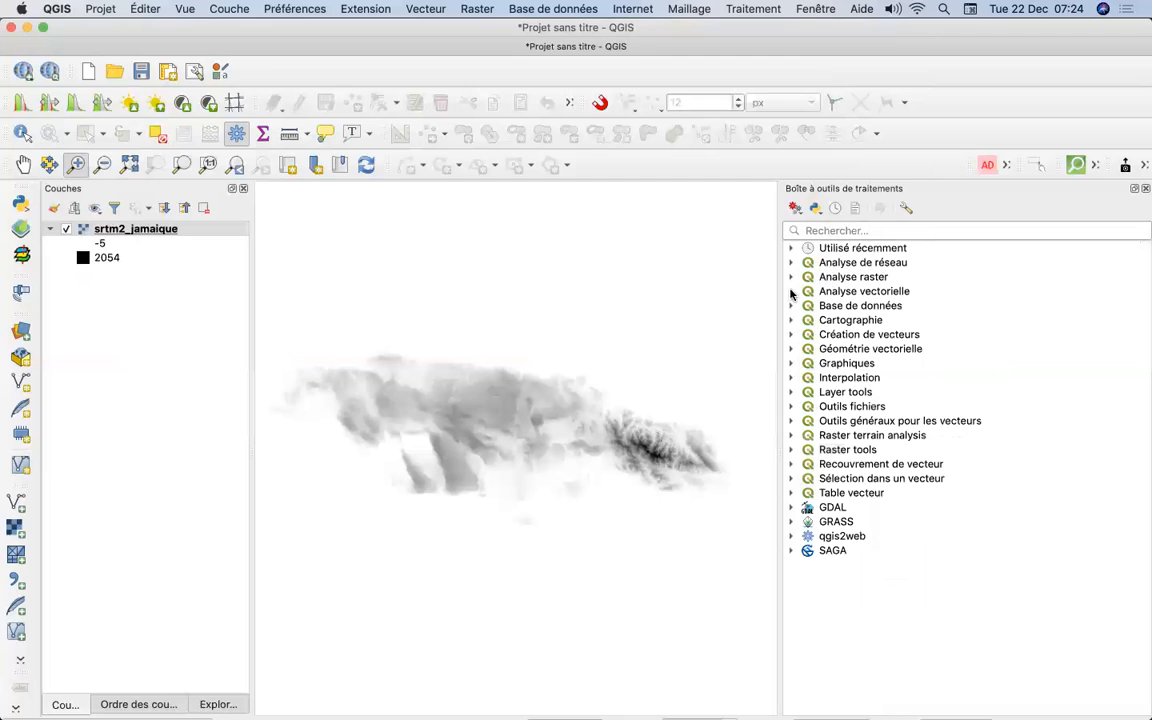
left_click(790, 507)
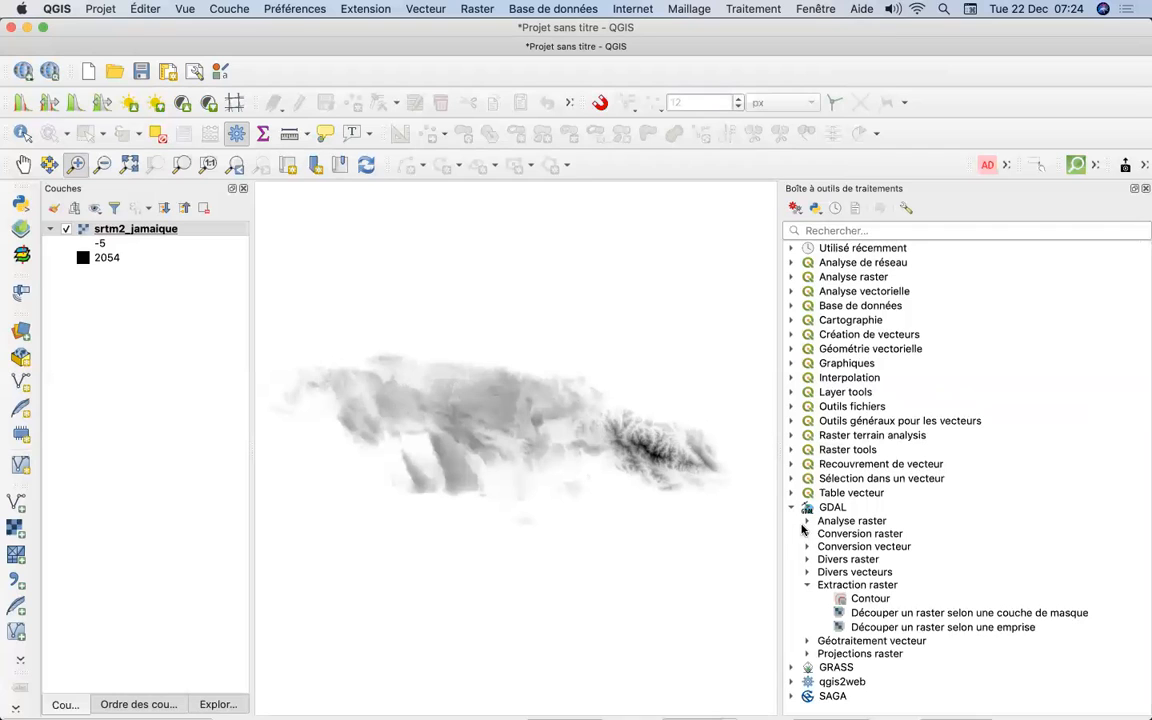
double_click(868, 598)
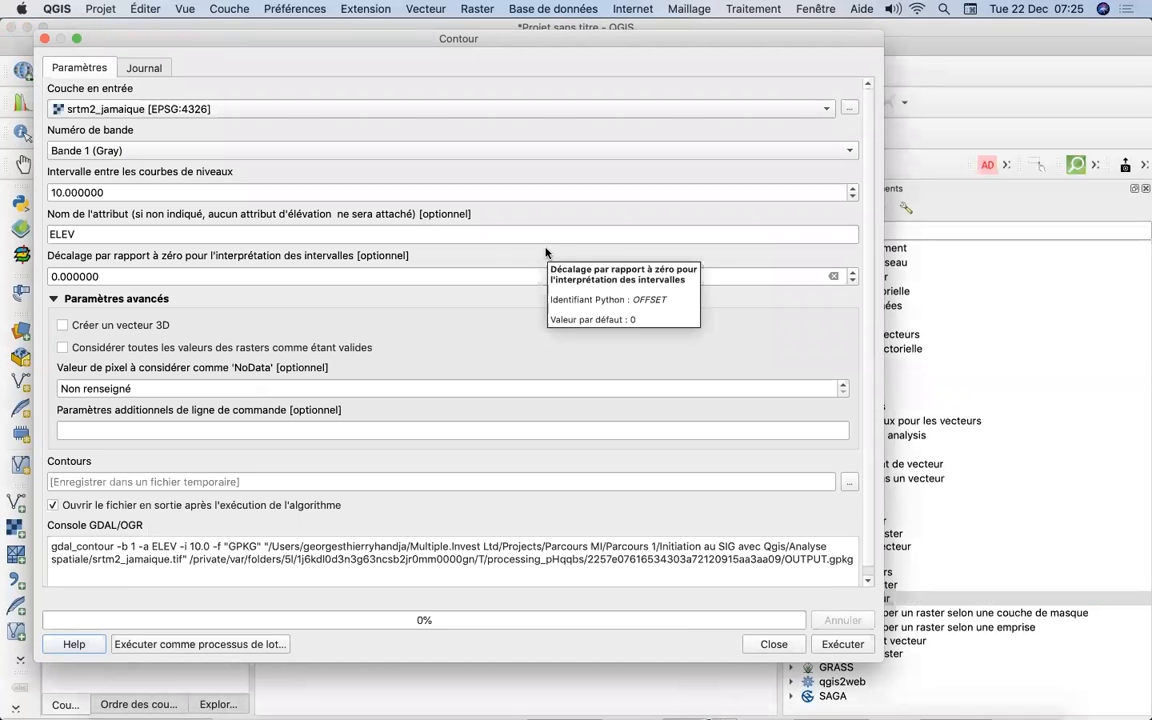
left_click(61, 193)
type("0")
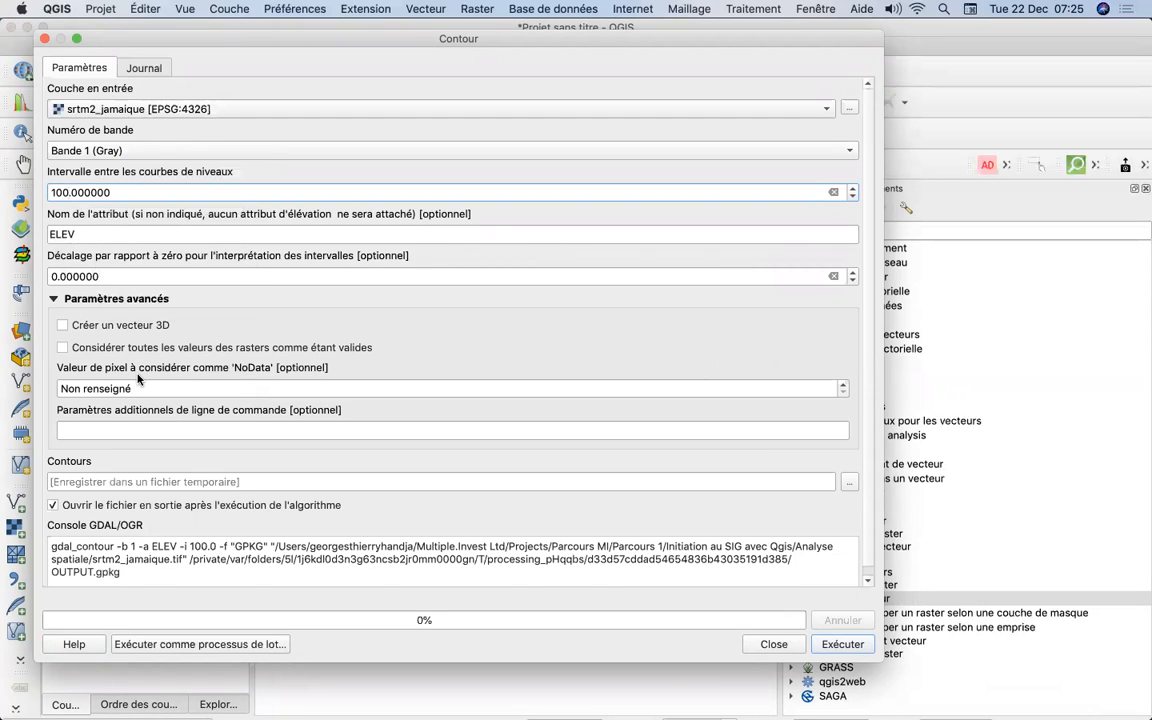
Run the Contour algorithm on srtm2_jamaique with the output saved to a temporary file, and close its dialog
scroll(139, 379, "down", 1)
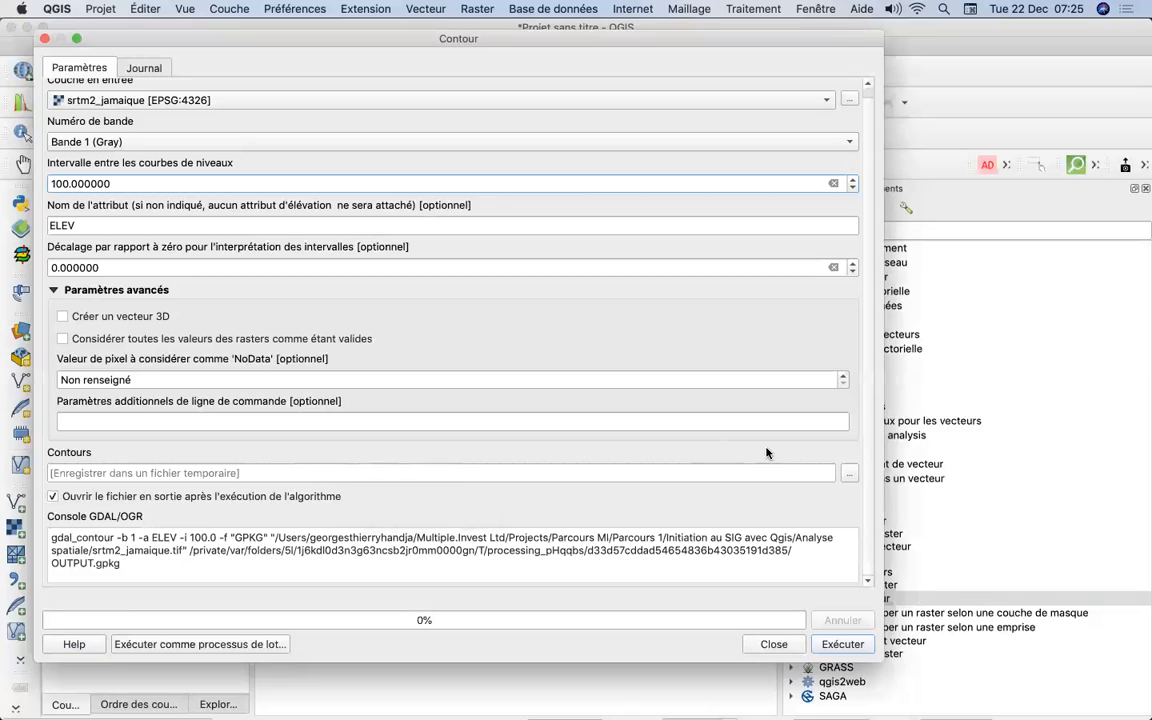
left_click(849, 477)
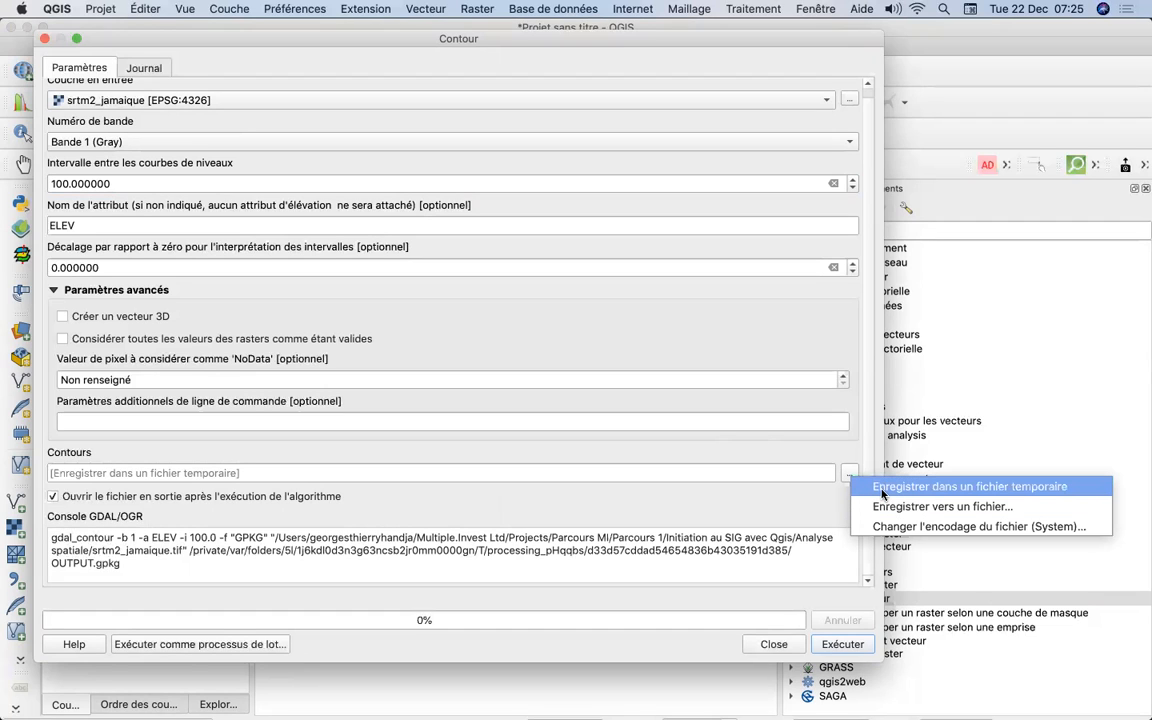
left_click(882, 490)
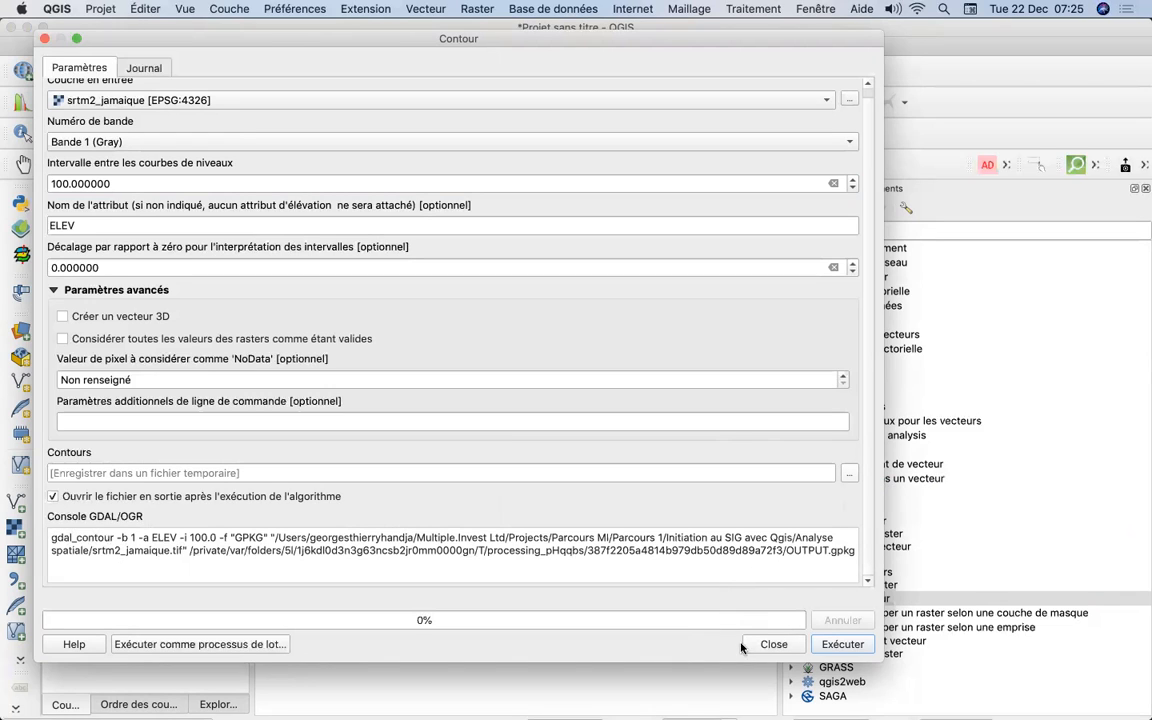
left_click(840, 645)
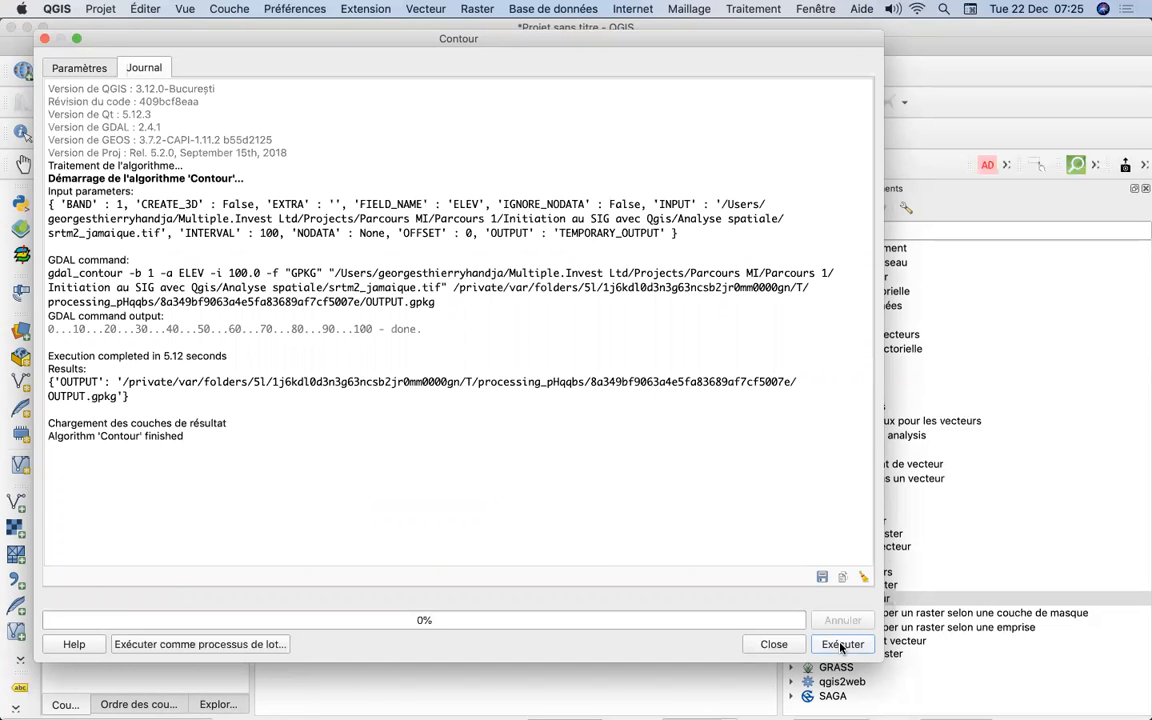
left_click(773, 645)
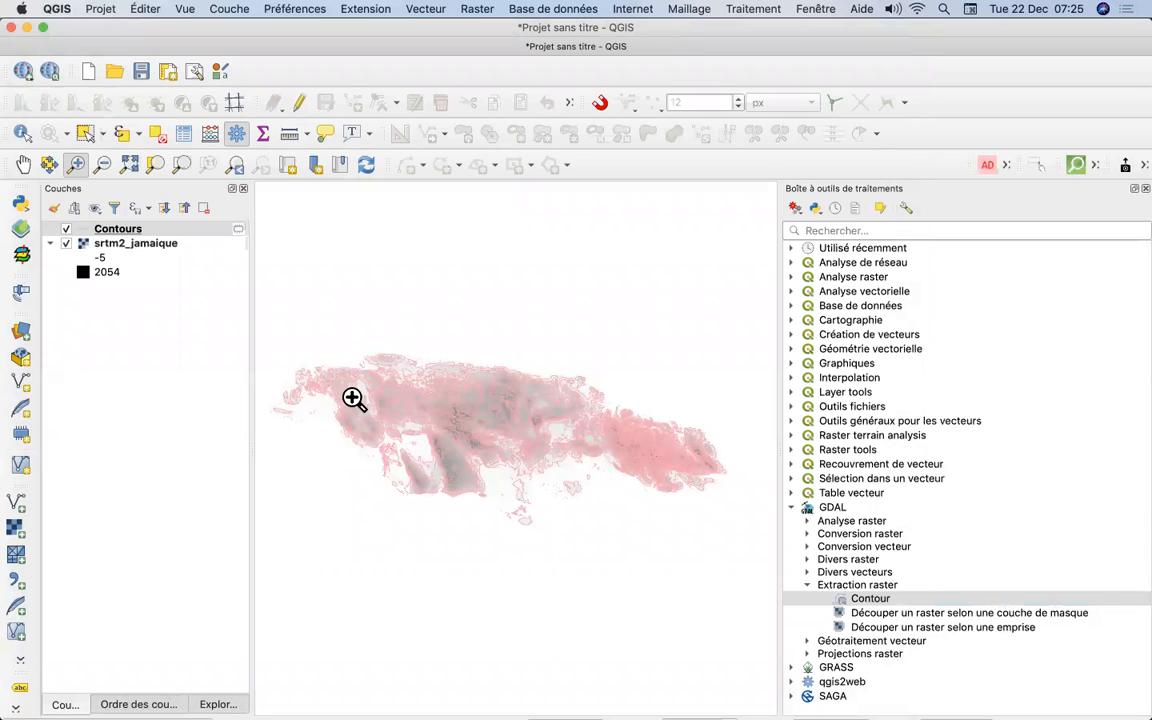
Hide the srtm2_jamaique raster so that only the Contours layer is displayed on the map
left_click_drag(304, 346, 720, 557)
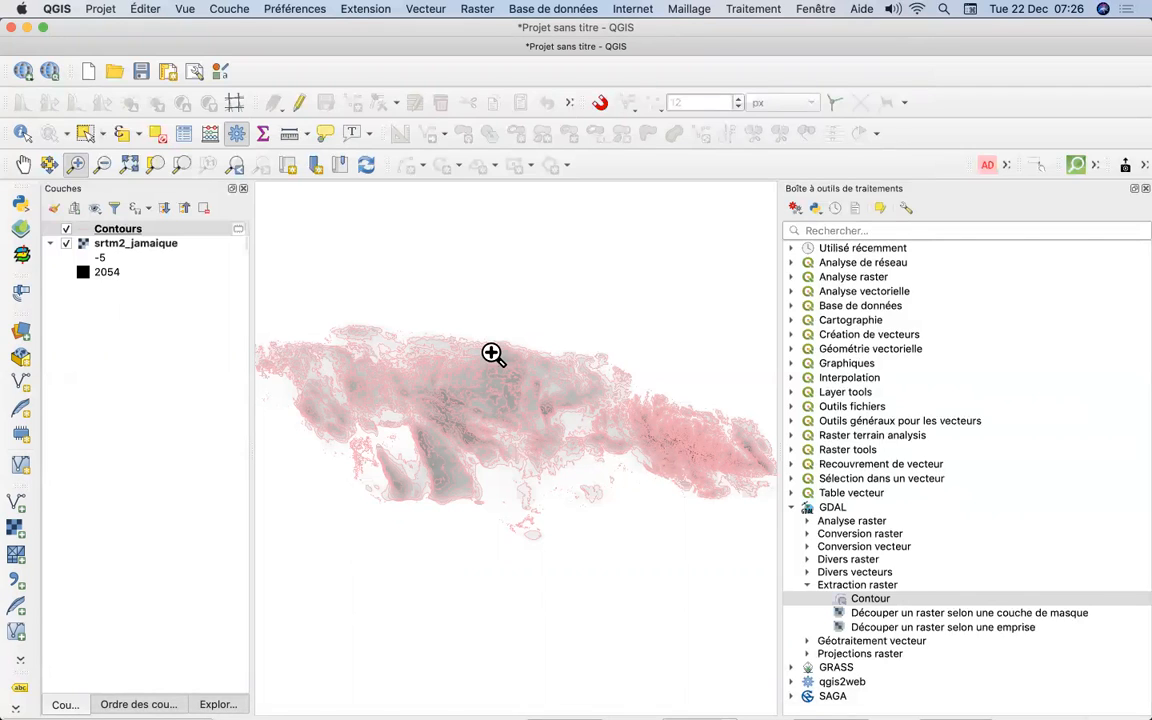
left_click(66, 244)
left_click(66, 244)
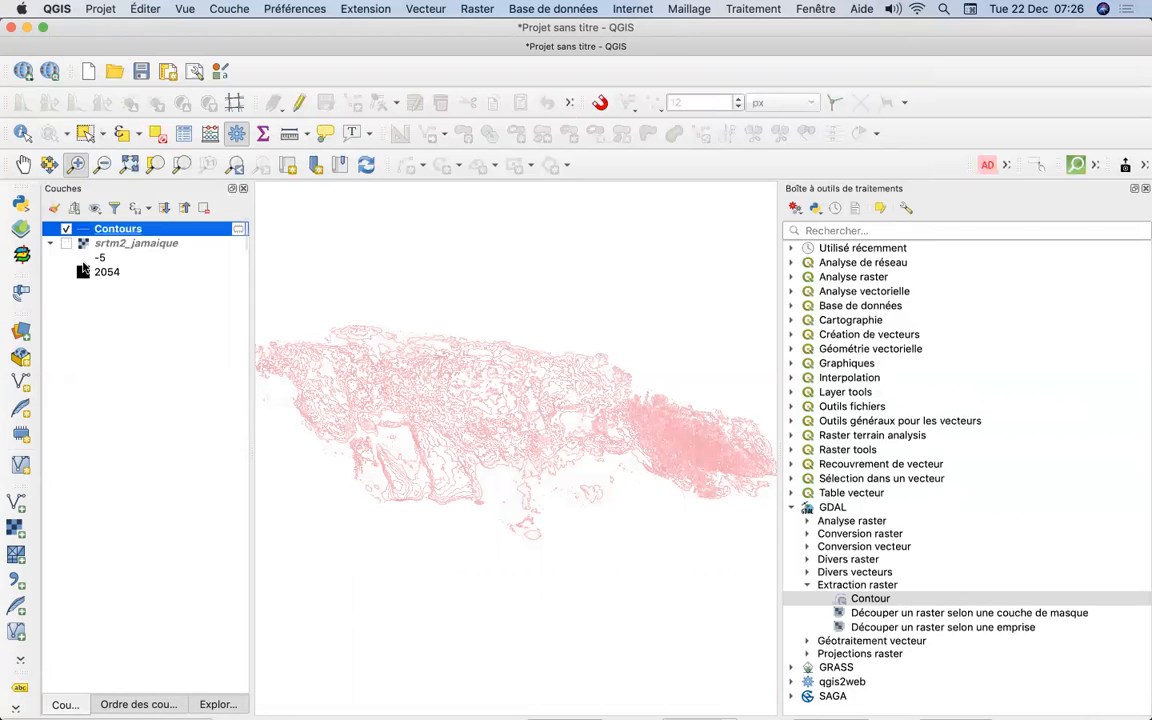
left_click(490, 423)
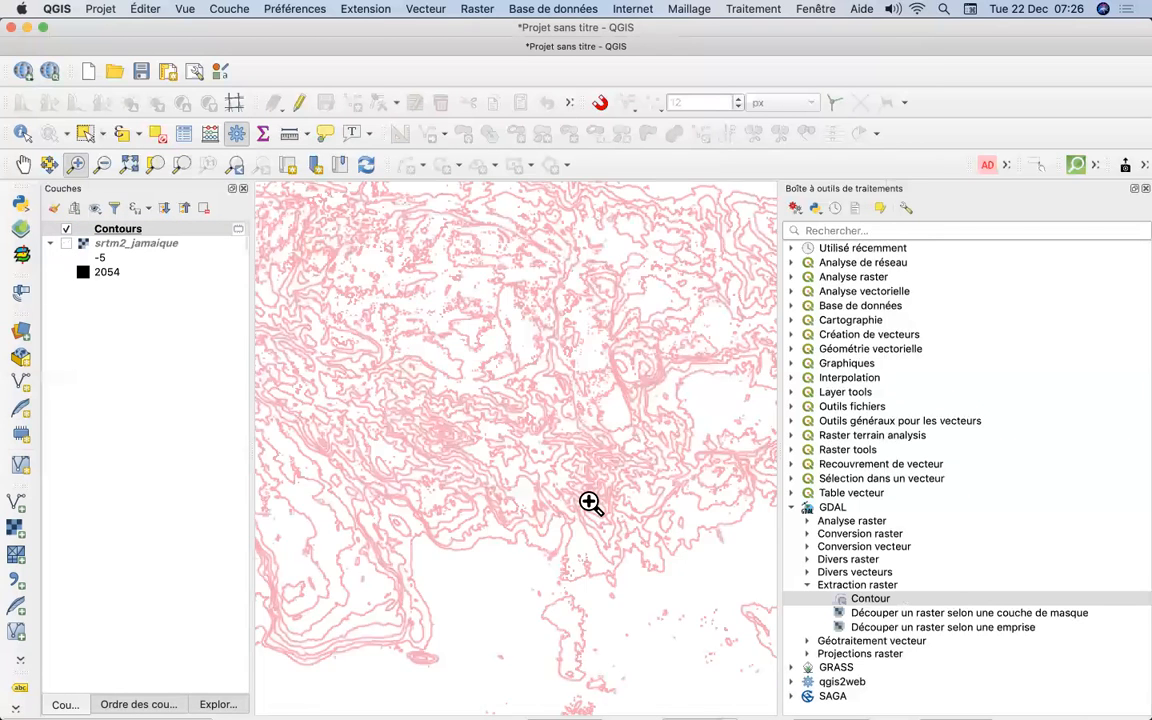
Change the Contours layer's line colour to green, rgb(158, 181, 123), keeping the single symbol style
left_click(128, 233)
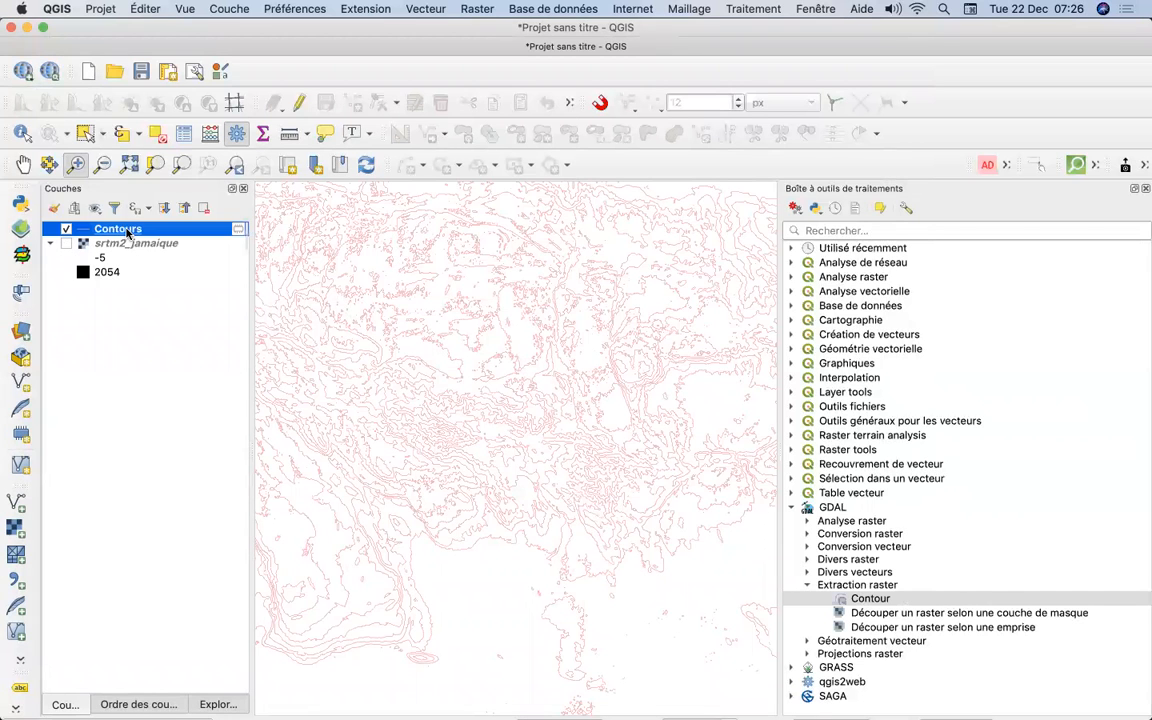
double_click(128, 233)
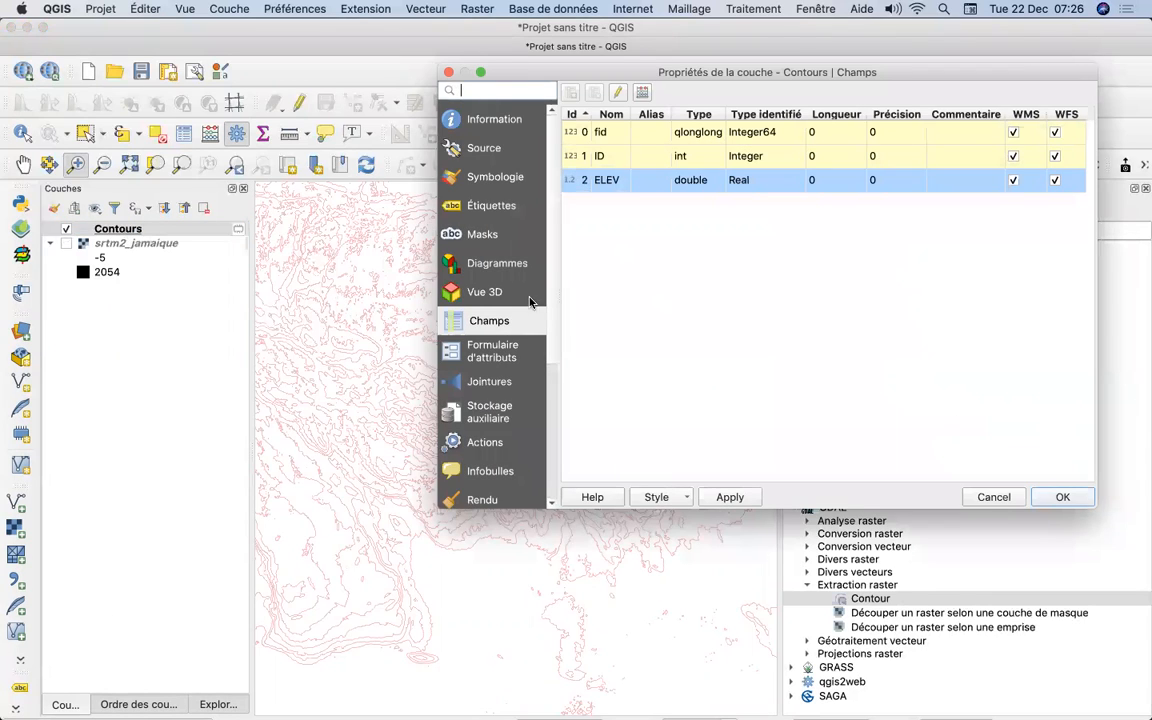
left_click(495, 179)
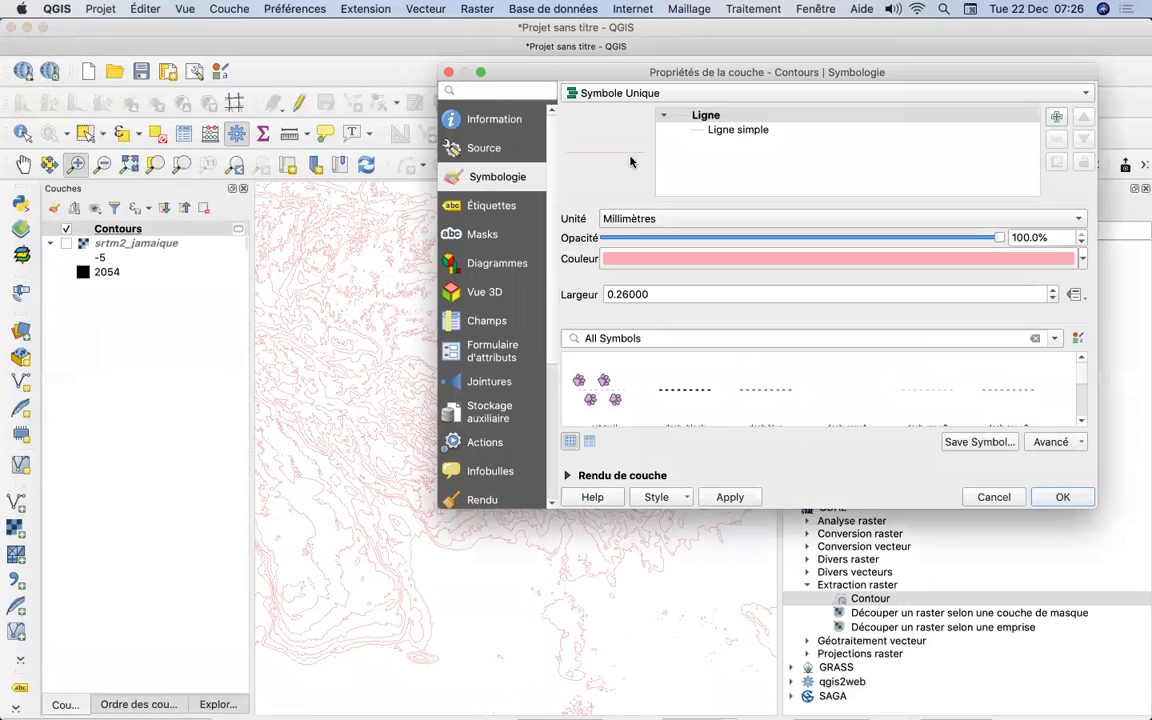
left_click(741, 262)
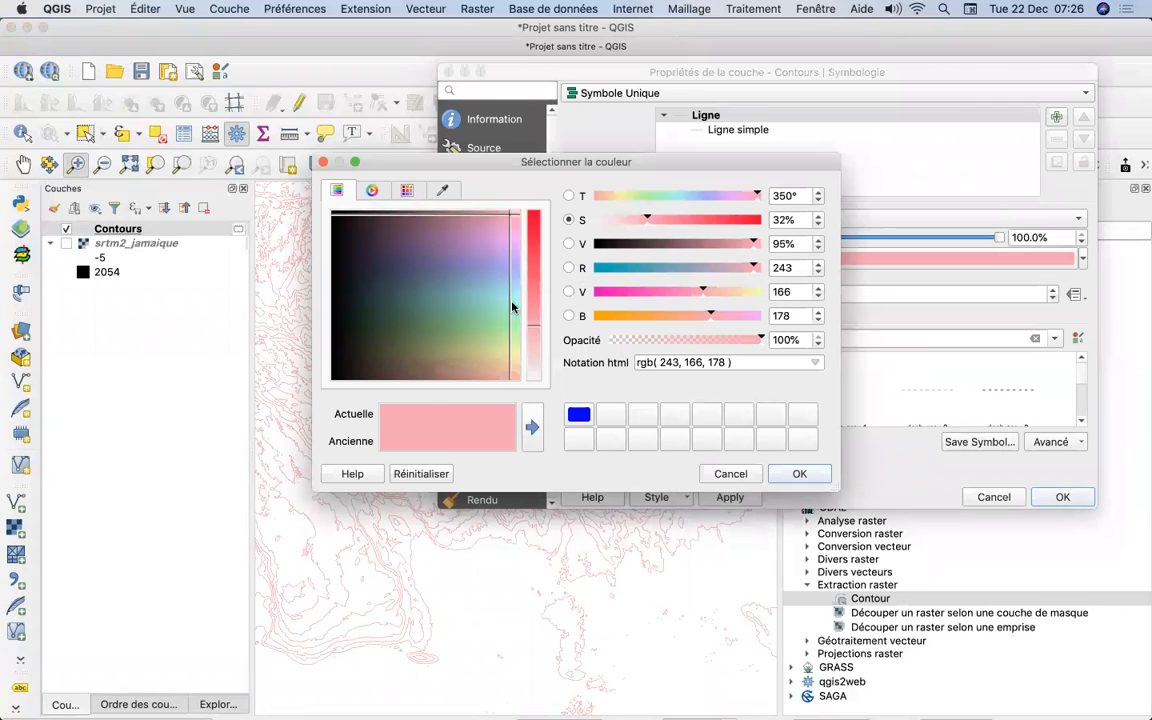
left_click(440, 348)
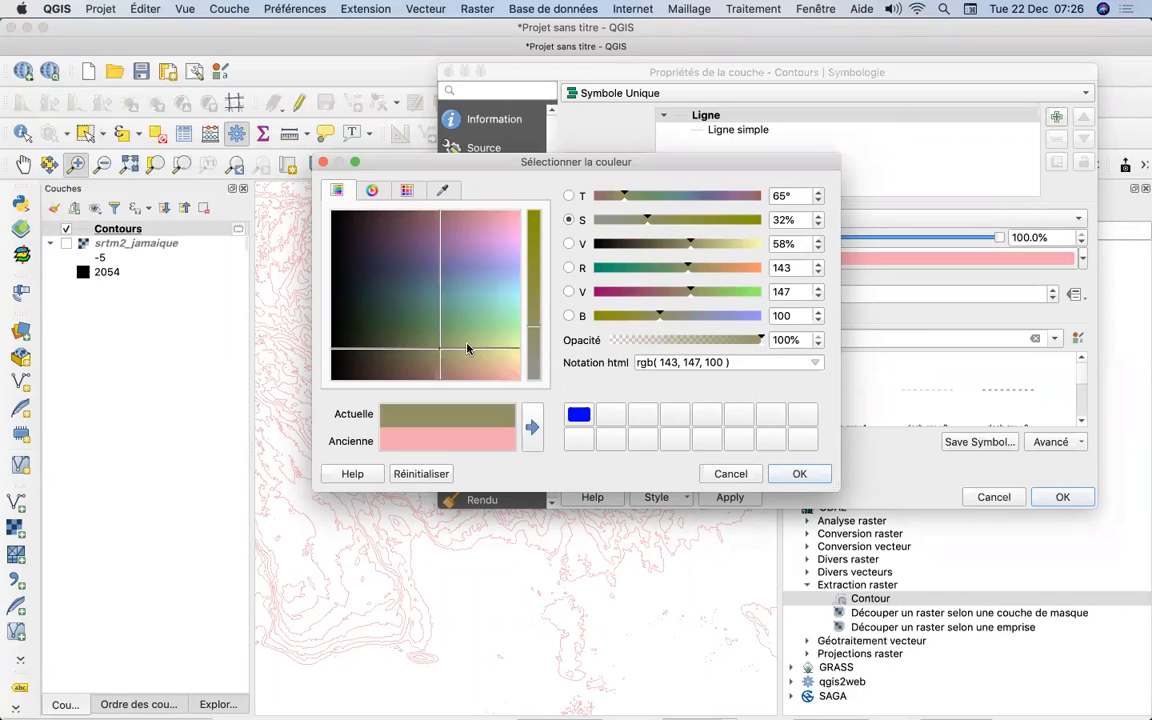
left_click(463, 340)
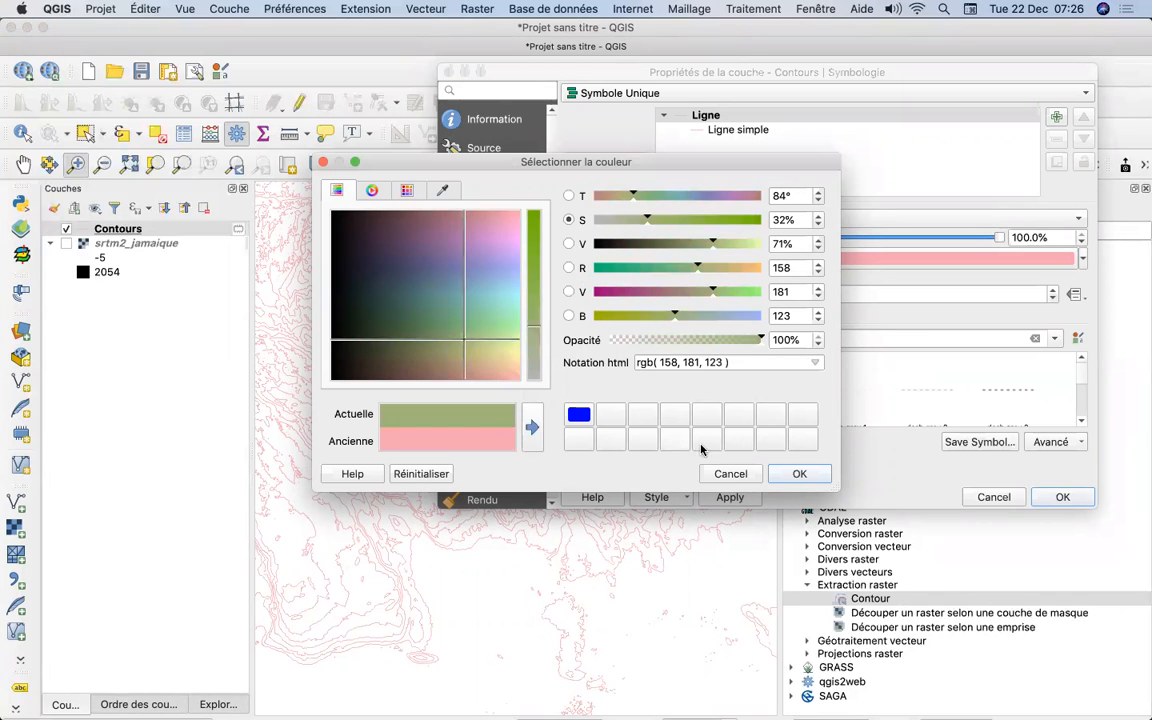
left_click(800, 475)
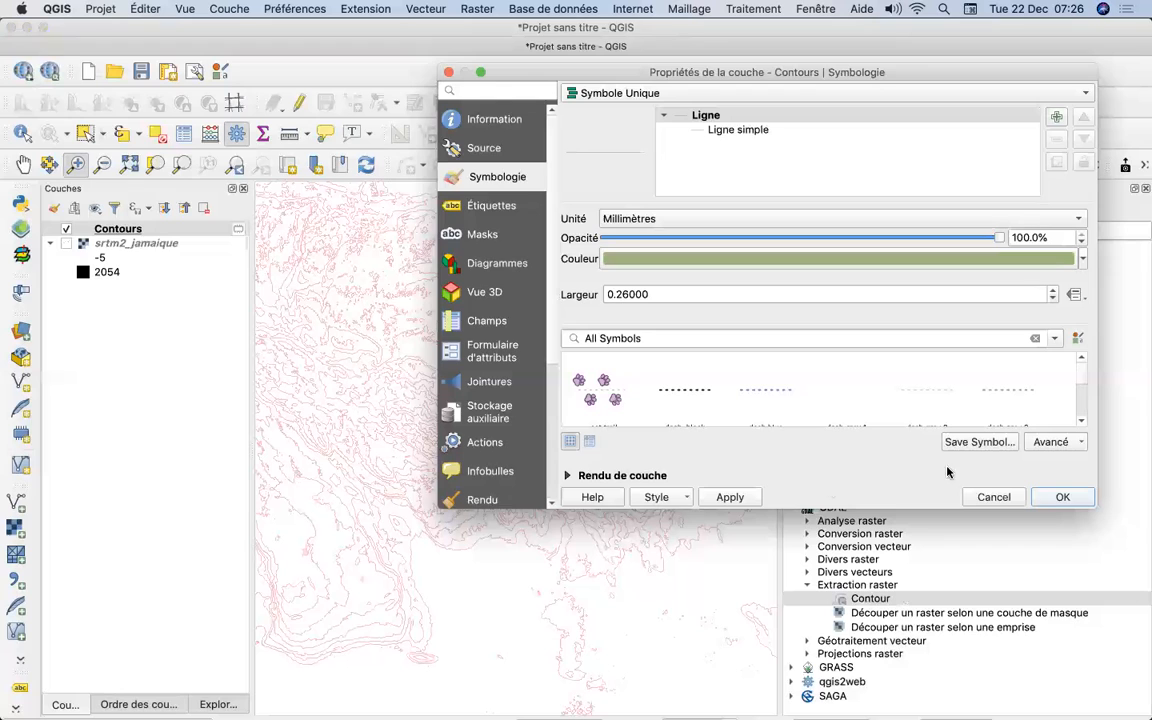
left_click(720, 498)
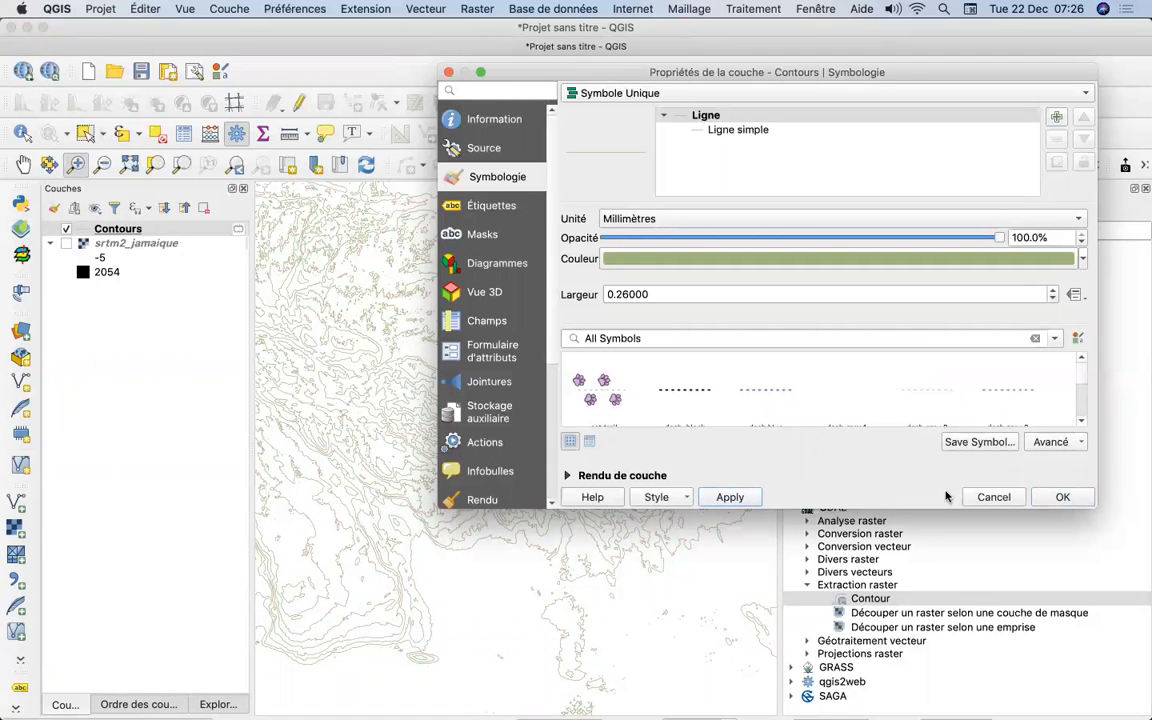
left_click(1064, 497)
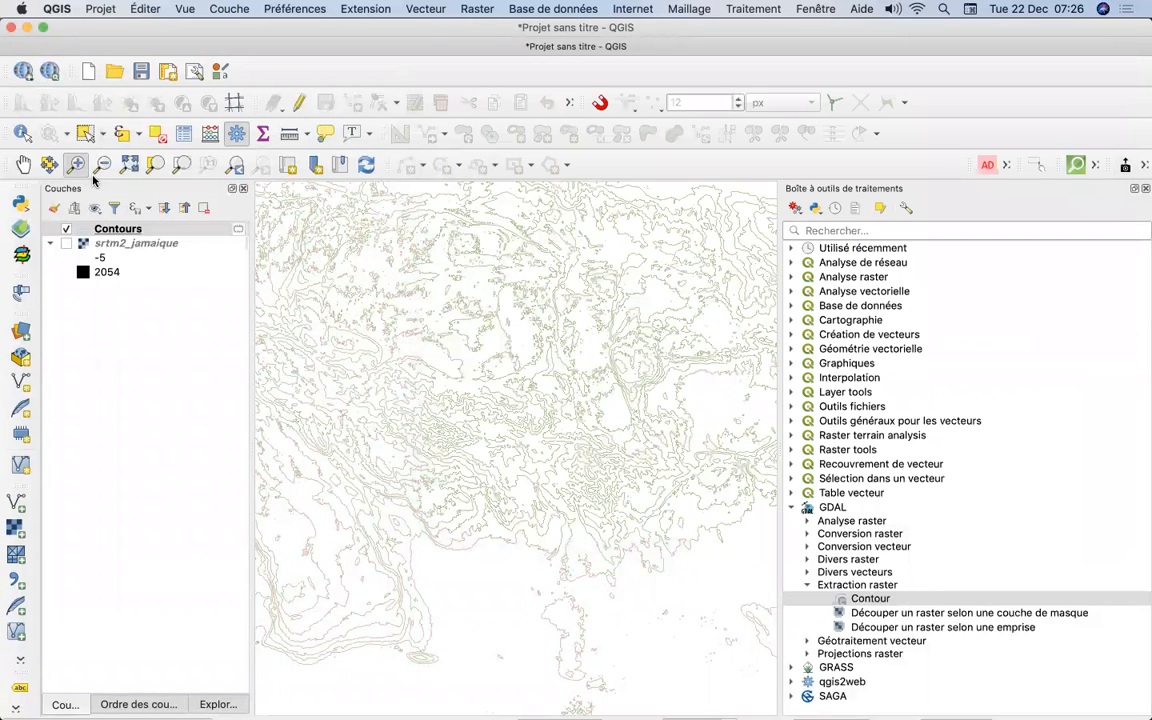
Examine the ELEV values in the attribute table of the Contours layer
left_click_drag(371, 367, 520, 532)
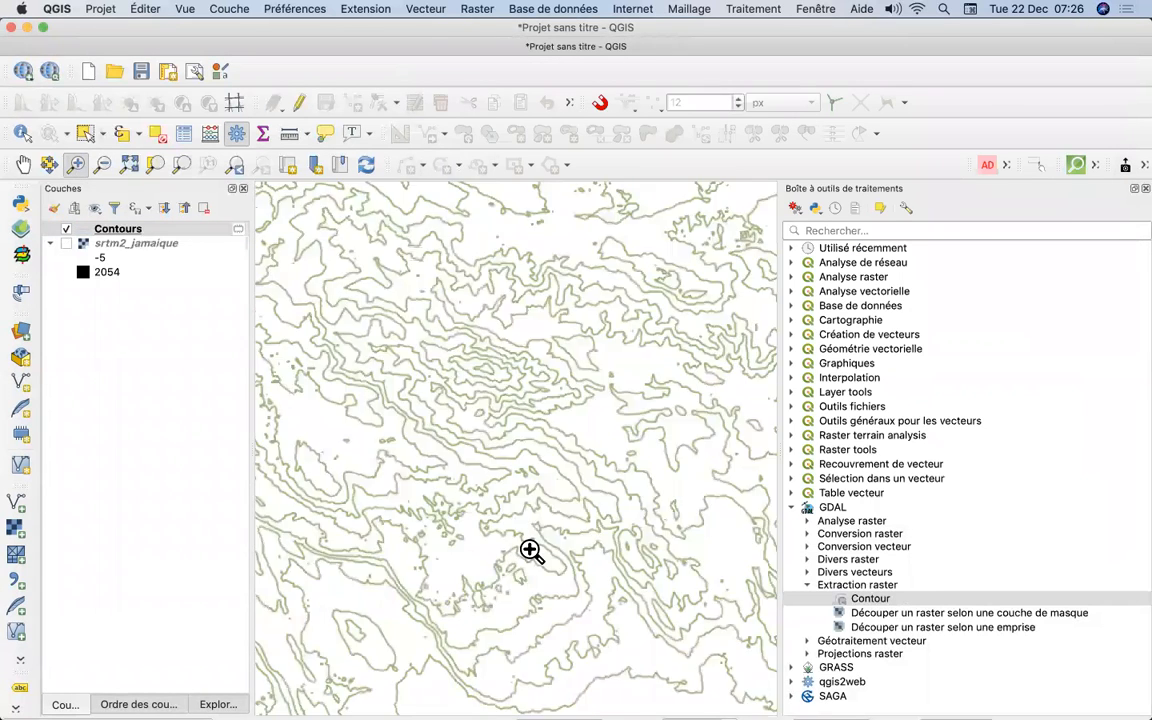
left_click_drag(480, 438, 643, 593)
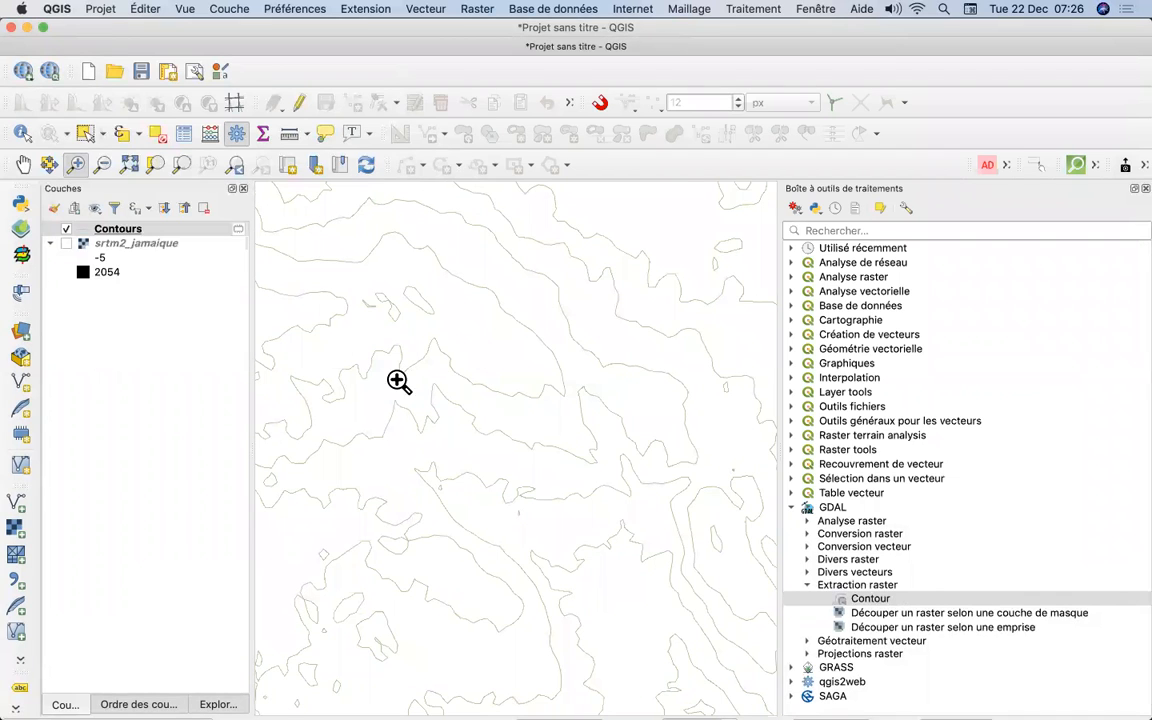
left_click(118, 229)
left_click(183, 132)
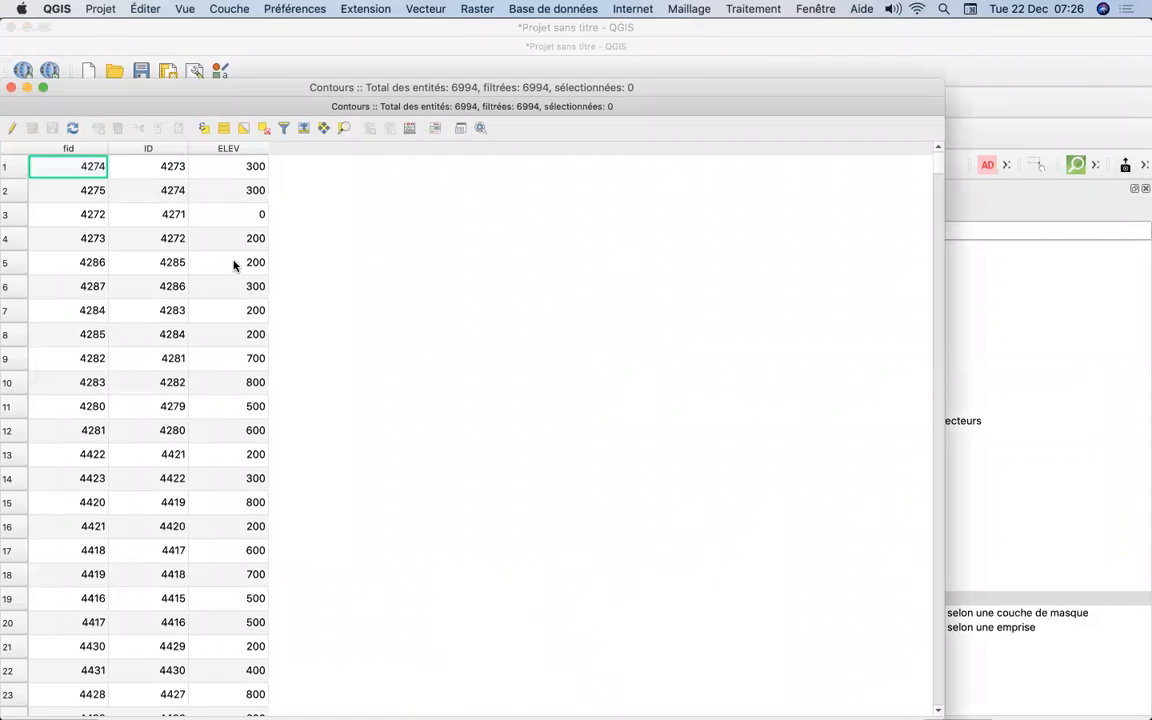
scroll(224, 445, "down", 3)
scroll(224, 445, "up", 3)
left_click(11, 89)
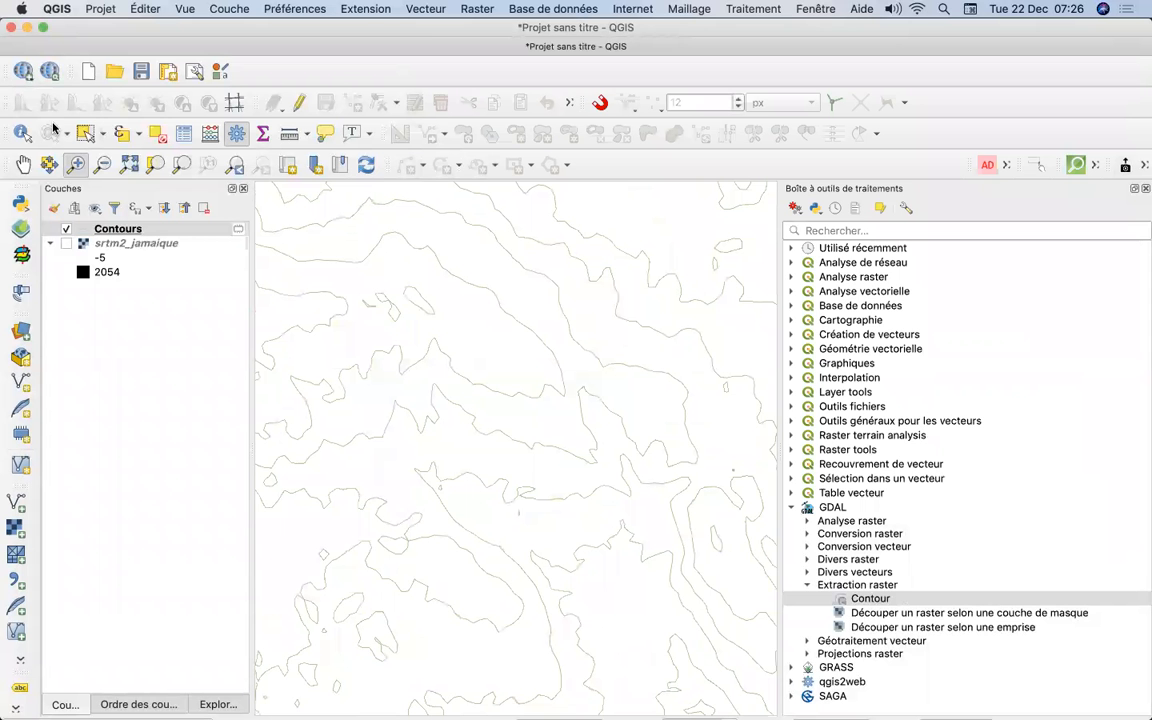
Label the Contours layer with Single Labels using the ELEV field as the value
double_click(163, 233)
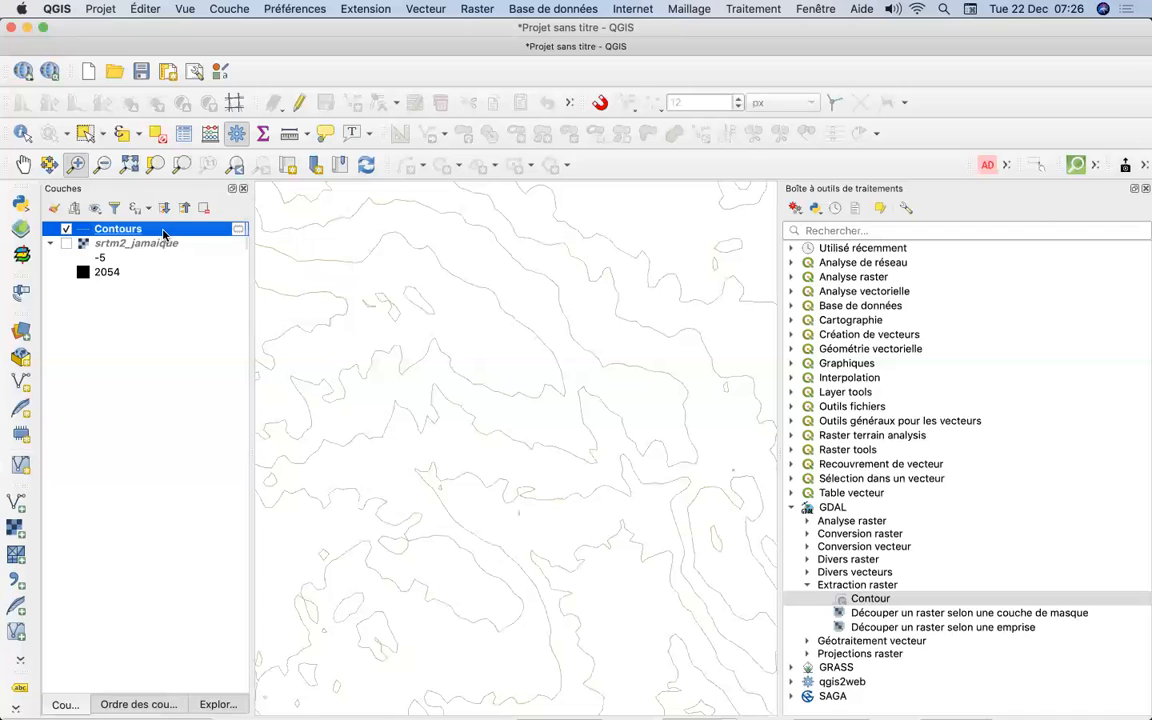
left_click(452, 205)
left_click(615, 94)
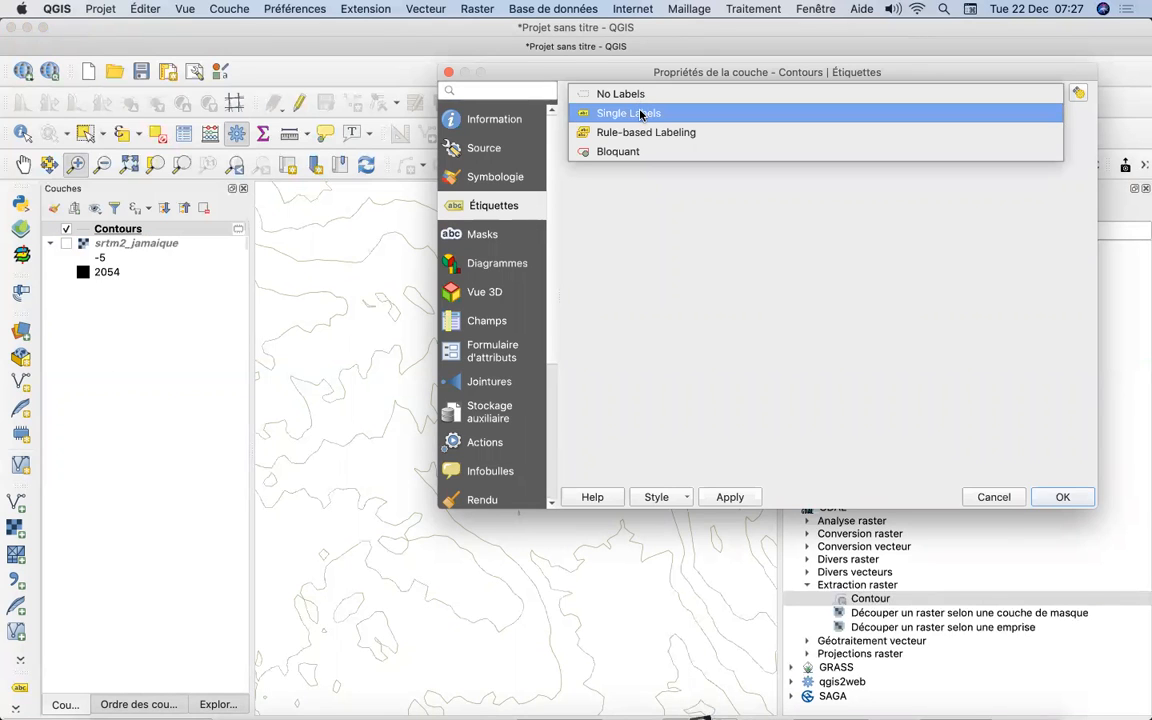
left_click(638, 113)
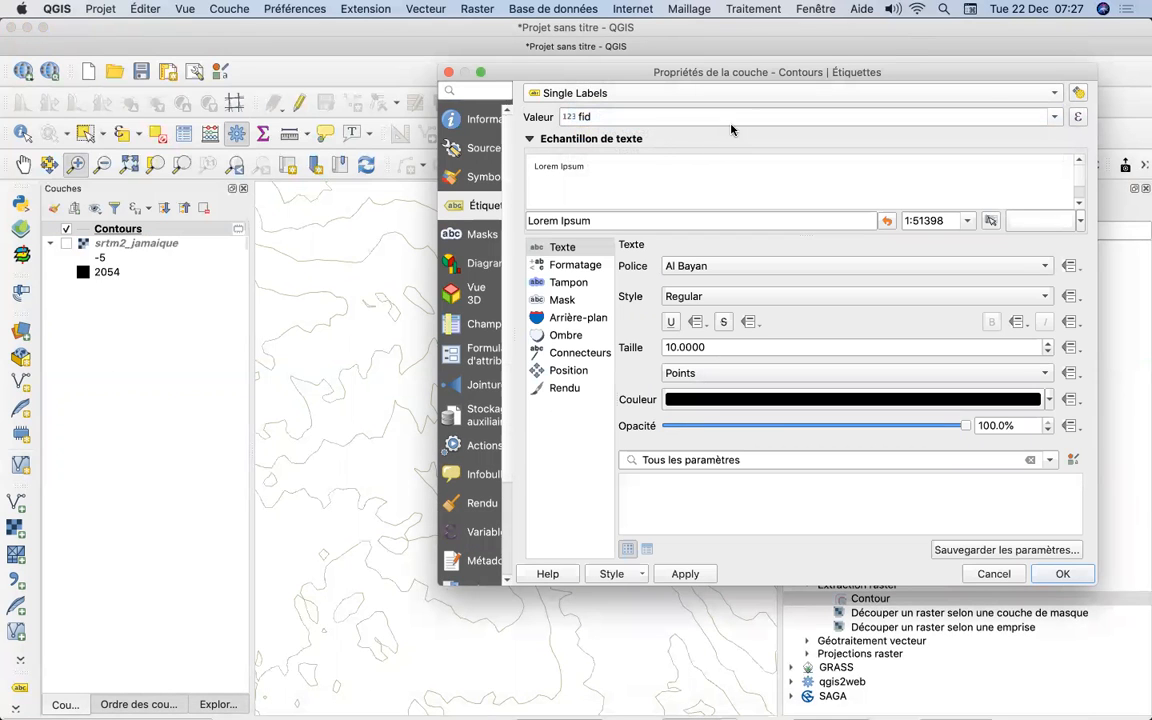
left_click(950, 113)
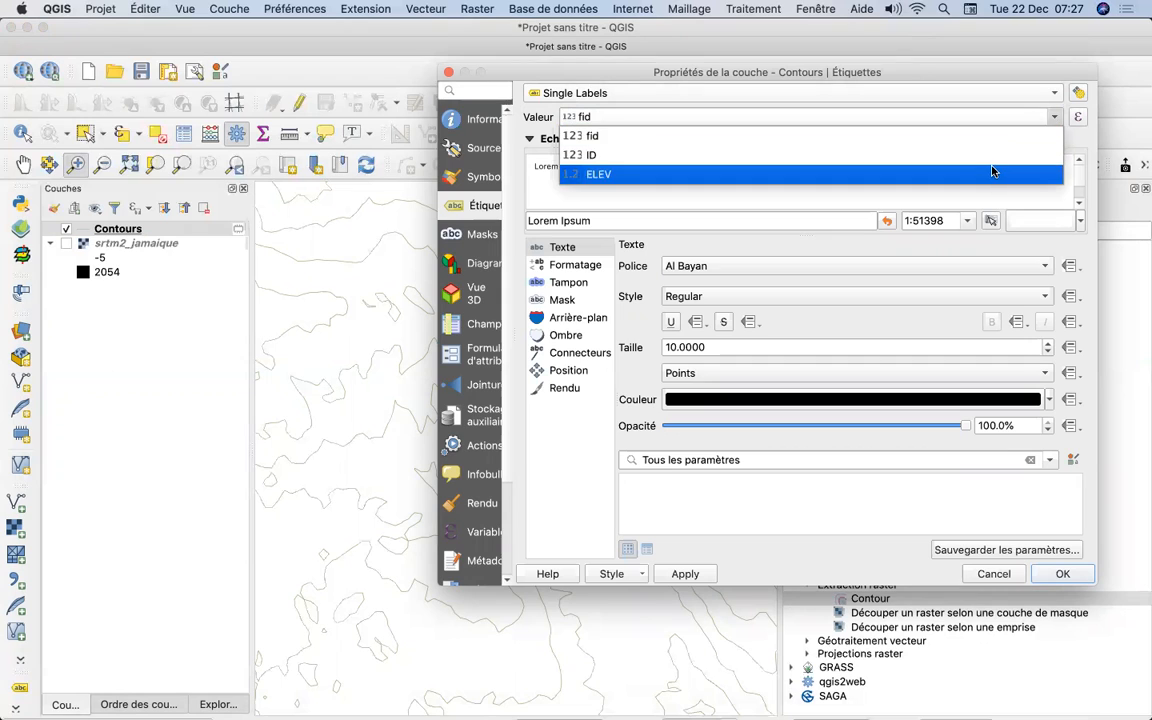
left_click(992, 173)
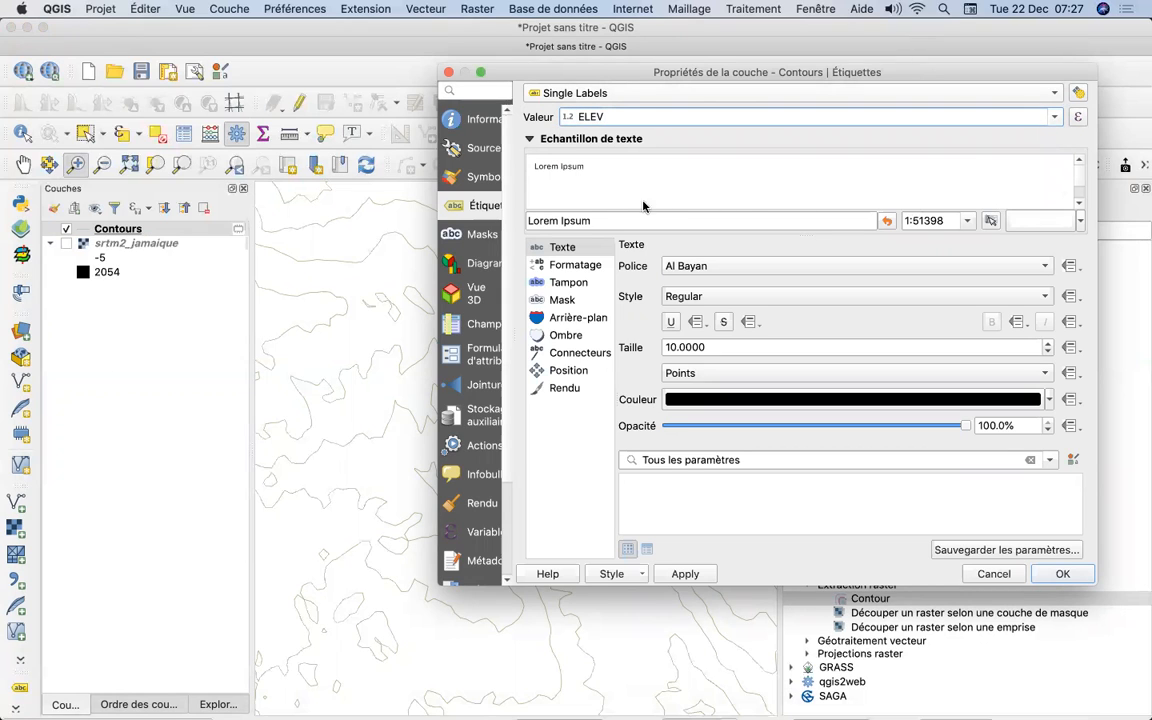
left_click(1062, 576)
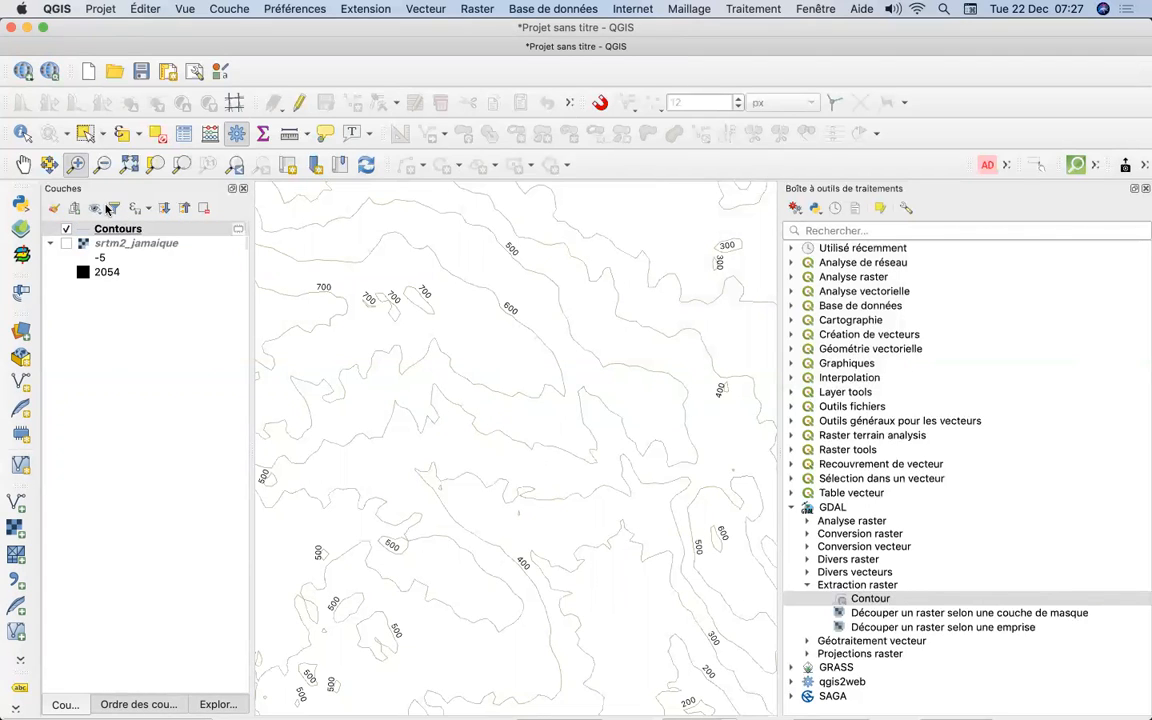
Set the text size of the Contours layer's elevation labels to 8 points
left_click(77, 164)
left_click(102, 164)
left_click(389, 340)
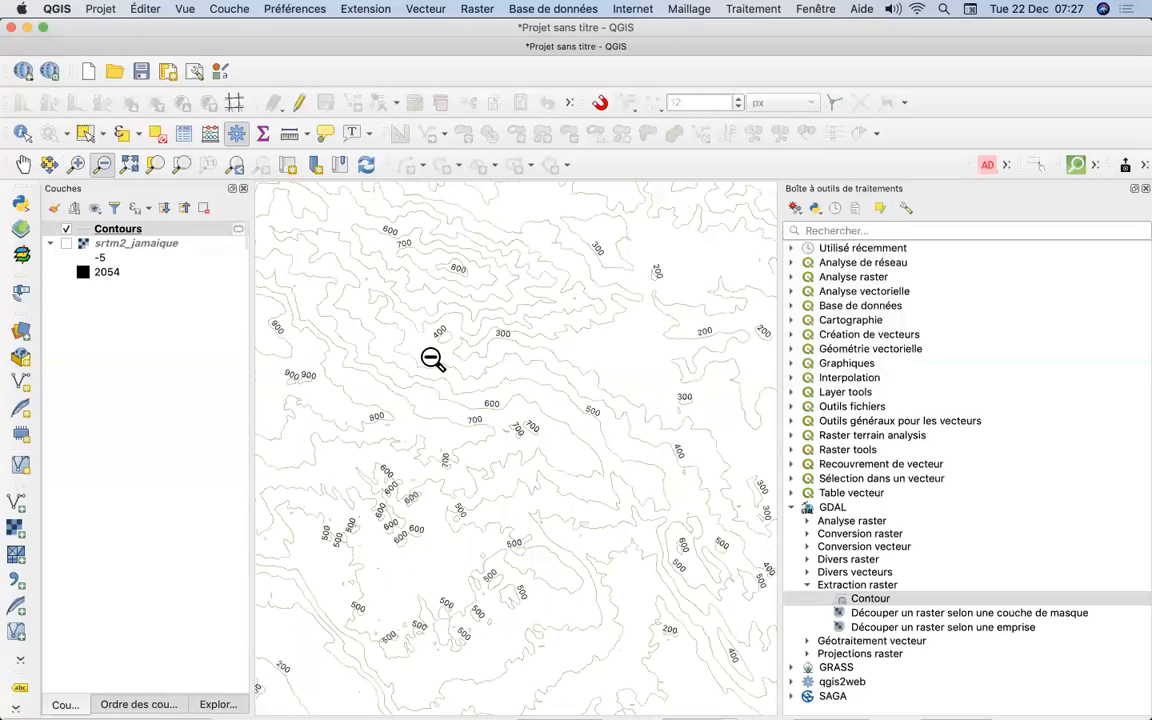
left_click(428, 361)
left_click(428, 361)
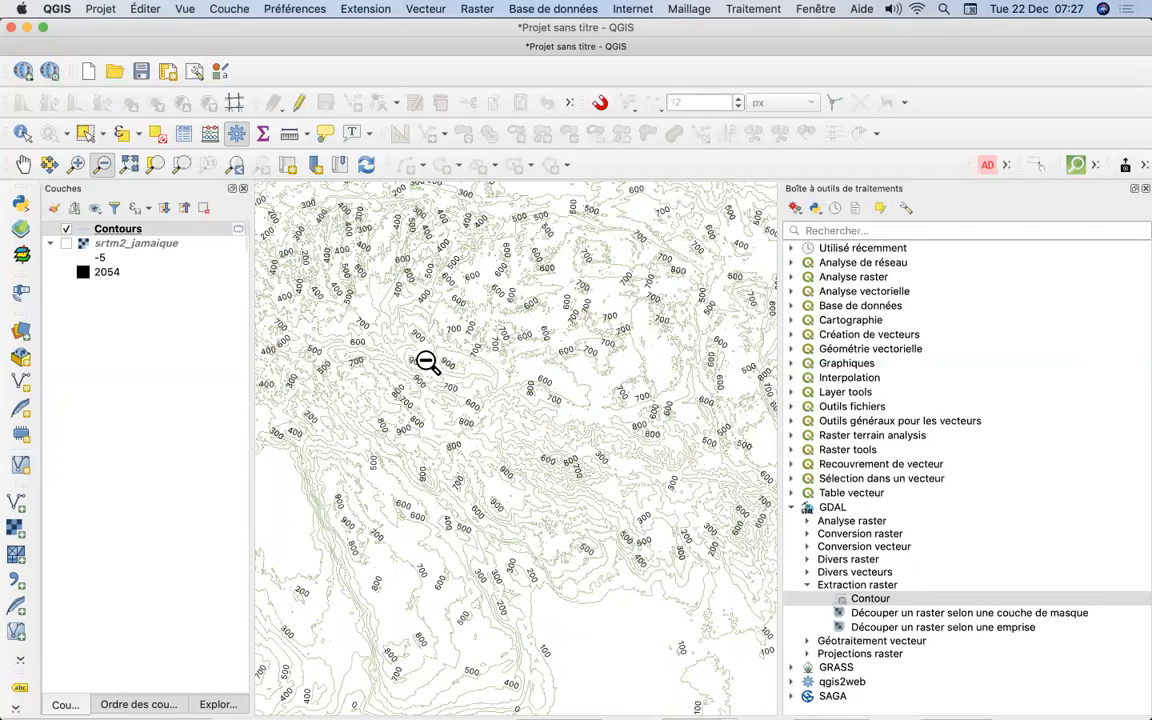
left_click(514, 363)
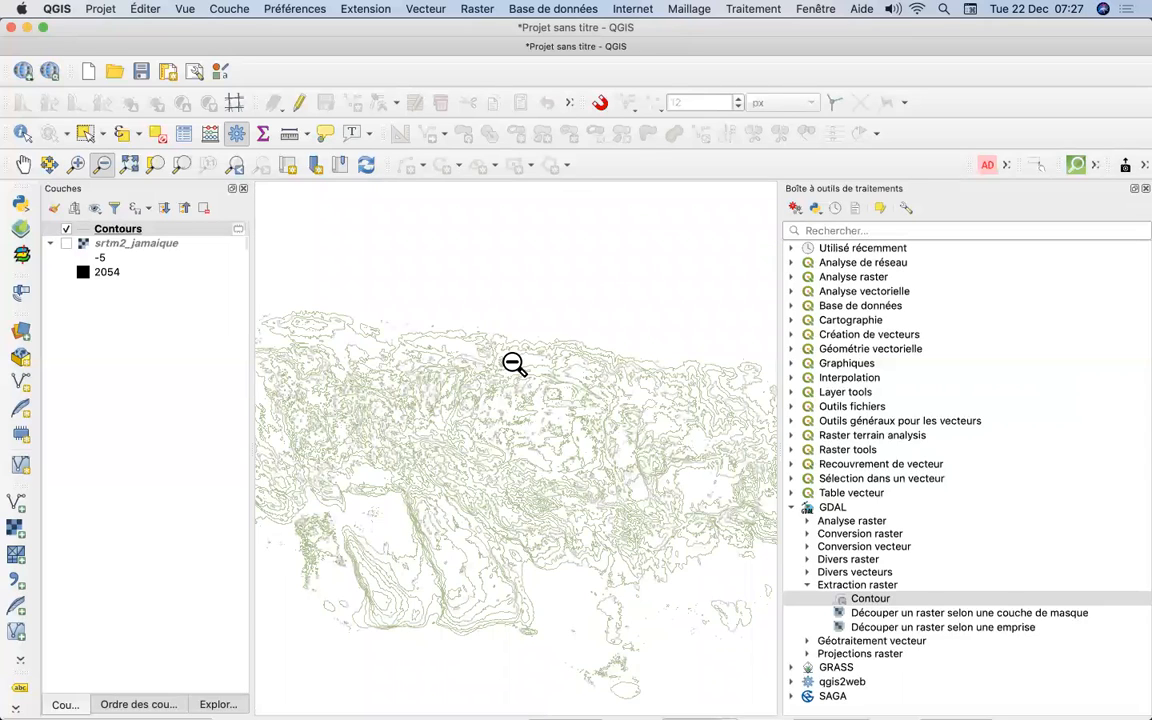
left_click(142, 232)
double_click(142, 232)
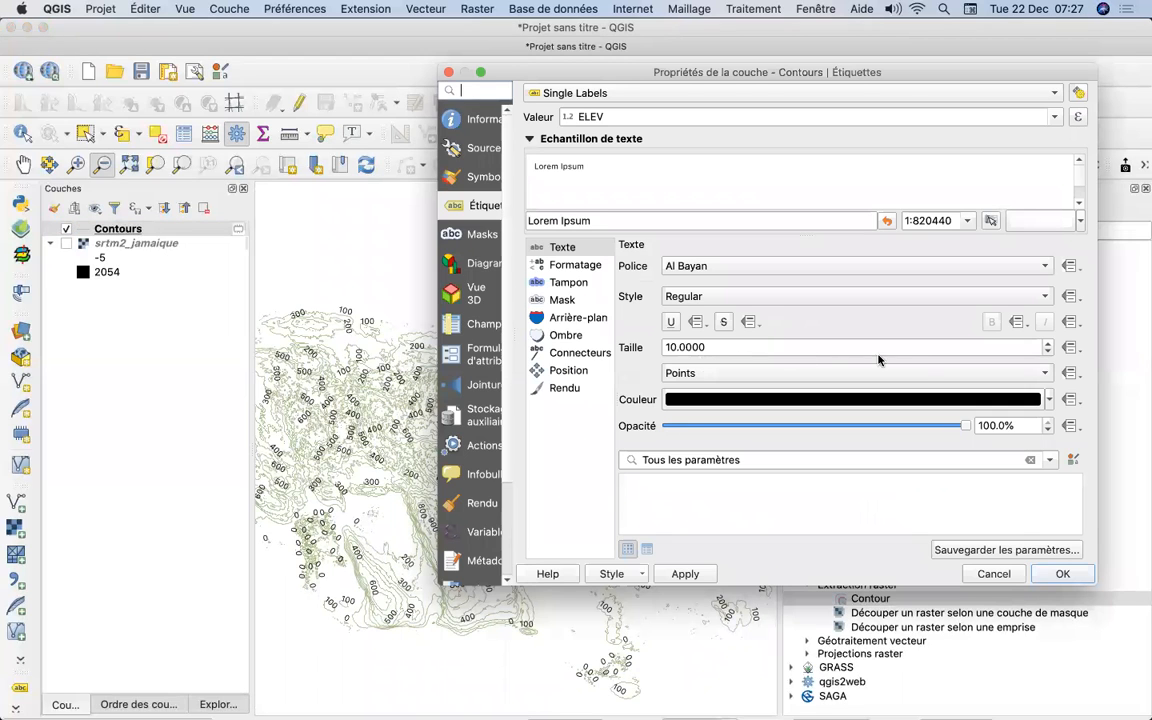
left_click_drag(676, 346, 627, 346)
type("8")
left_click(1063, 574)
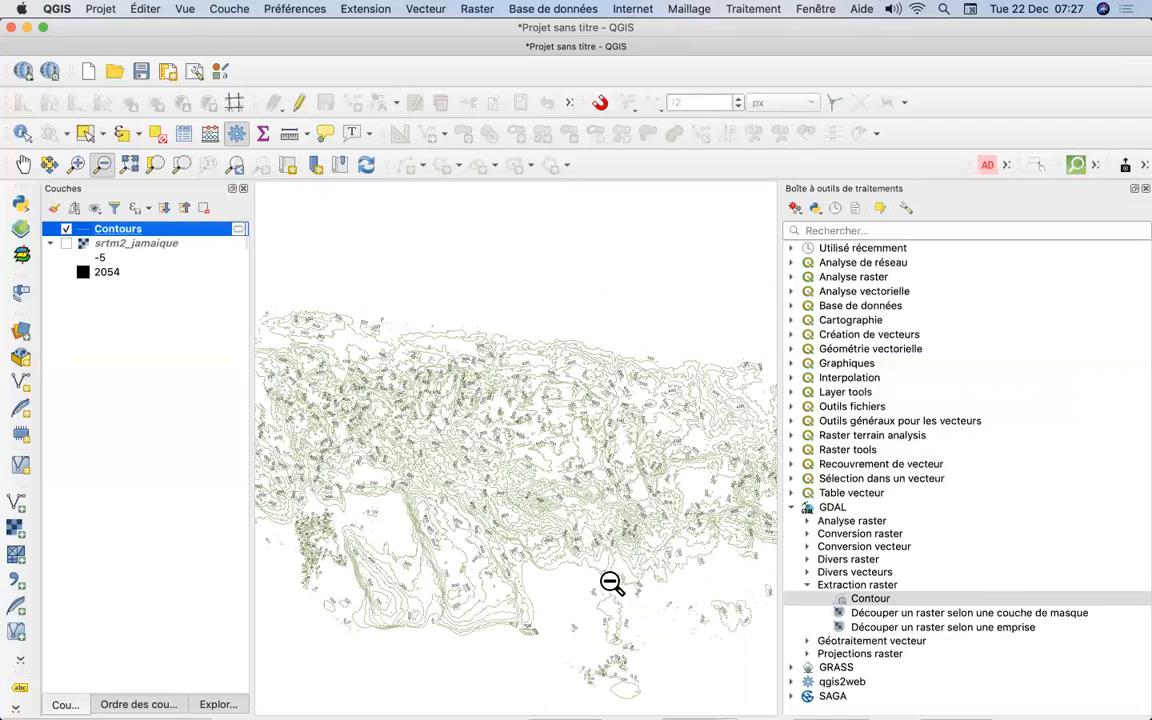
Inspect the resized elevation labels more closely along the island's southern contour lines
left_click(458, 527)
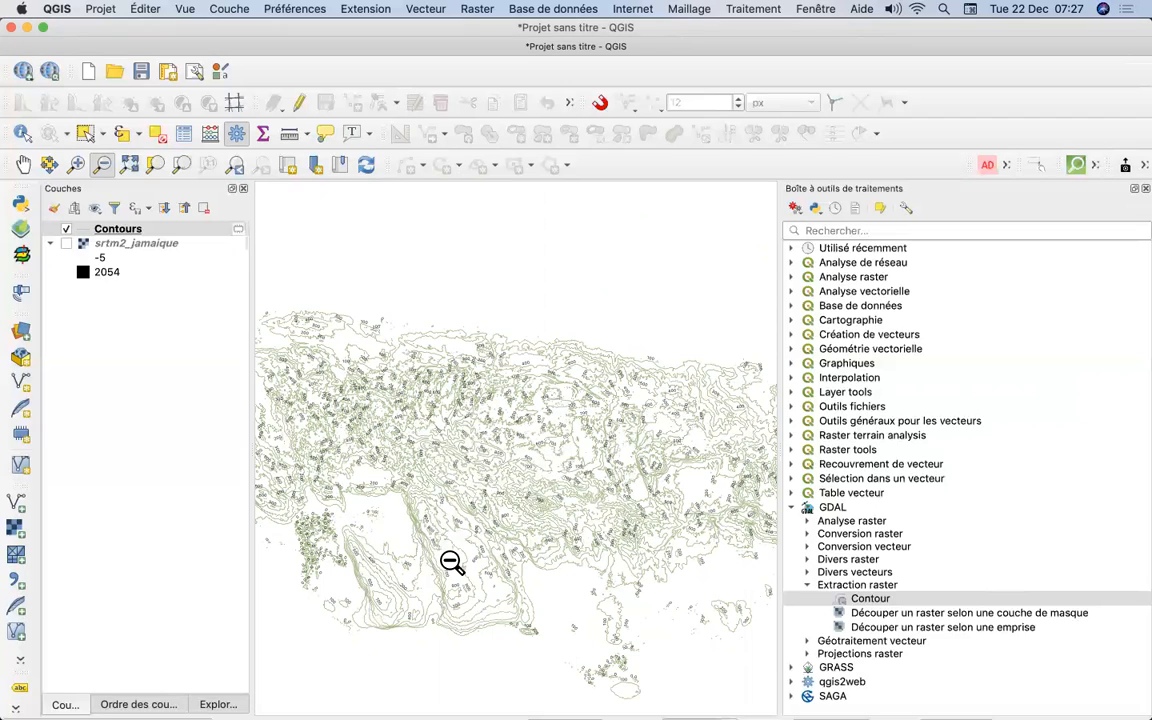
left_click(75, 165)
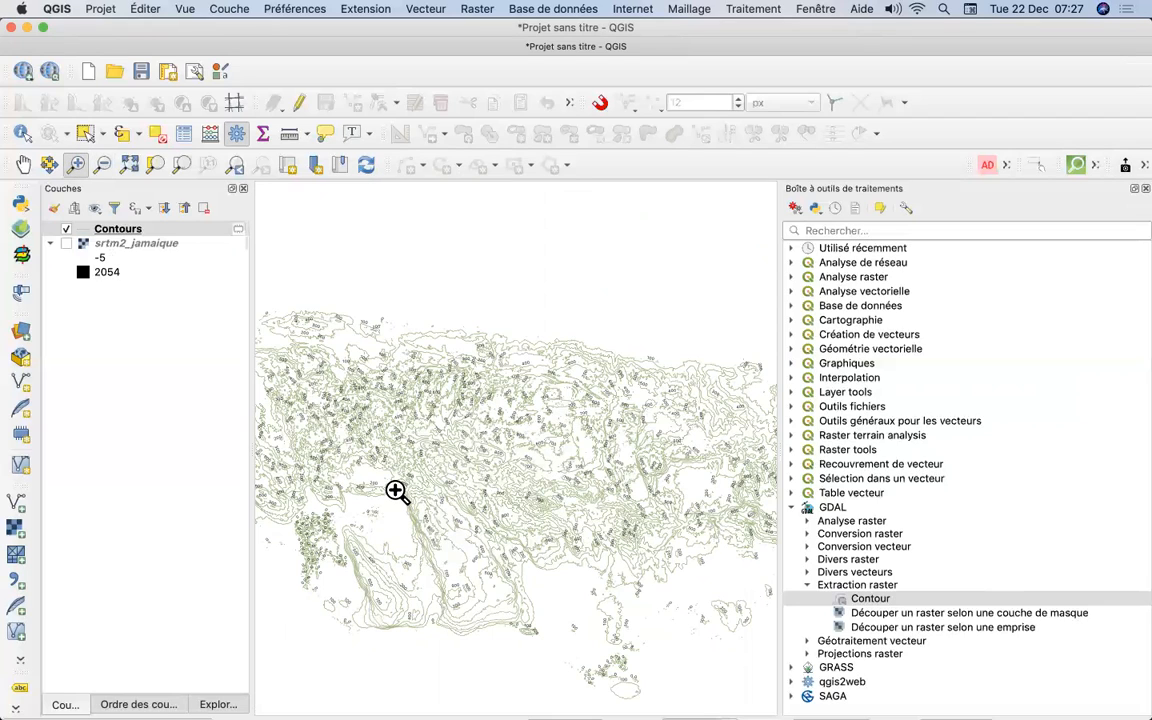
left_click_drag(390, 486, 563, 655)
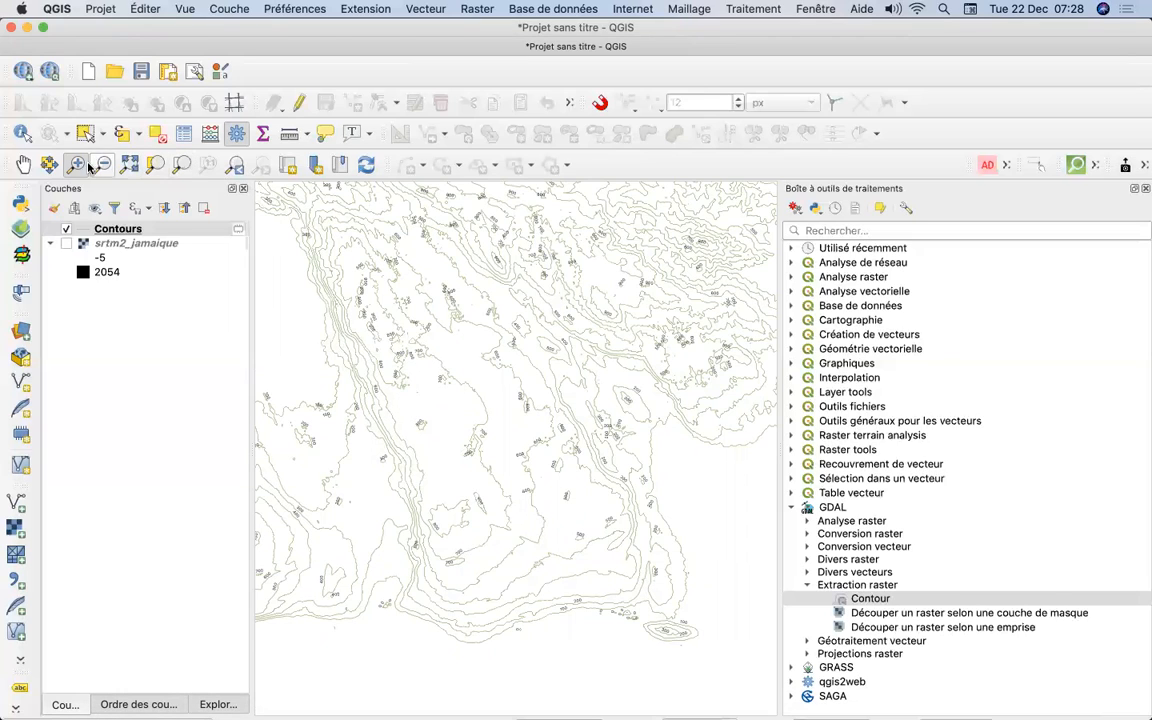
left_click(23, 164)
left_click_drag(390, 288, 424, 354)
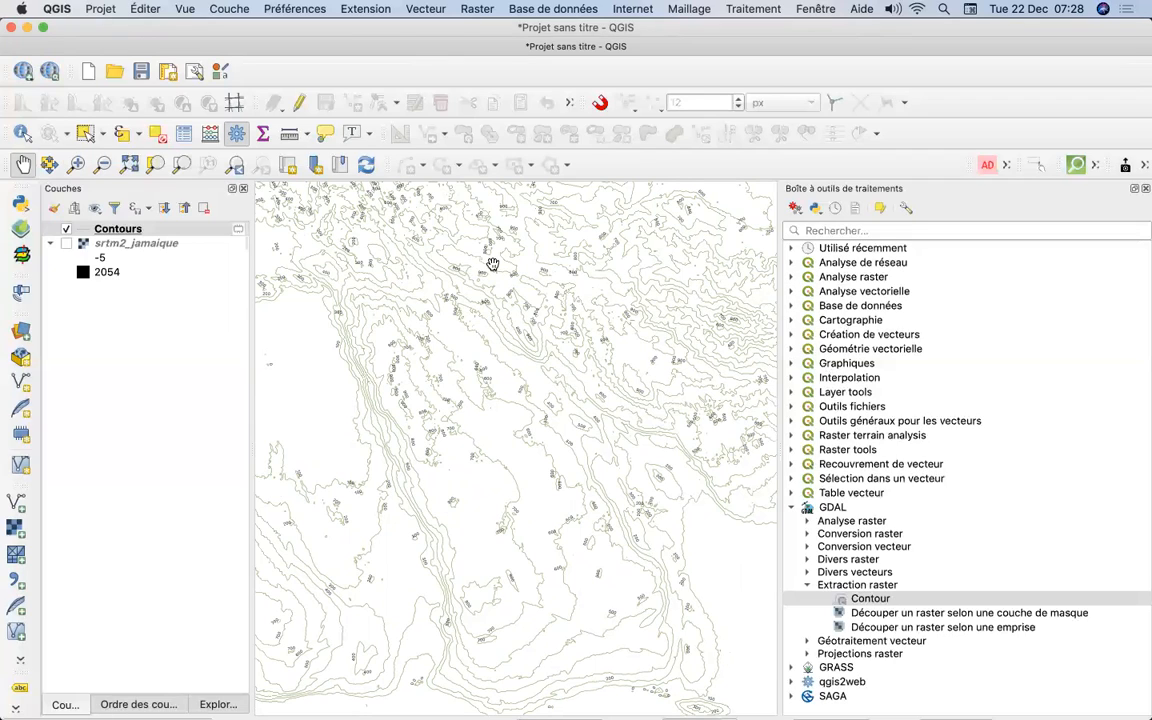
left_click(124, 233)
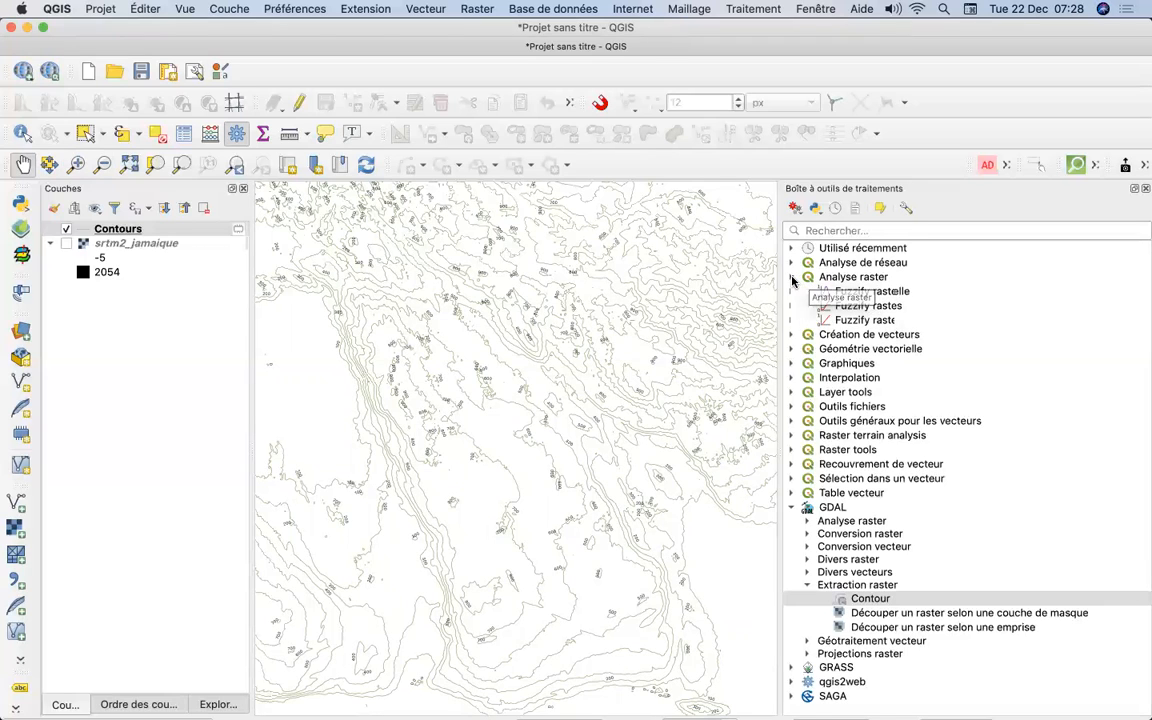
Examine the raster analysis tools offered by the native QGIS and GDAL groups of the processing toolbox
left_click(792, 278)
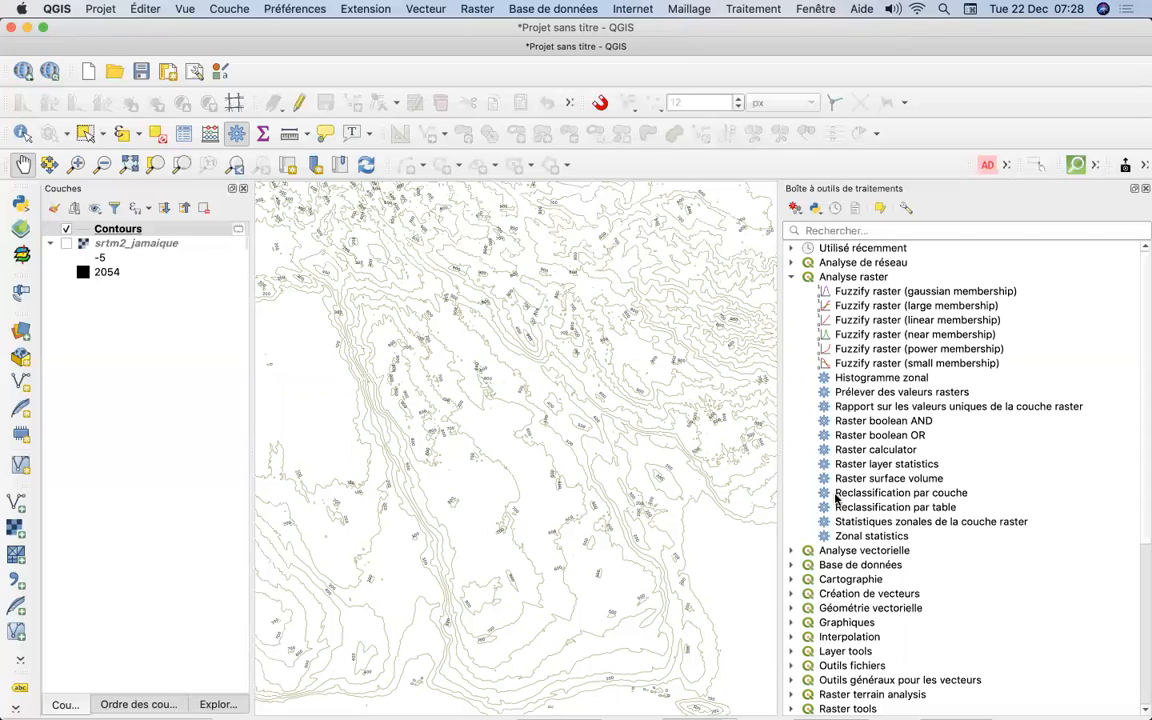
left_click(792, 278)
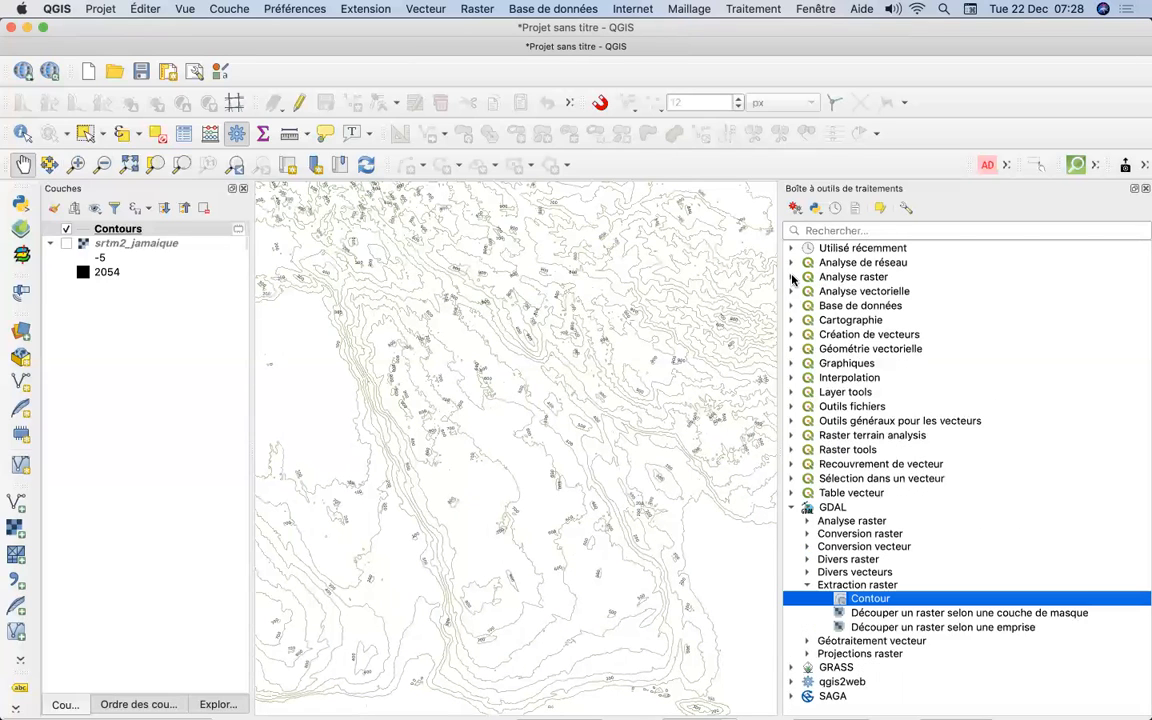
left_click(792, 507)
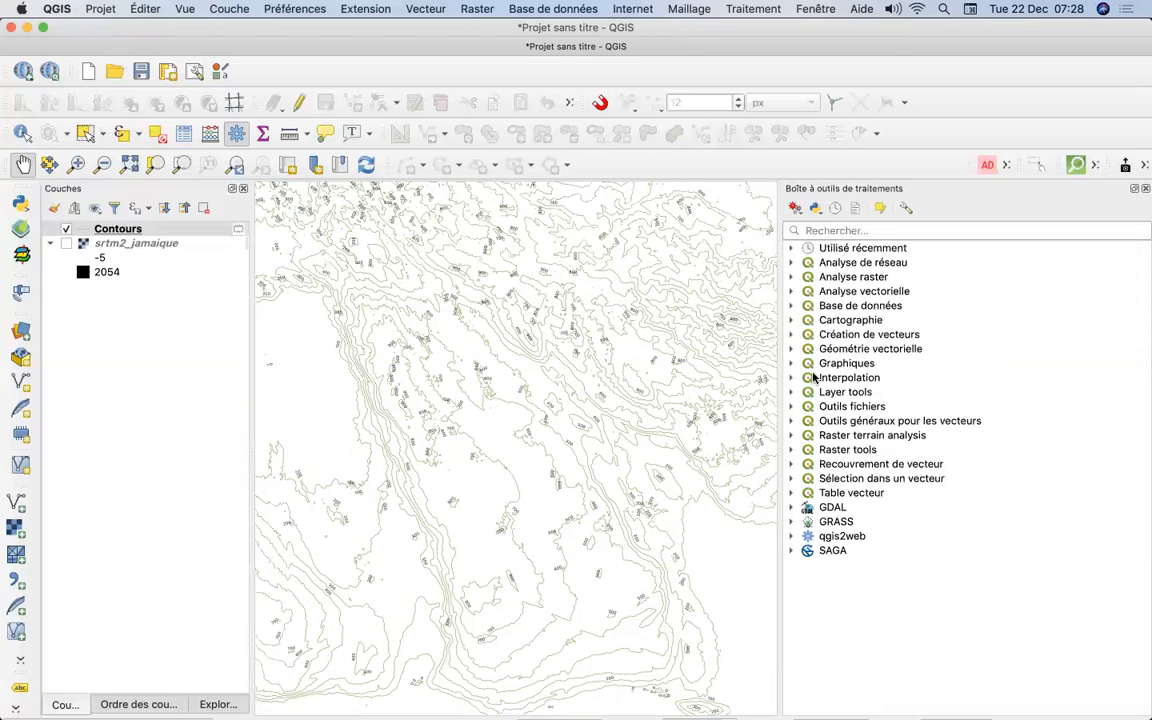
left_click(790, 278)
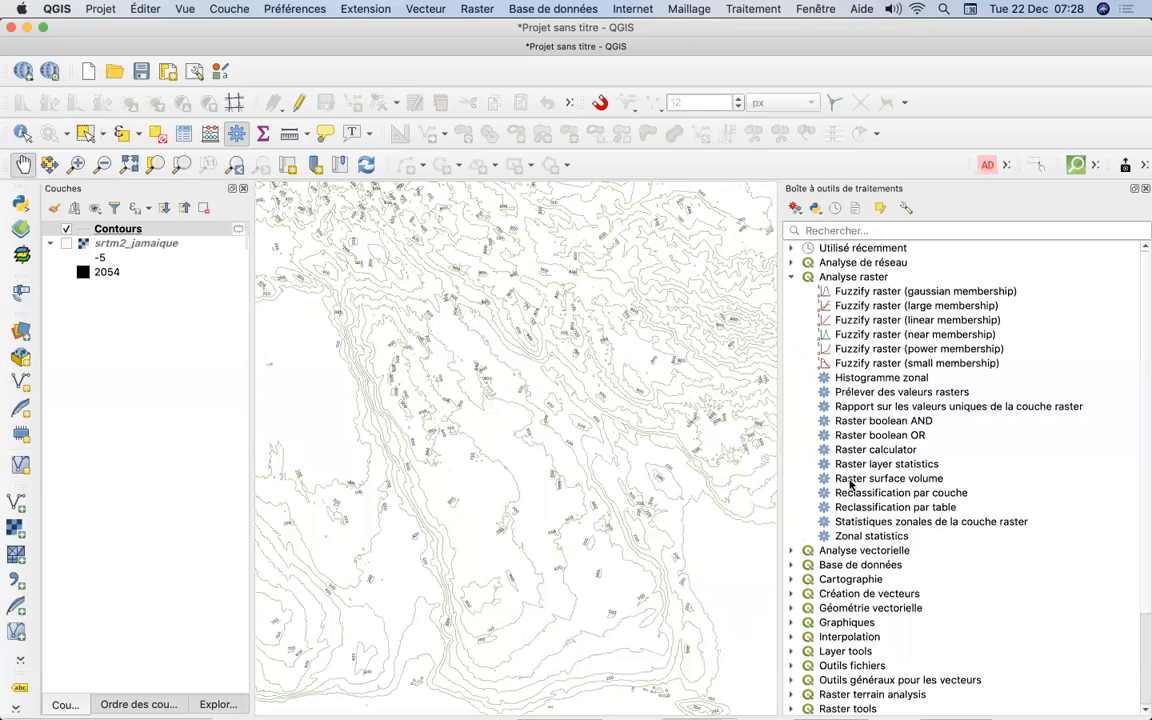
left_click(790, 278)
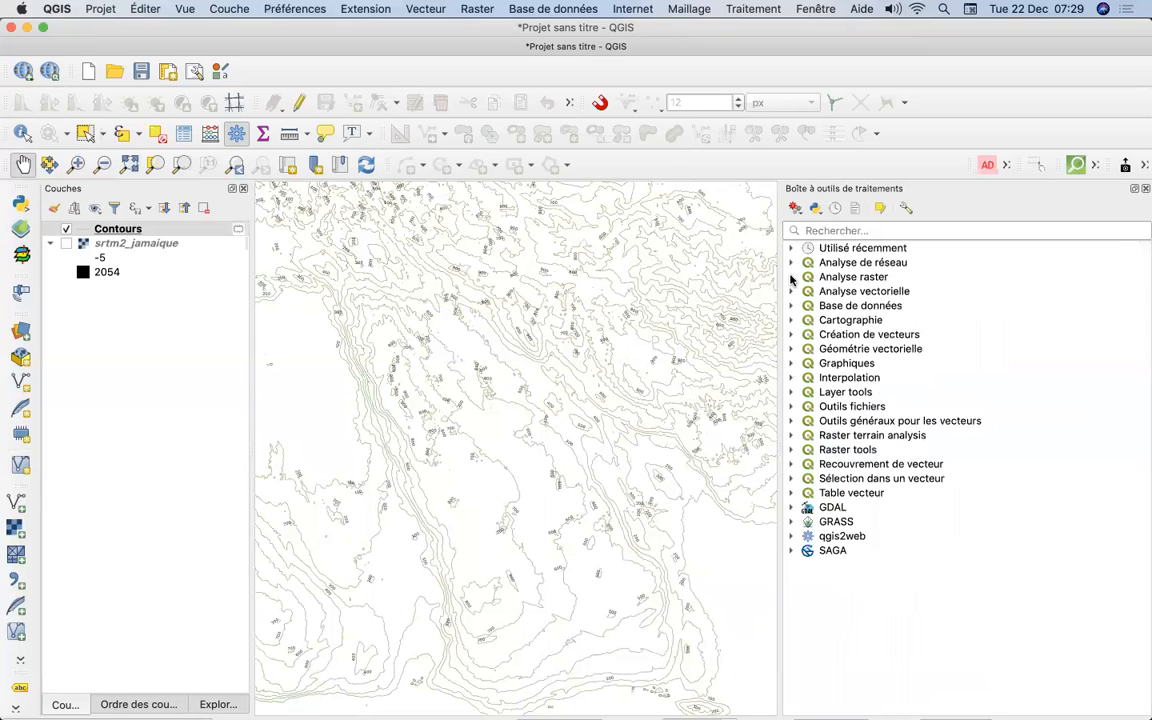
left_click(791, 508)
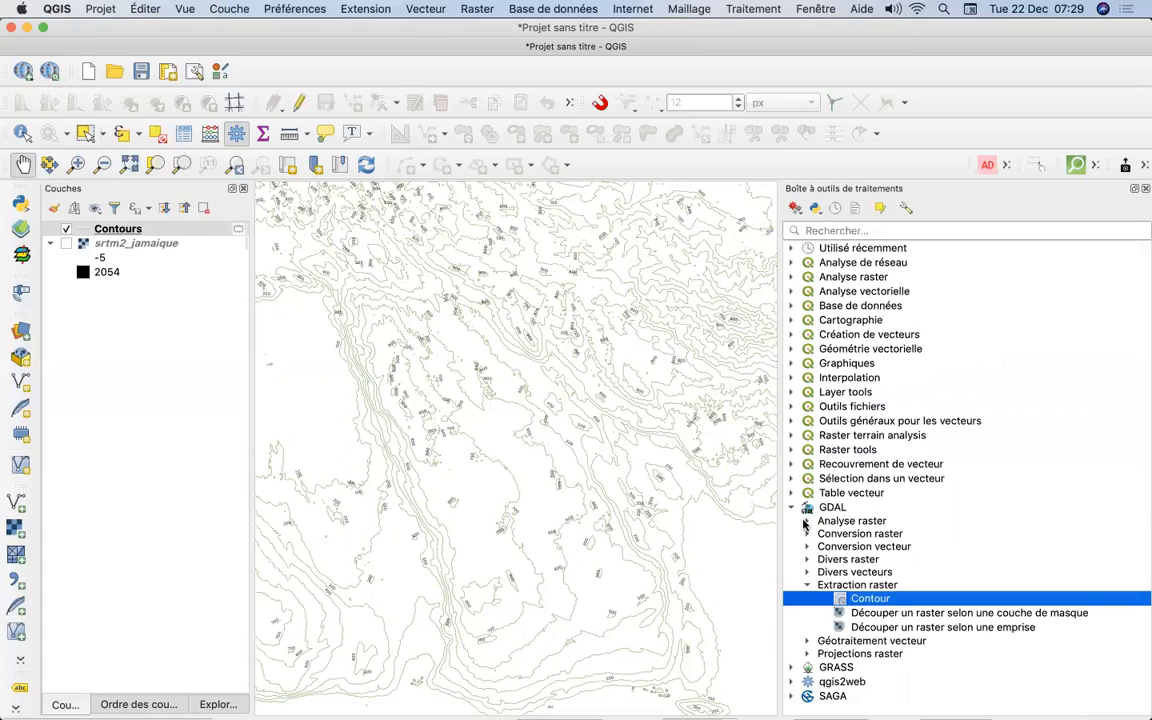
left_click(806, 521)
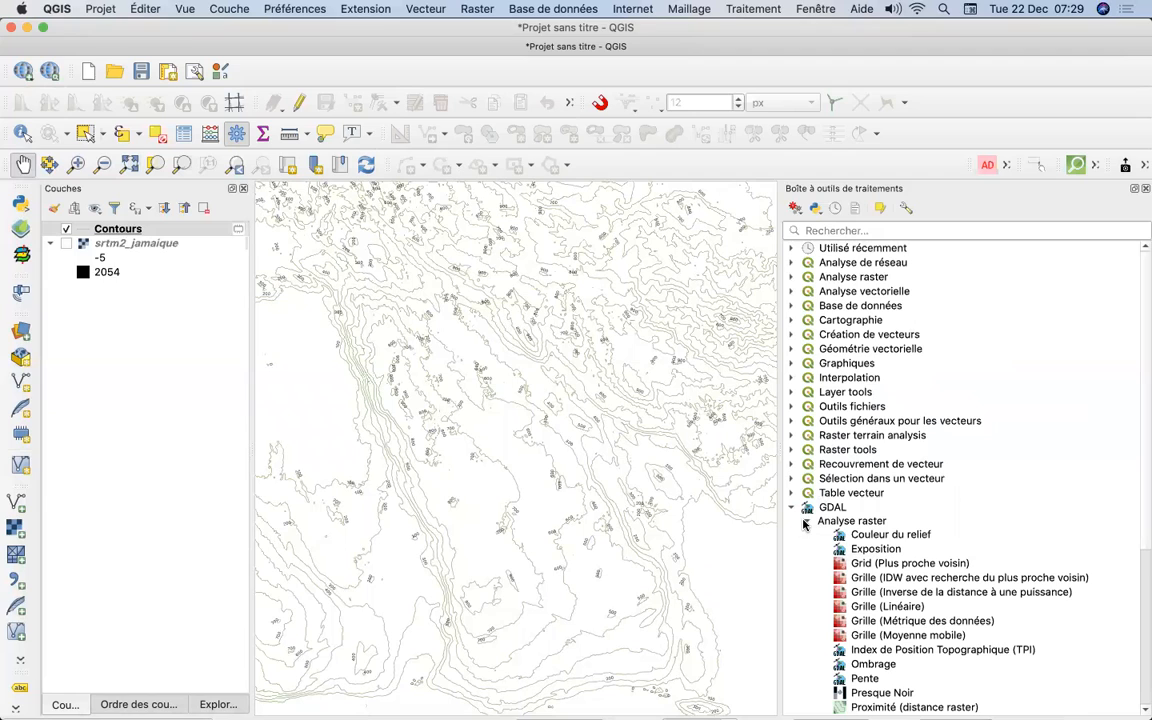
left_click(806, 522)
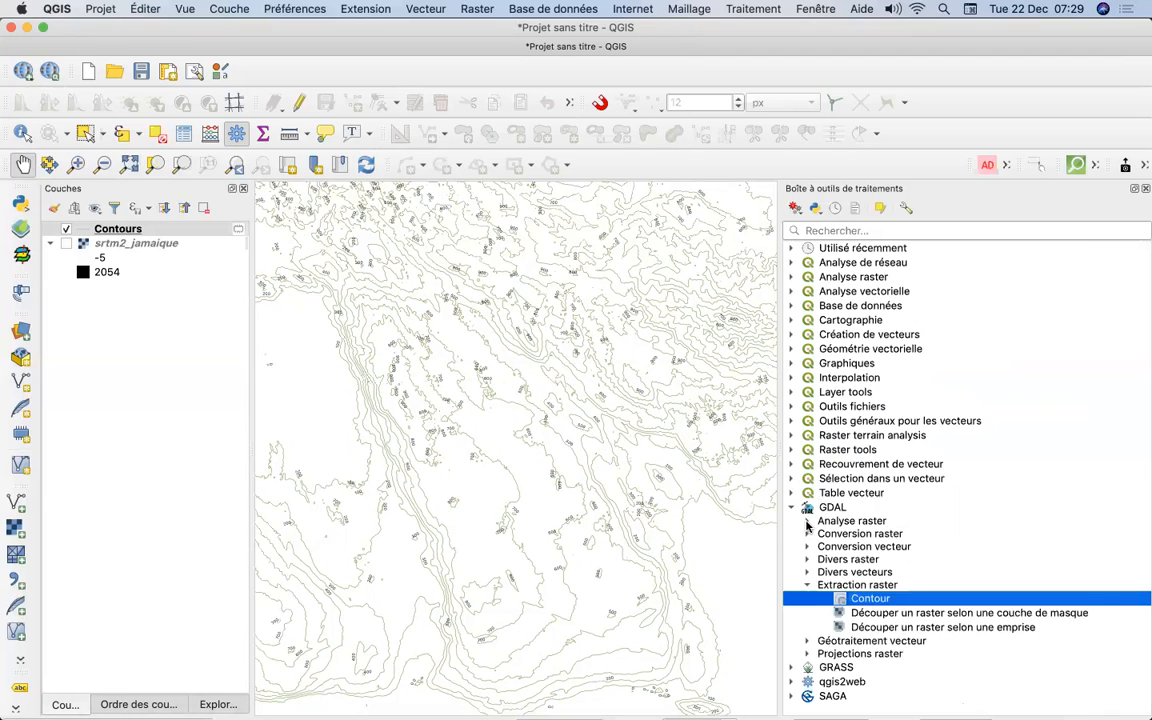
left_click(806, 586)
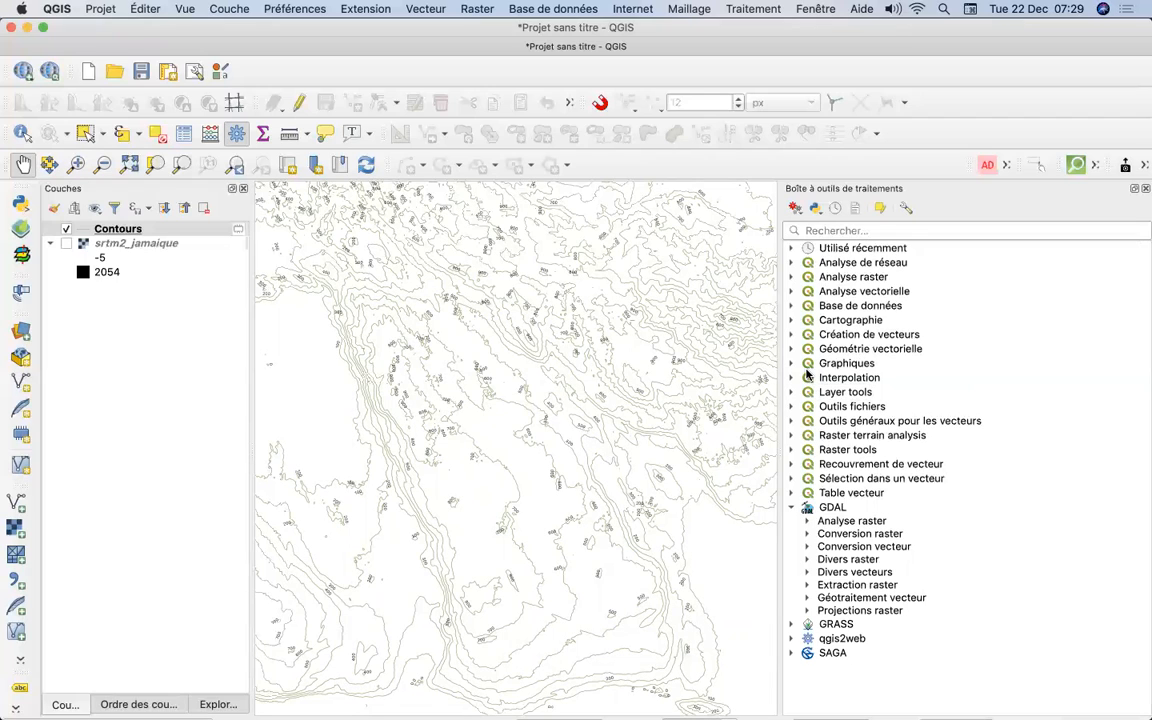
left_click(791, 277)
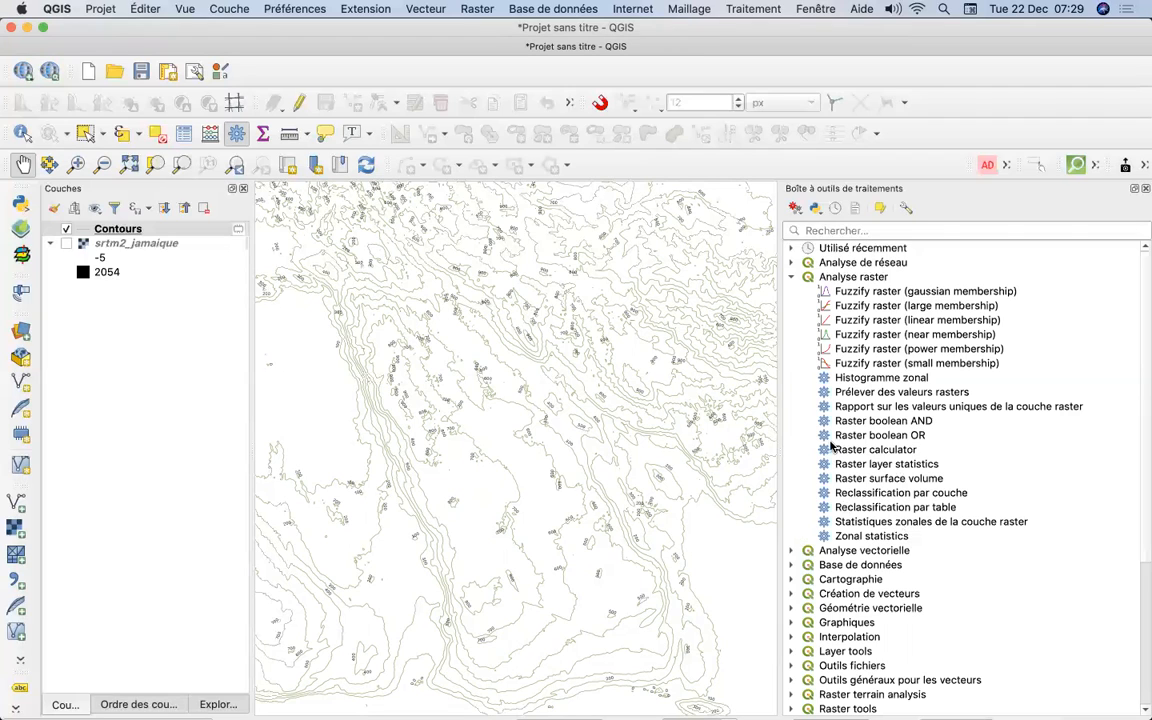
left_click(791, 276)
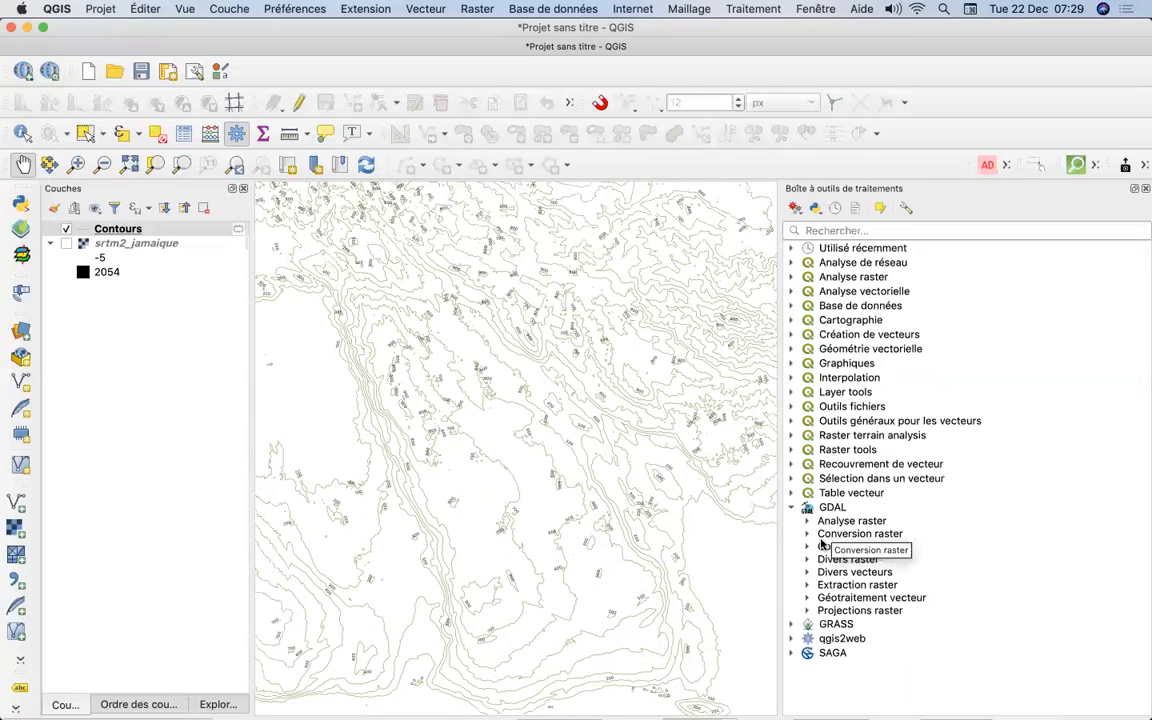
left_click(807, 586)
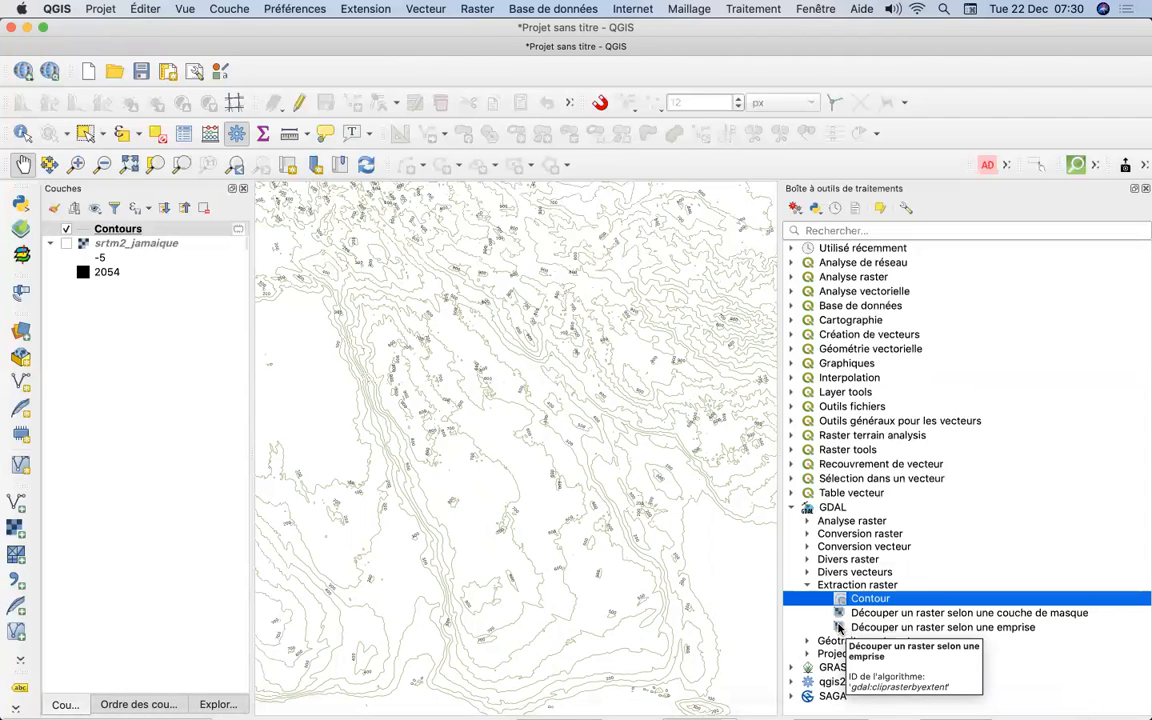
left_click(839, 628)
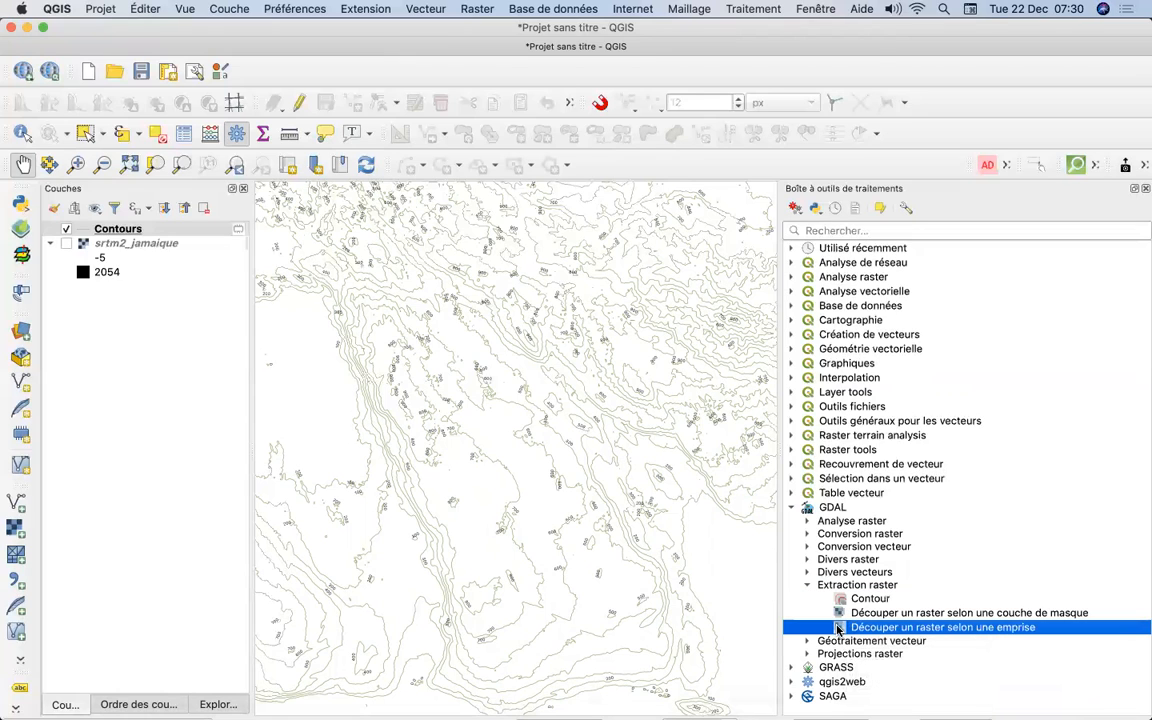
double_click(839, 628)
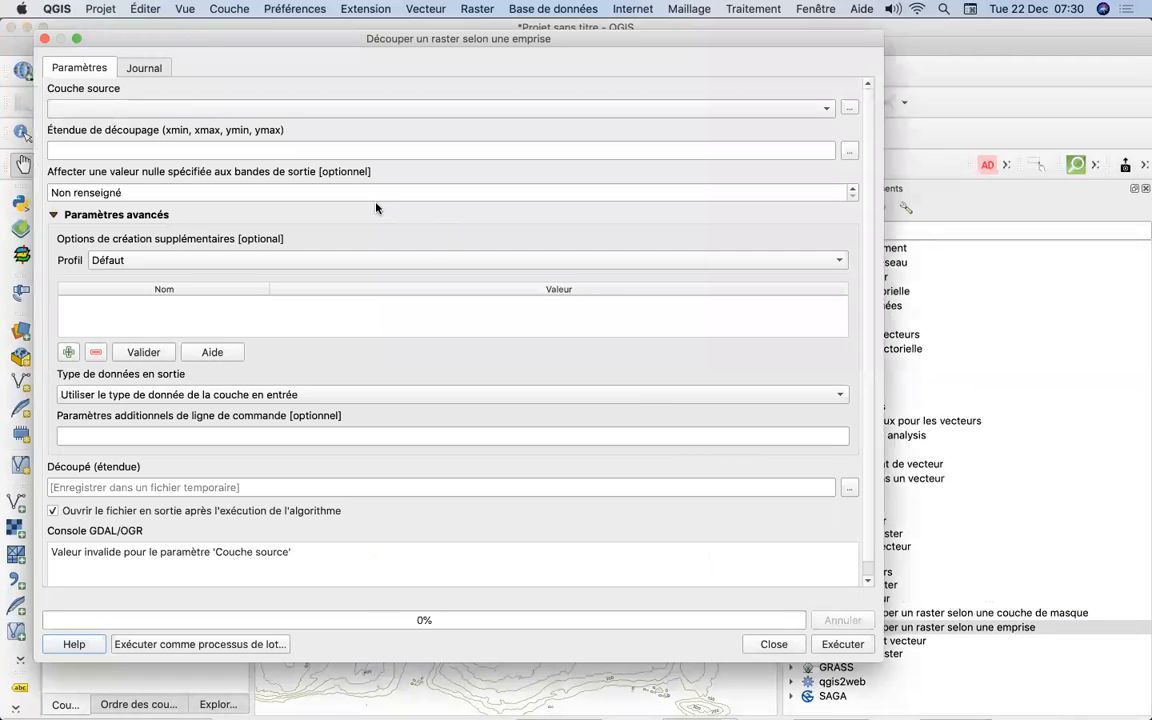
left_click(189, 113)
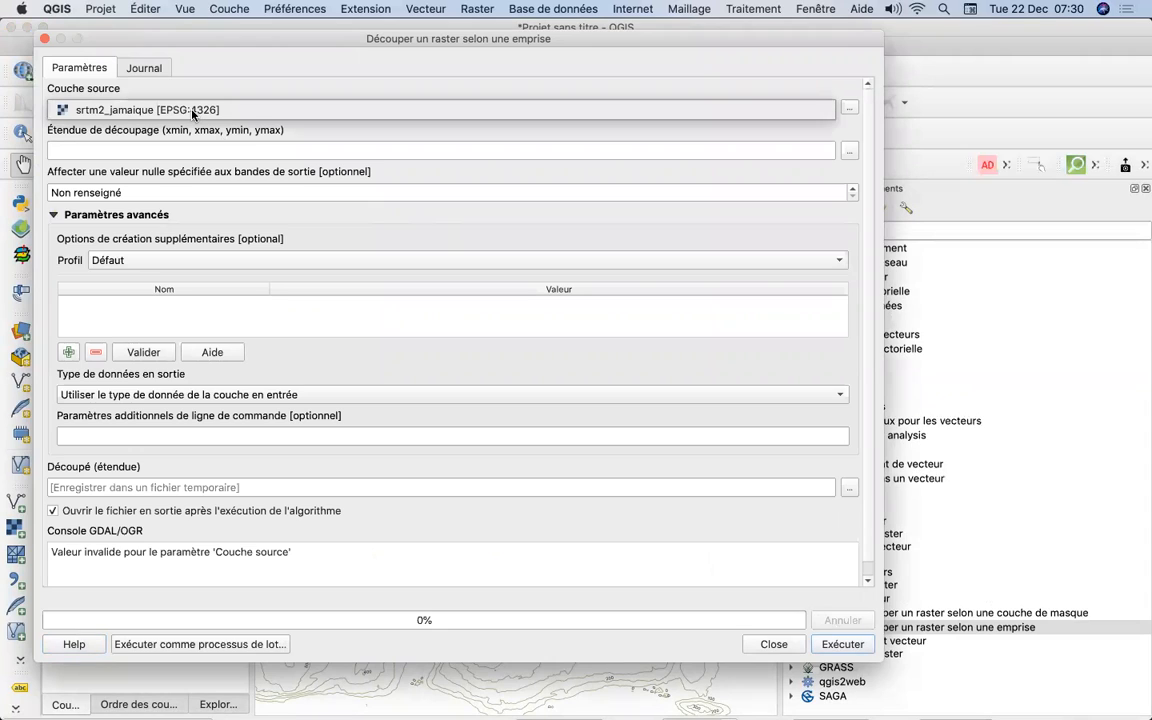
left_click(200, 113)
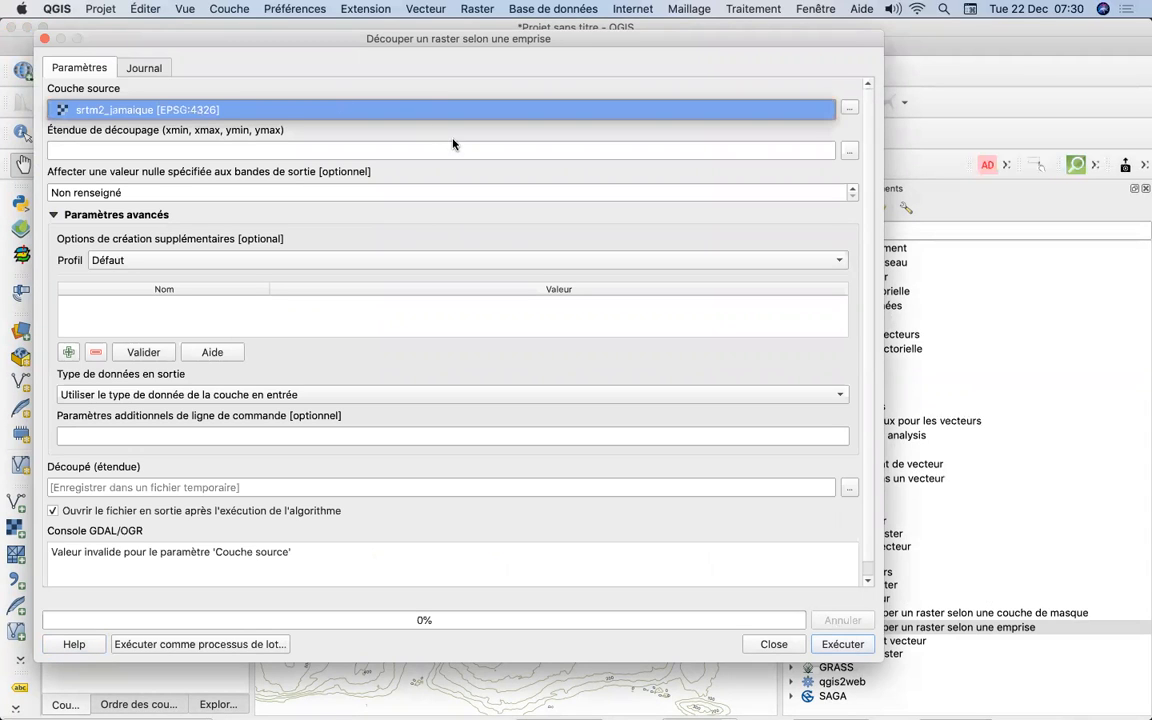
left_click(44, 39)
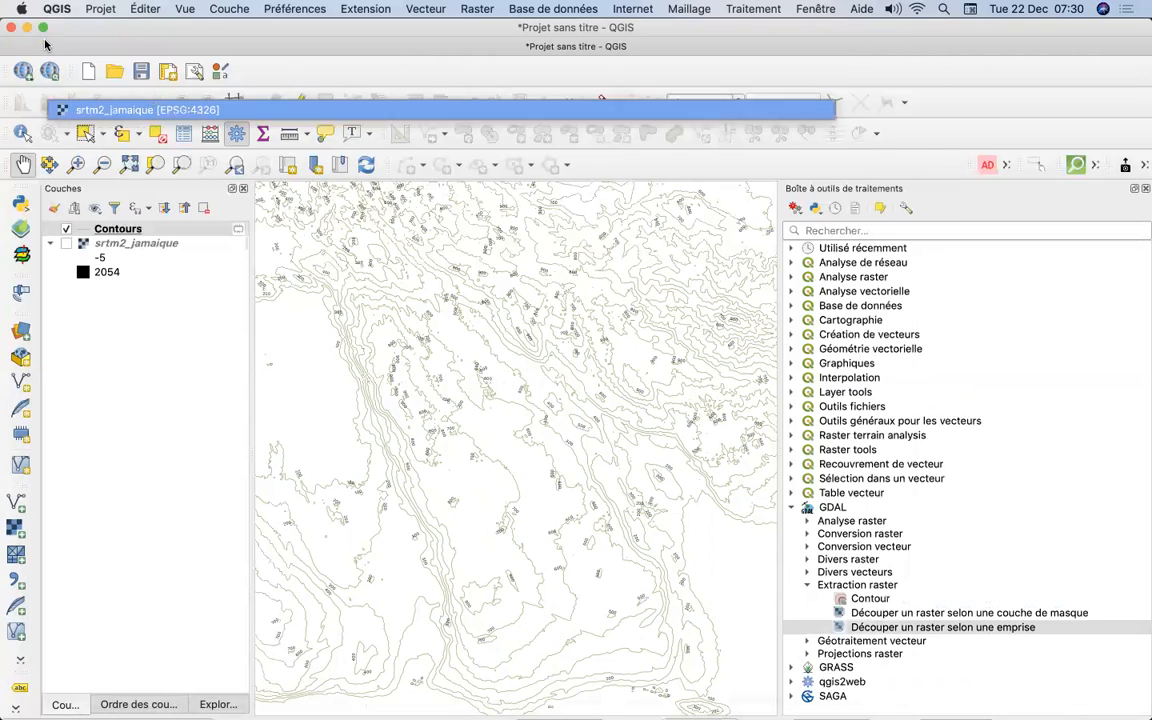
Set up an ESRI Shapefile export of the Contours layer to the file Courbes de niveaux in the Analyse spatiale folder
right_click(167, 229)
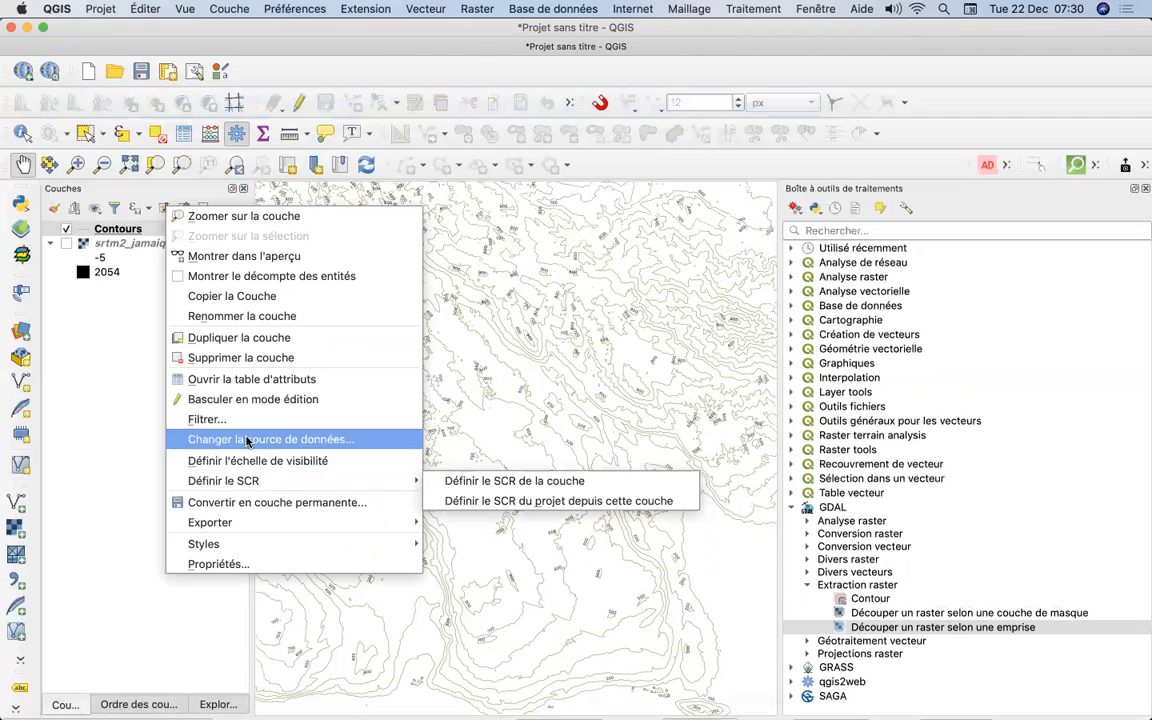
mouse_move(232, 522)
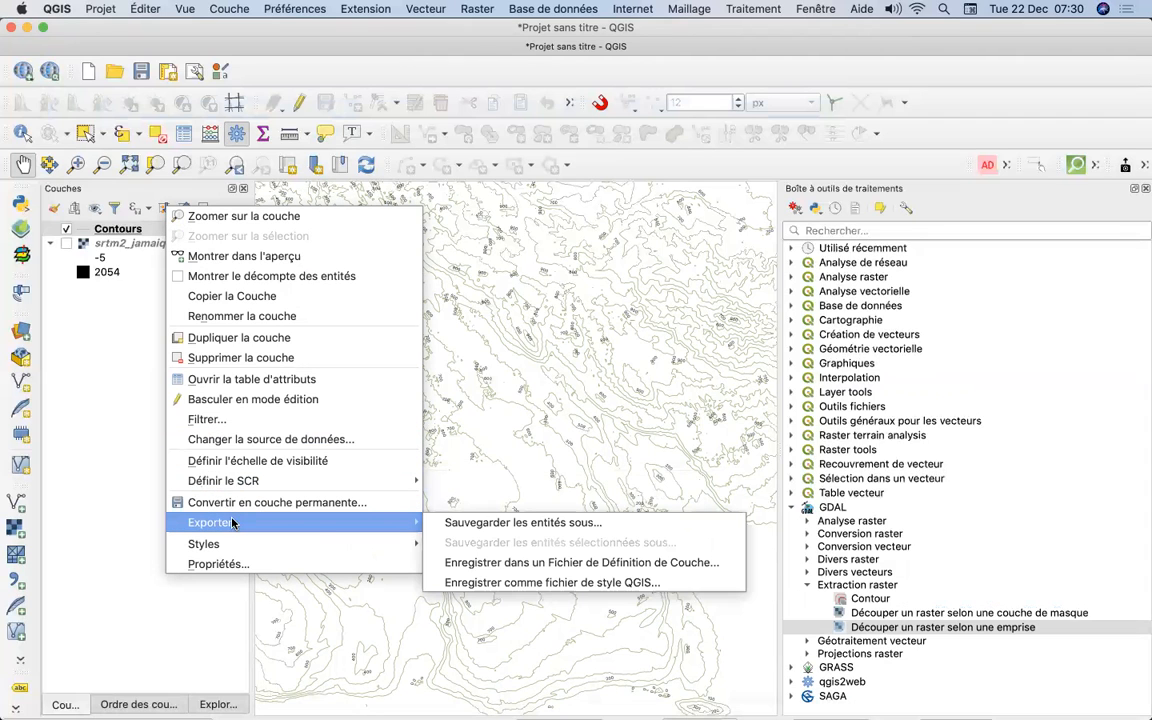
left_click(467, 526)
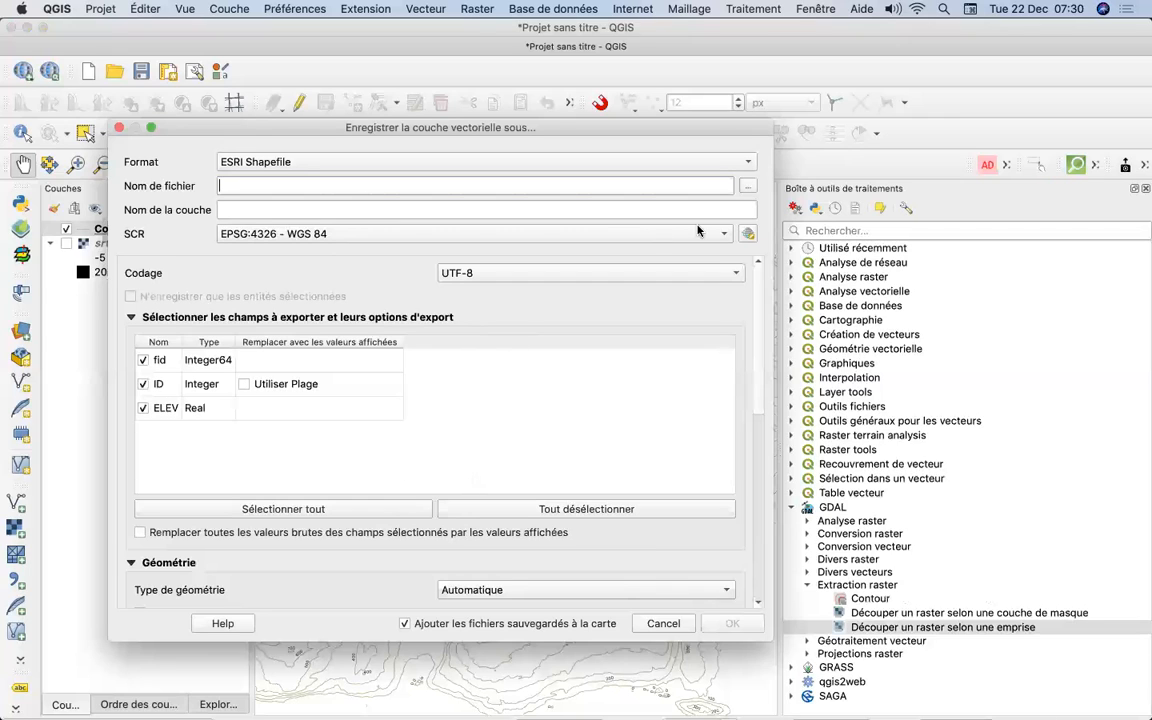
left_click(748, 187)
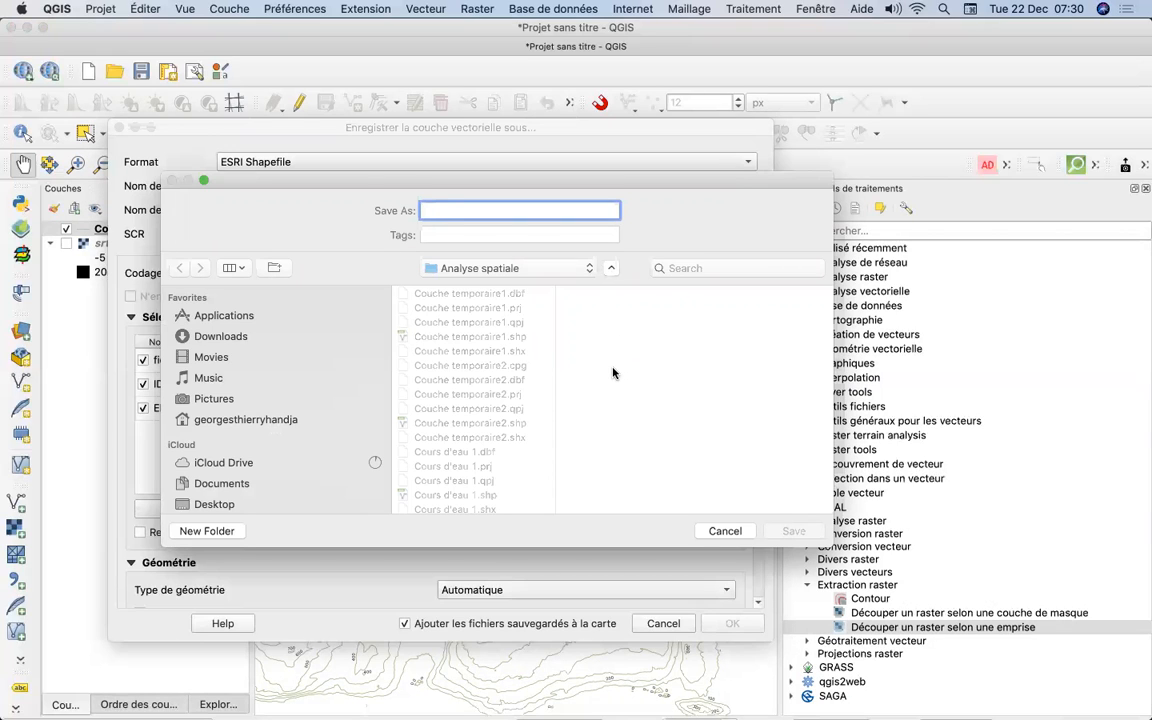
type("Coubes de")
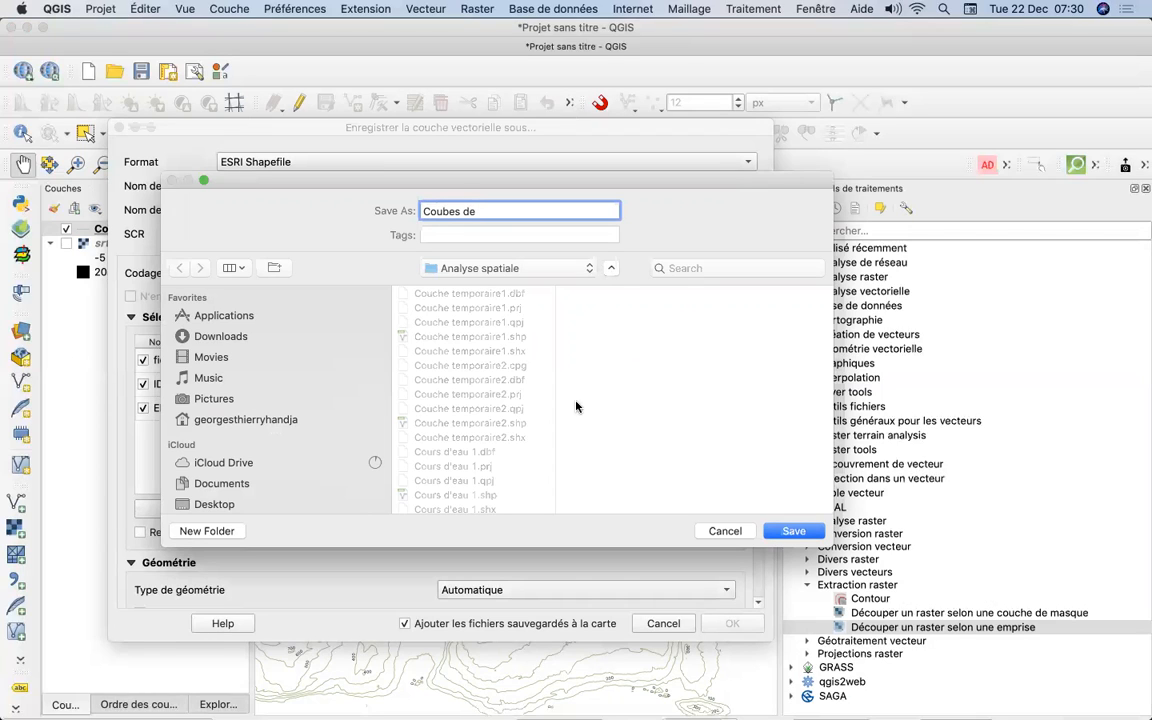
left_click(441, 211)
type("rbes de nivea")
left_click(794, 531)
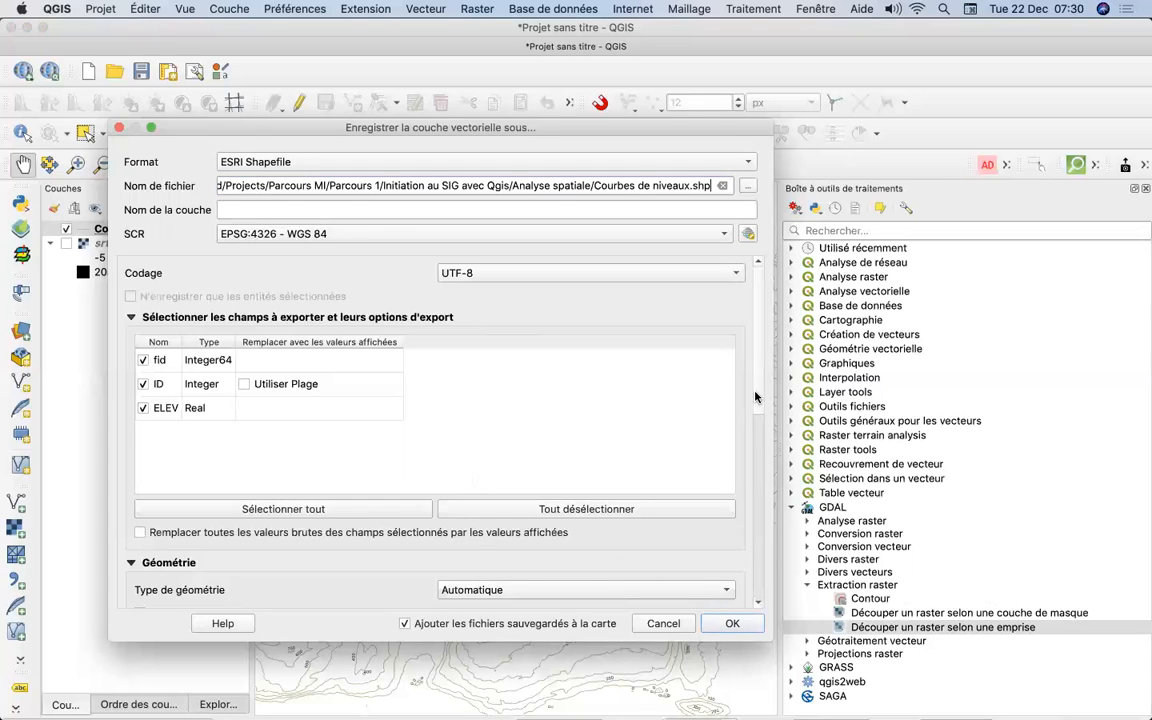
Set the geometry type of the exported contour layer to LineString
scroll(749, 457, "down", 3)
scroll(749, 465, "down", 3)
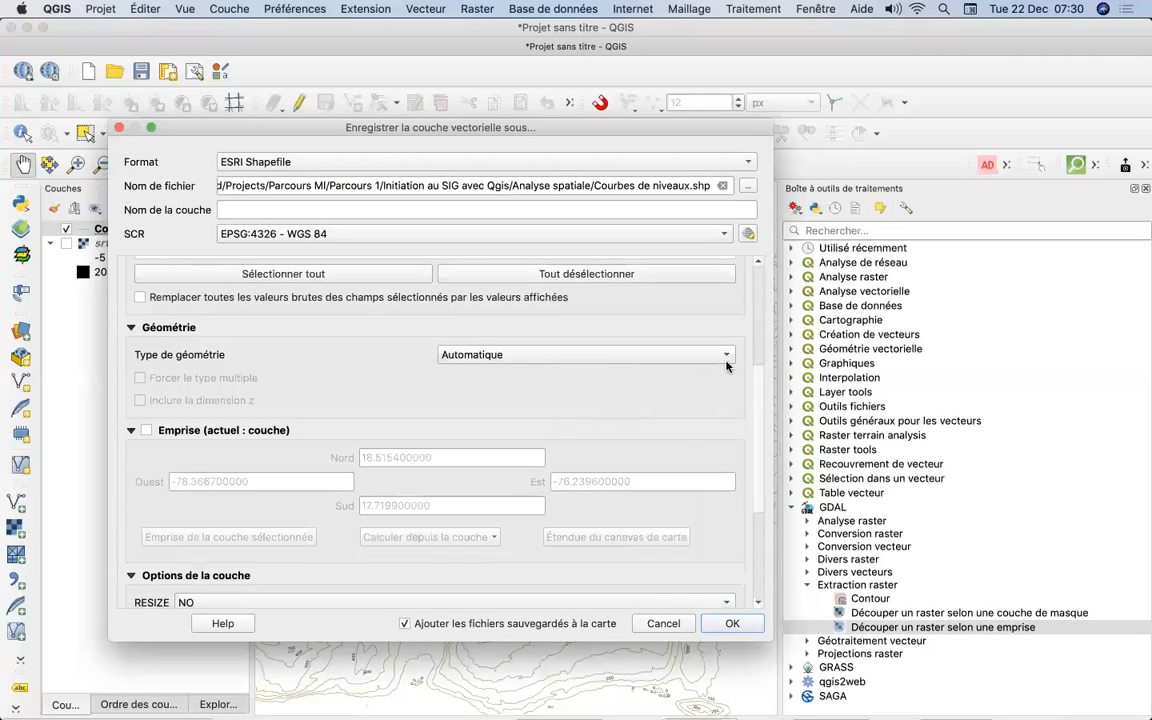
left_click(730, 358)
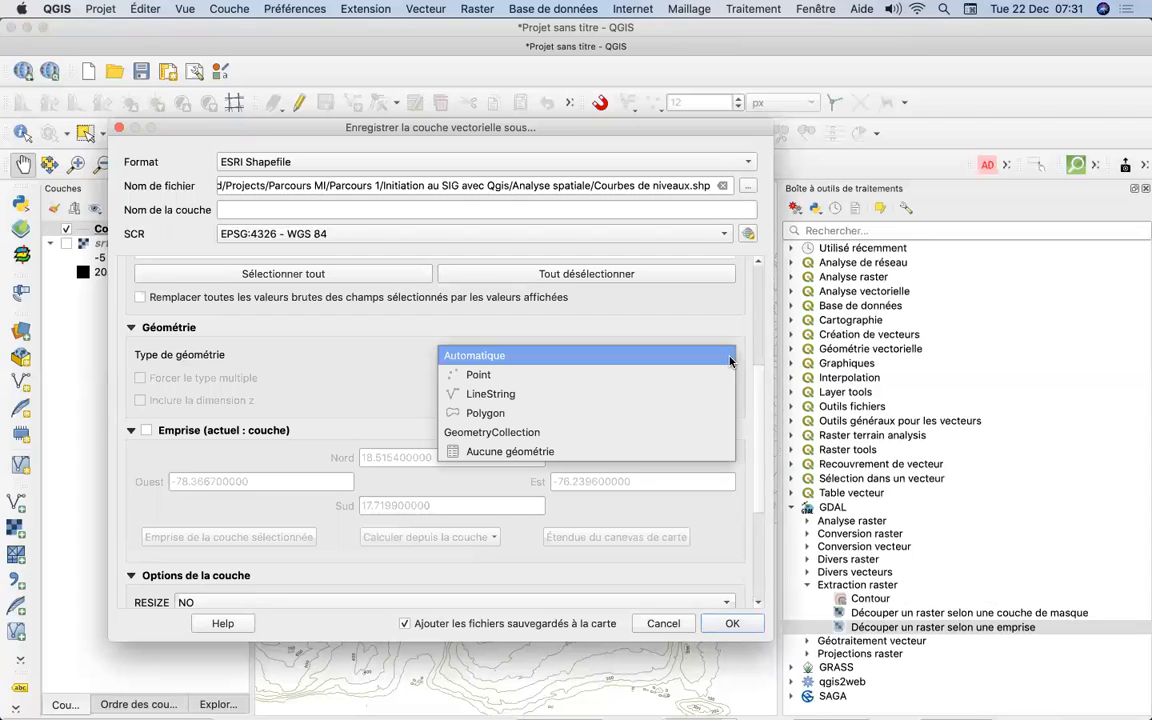
left_click(695, 394)
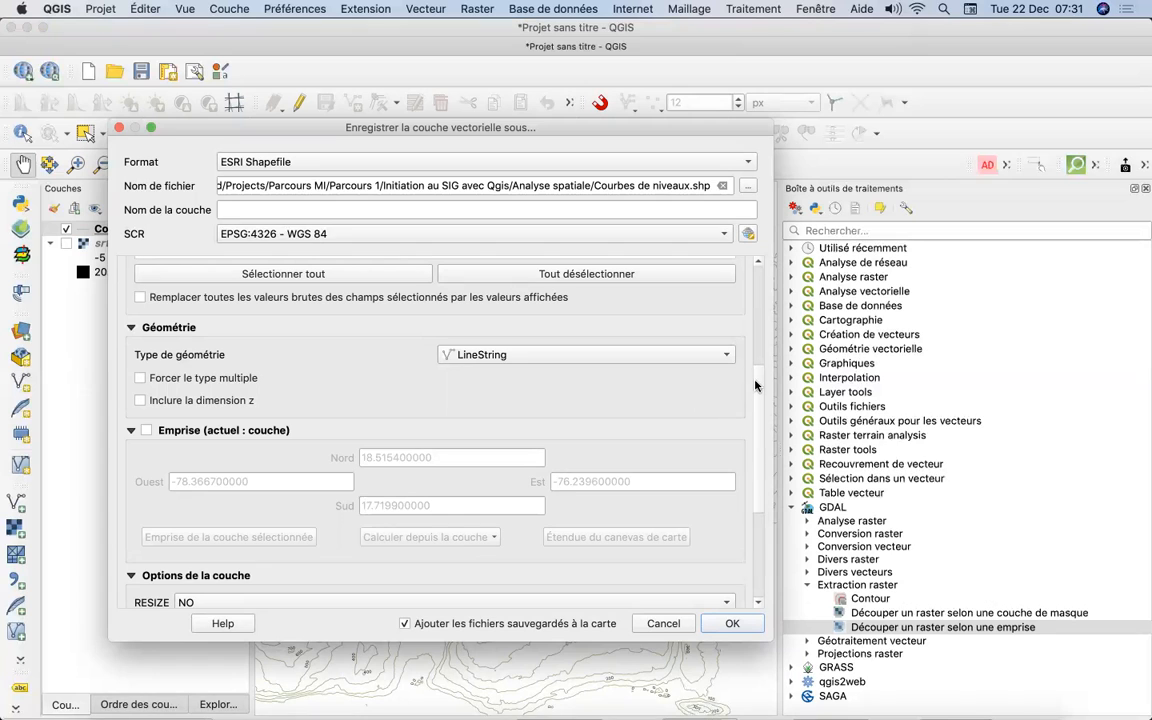
Review the encoding, exported fields, geometry, extent and layer options of the Courbes de niveaux shapefile export
scroll(751, 476, "down", 4)
scroll(749, 411, "up", 3)
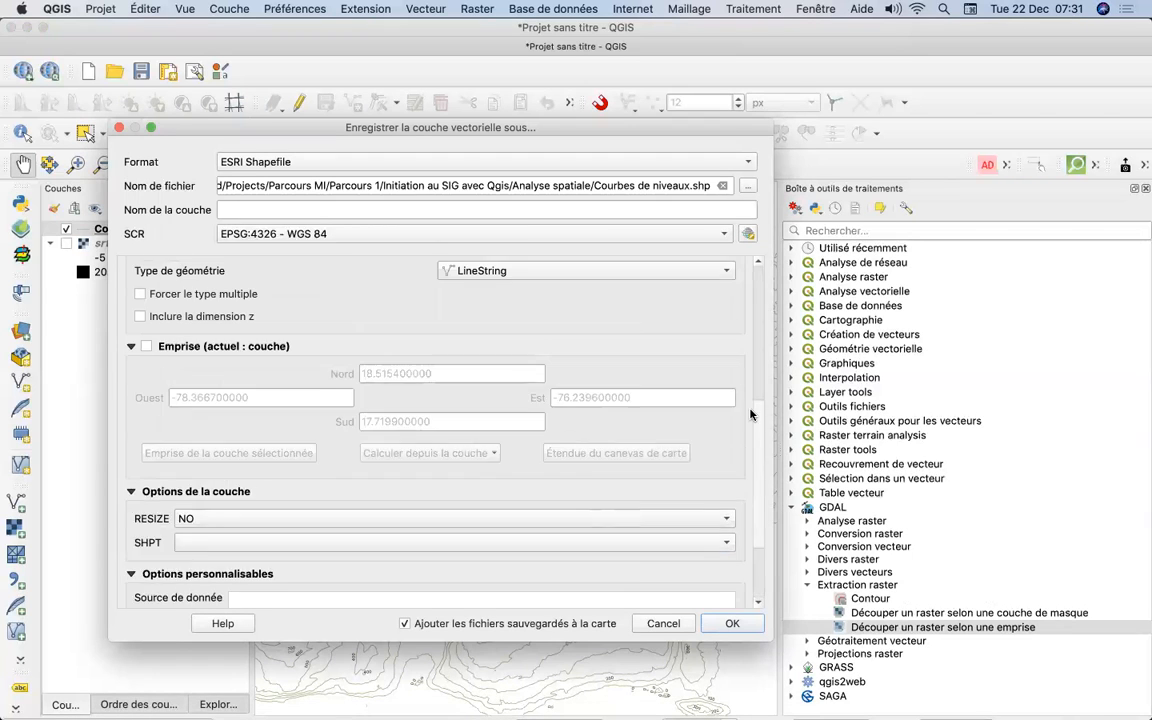
scroll(751, 402, "up", 3)
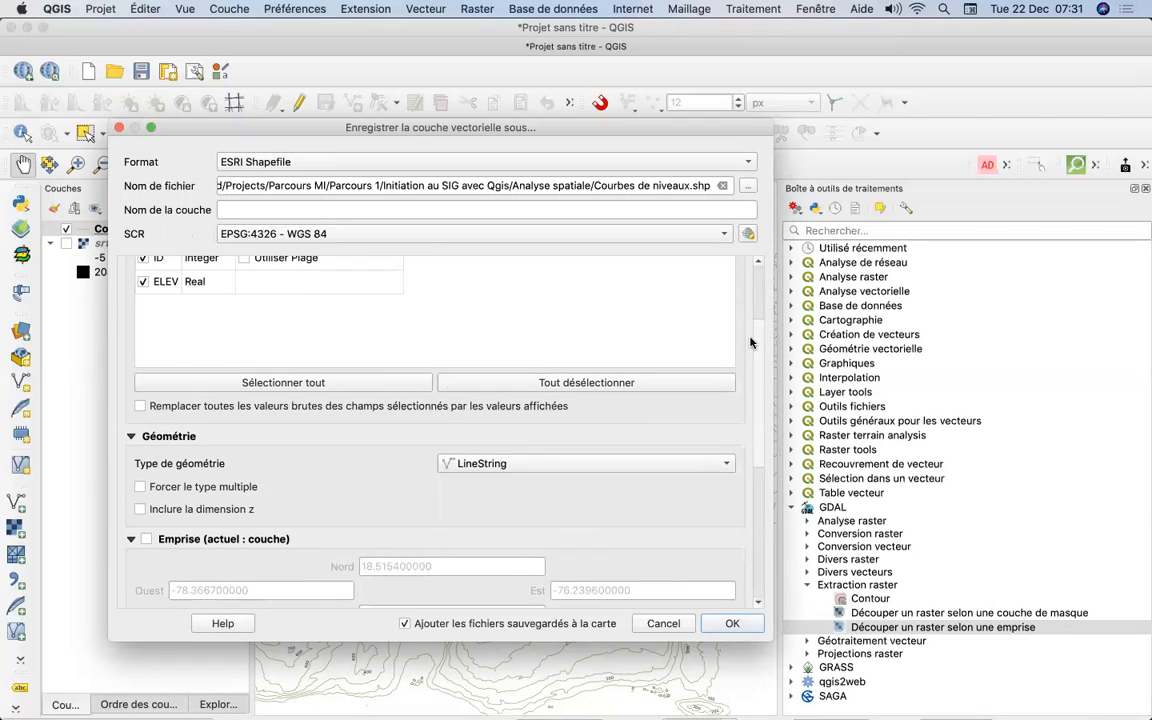
scroll(750, 320, "up", 3)
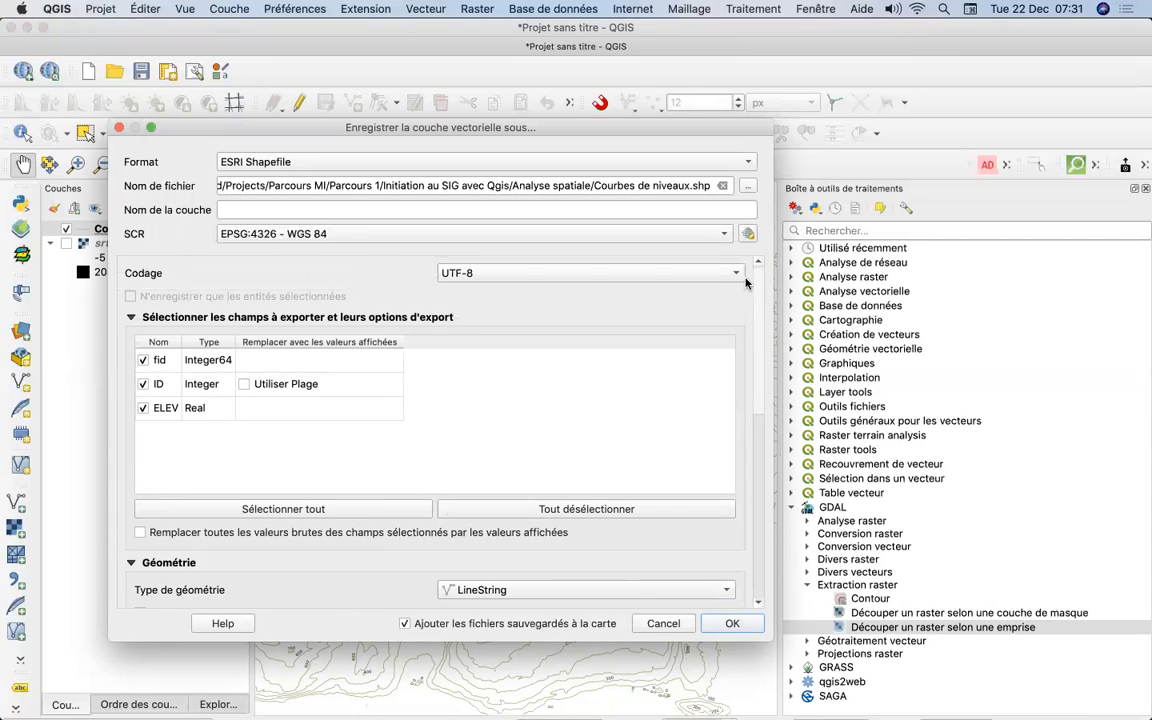
scroll(744, 281, "down", 1)
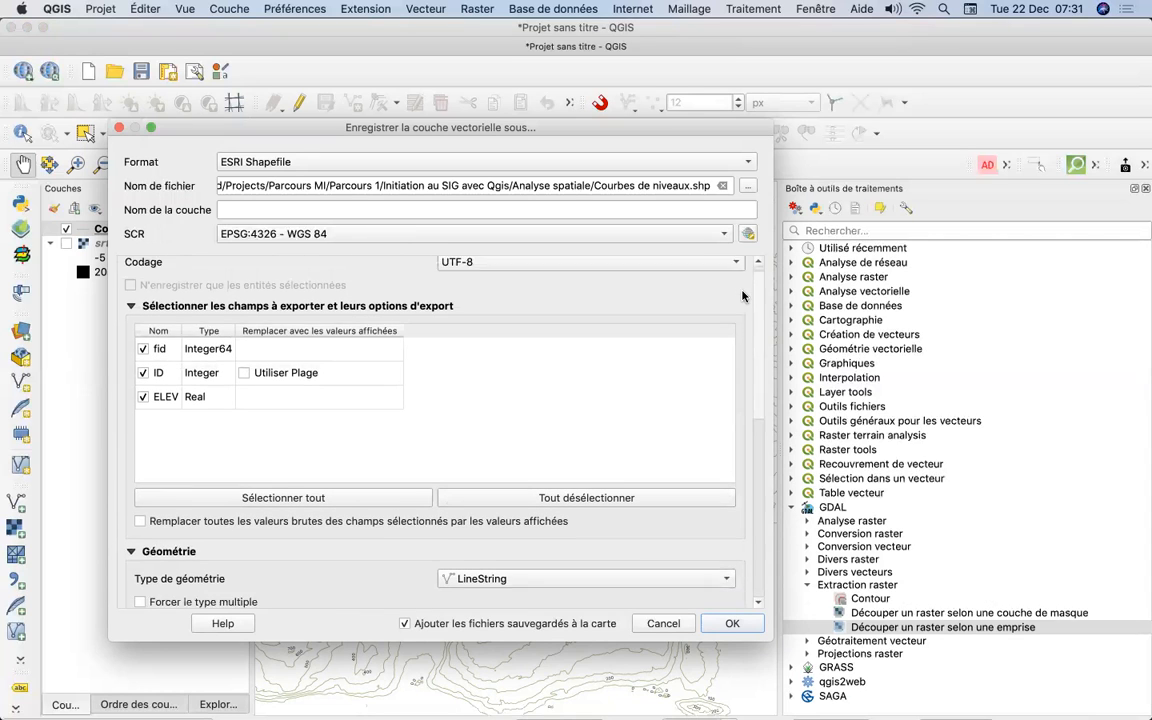
scroll(742, 305, "down", 2)
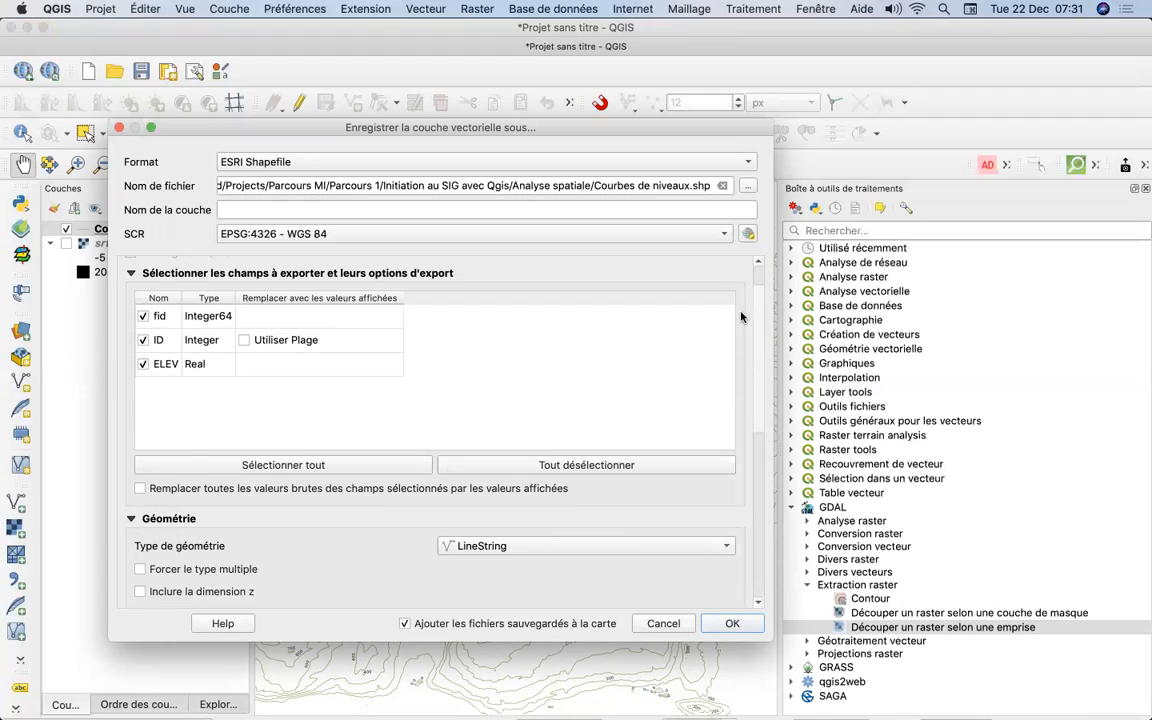
scroll(740, 330, "down", 6)
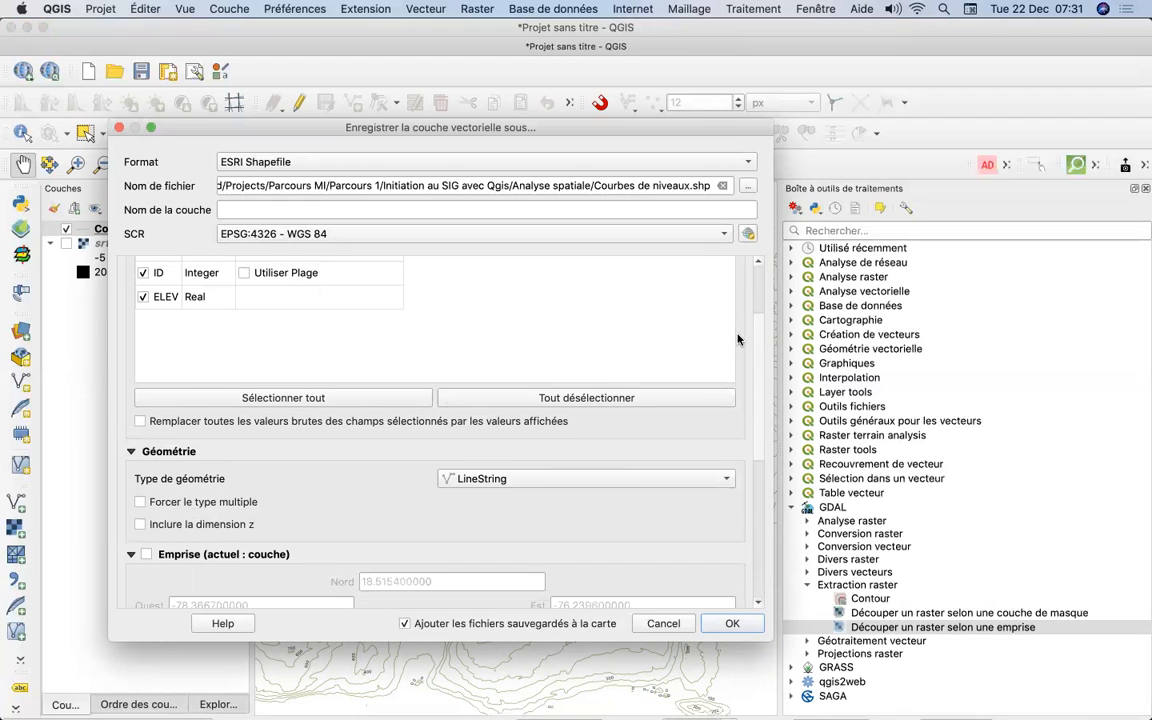
scroll(717, 427, "down", 2)
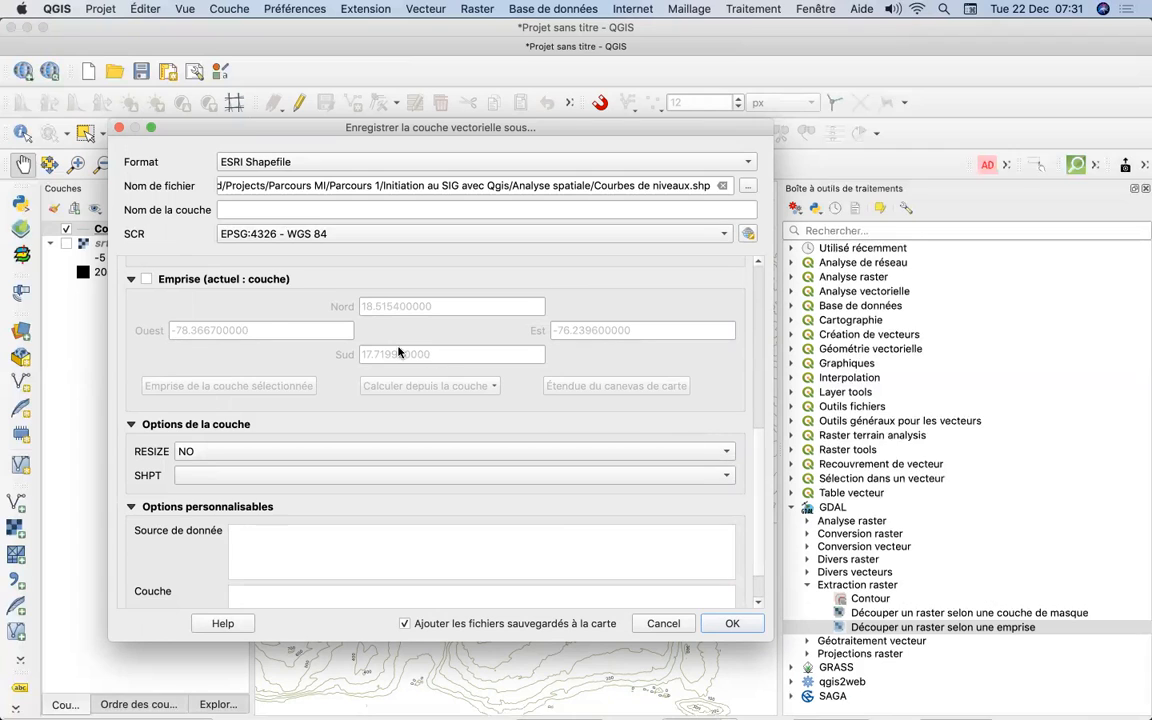
Restrict the export to an extent calculated from the Contours layer and save the Courbes de niveaux shapefile
left_click(146, 281)
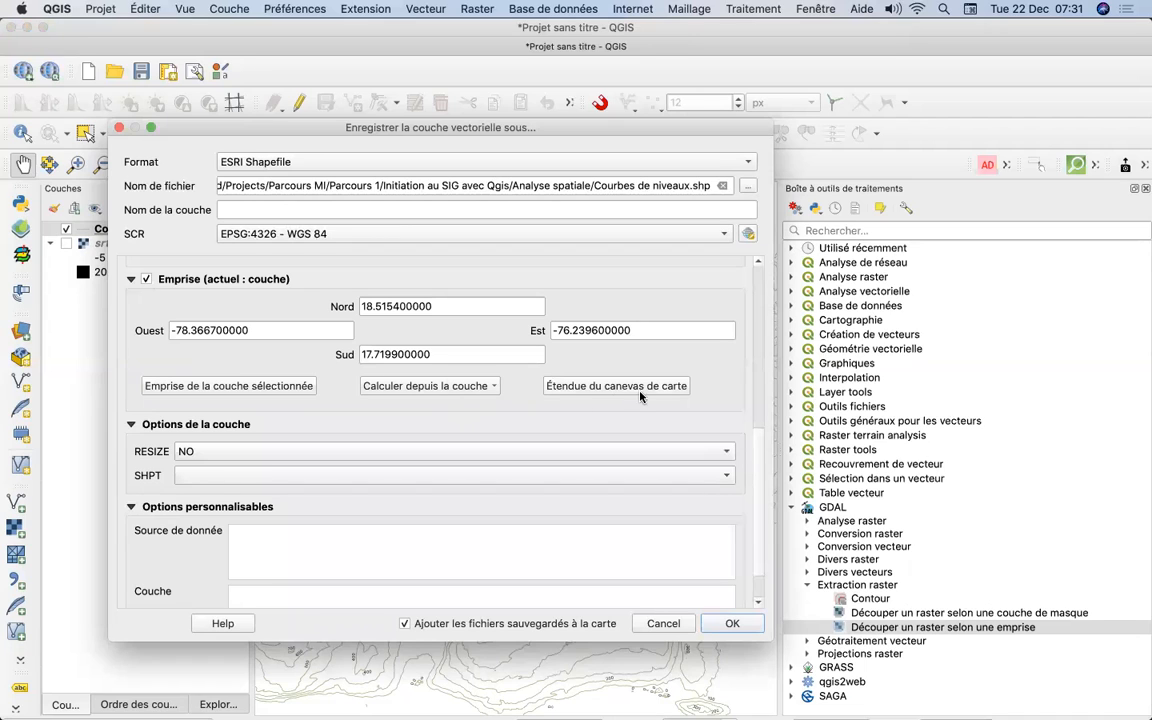
left_click(440, 387)
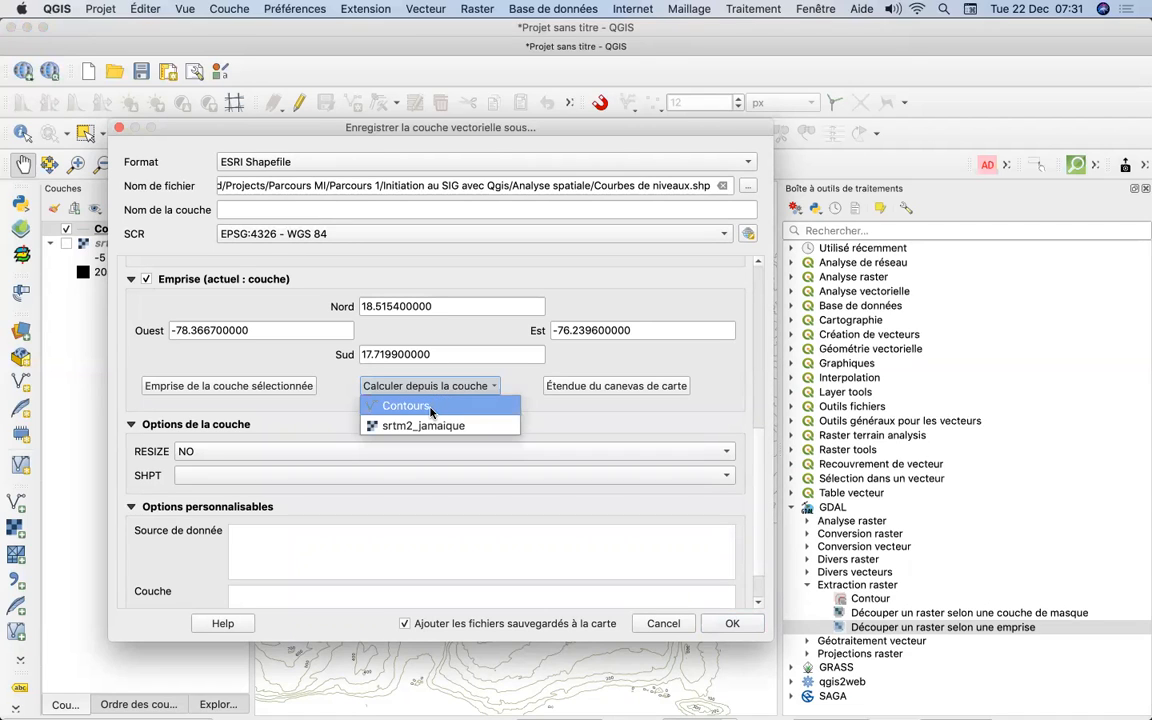
left_click(431, 407)
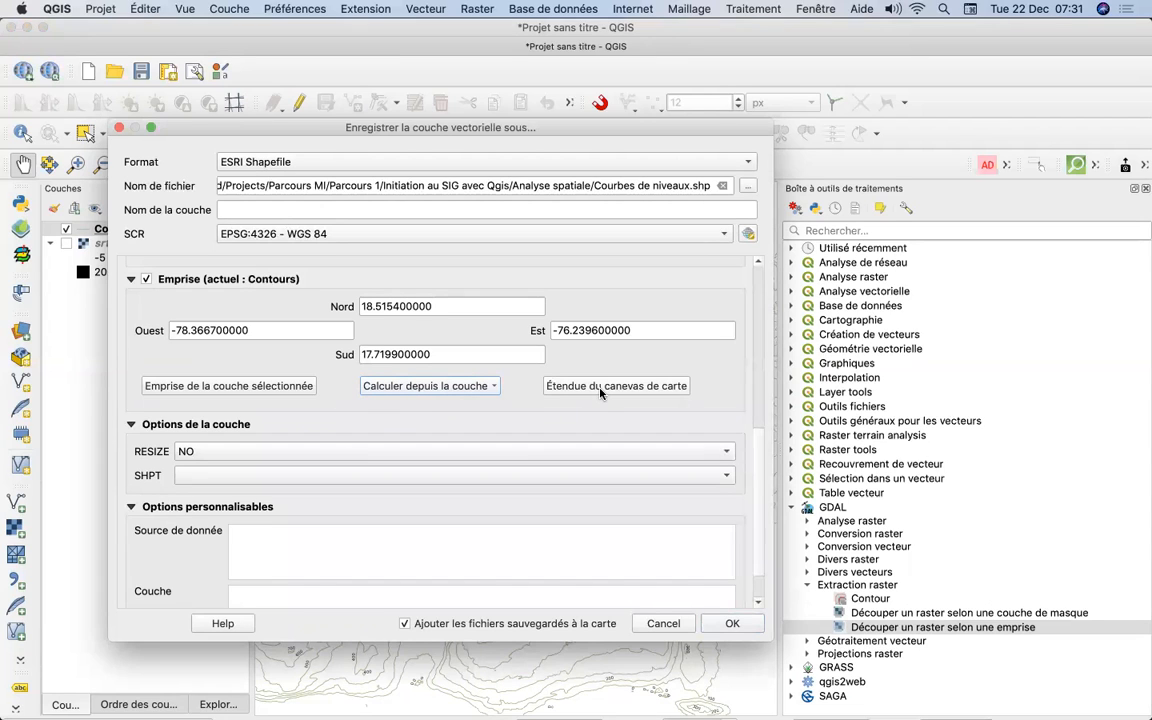
left_click(284, 387)
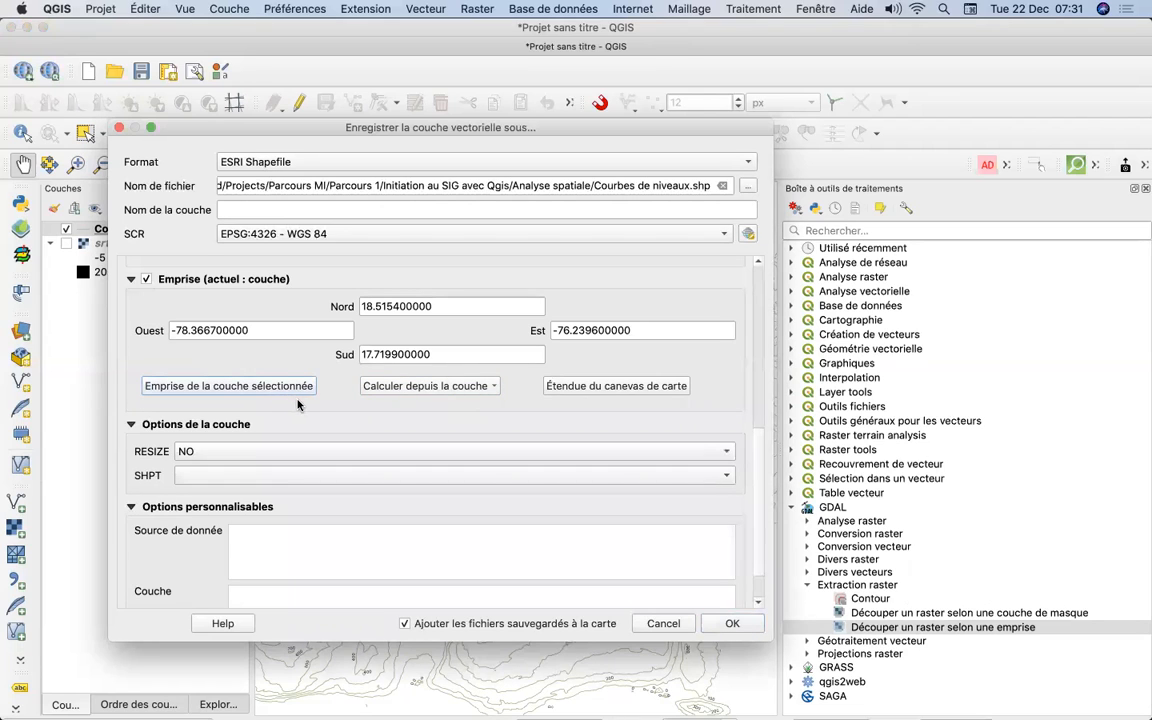
left_click(423, 390)
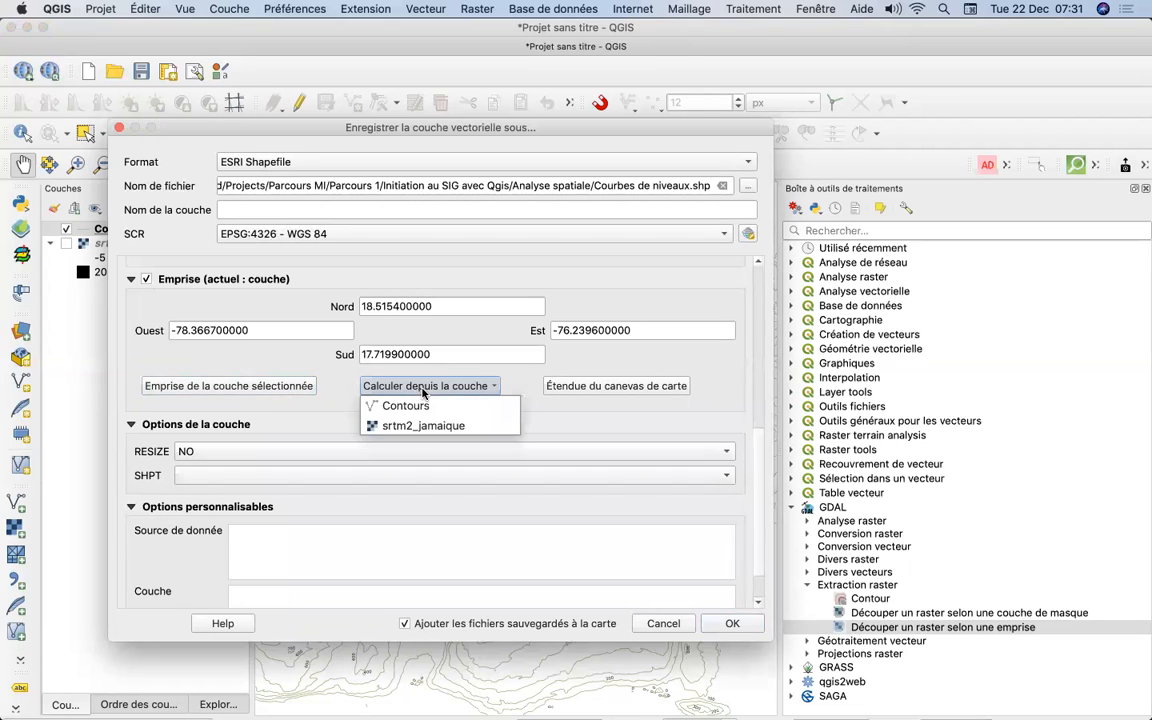
left_click(424, 404)
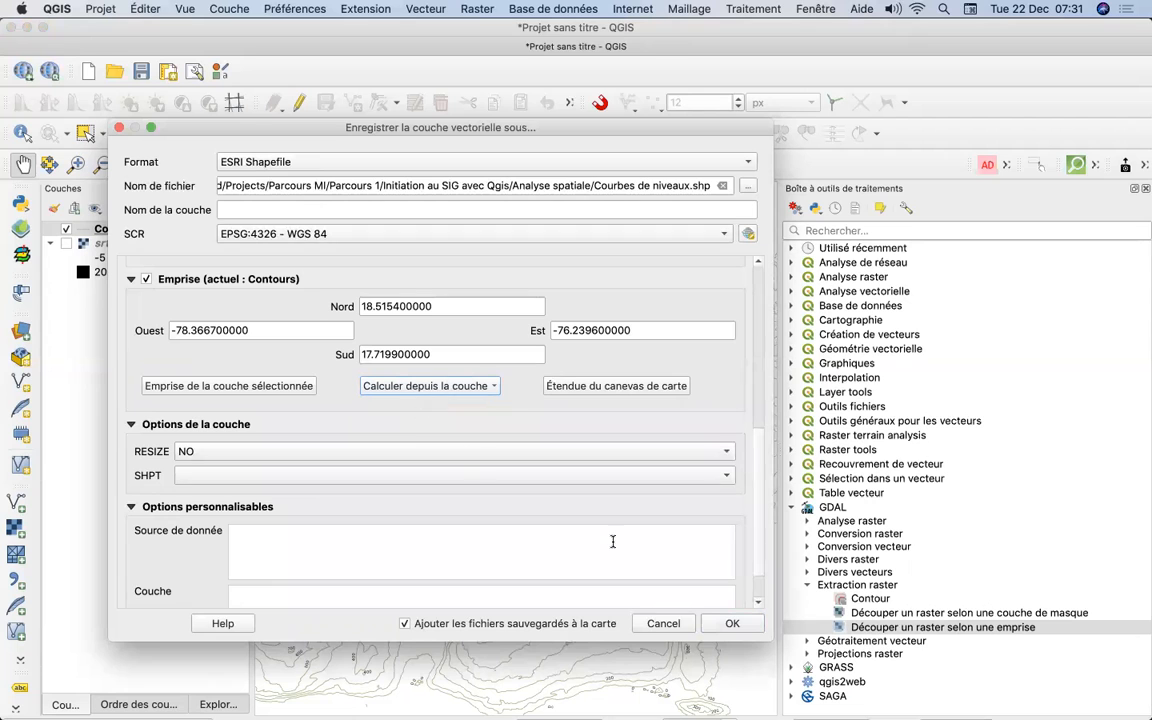
left_click(733, 623)
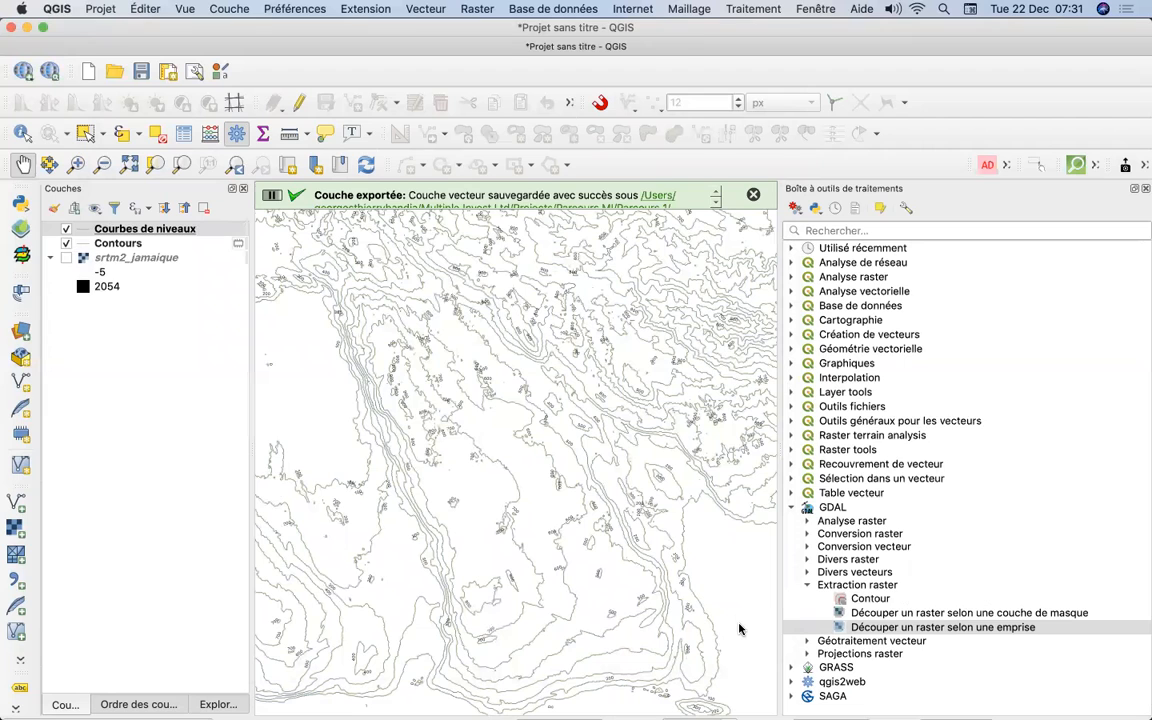
Hide the temporary Contours layer and remove it from the project
left_click(66, 243)
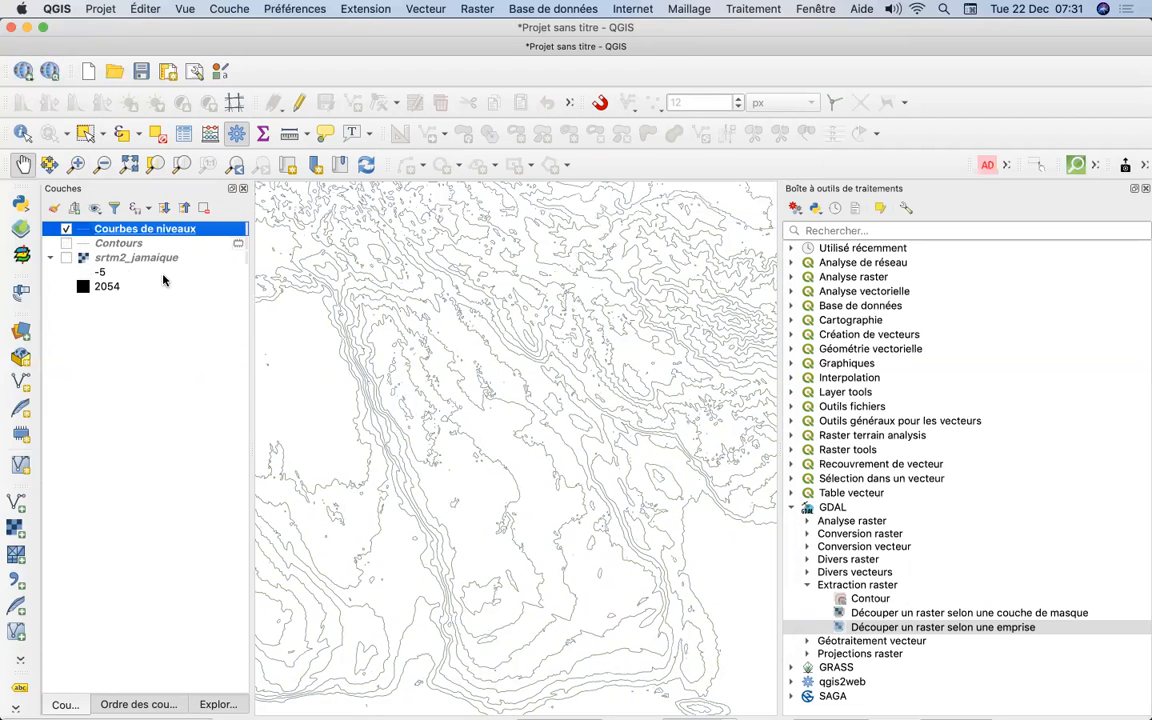
left_click(113, 246)
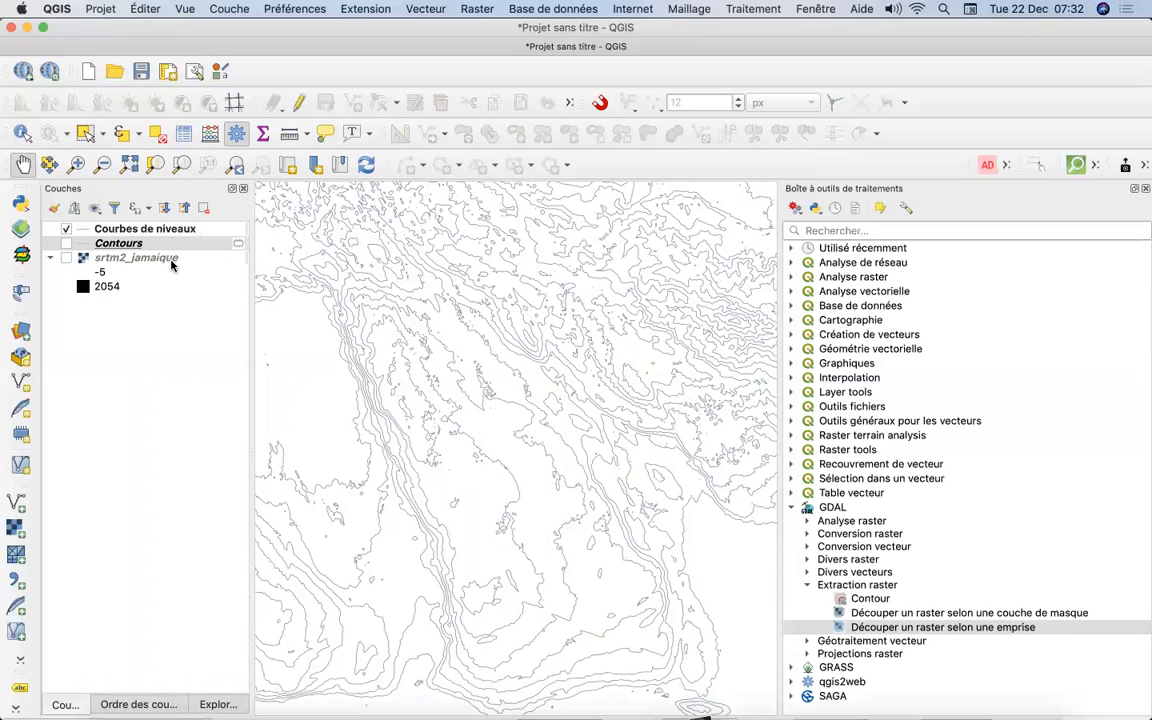
left_click(205, 208)
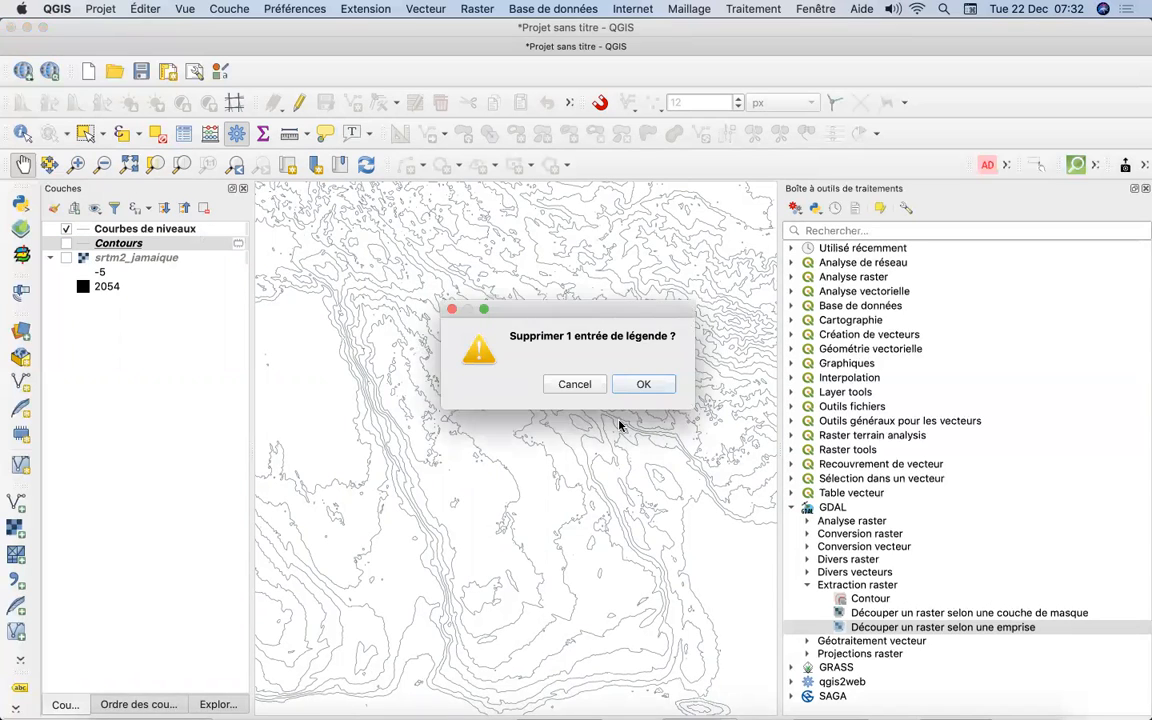
left_click(655, 389)
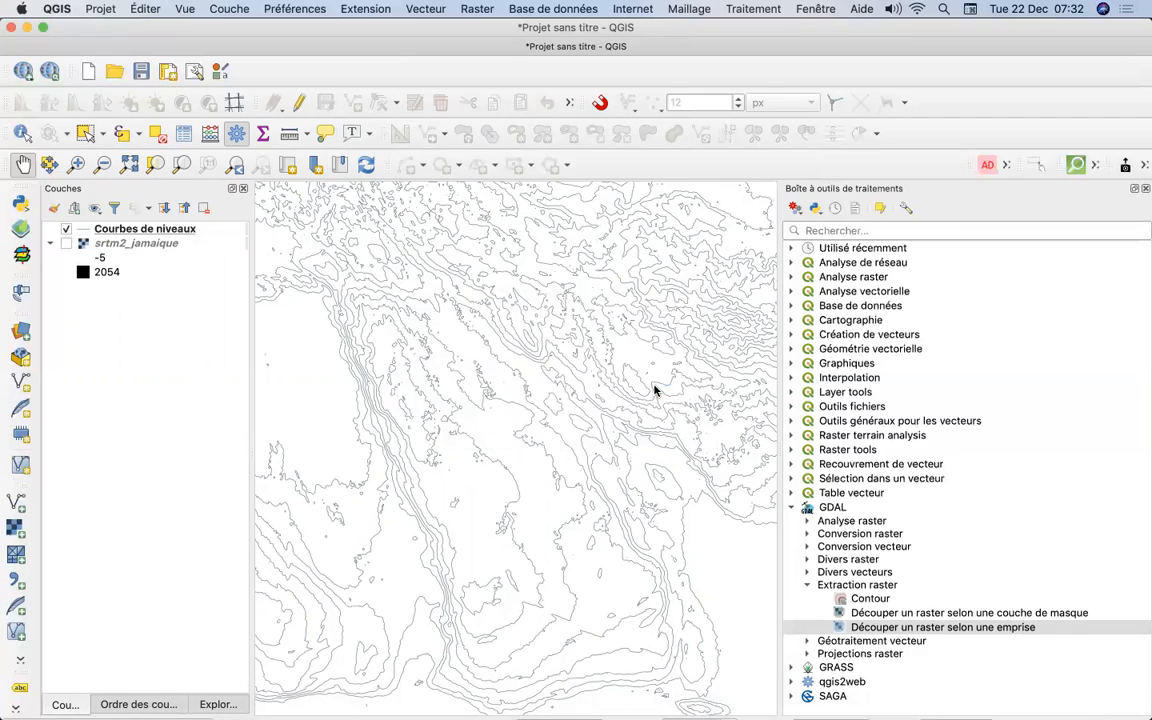
Inspect the contour lines of the Courbes de niveaux layer over the western part of the island
left_click(153, 230)
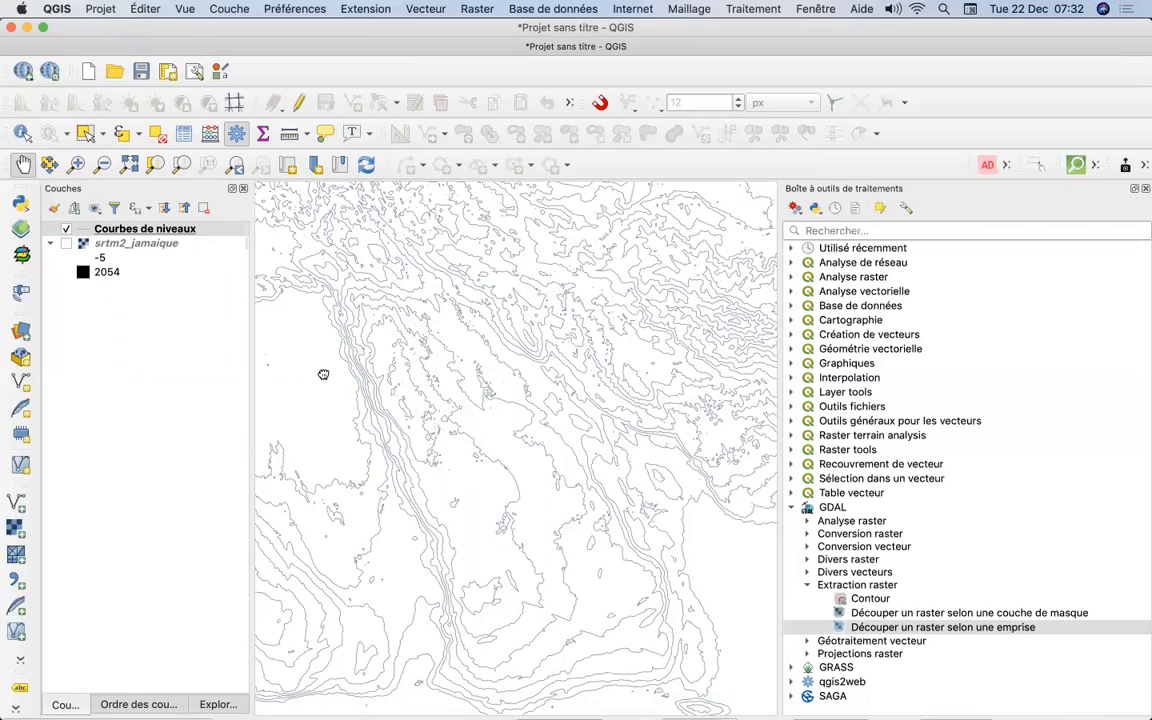
left_click_drag(324, 373, 365, 374)
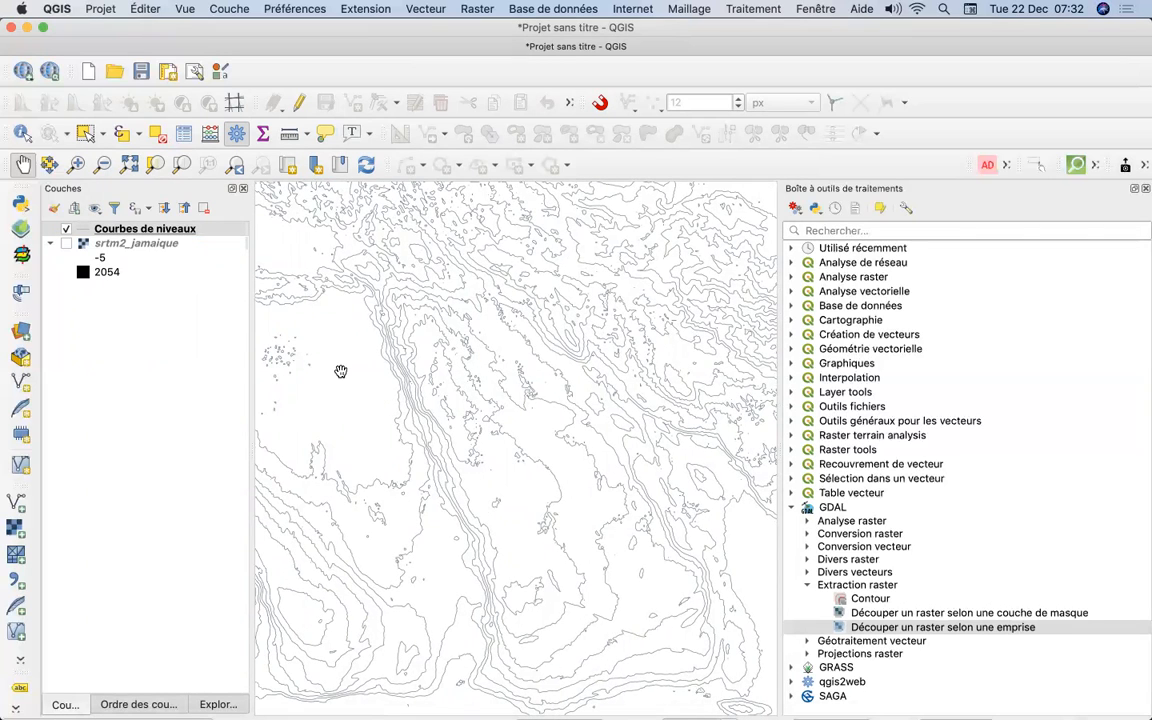
left_click_drag(334, 373, 417, 375)
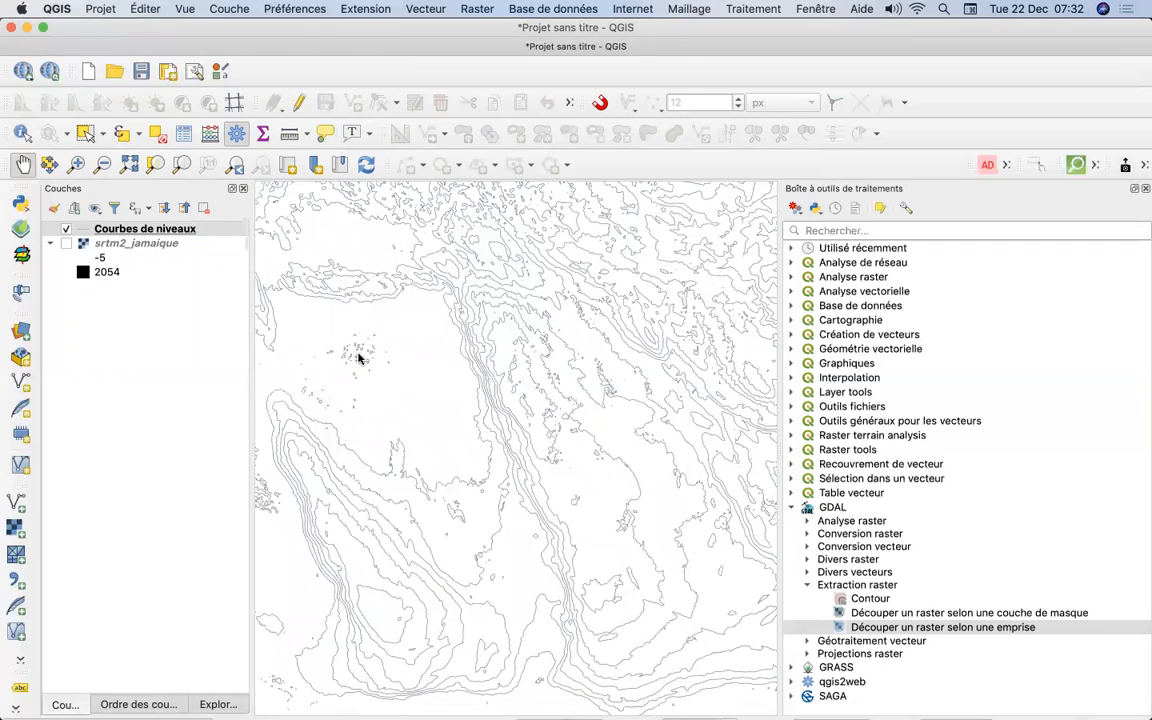
left_click(104, 166)
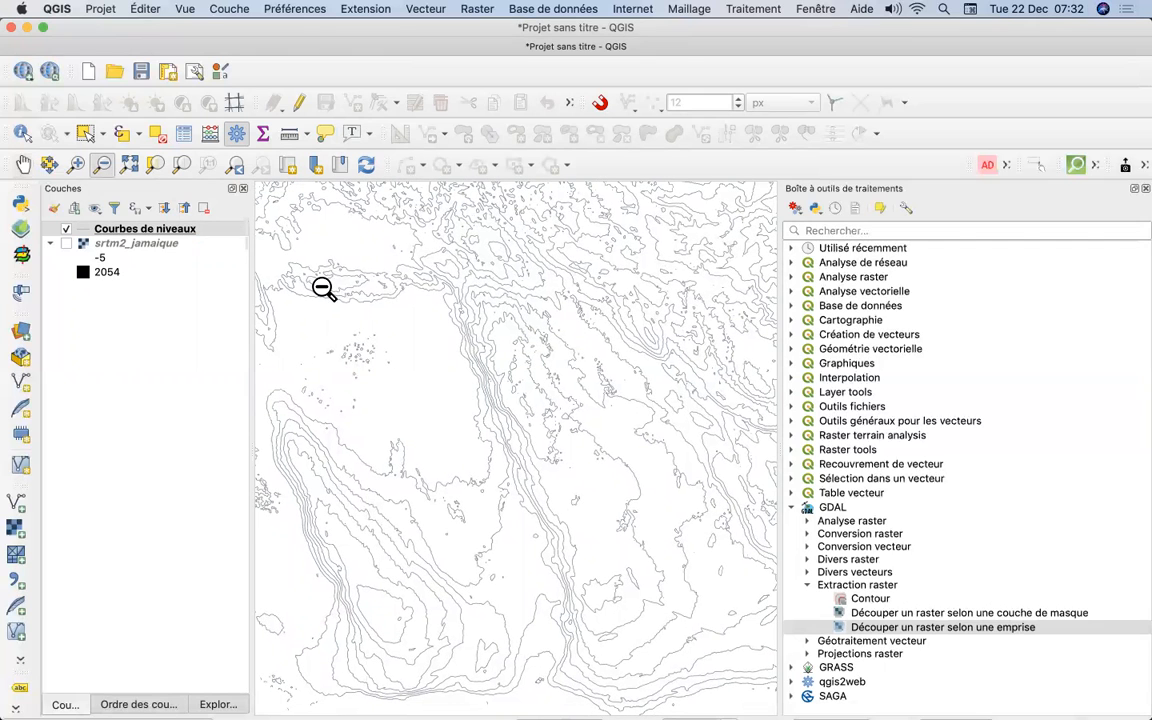
left_click(321, 288)
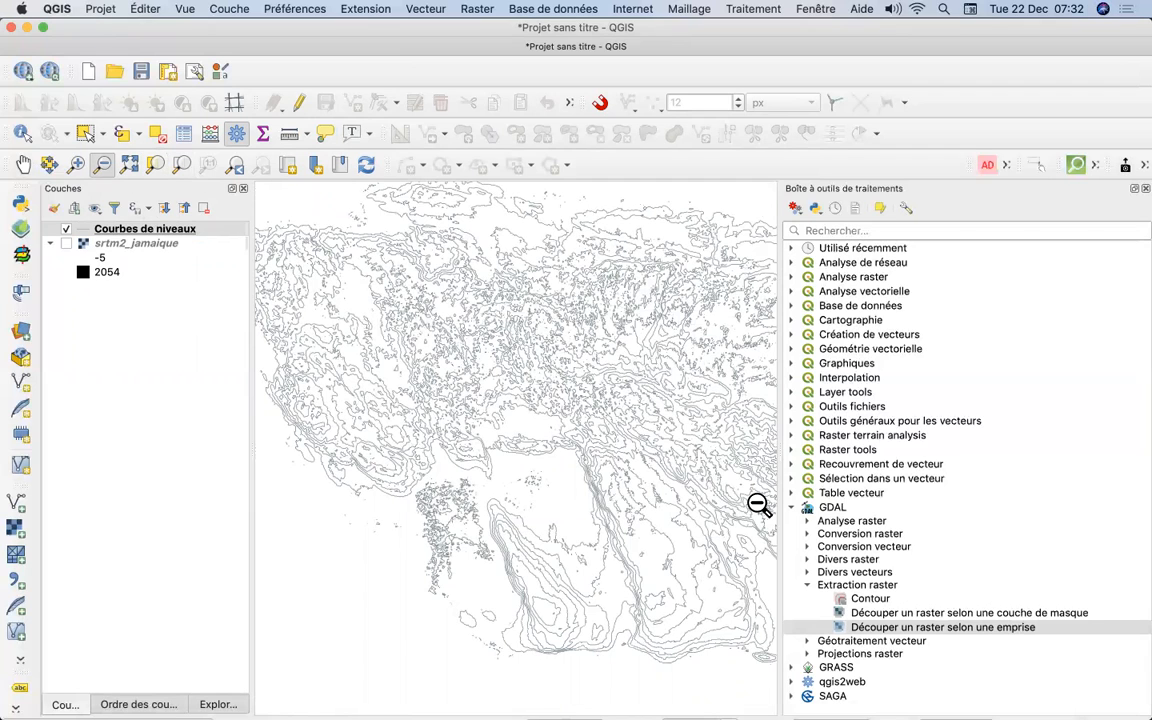
Check which source layers are available for clipping a raster by extent, without running the tool
double_click(873, 628)
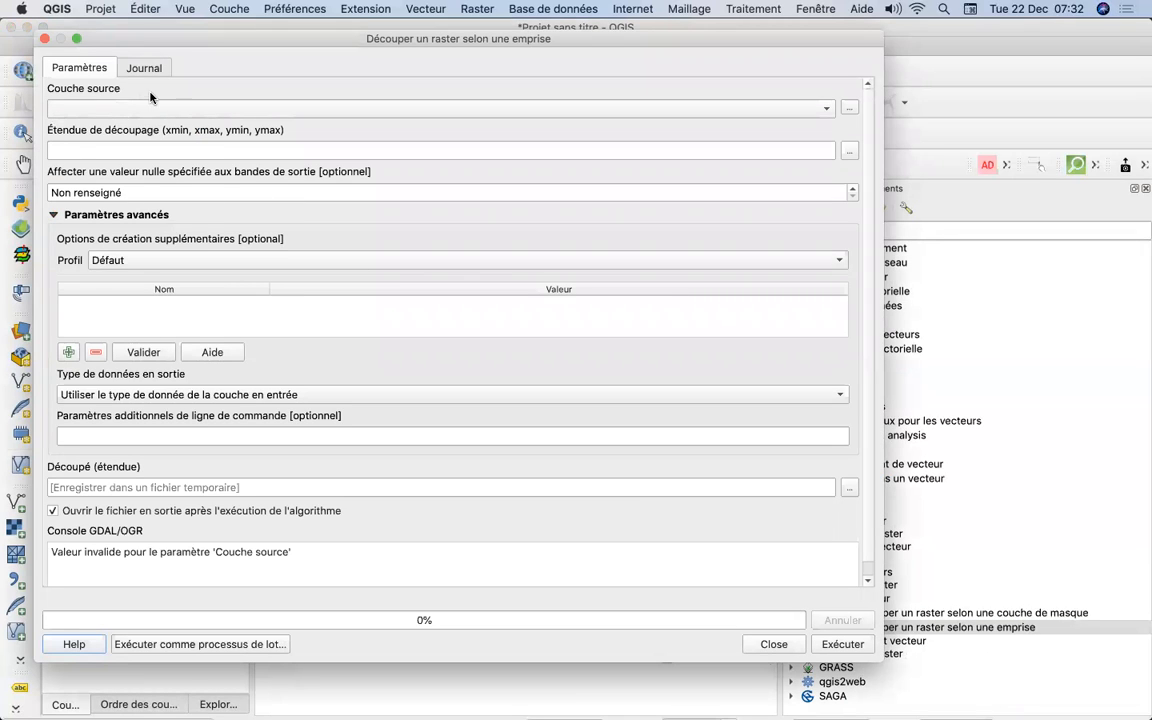
left_click(772, 112)
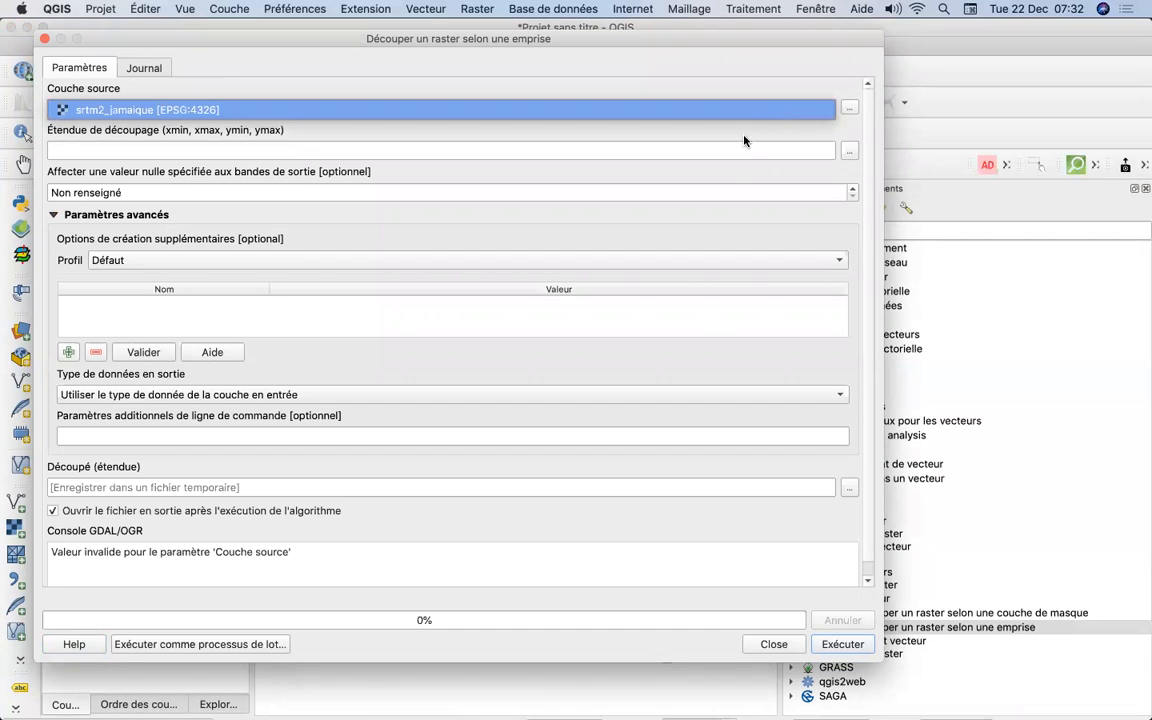
left_click(735, 170)
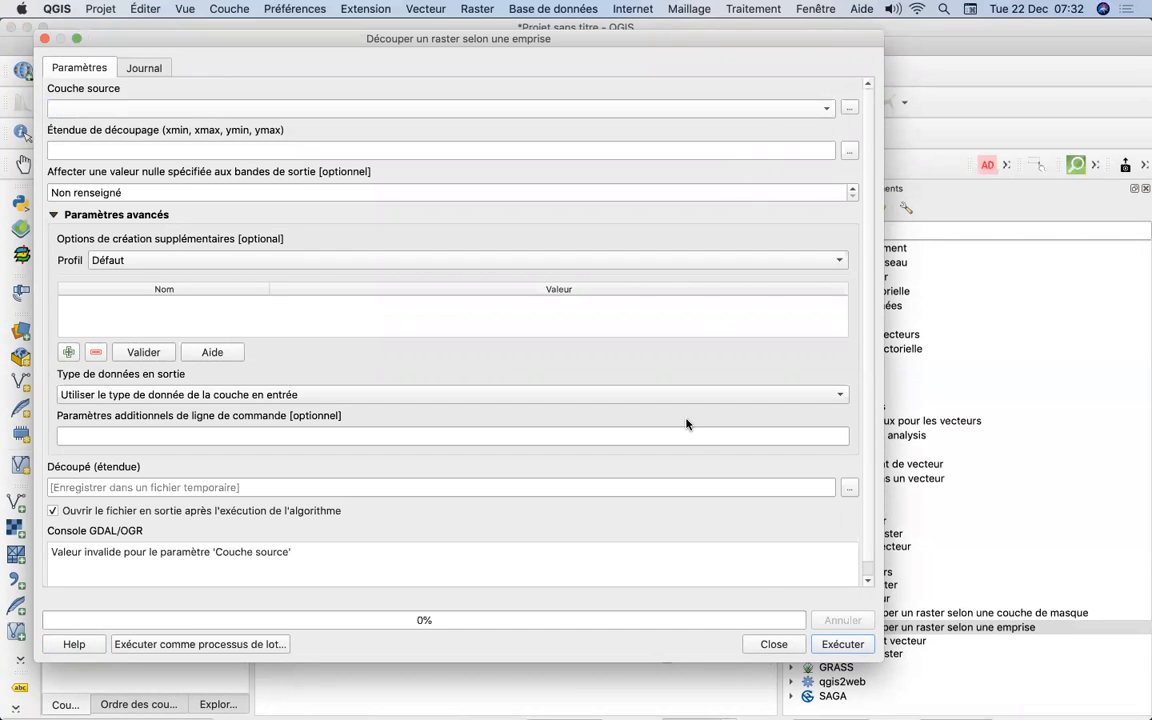
left_click(773, 644)
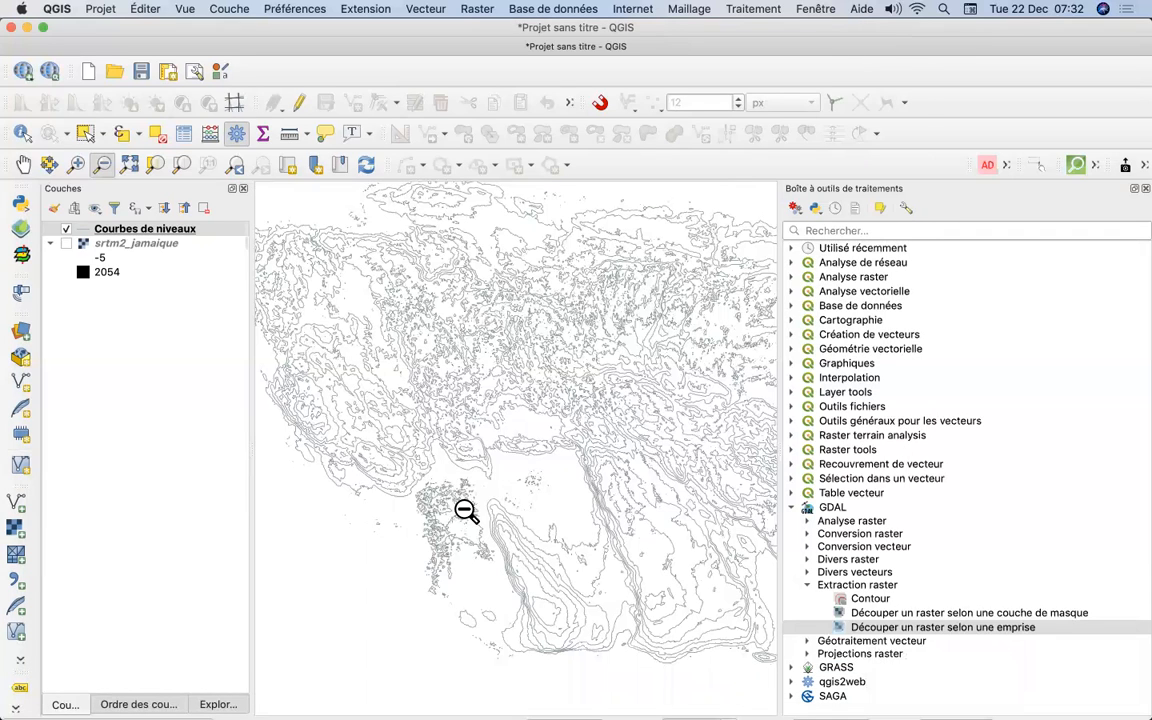
Check the label settings in the layer properties of Courbes de niveaux
left_click(112, 231)
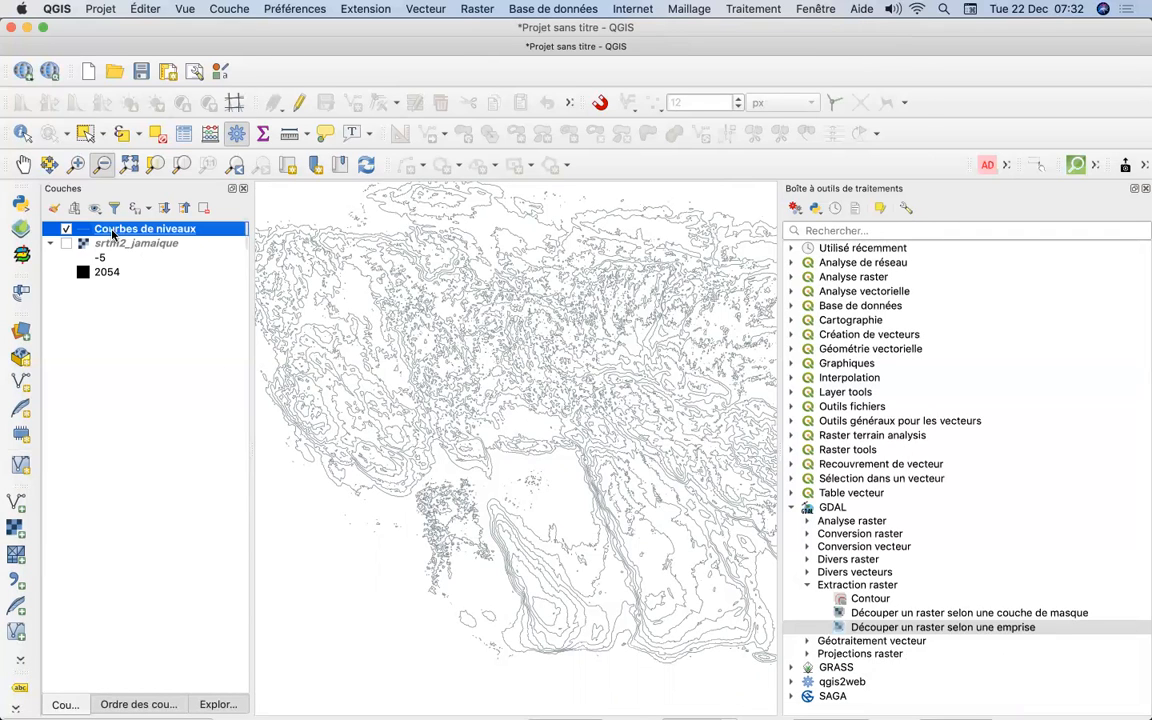
double_click(185, 233)
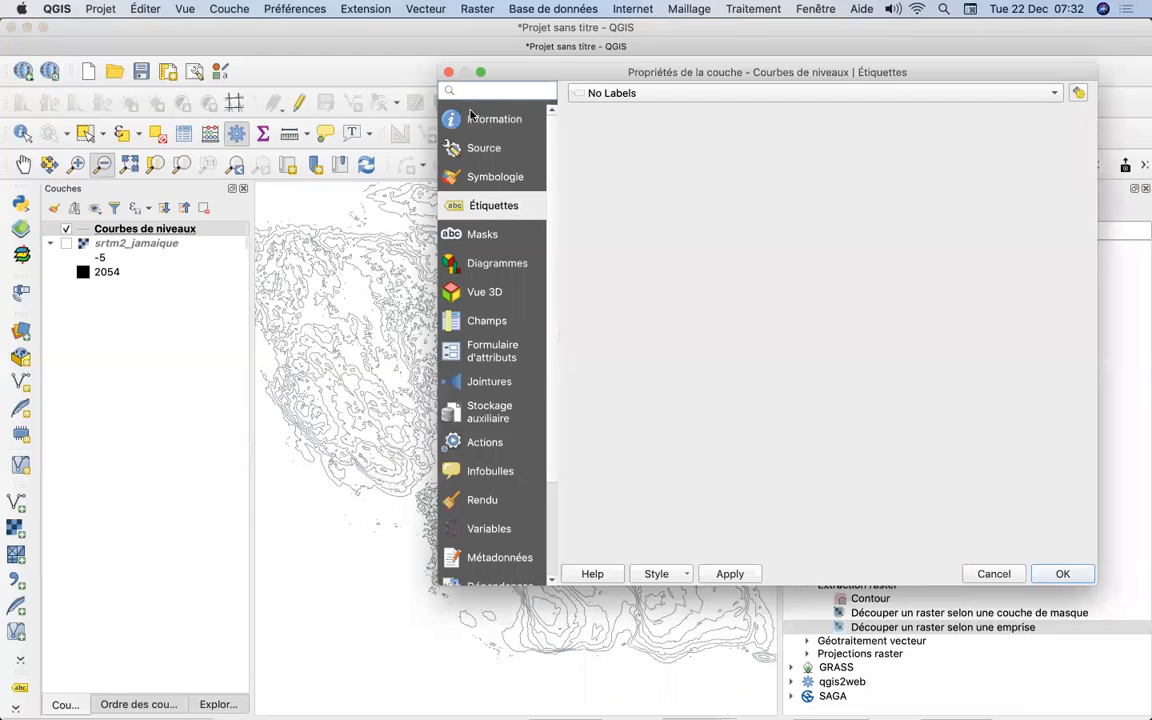
left_click_drag(946, 74, 931, 158)
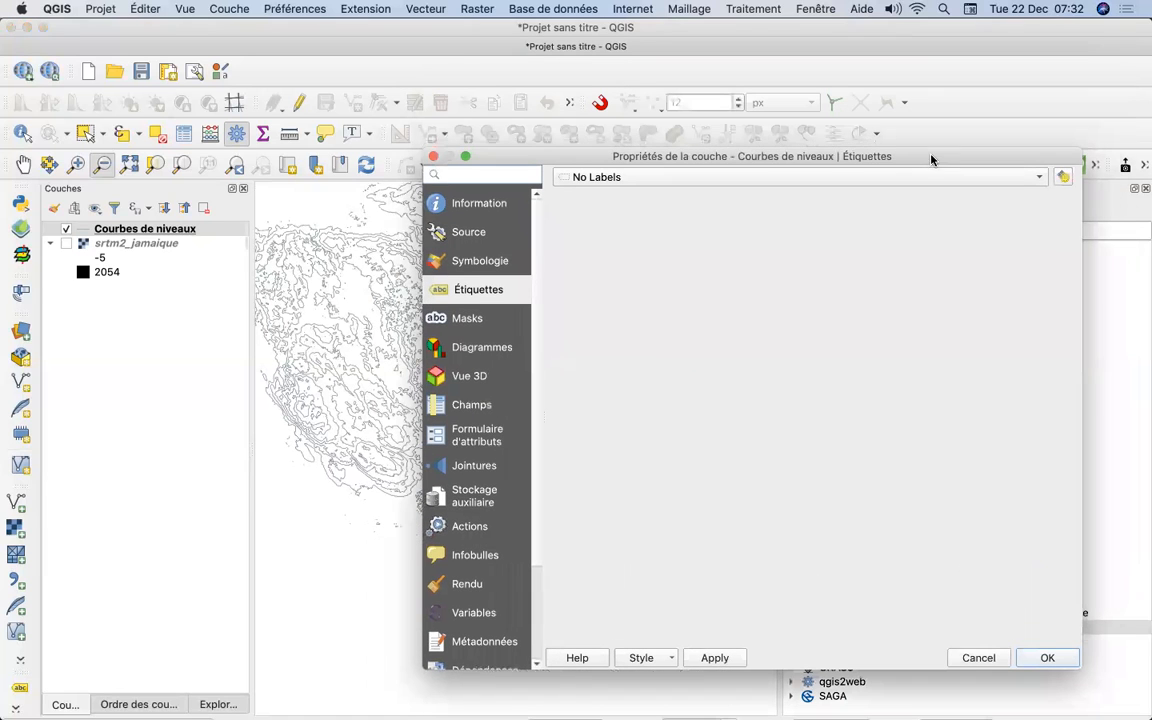
left_click(434, 158)
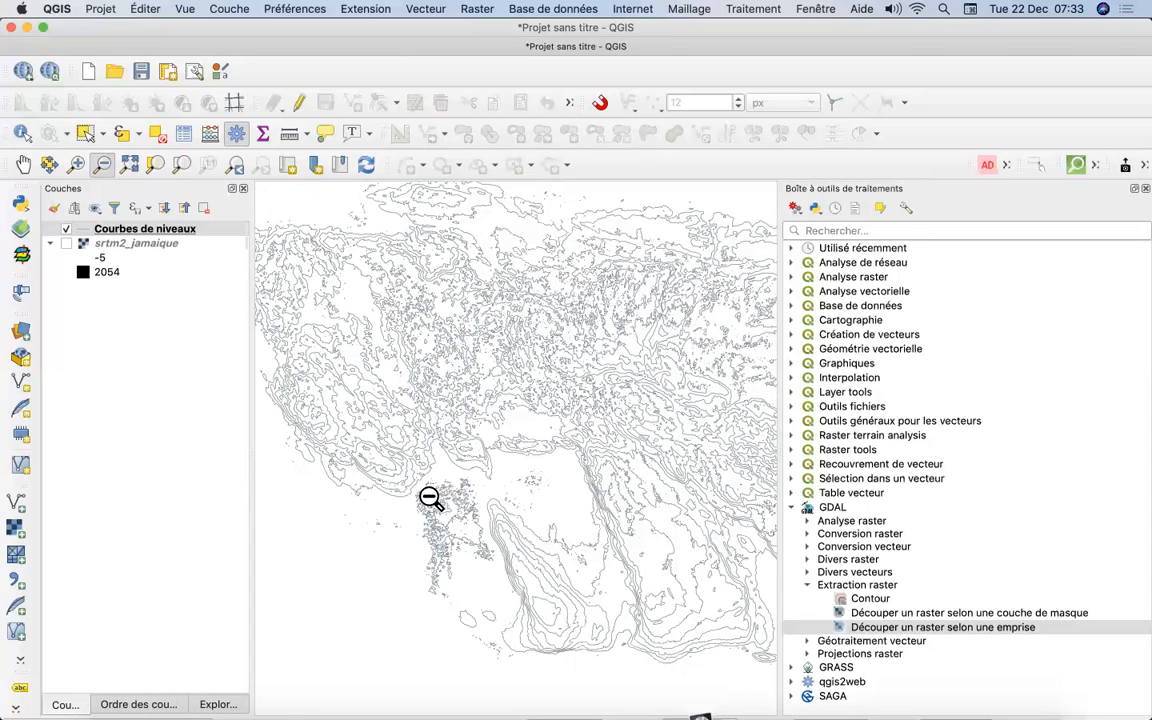
Select the contour lines crossing a rectangle over the southern part of the map, and clear the selection
left_click(85, 132)
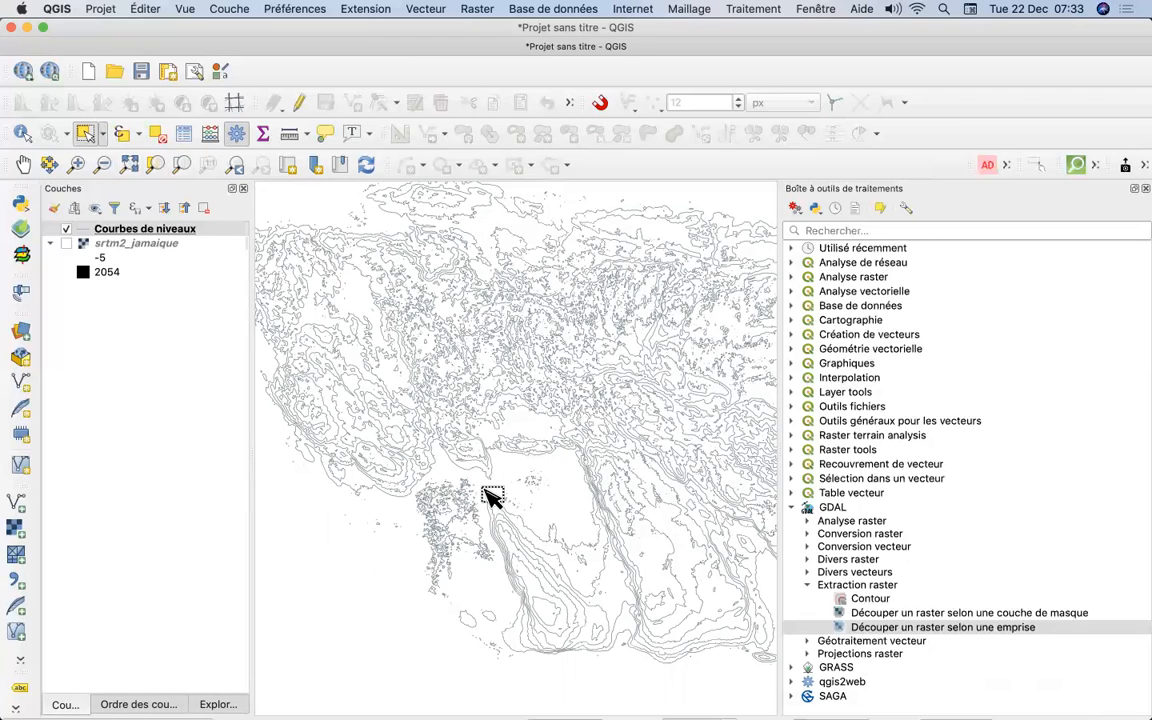
left_click_drag(486, 487, 726, 620)
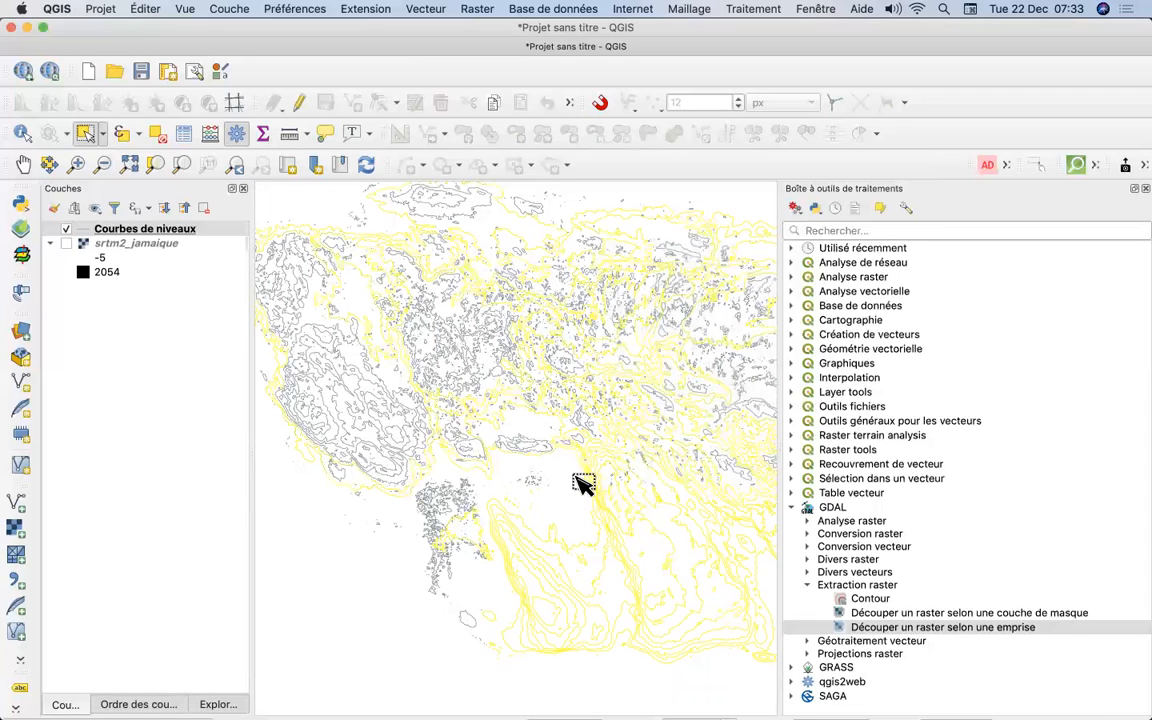
left_click(531, 470)
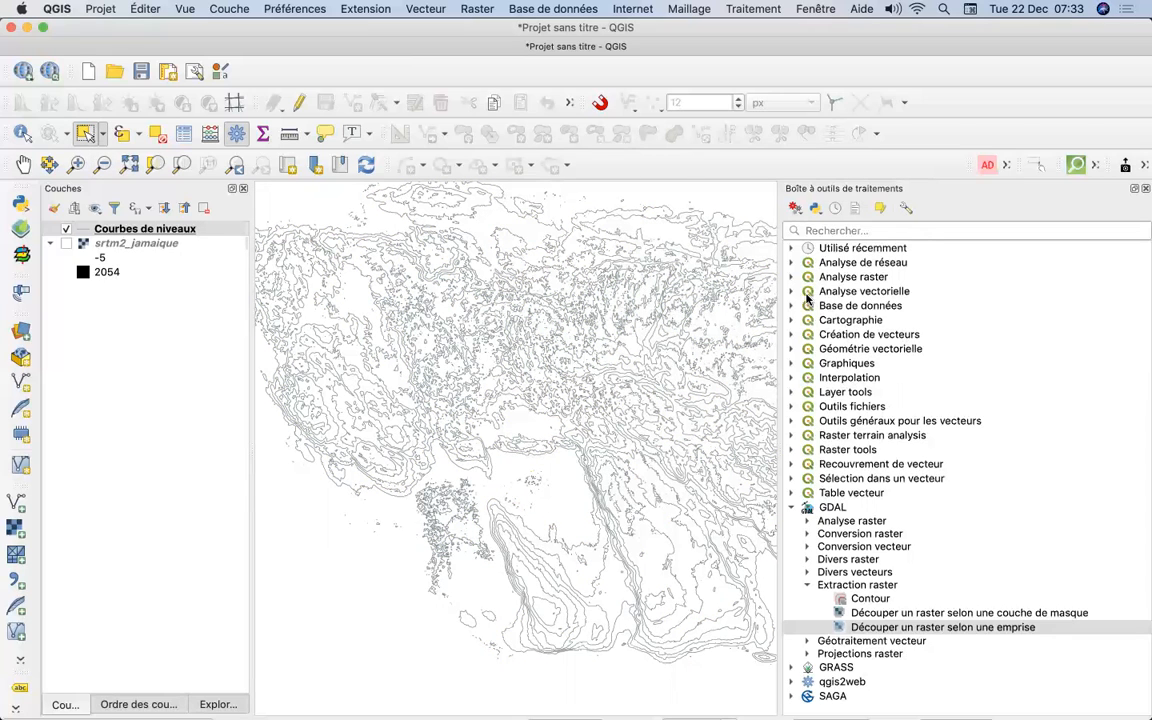
Check which tools the Analyse vectorielle group of the processing toolbox offers
left_click(791, 291)
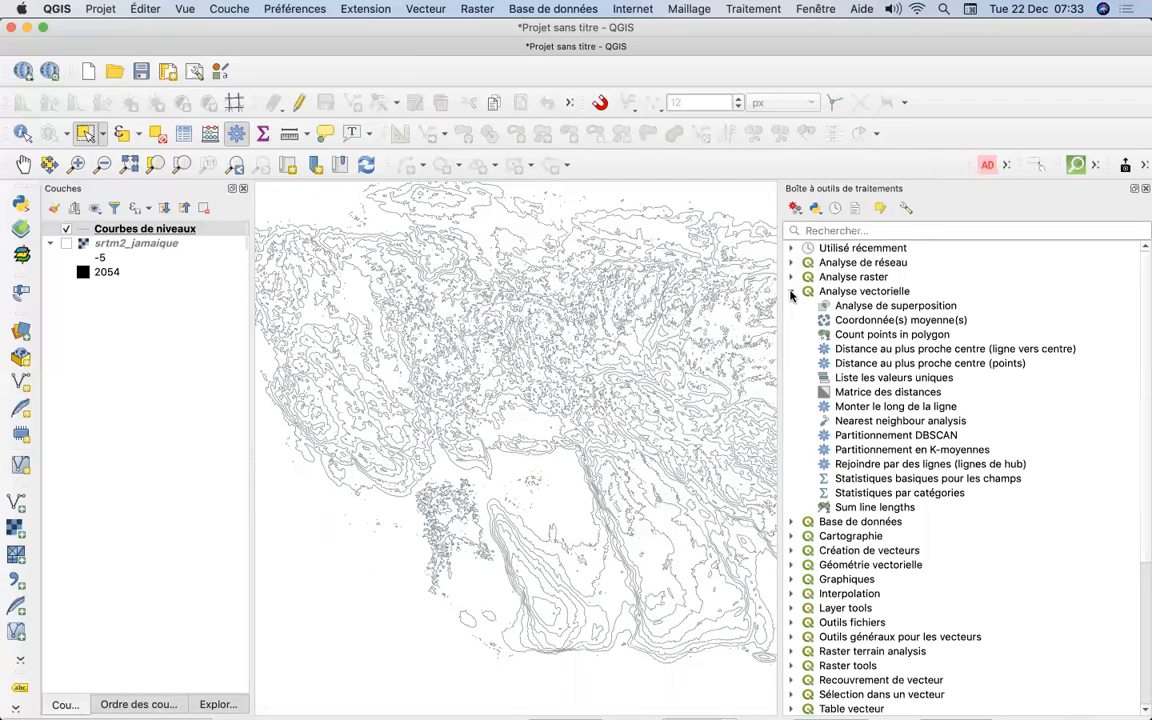
left_click(791, 291)
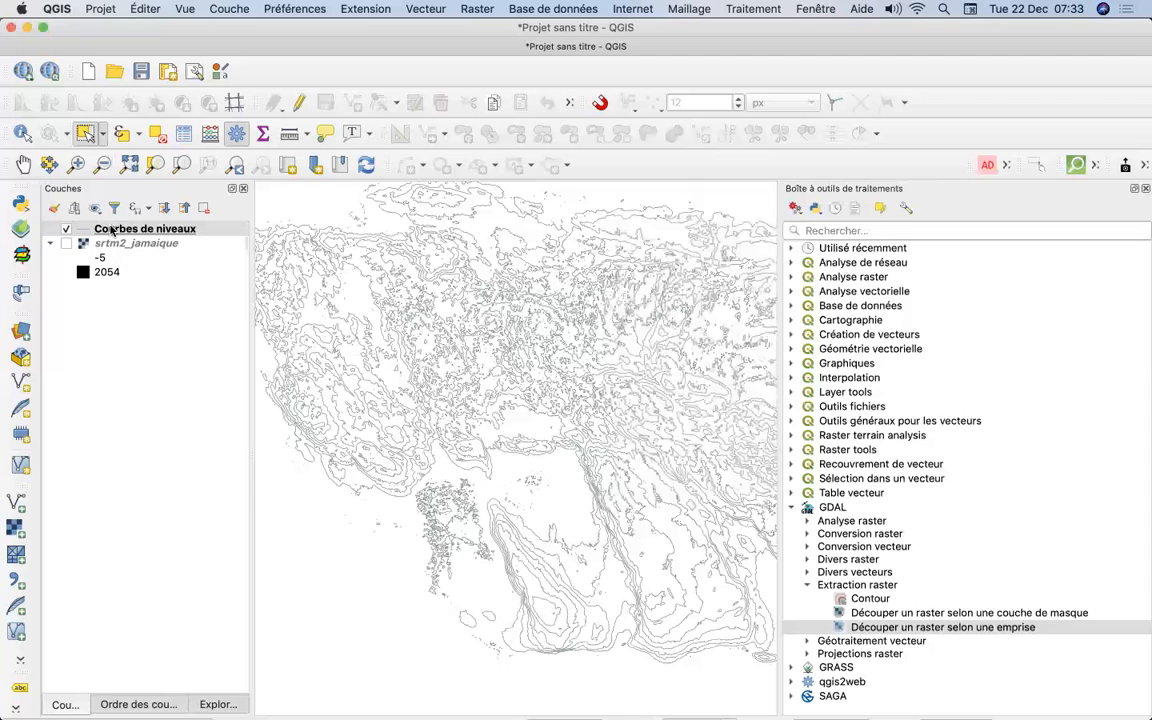
Label the contour lines of Courbes de niveaux with single labels showing the ELEV field
left_click(23, 164)
left_click_drag(545, 427, 517, 391)
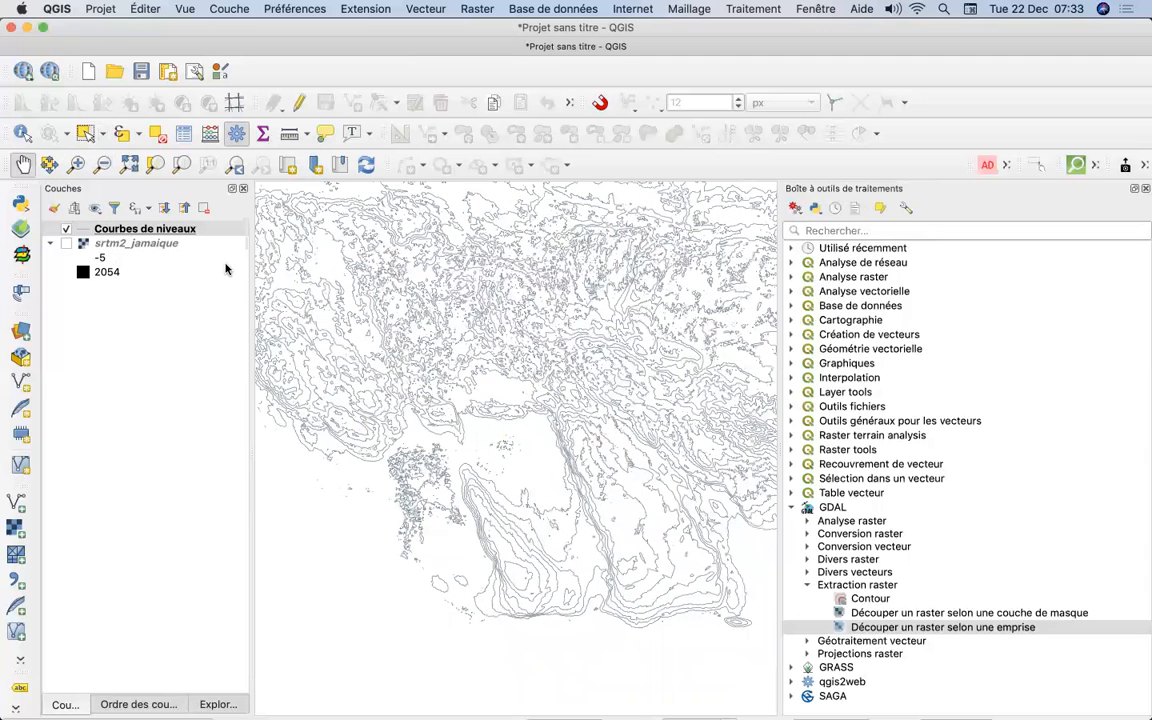
double_click(184, 231)
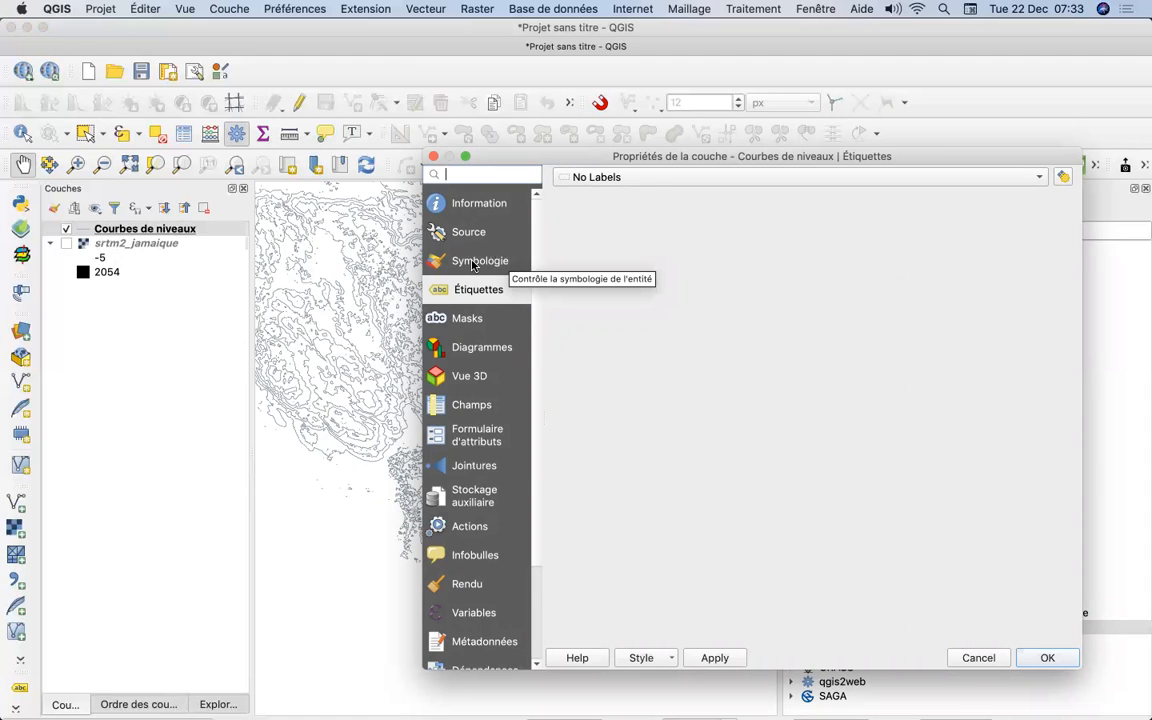
left_click(474, 263)
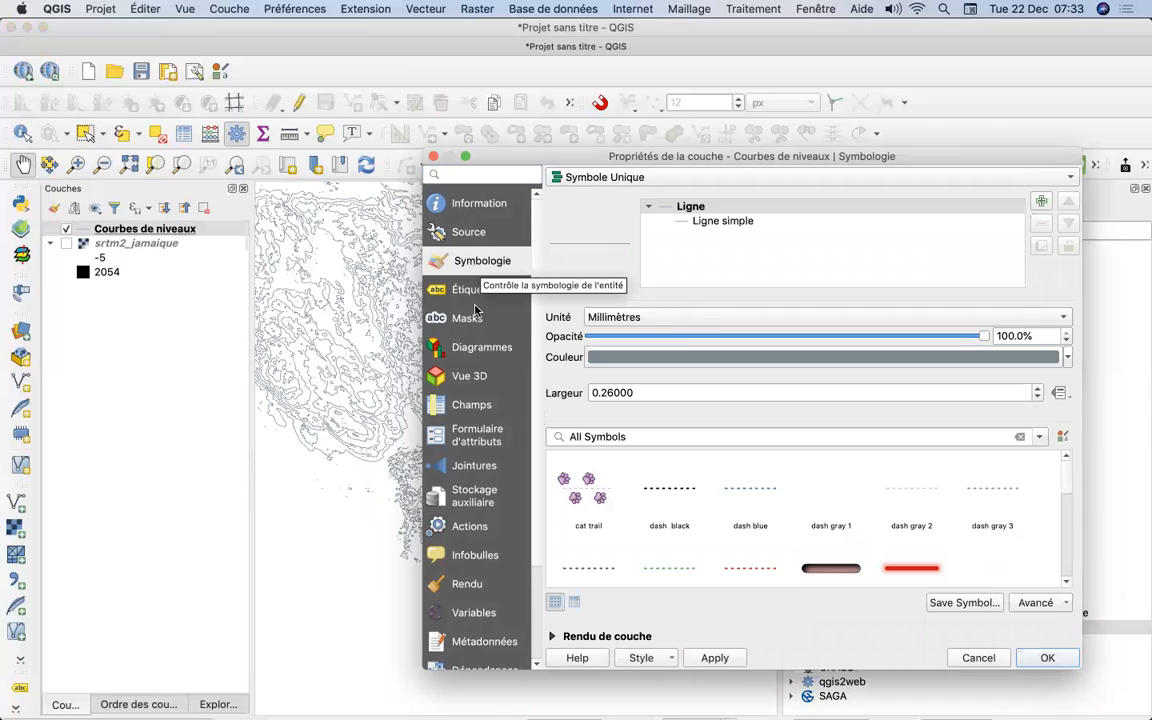
left_click(476, 290)
left_click(644, 179)
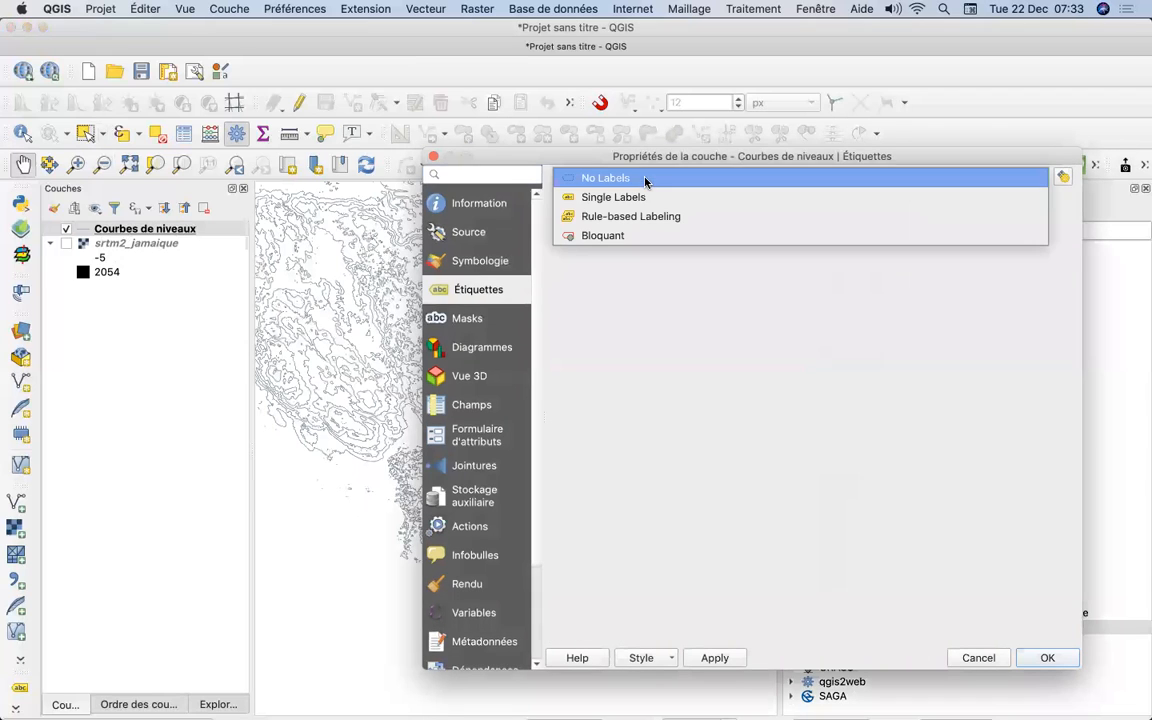
left_click(642, 198)
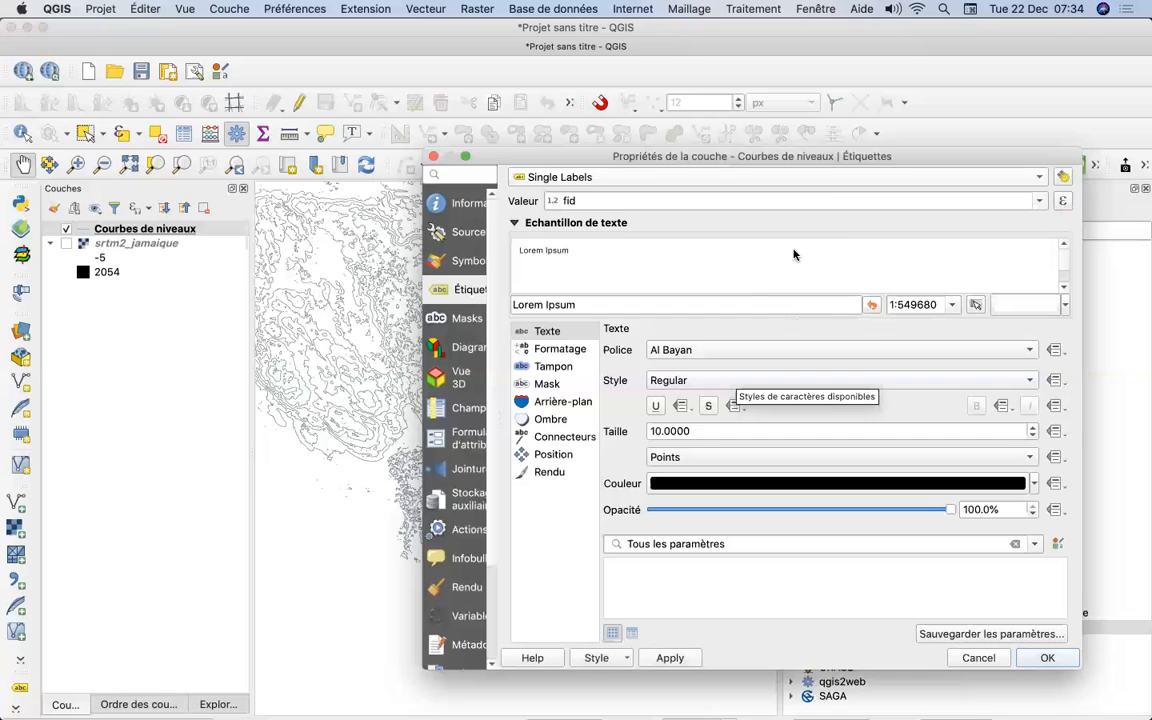
left_click(830, 202)
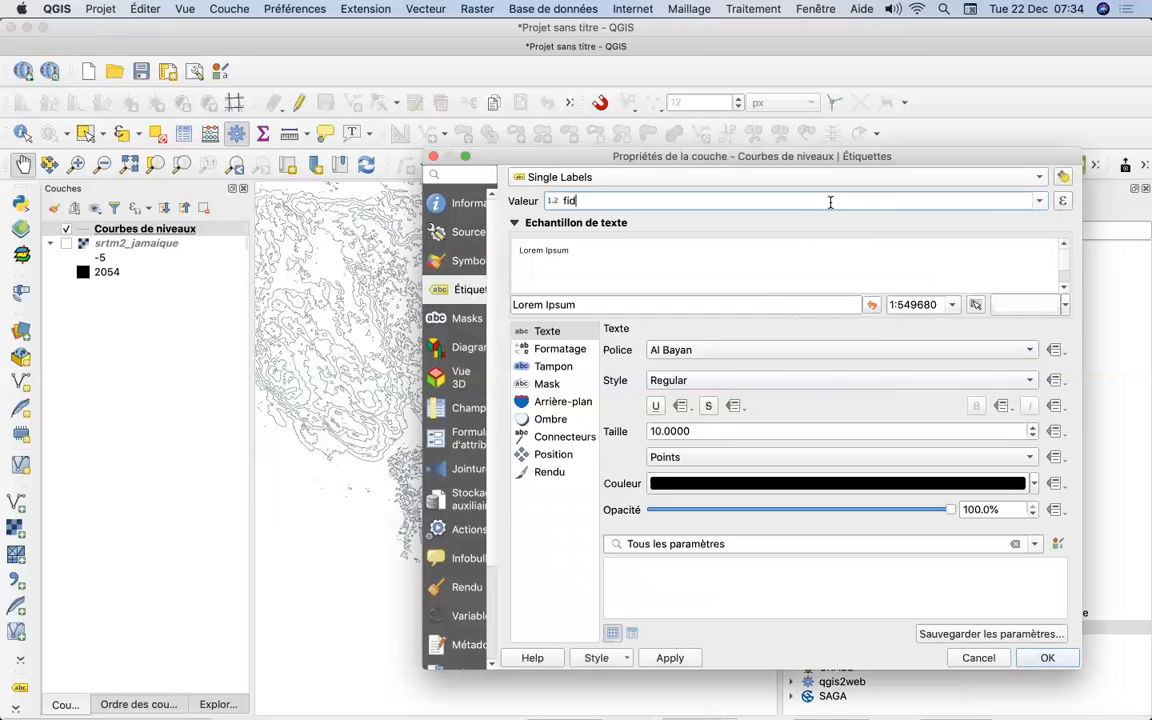
left_click(1039, 201)
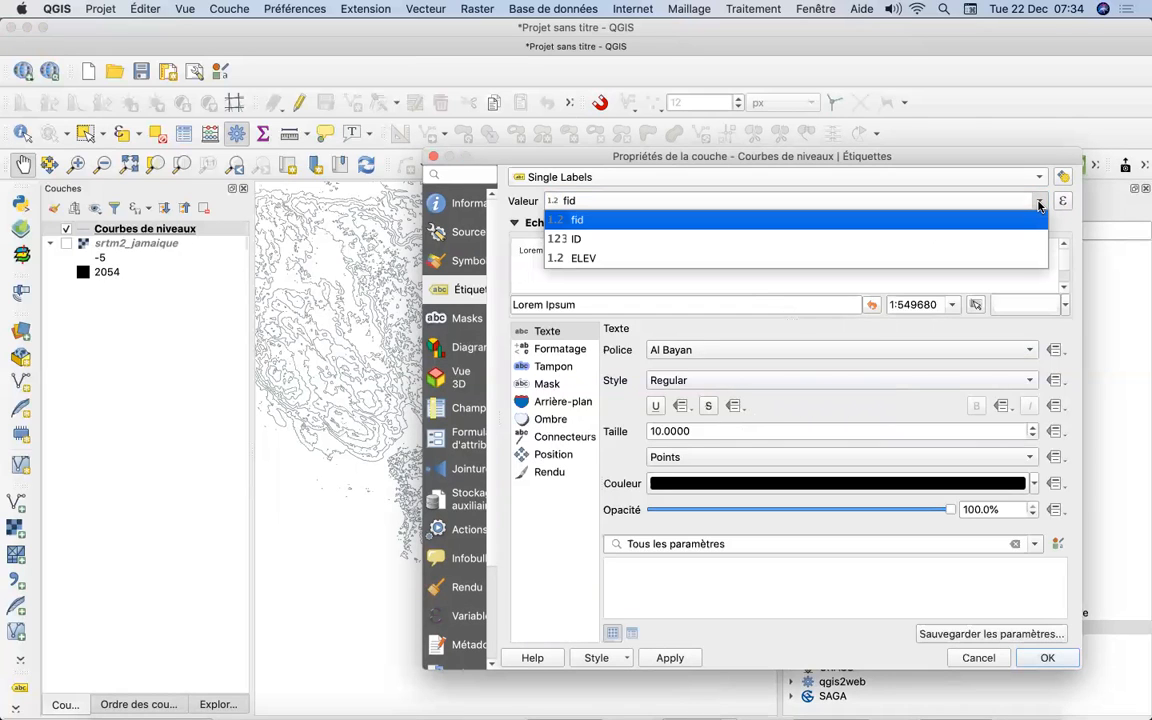
left_click(962, 258)
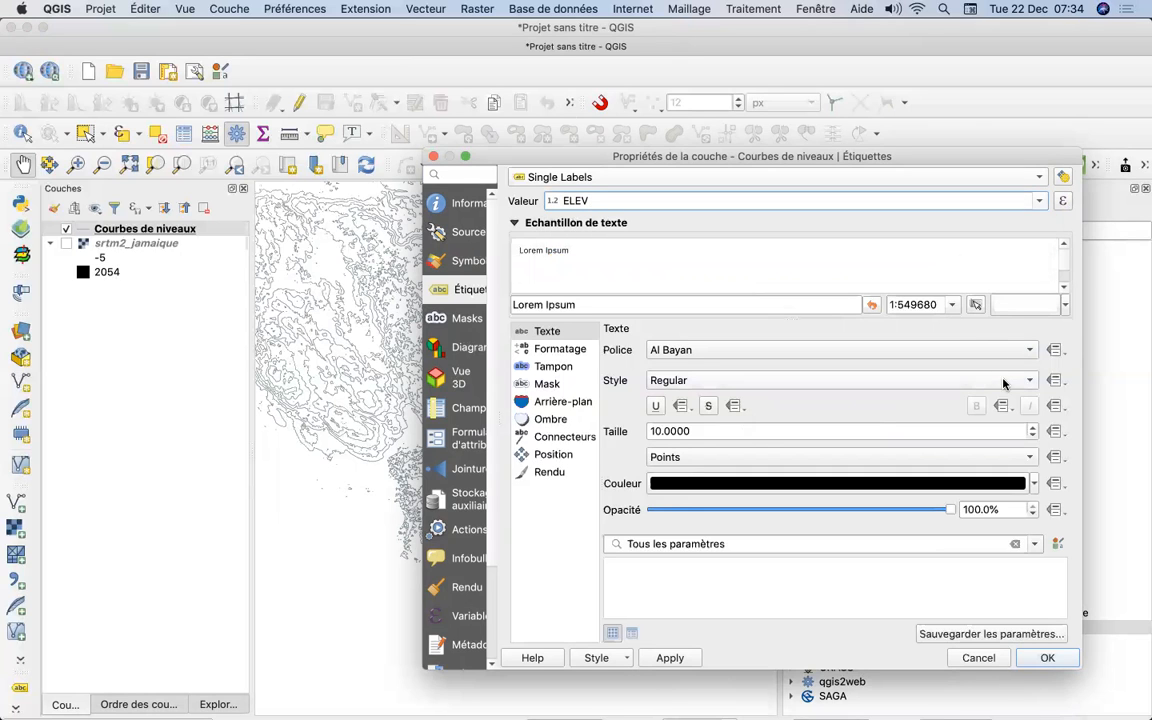
left_click(1047, 657)
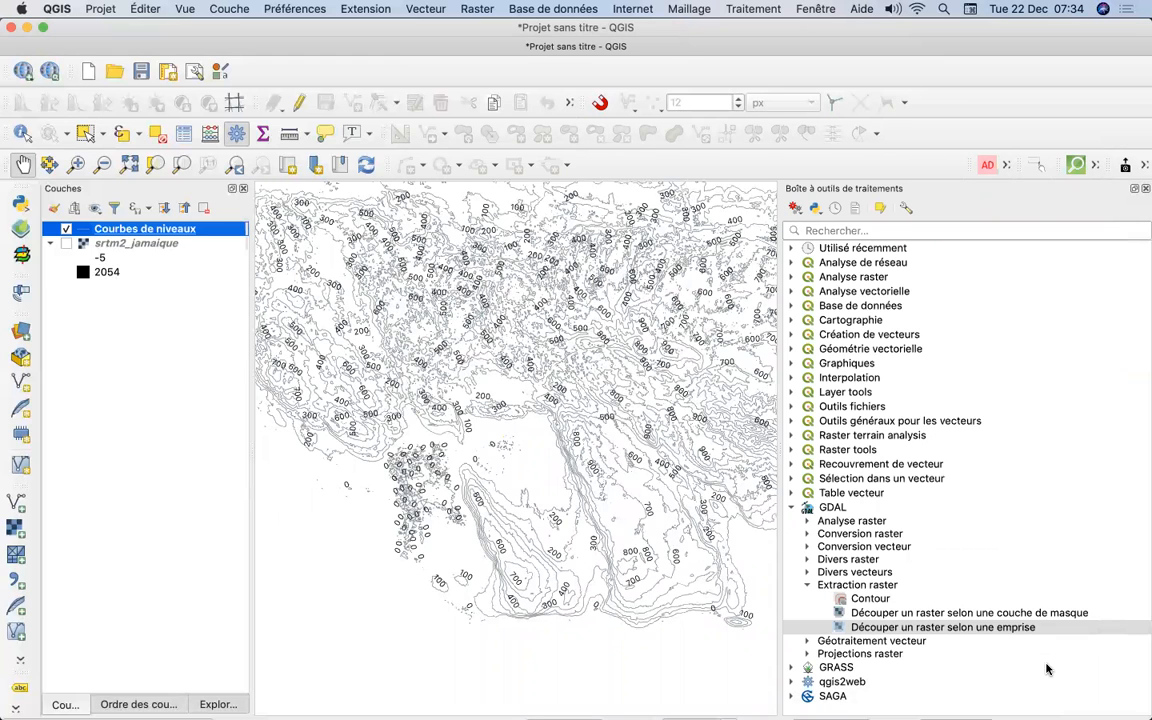
Set the label text size of Courbes de niveaux to 5 points
left_click(158, 231)
double_click(158, 231)
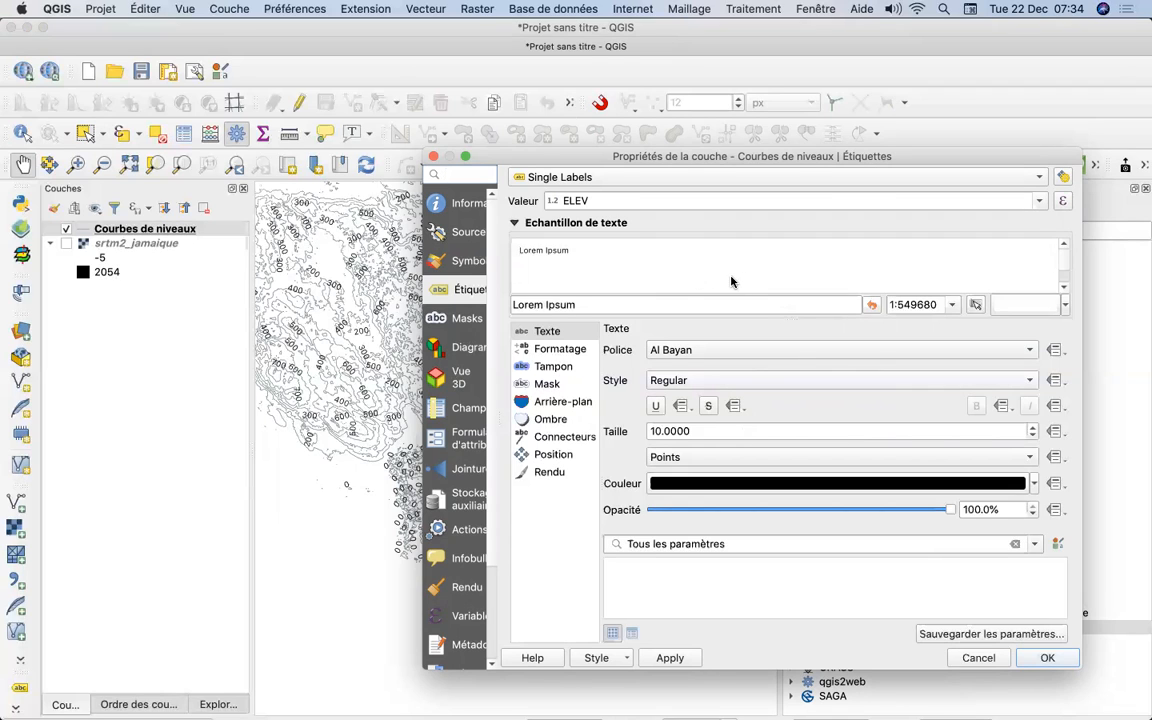
double_click(660, 431)
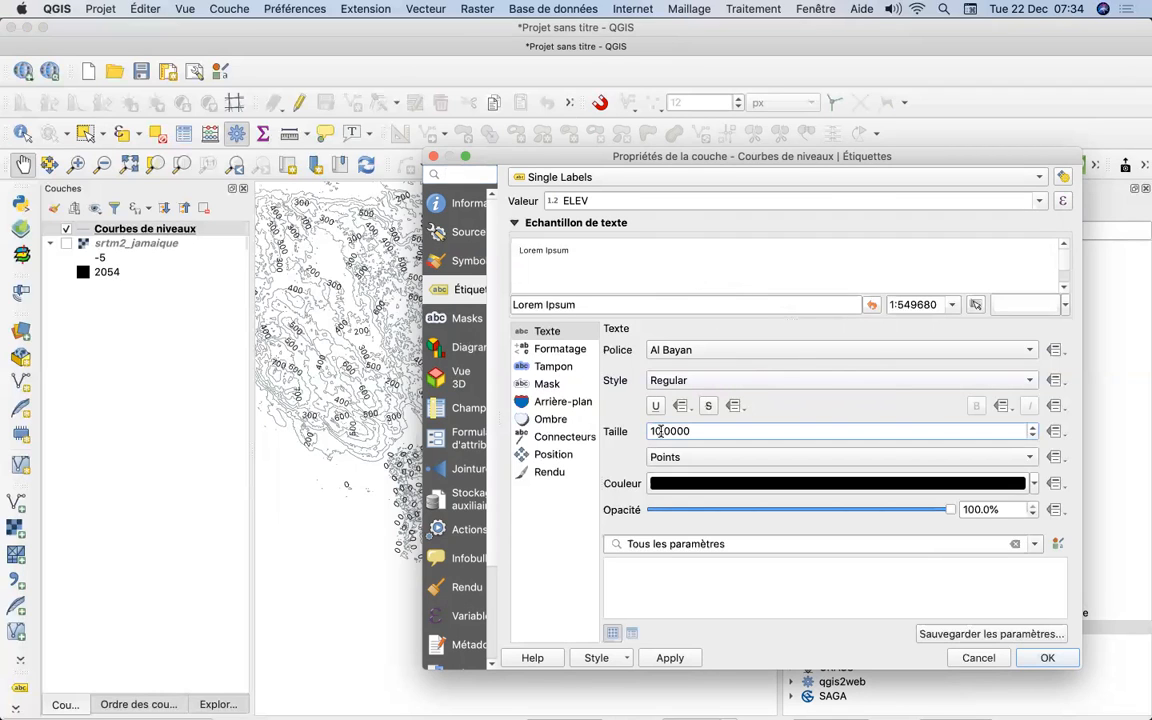
type("6")
left_click(1047, 657)
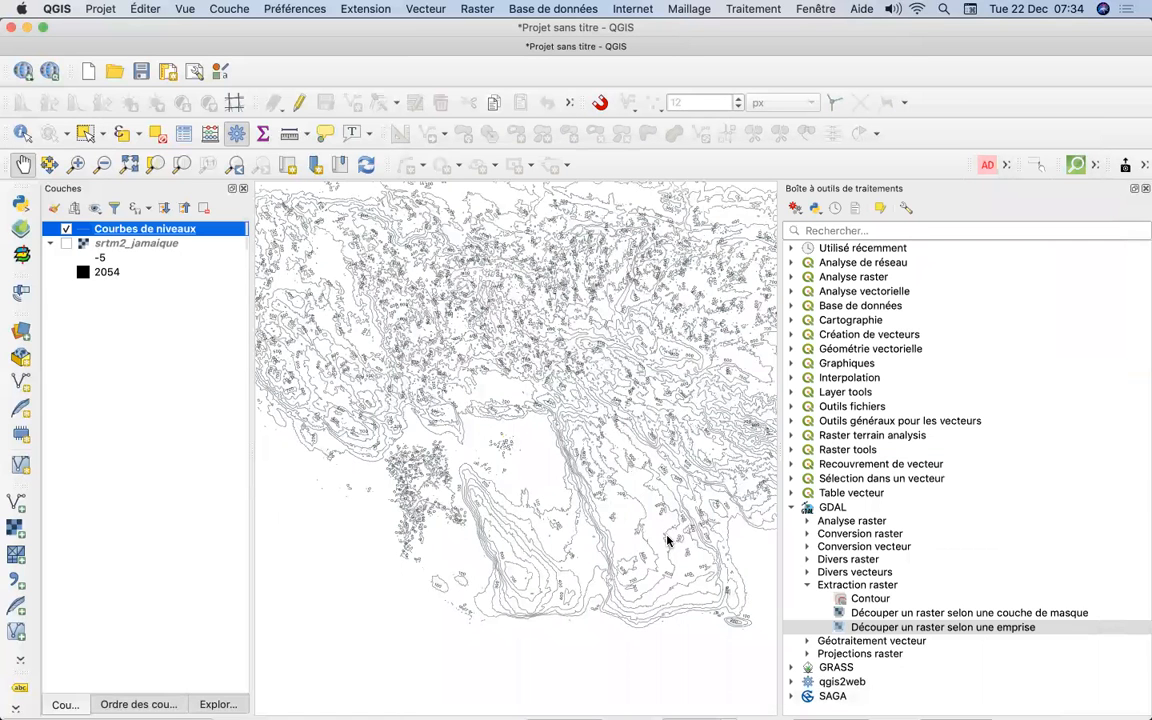
Inspect the elevation labels on the southern contour lines and set the Courbes de niveaux label size to 8 points
left_click(569, 521)
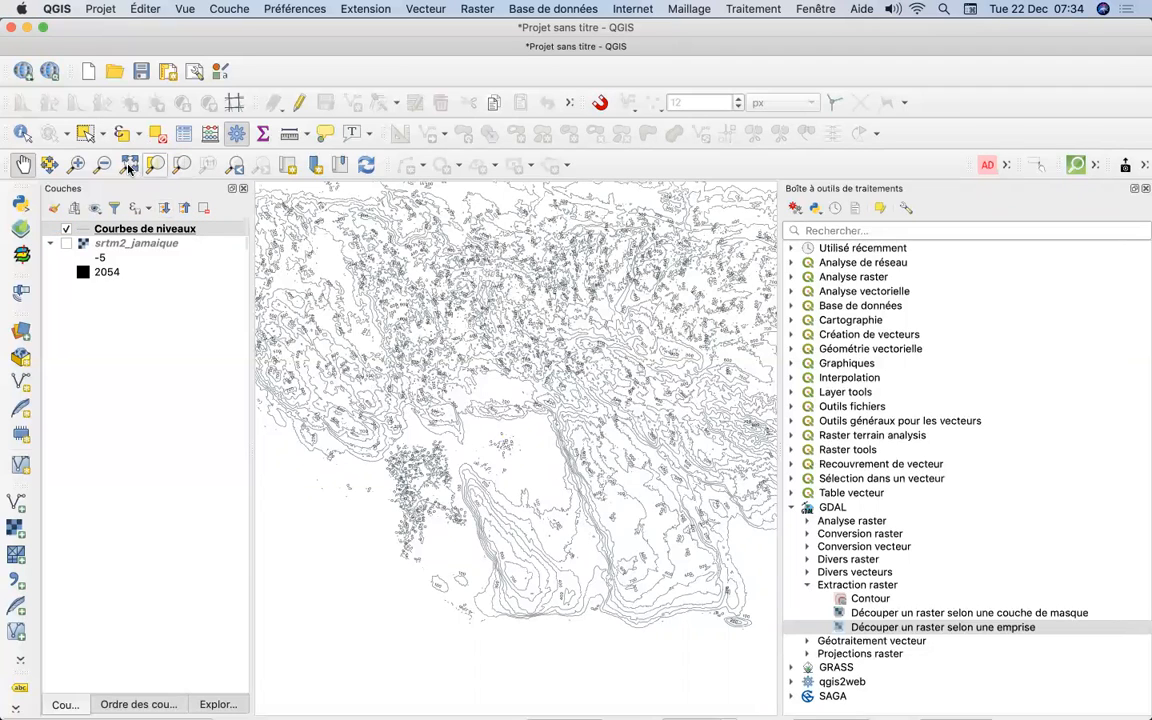
left_click(75, 165)
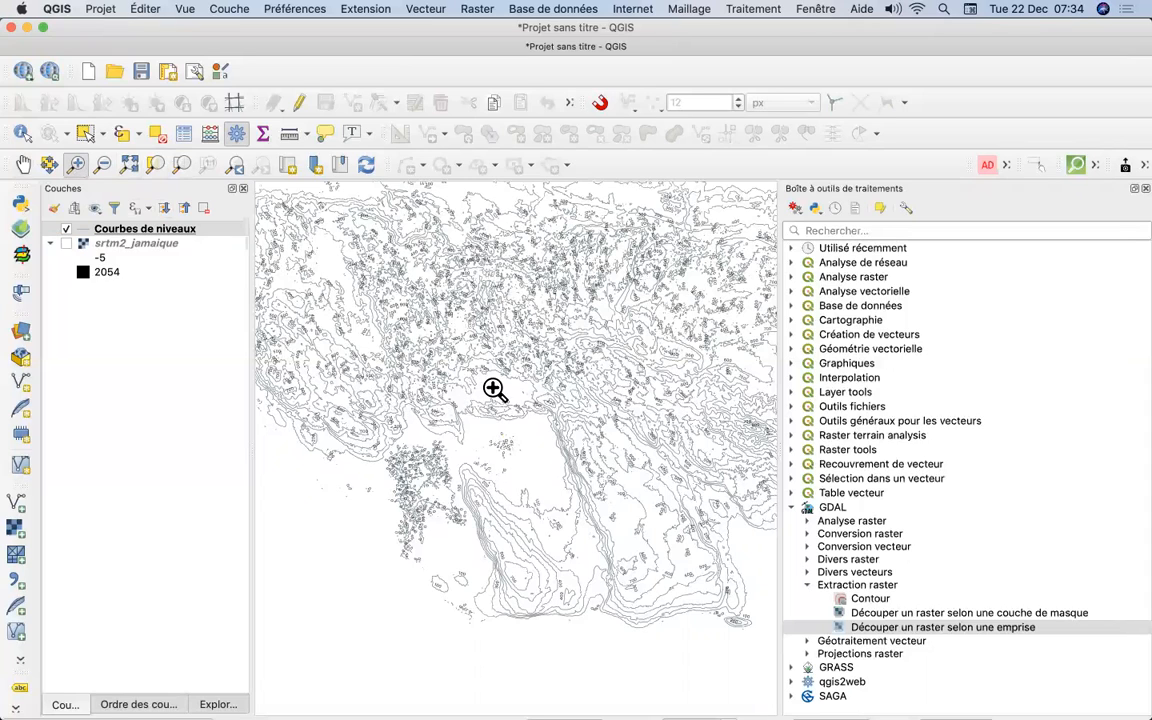
left_click_drag(418, 348, 758, 633)
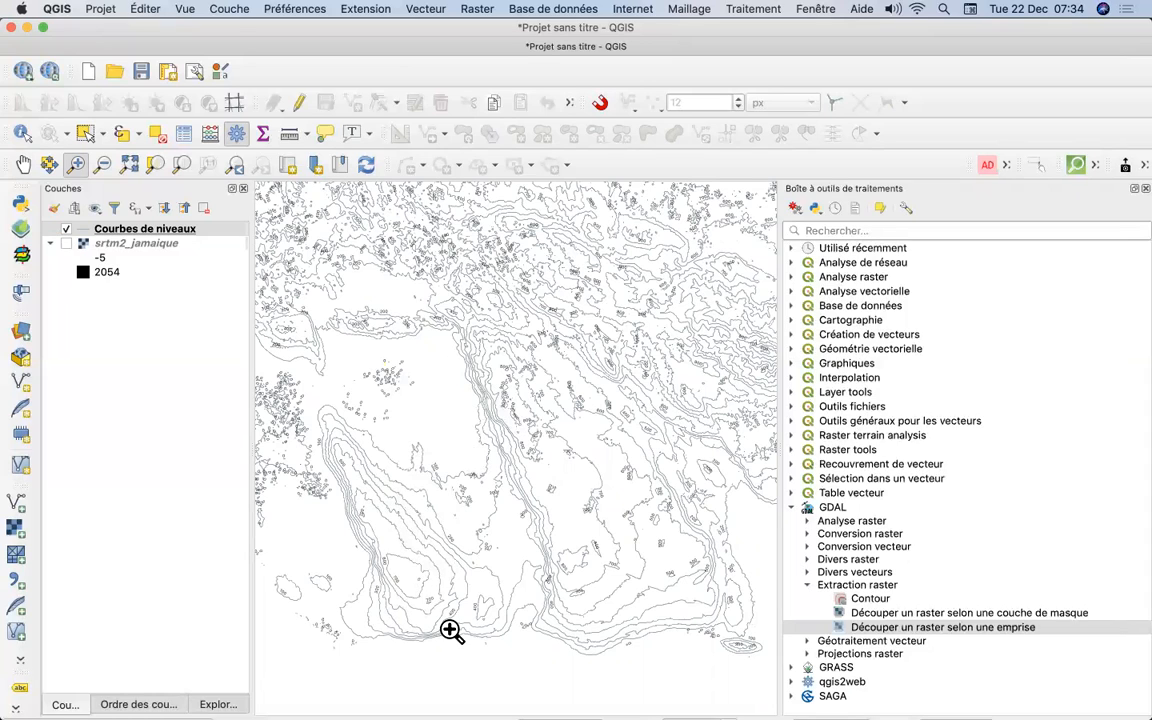
left_click_drag(296, 391, 494, 601)
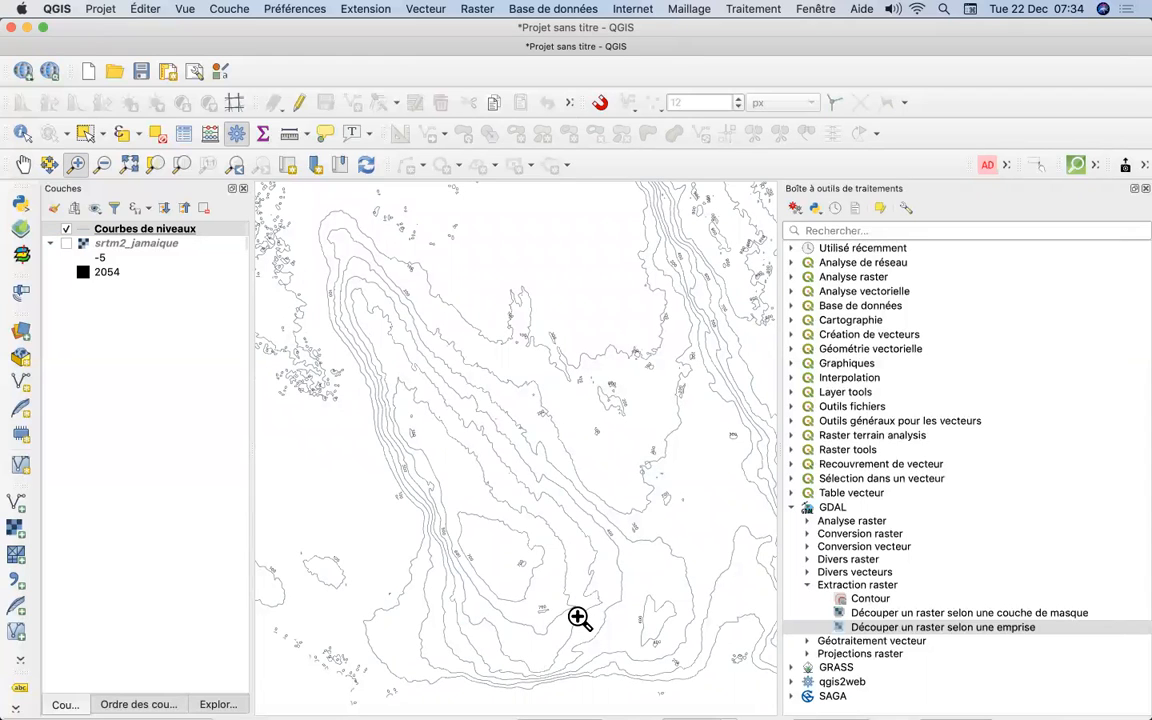
left_click(155, 232)
double_click(155, 230)
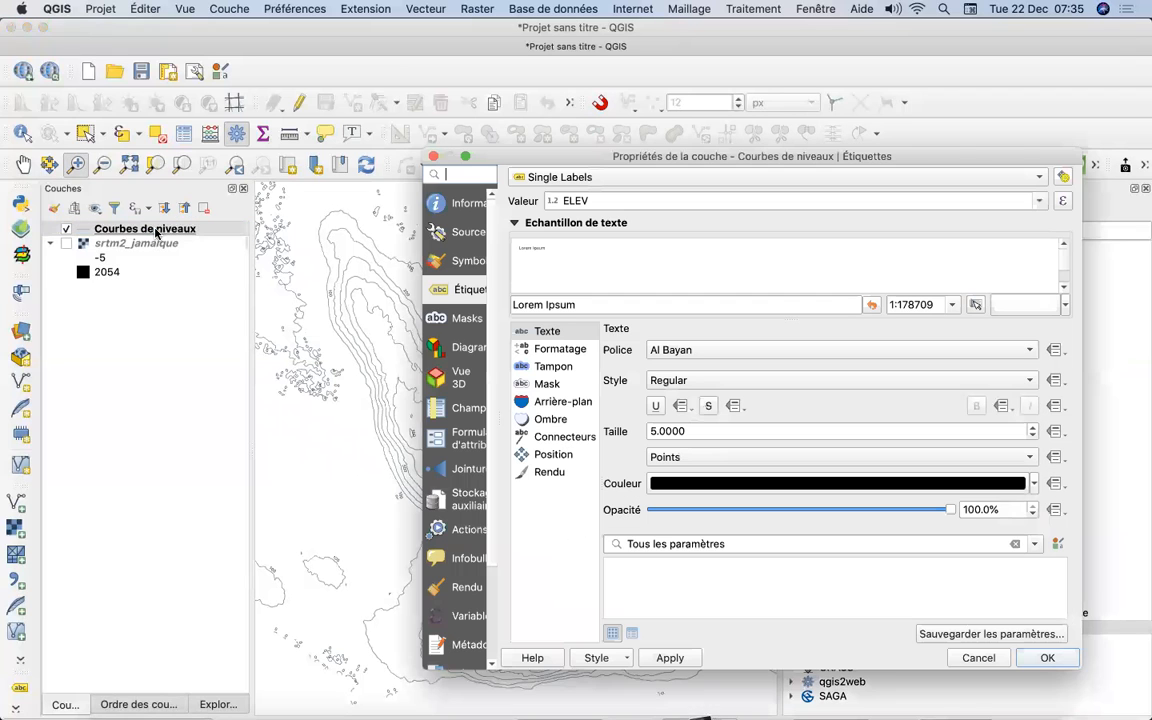
left_click_drag(656, 433, 622, 437)
type("8")
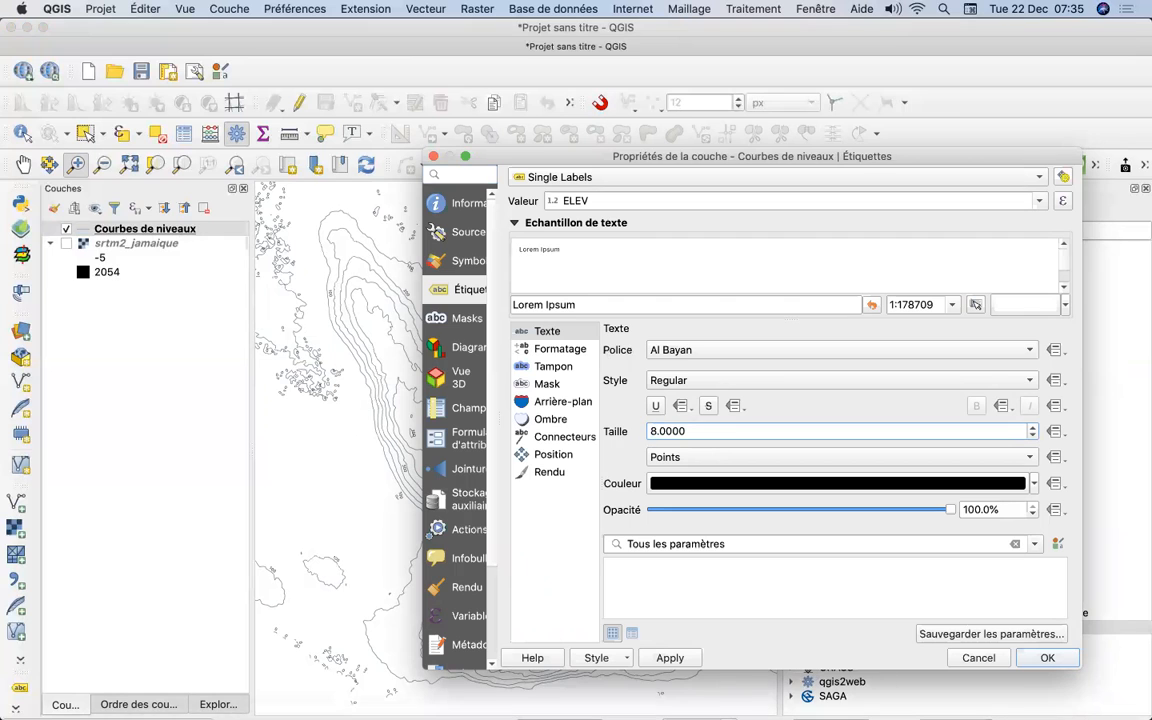
left_click(1047, 658)
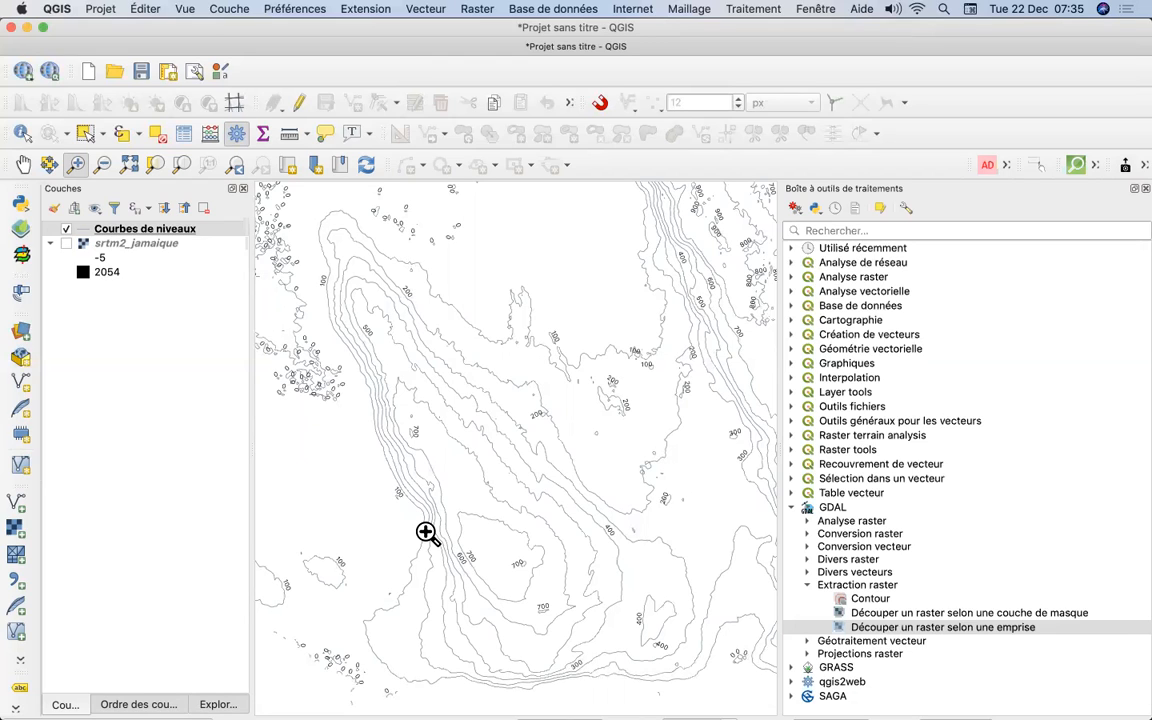
Switch to Firefox and review the QGIS 3.4 tutorial page on raster operations, from its outline to the section on clipping a raster
mouse_move(440, 715)
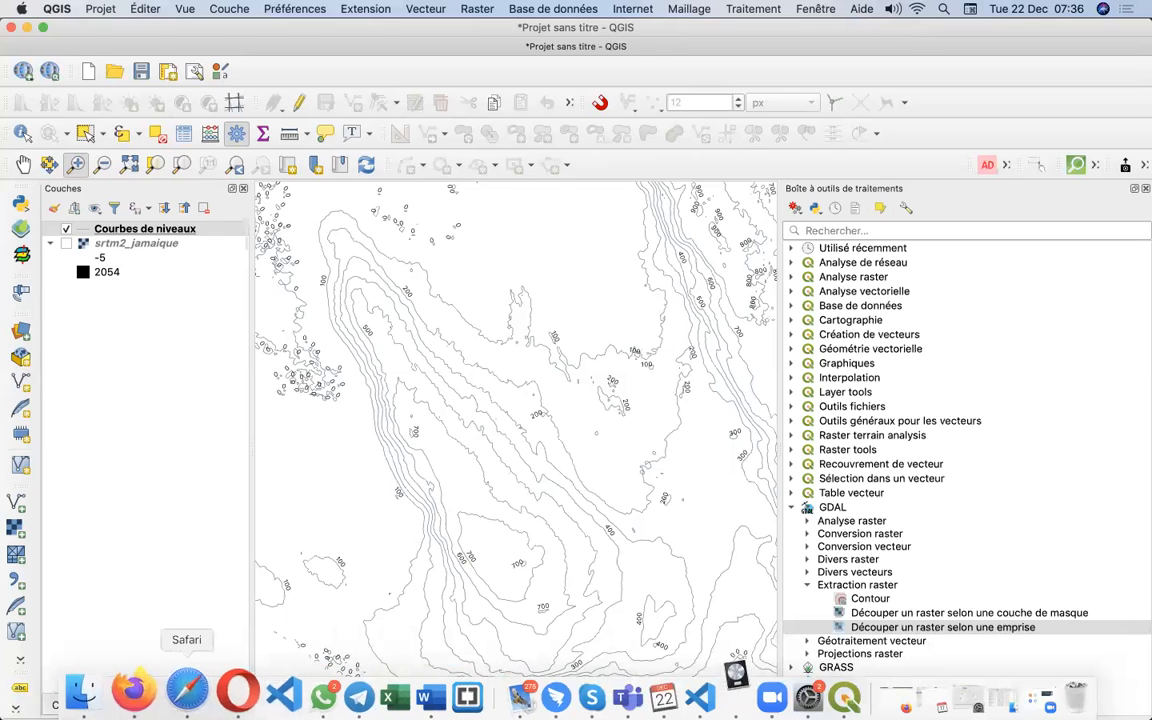
left_click(134, 690)
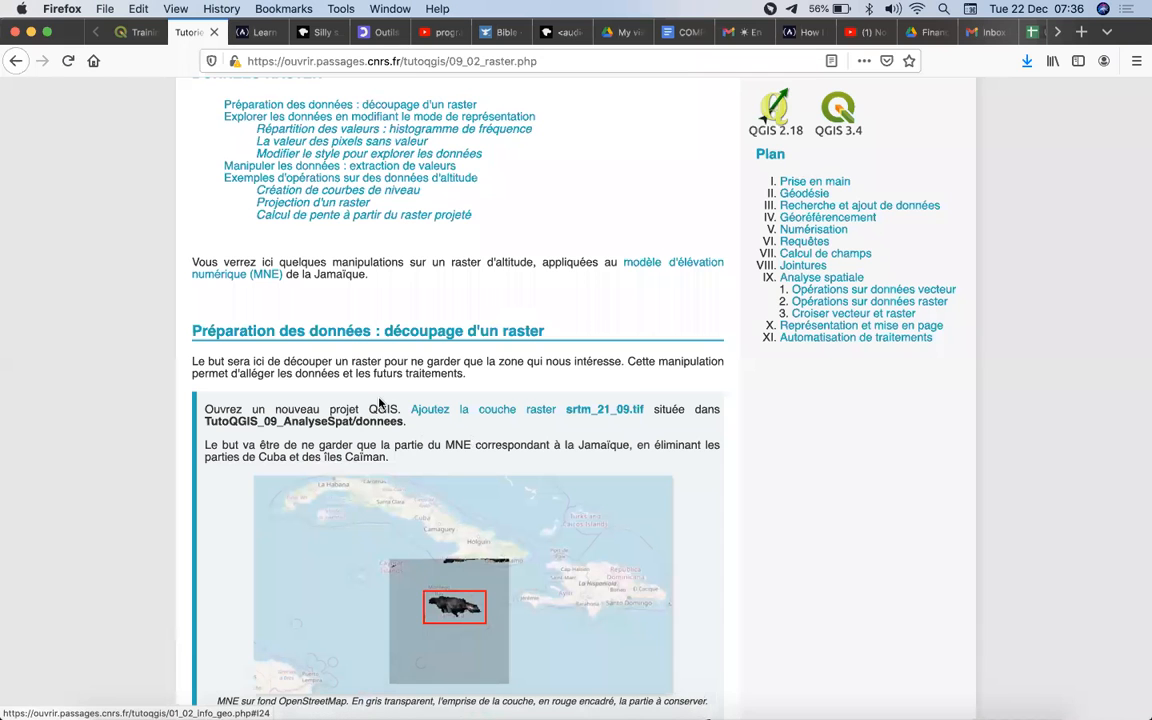
scroll(530, 340, "up", 3)
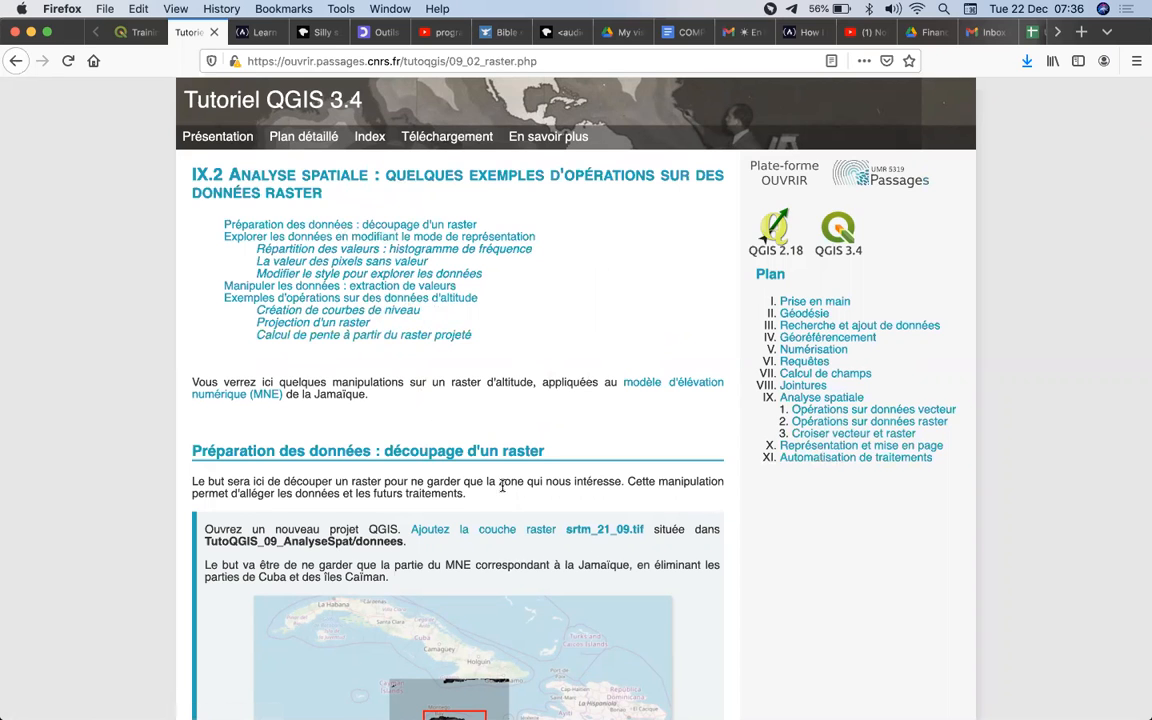
scroll(499, 496, "down", 1)
scroll(499, 496, "down", 10)
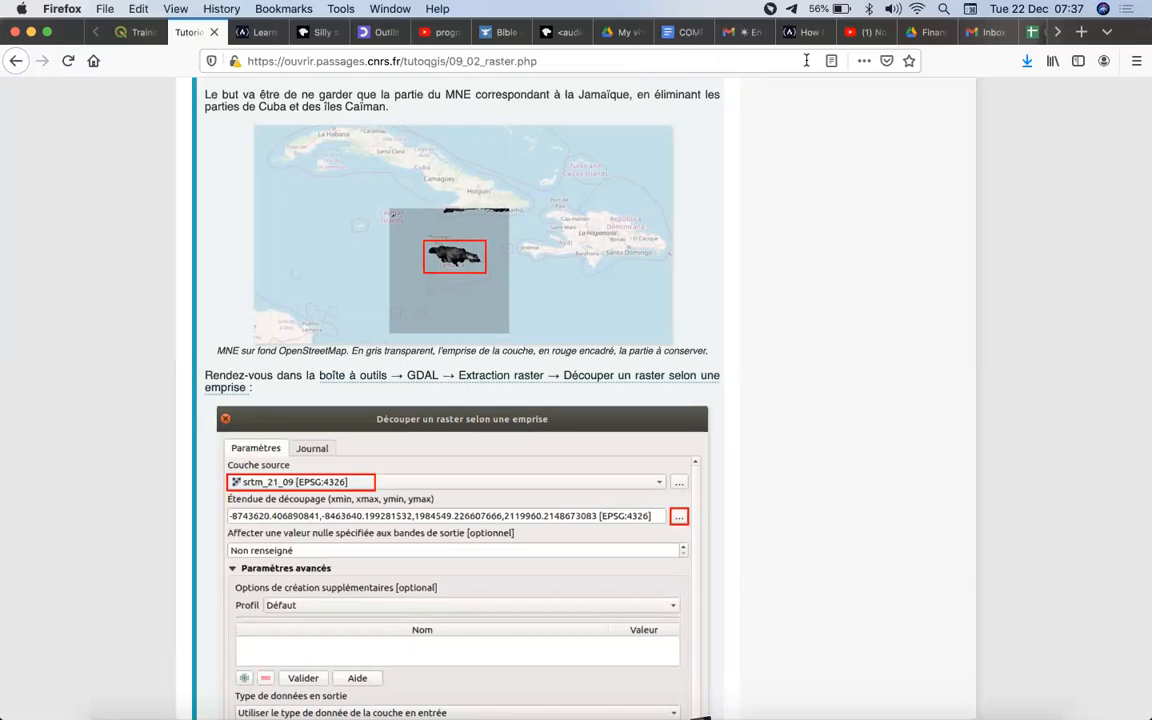
left_click(854, 303)
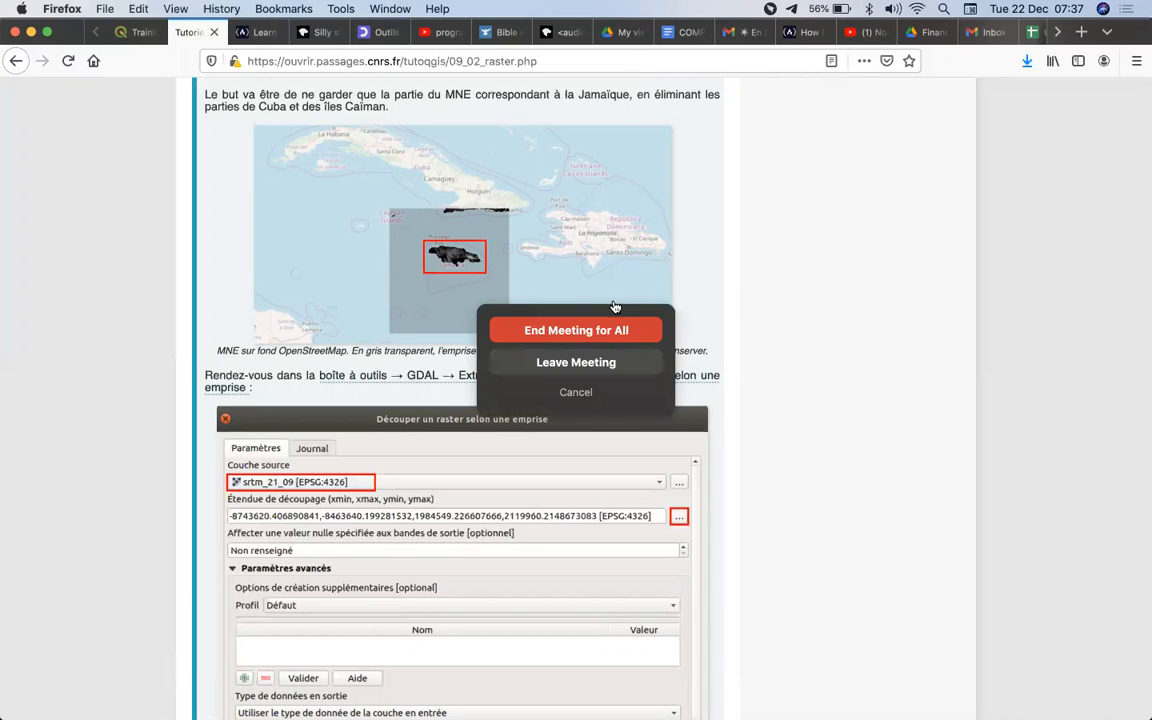